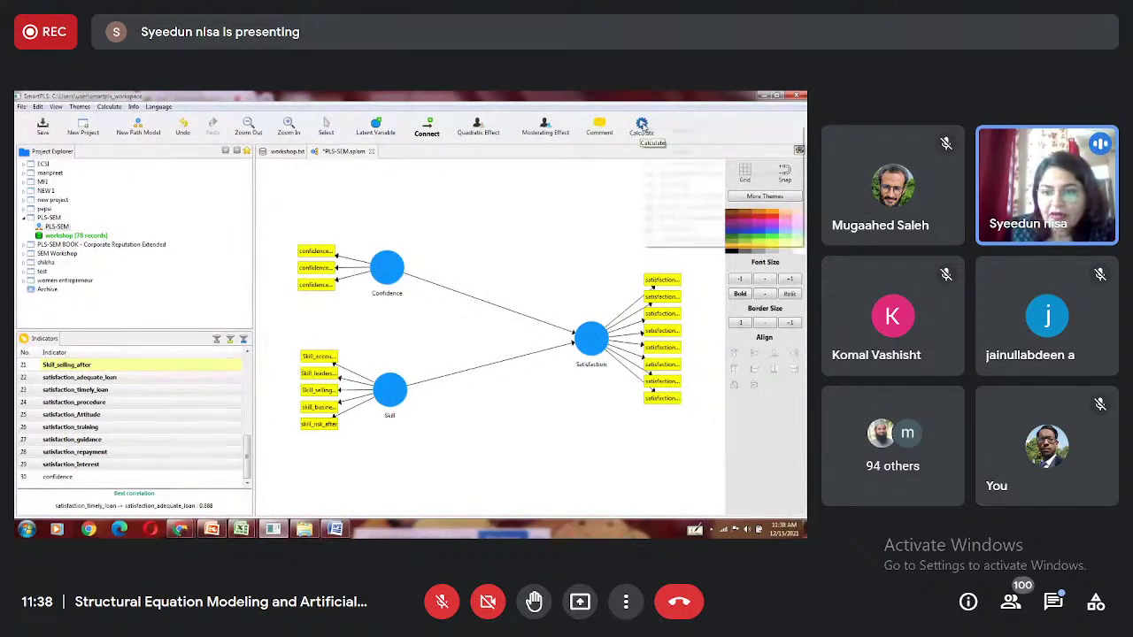
Run the PLS Algorithm on the PLS-SEM path model with the Factor weighting scheme
click(641, 125)
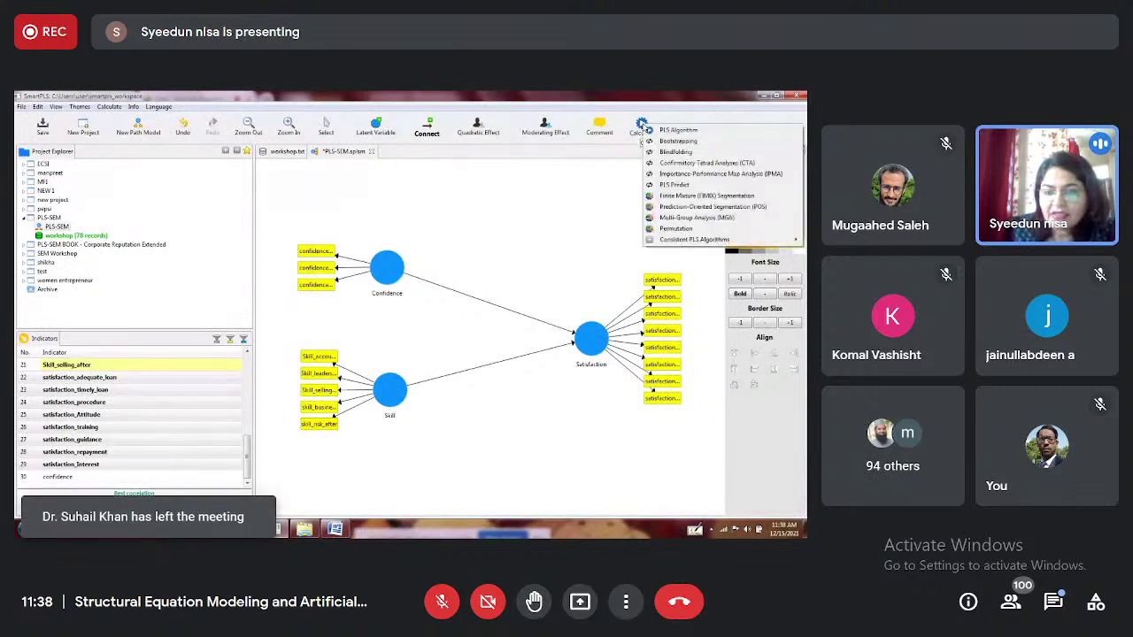
click(666, 131)
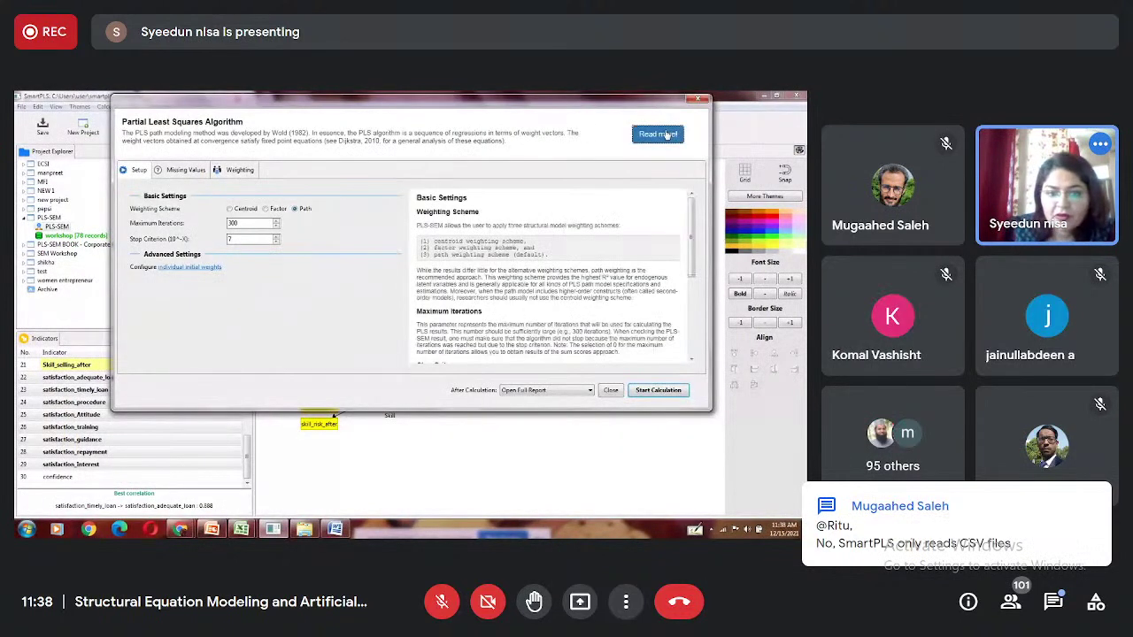
click(266, 209)
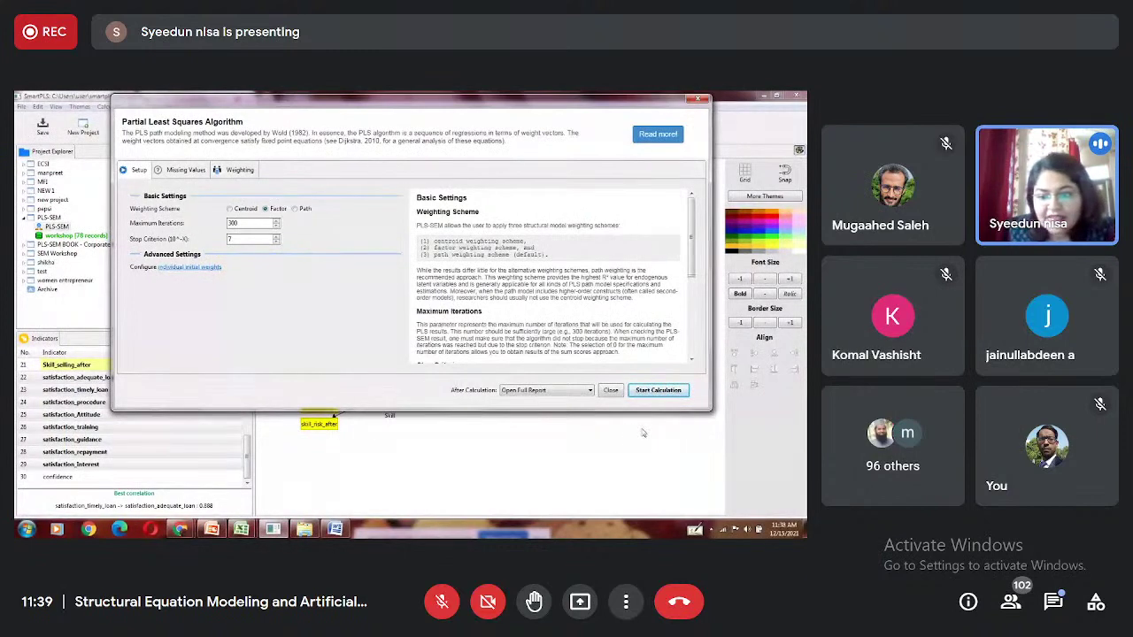
click(658, 390)
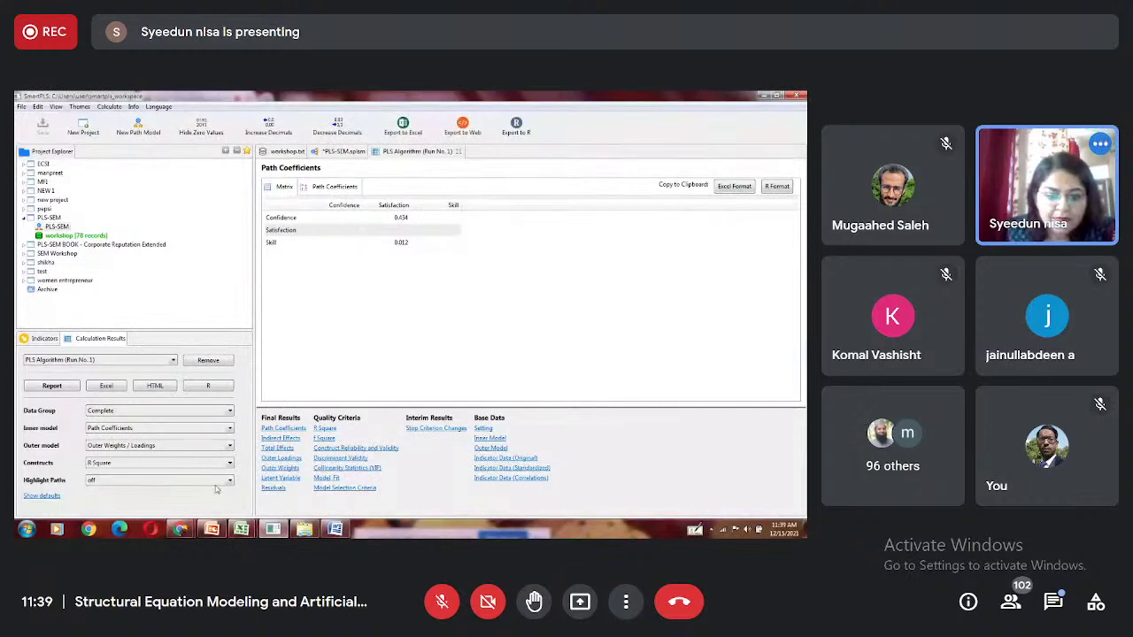
Check the video meeting window in Chrome and return to SmartPLS, dismissing the presenting notification
mouse_move(179, 530)
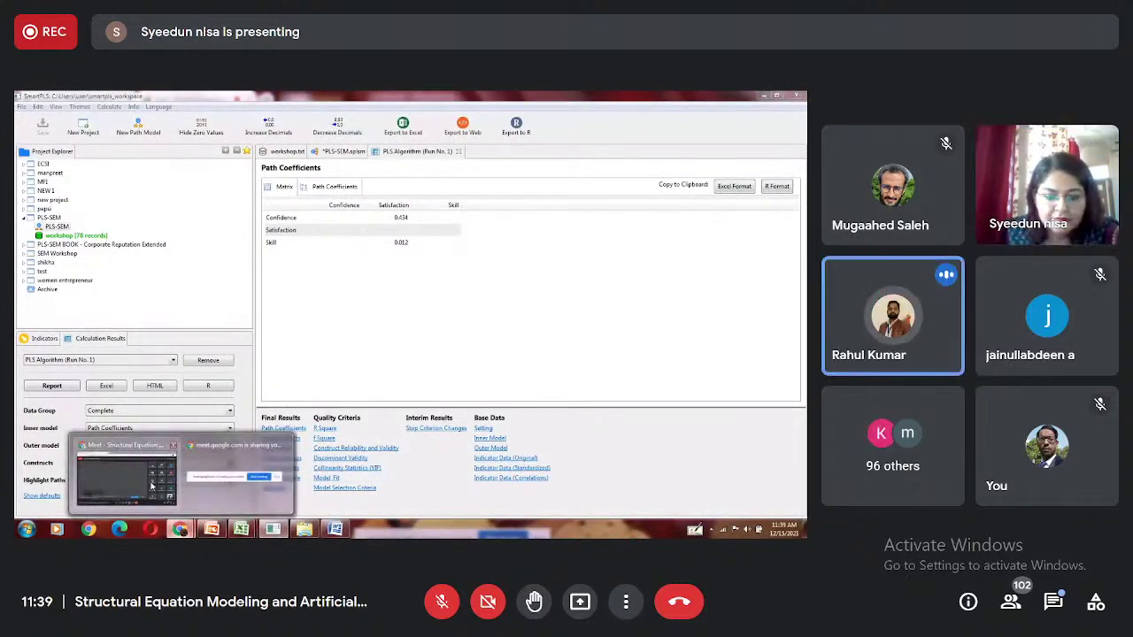
click(150, 486)
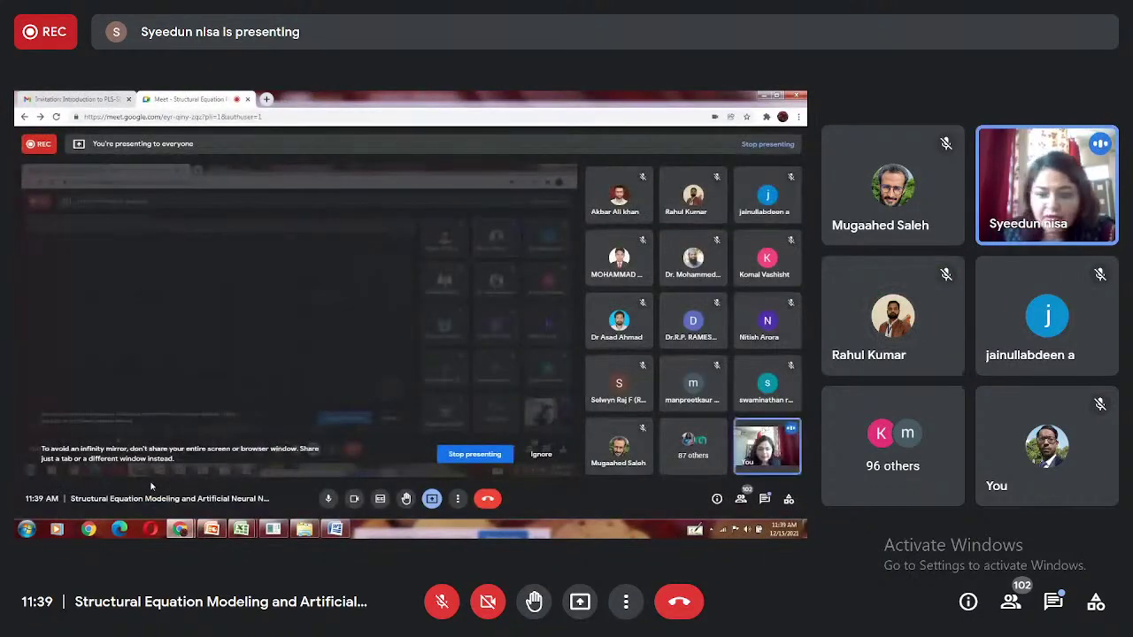
click(274, 530)
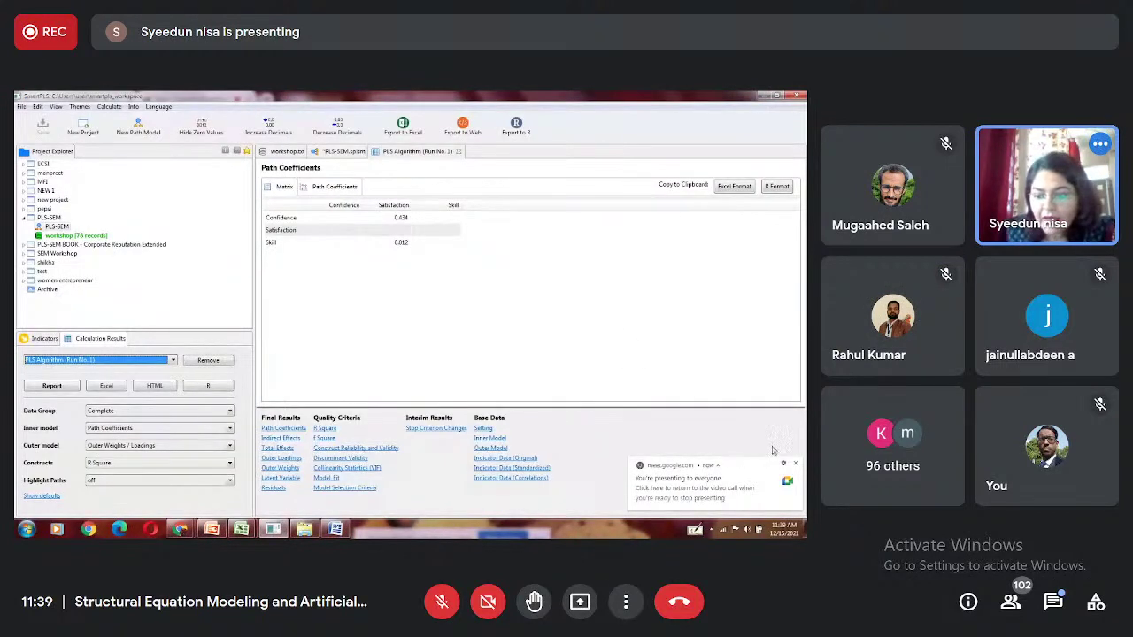
click(794, 464)
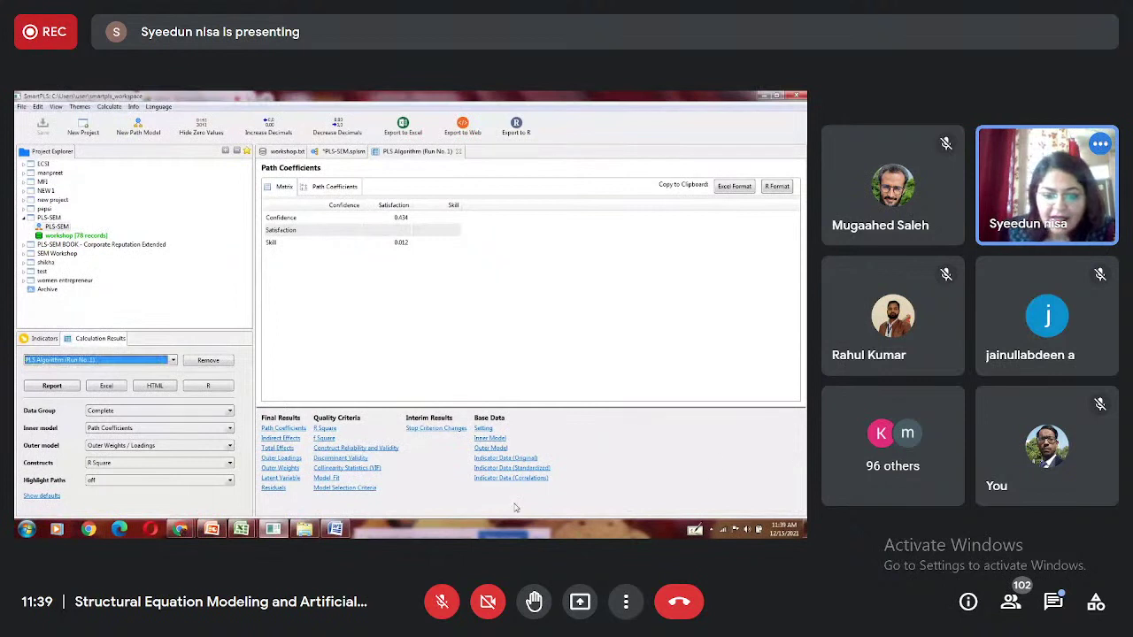
Examine the Construct Reliability and Validity results, widening the columns so their full headings are readable
click(386, 450)
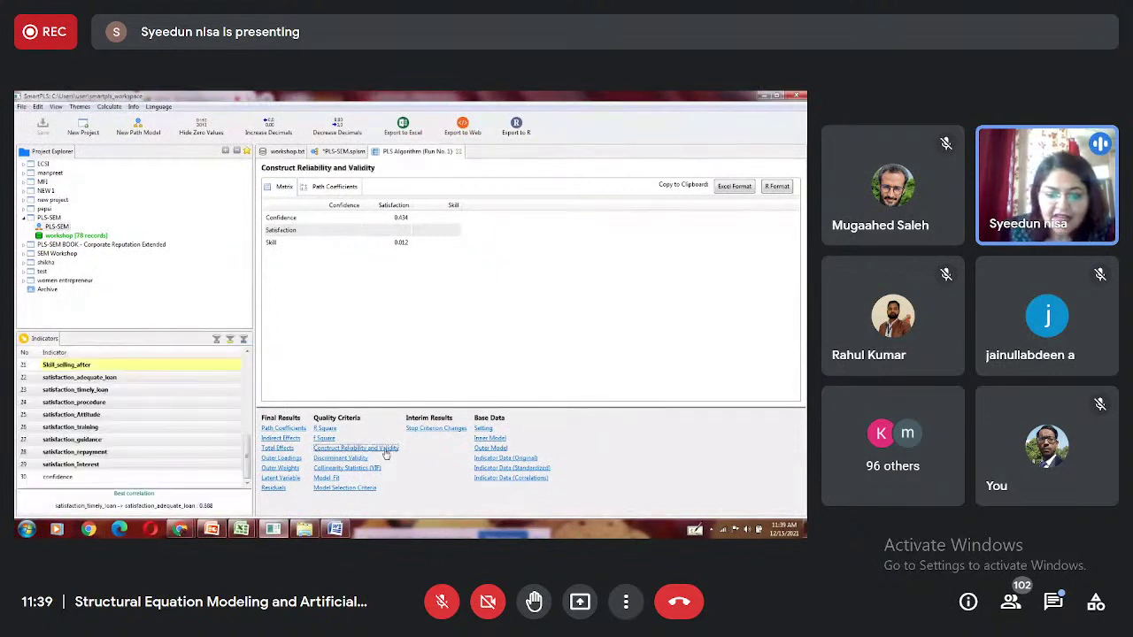
click(355, 460)
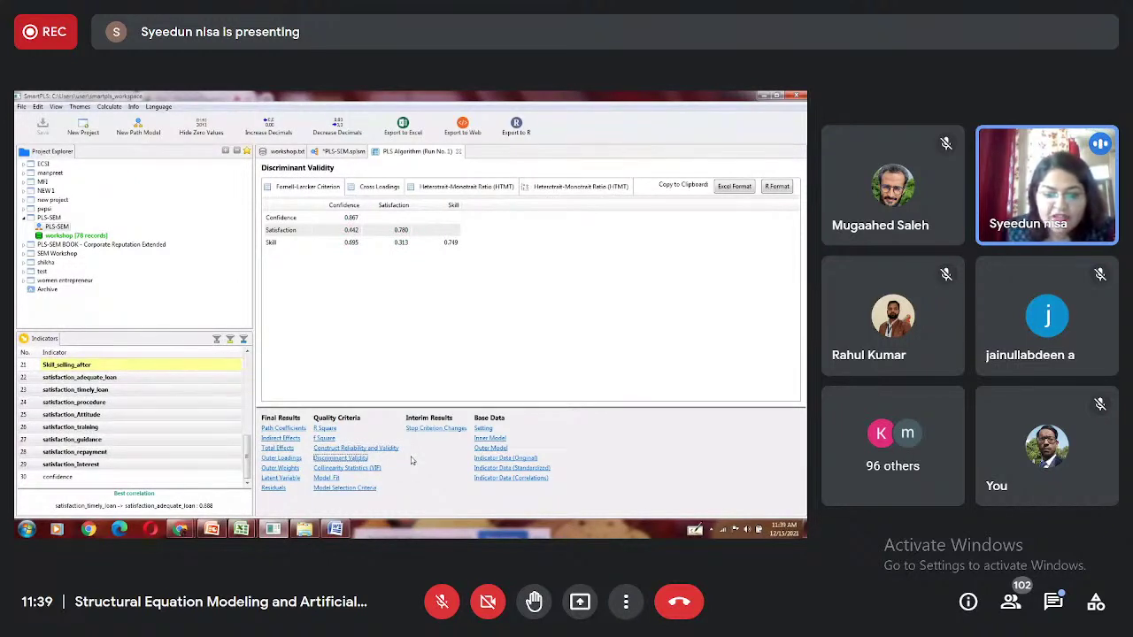
click(394, 449)
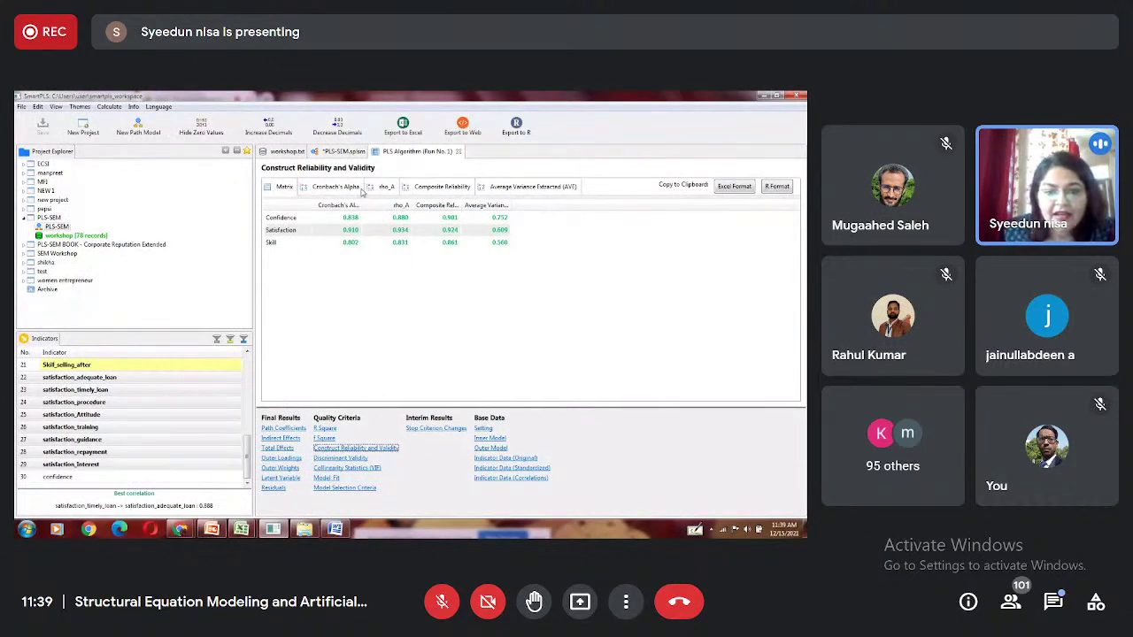
drag(363, 202, 389, 205)
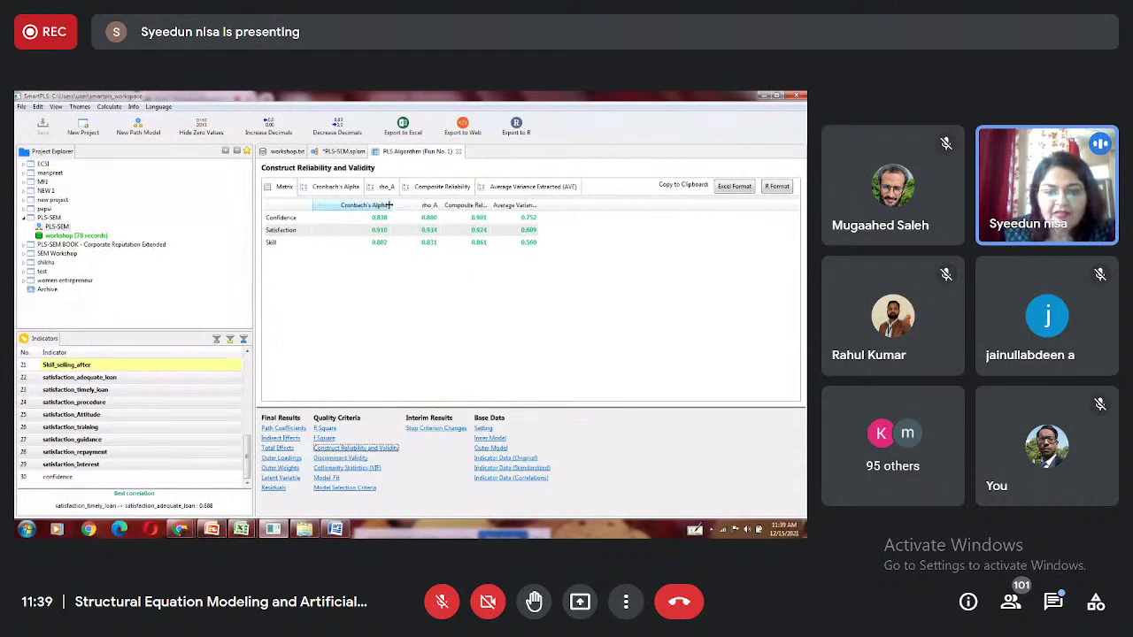
drag(490, 205, 609, 204)
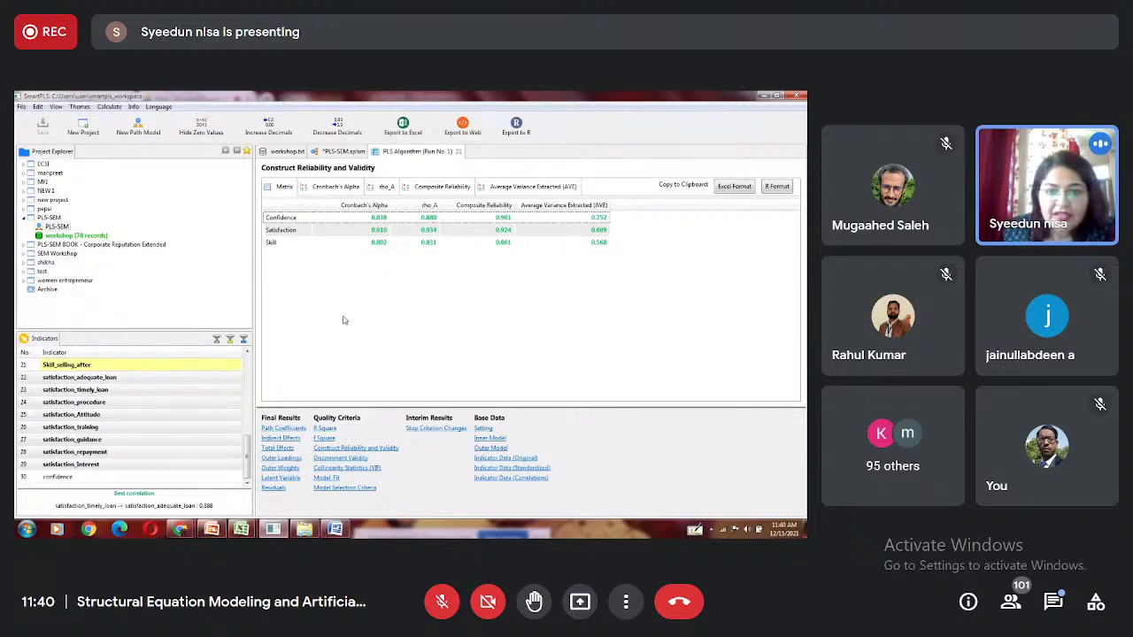
Compare the loadings and path coefficients in the PLS-SEM model diagram with the construct reliability and validity report
click(344, 151)
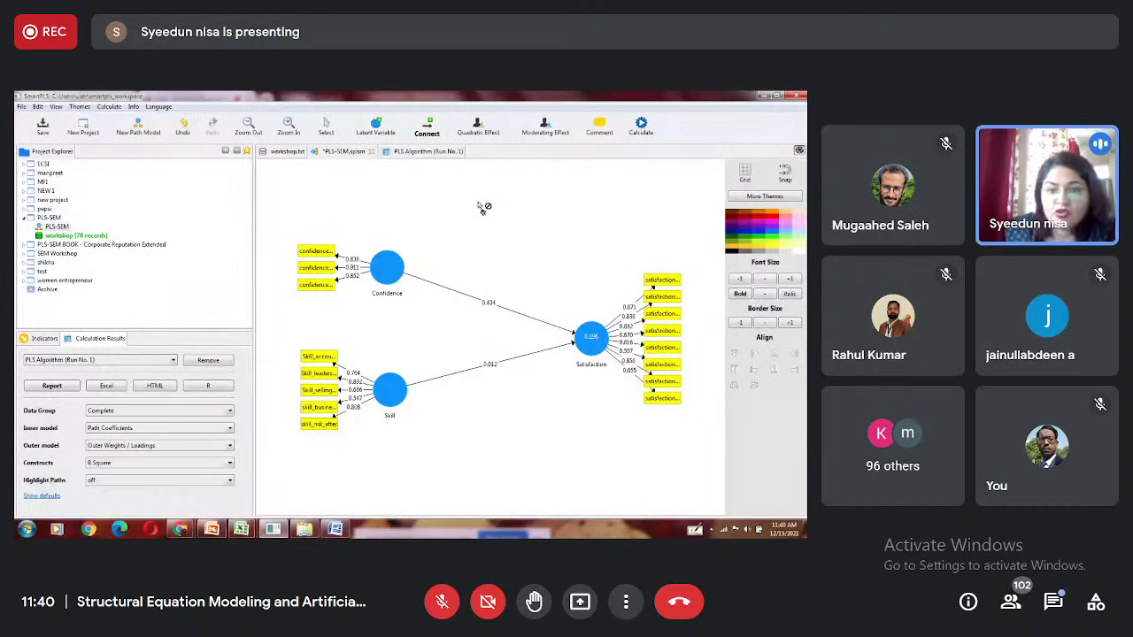
click(412, 154)
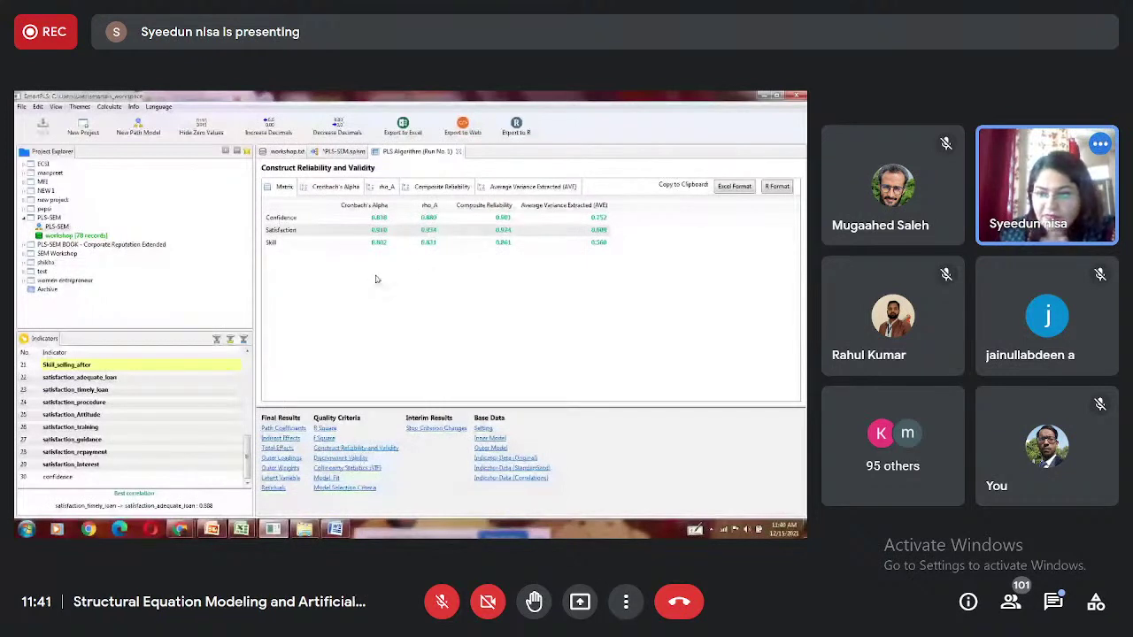
click(213, 530)
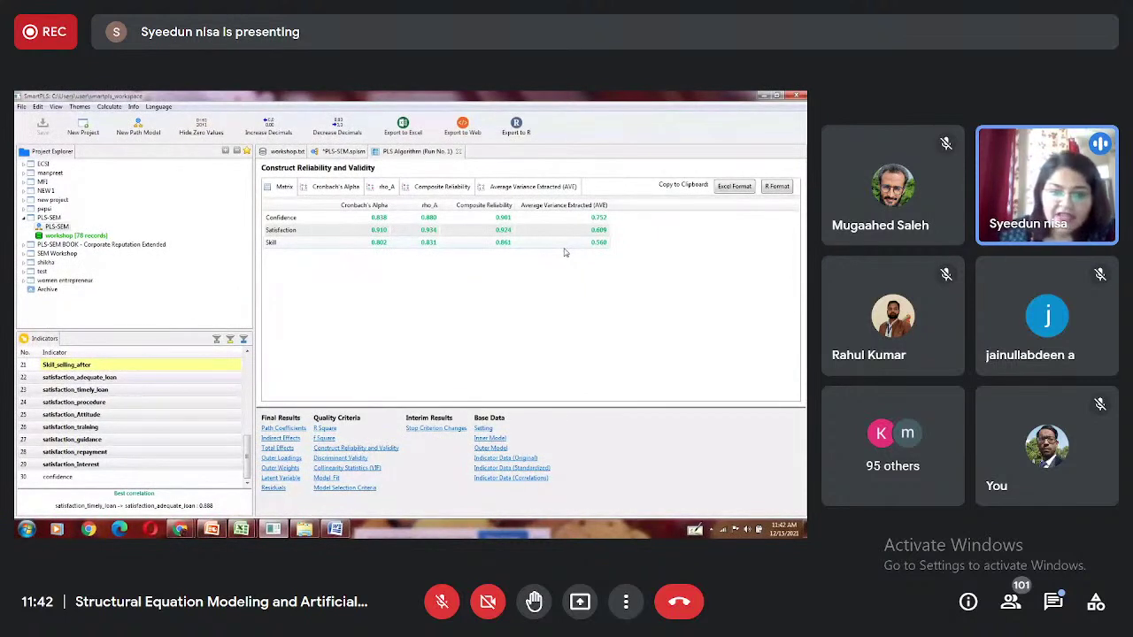
click(335, 156)
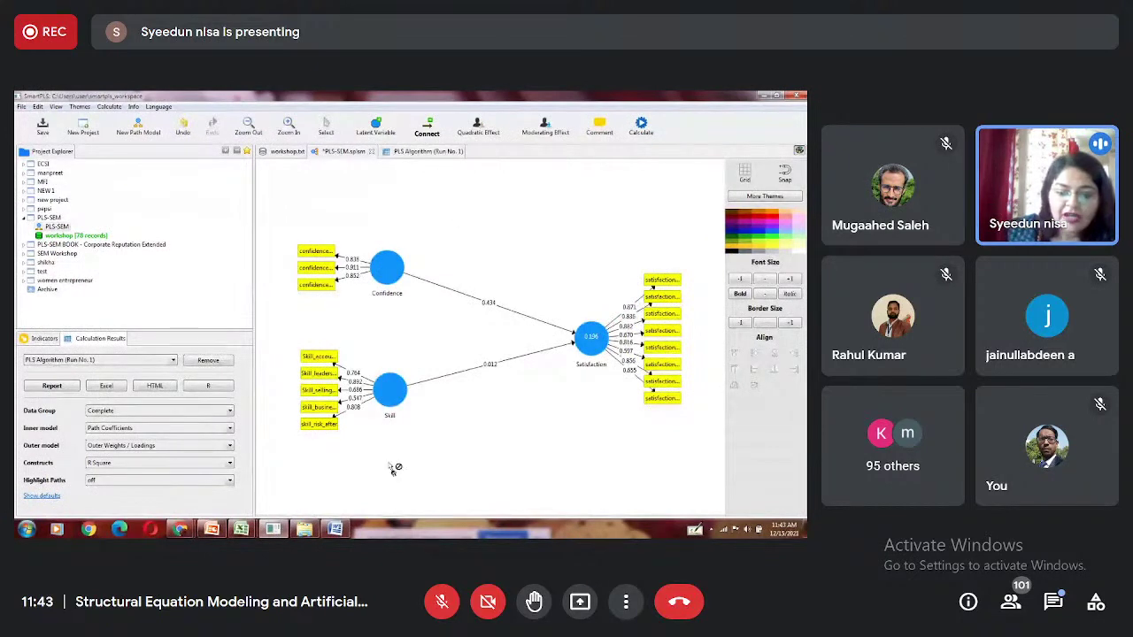
click(212, 529)
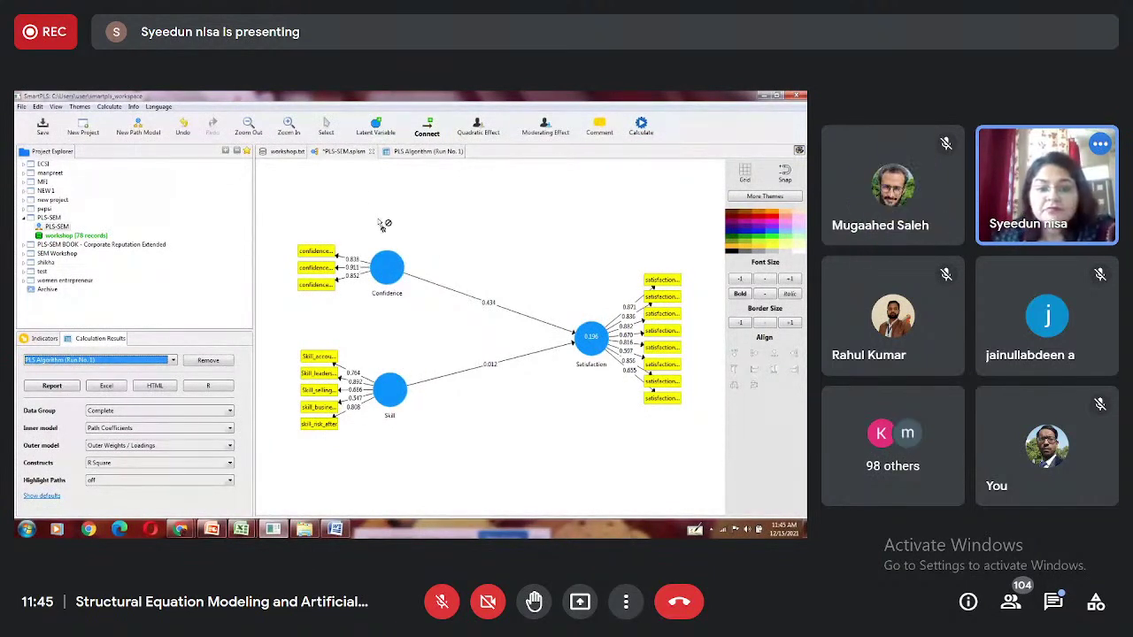
Check the Average Variance Extracted for Satisfaction against the indicator loadings in the path model
click(416, 152)
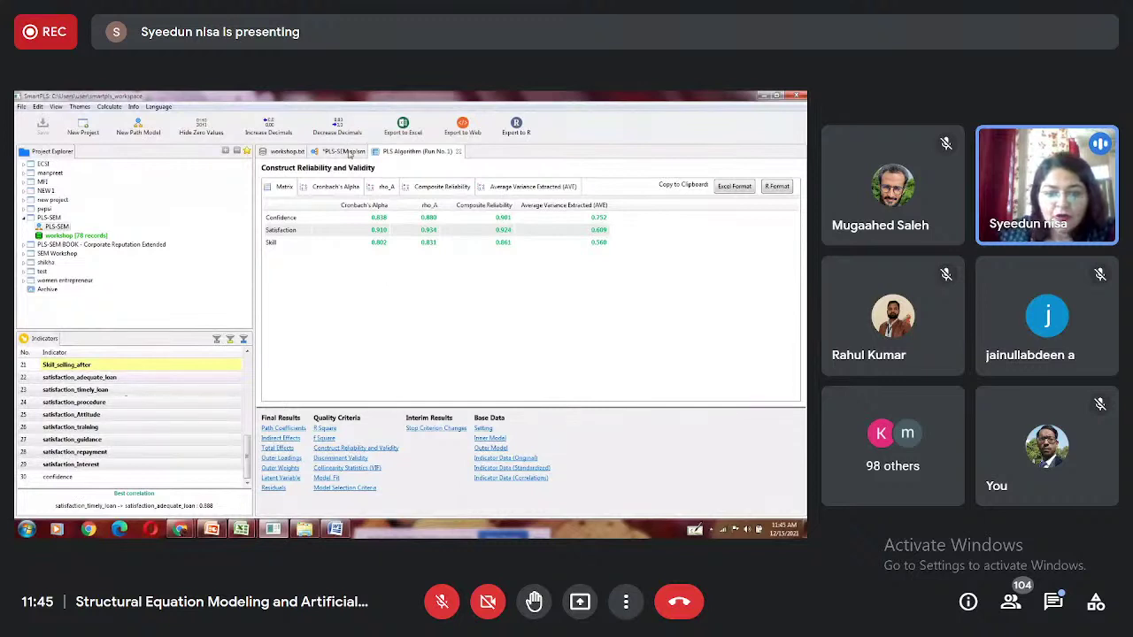
click(349, 154)
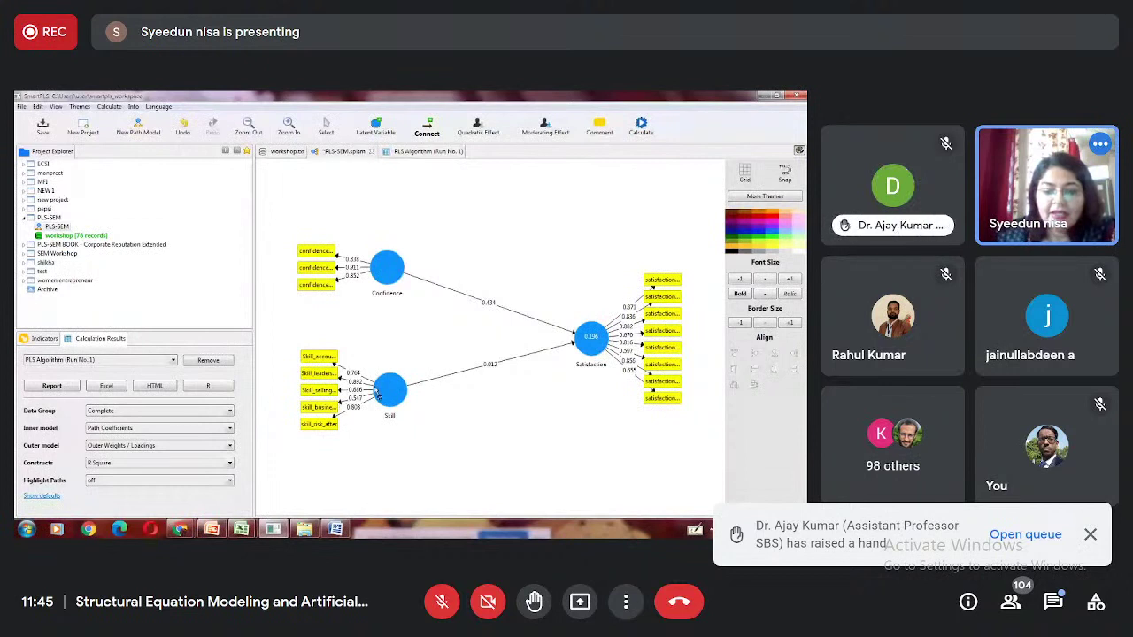
click(411, 152)
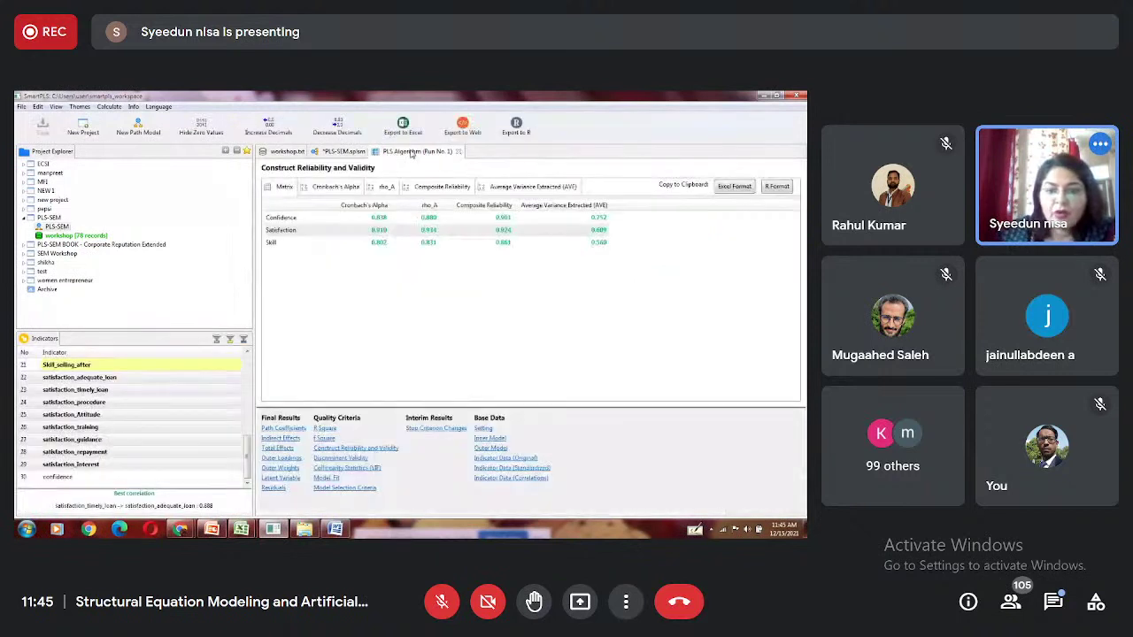
click(600, 231)
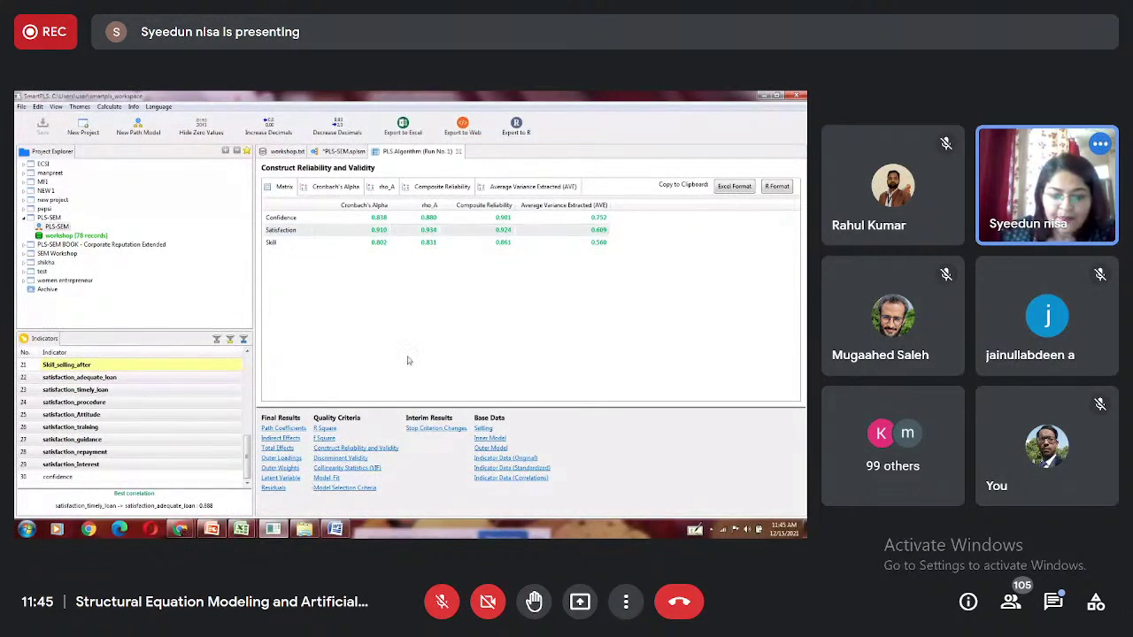
Examine the Outer Loadings matrix alongside the indicator loadings shown in the PLS-SEM model diagram
click(286, 459)
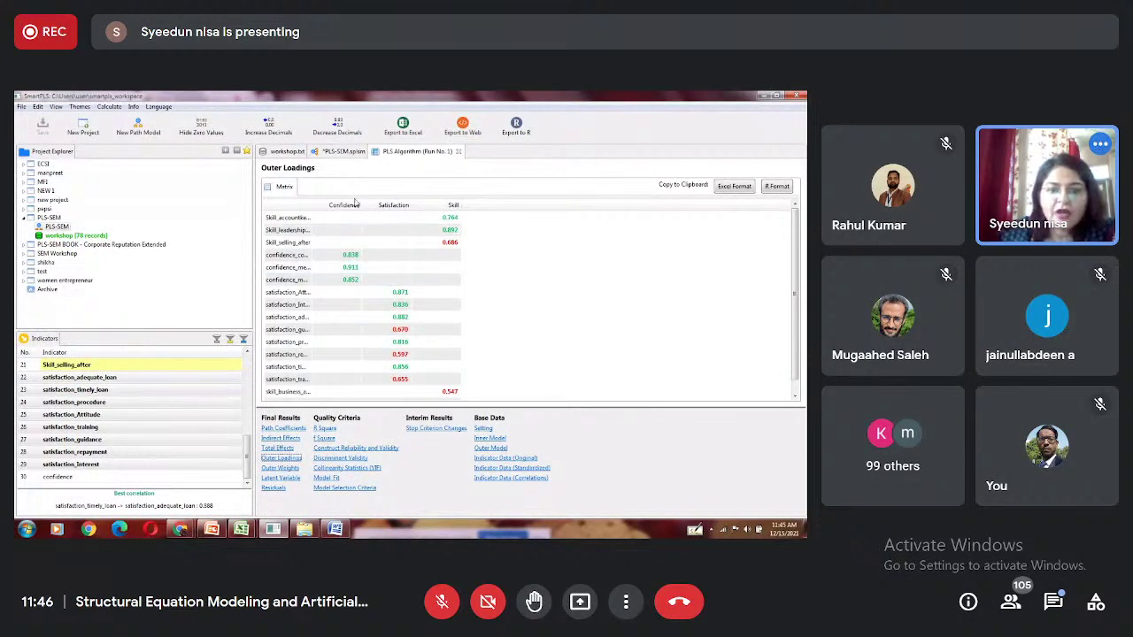
click(342, 151)
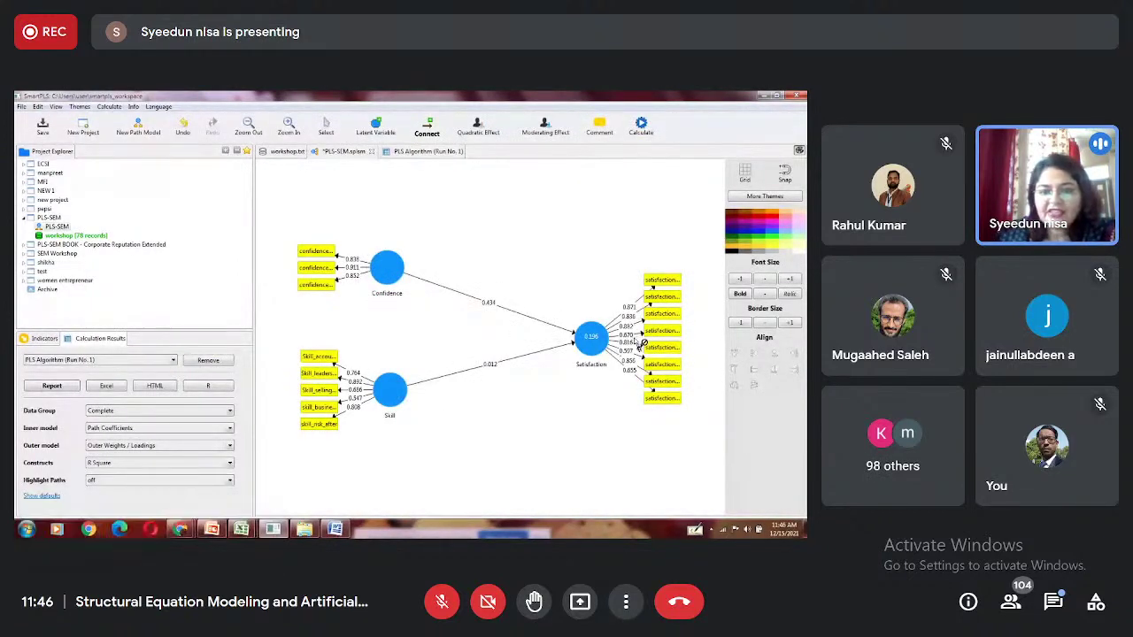
click(440, 153)
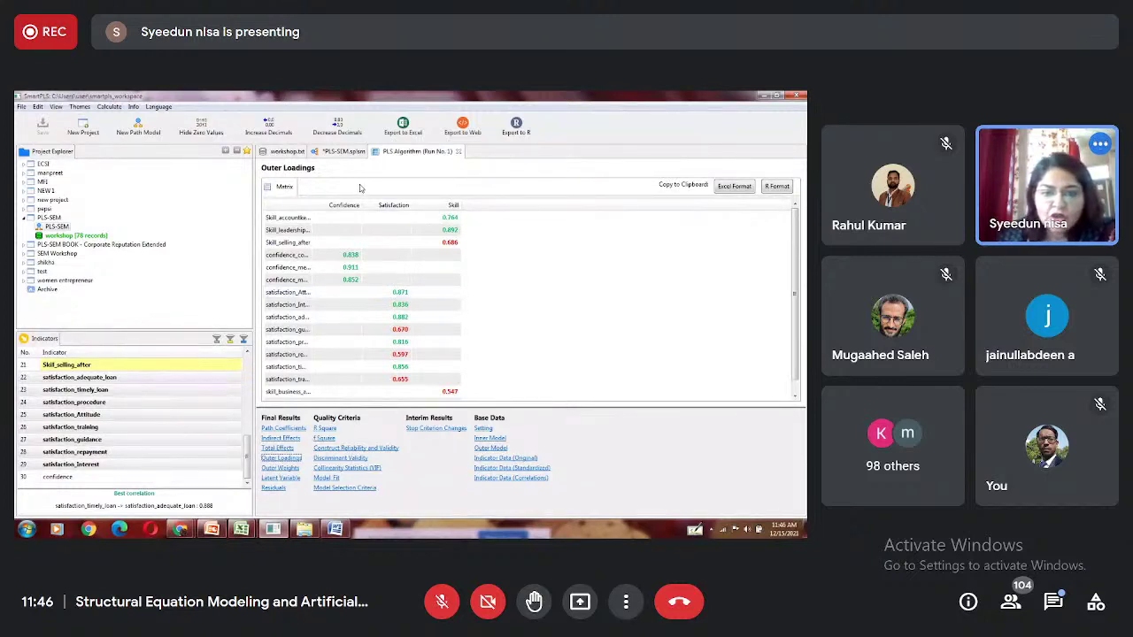
click(352, 155)
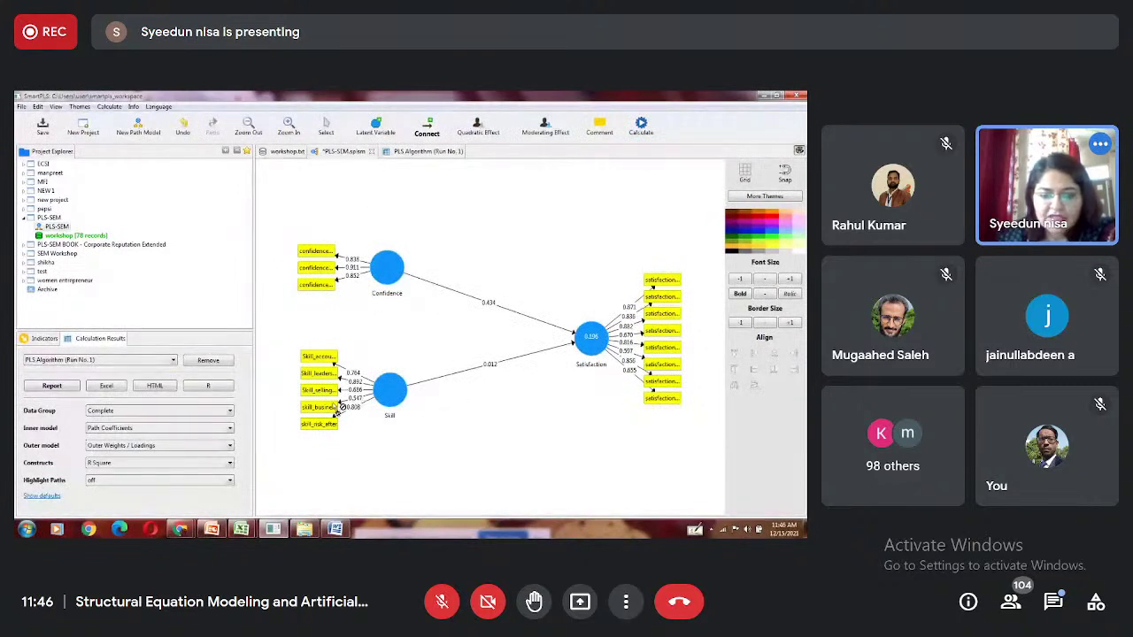
click(325, 128)
click(320, 407)
right_click(325, 408)
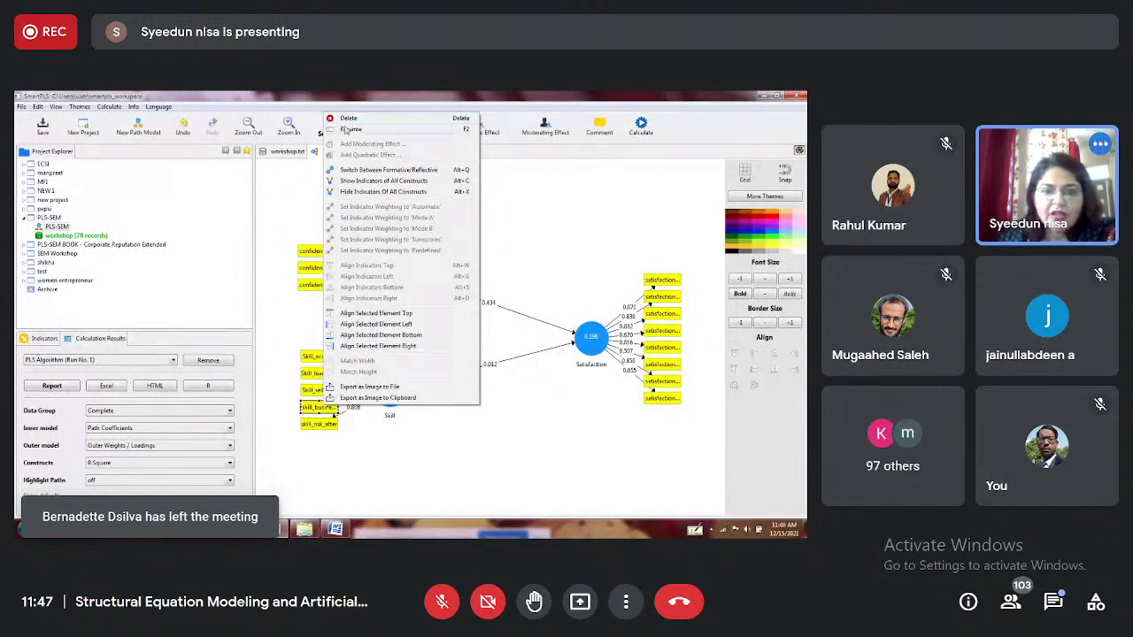
click(303, 181)
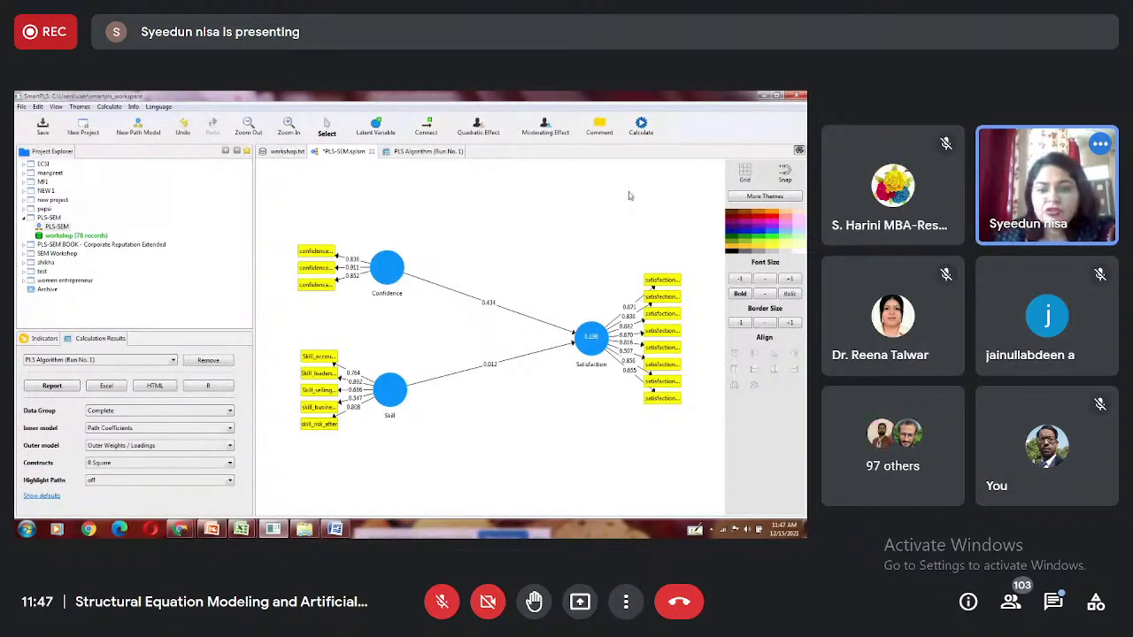
Return to the Construct Reliability and Validity report and widen the Average Variance Extracted (AVE) column
click(453, 150)
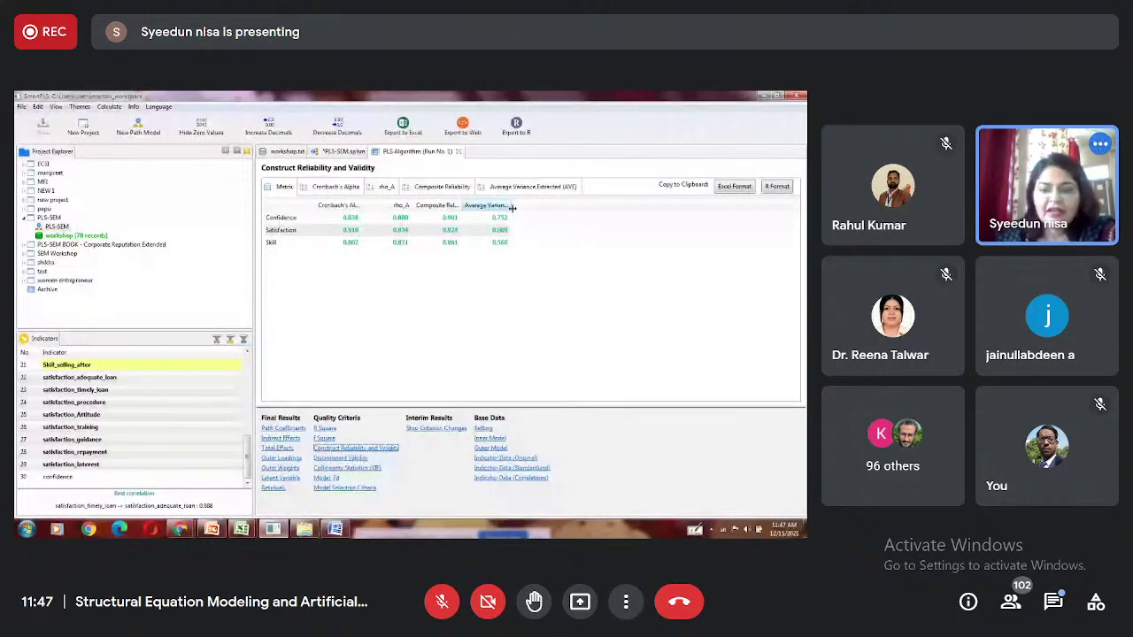
drag(512, 207, 558, 209)
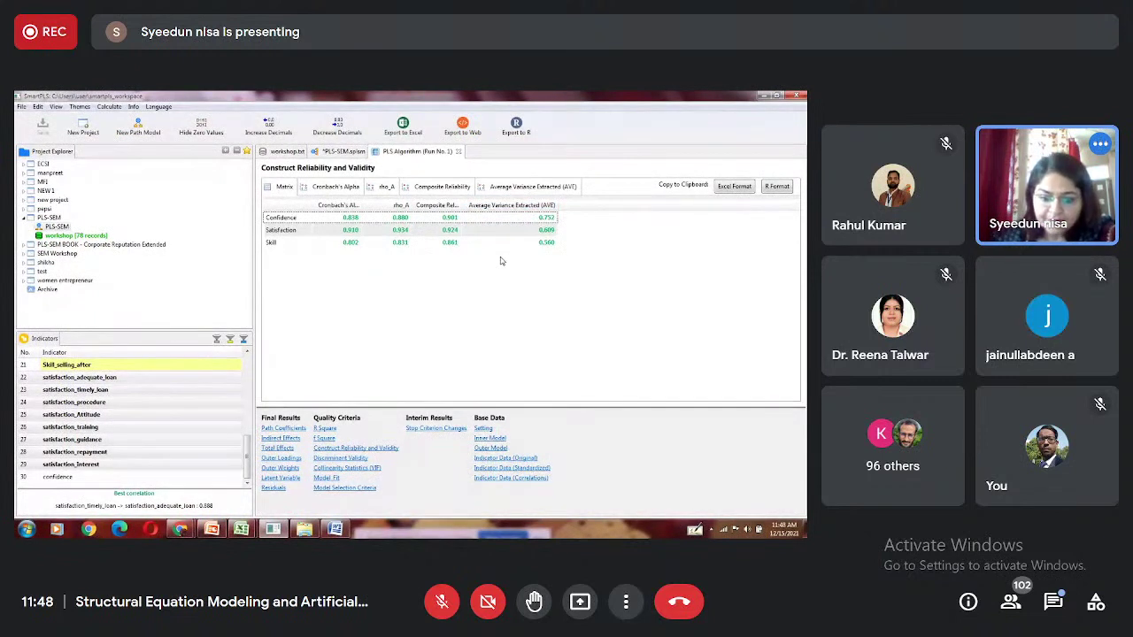
Open the Fornell-Larcker Criterion table under Discriminant Validity and copy it to the clipboard in Excel format
click(360, 459)
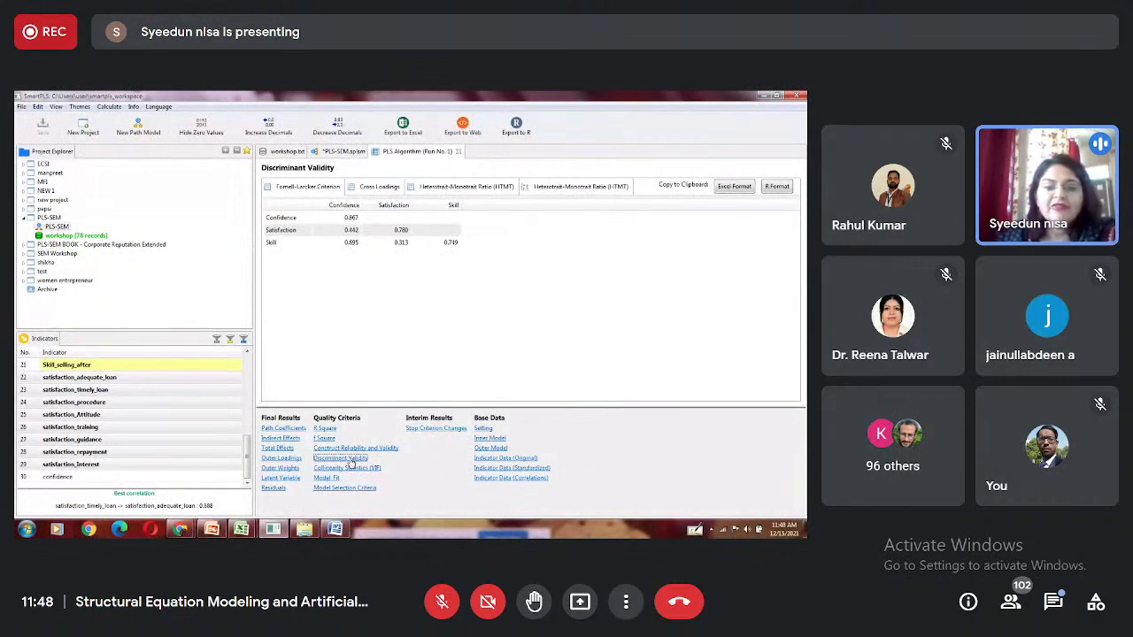
click(318, 188)
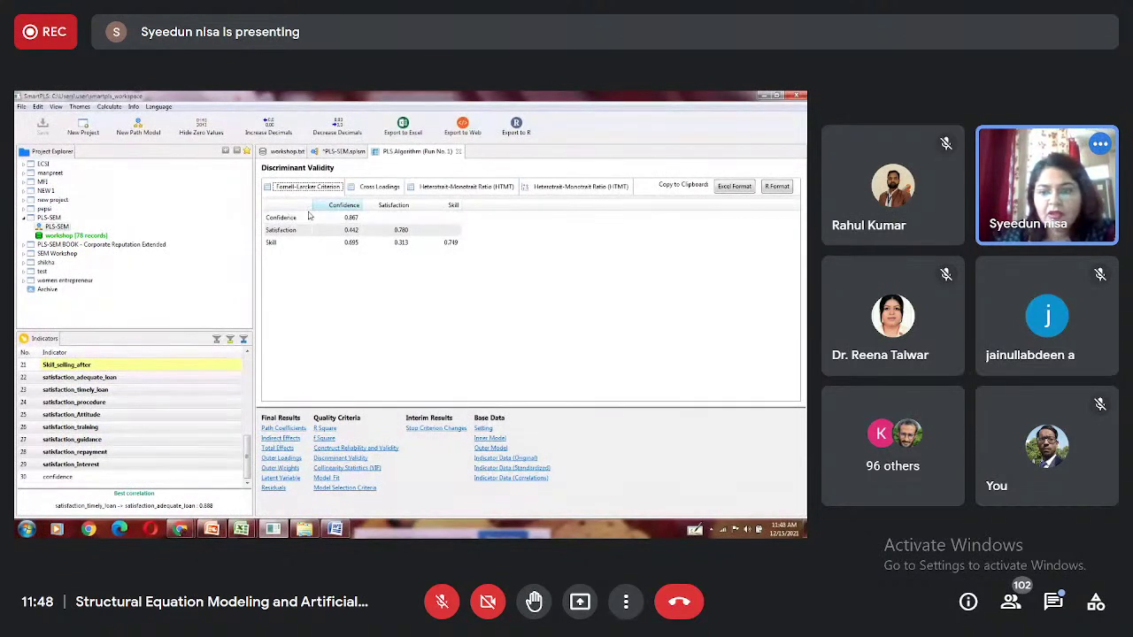
click(734, 186)
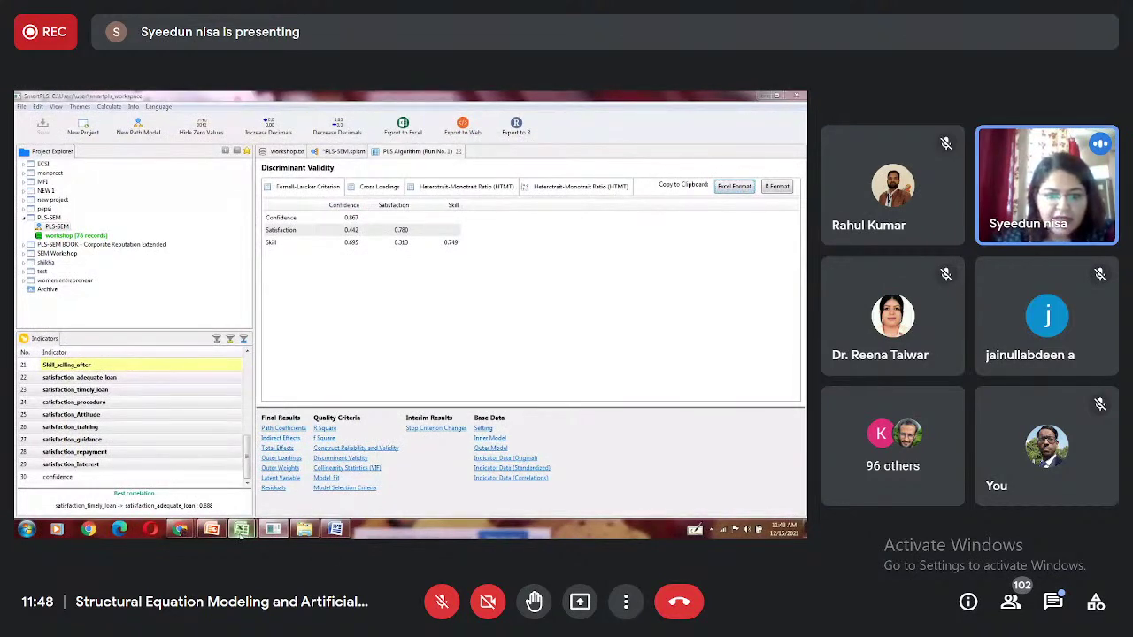
Switch to the Test workbook in Excel, paste the Fornell-Larcker table at cell C6 of Sheet2, and widen its columns to fit the construct names
mouse_move(240, 529)
click(207, 465)
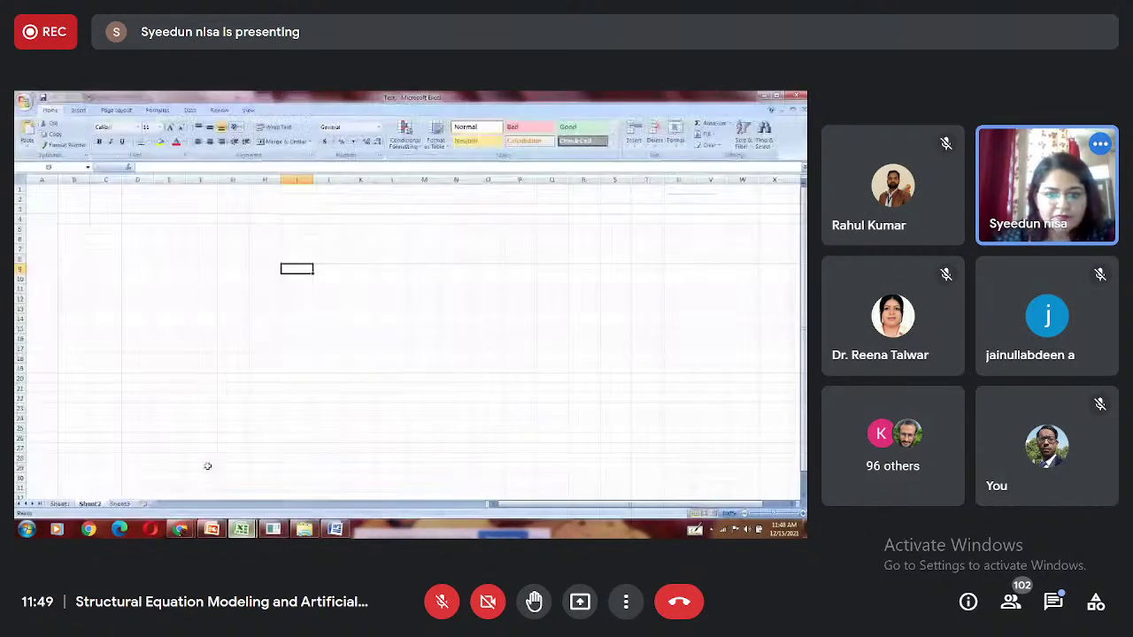
click(94, 239)
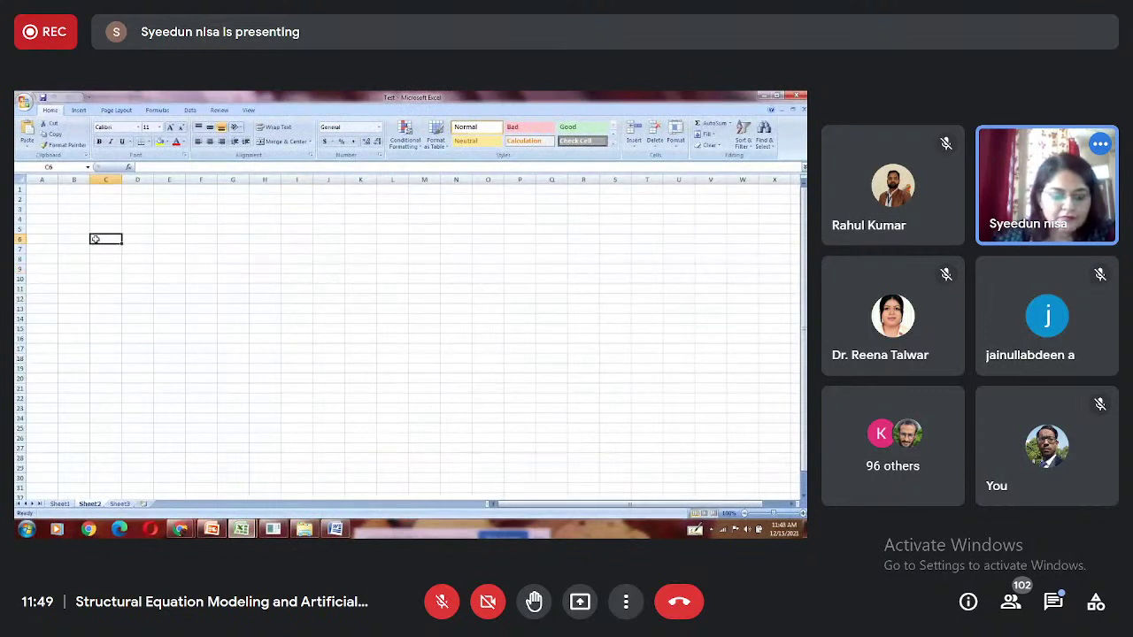
text(Confidence	Satisfaction	Skill Confidence	0.867 Satisfaction	0.442	0.78 Skill	0.695	0.313	0.749)
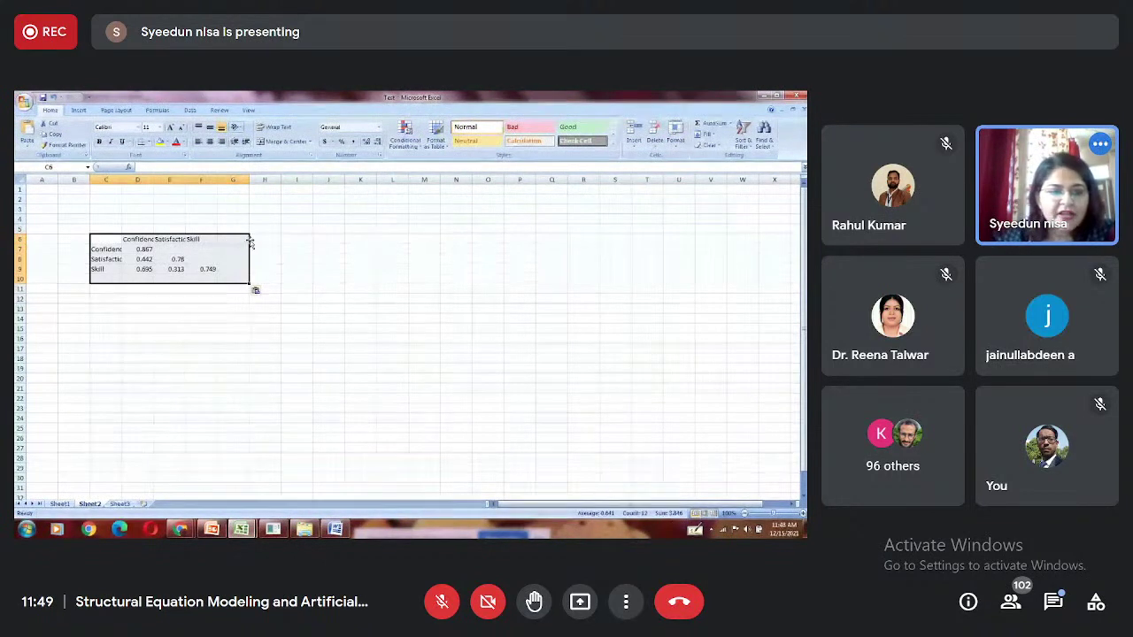
drag(154, 182, 262, 184)
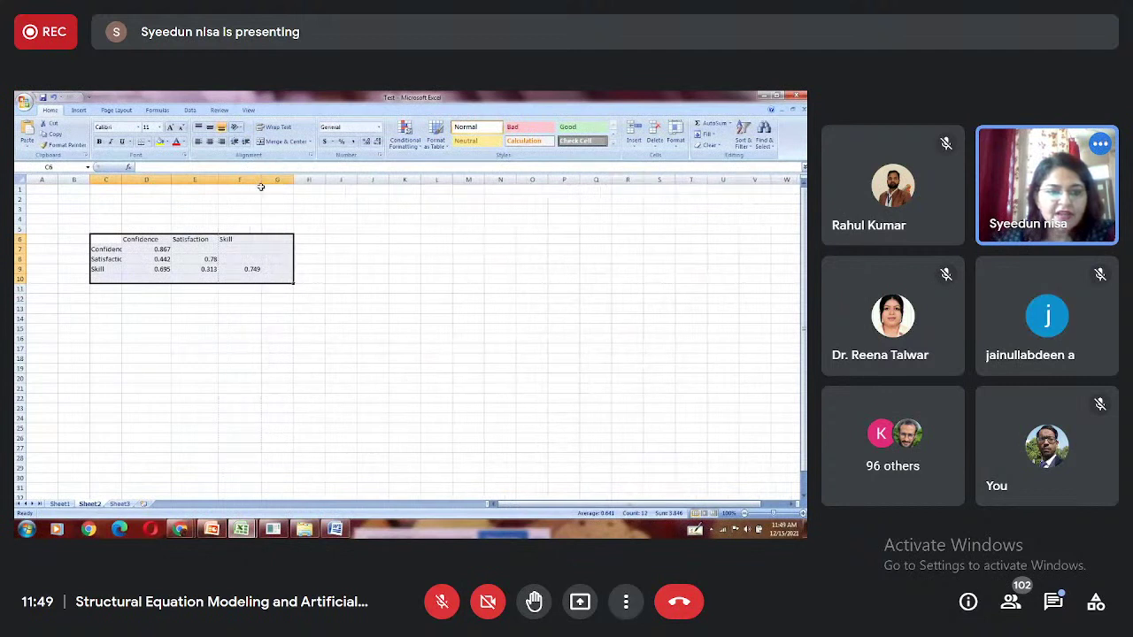
drag(122, 181, 142, 181)
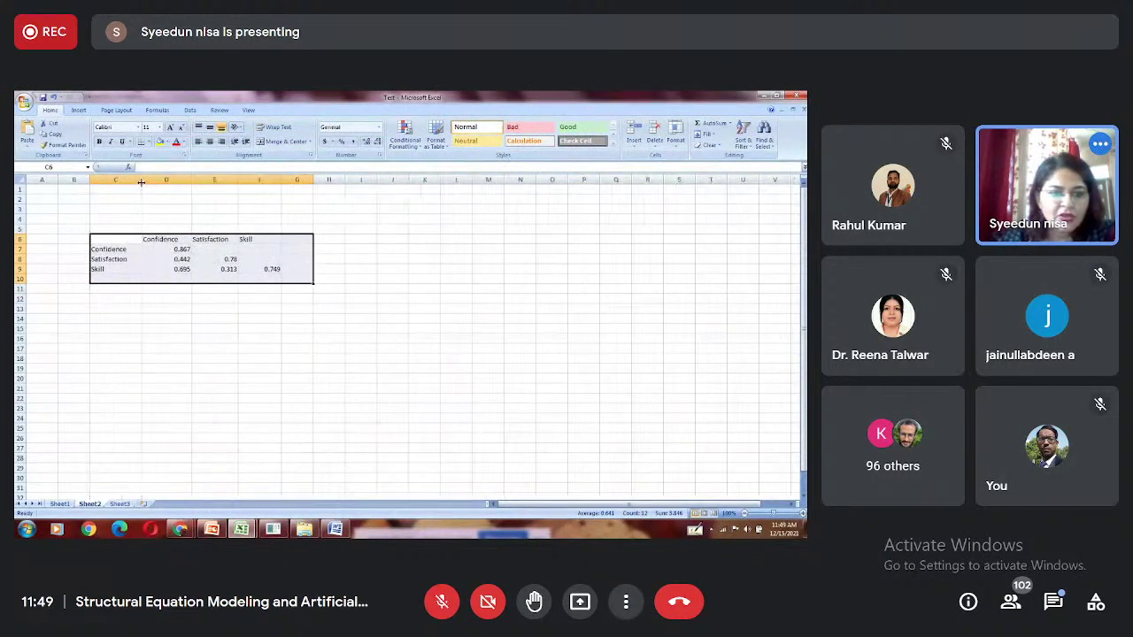
Highlight the table's diagonal cells D7, E8 and F9 with a yellow fill
click(175, 249)
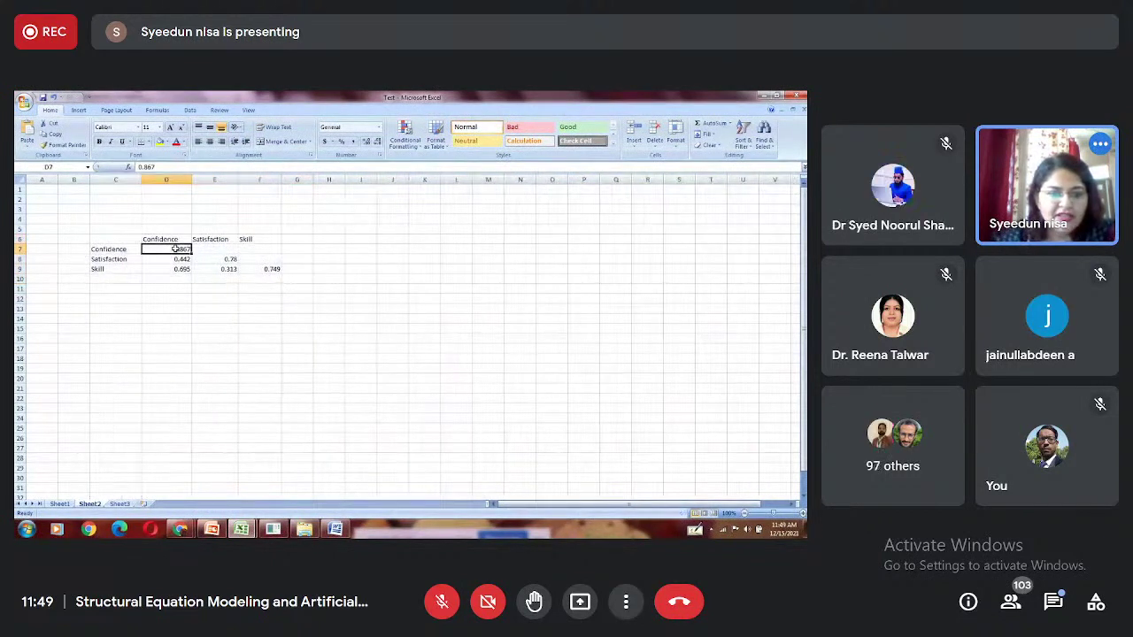
click(161, 143)
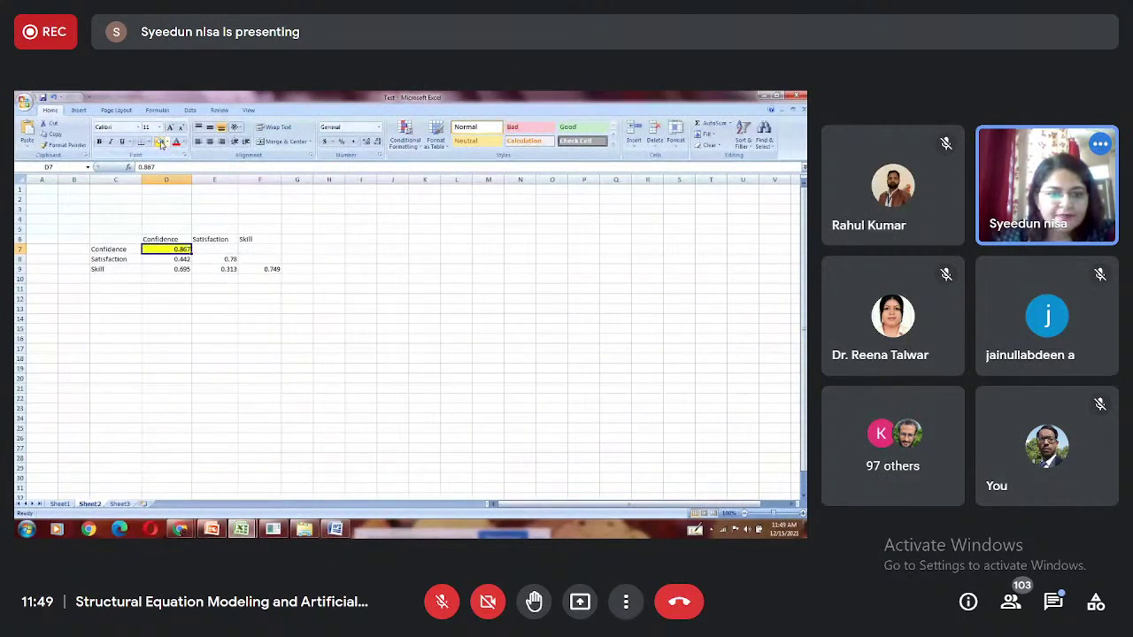
click(234, 258)
click(161, 143)
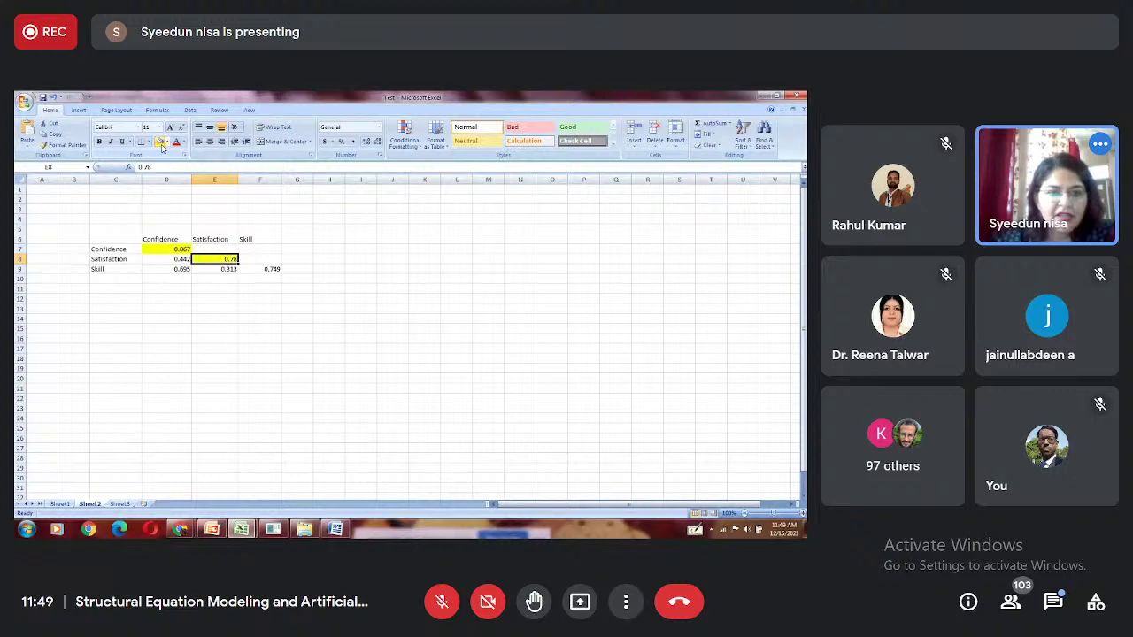
click(272, 269)
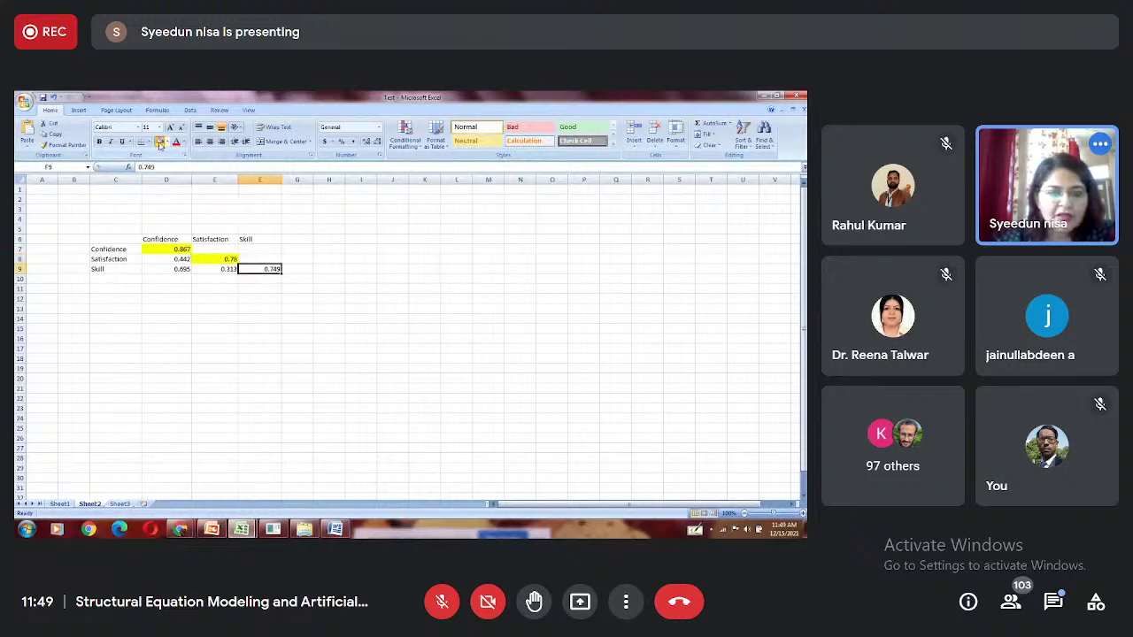
click(160, 143)
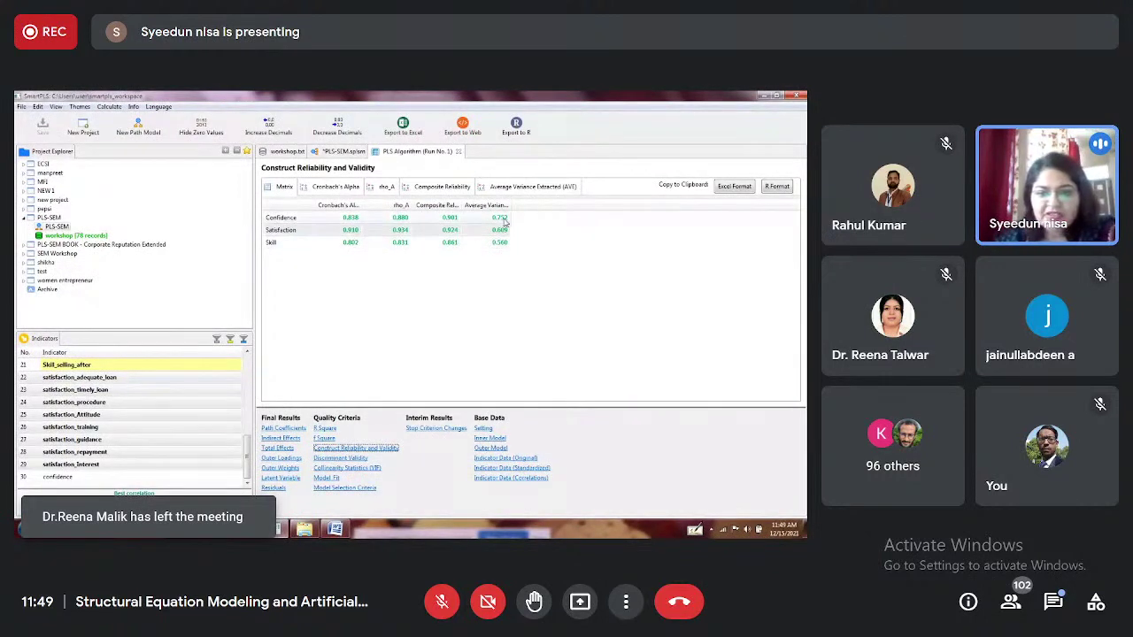
Compare the Discriminant Validity table with the AVE values under Construct Reliability and Validity in SmartPLS, and return to the Test workbook in Excel
click(345, 459)
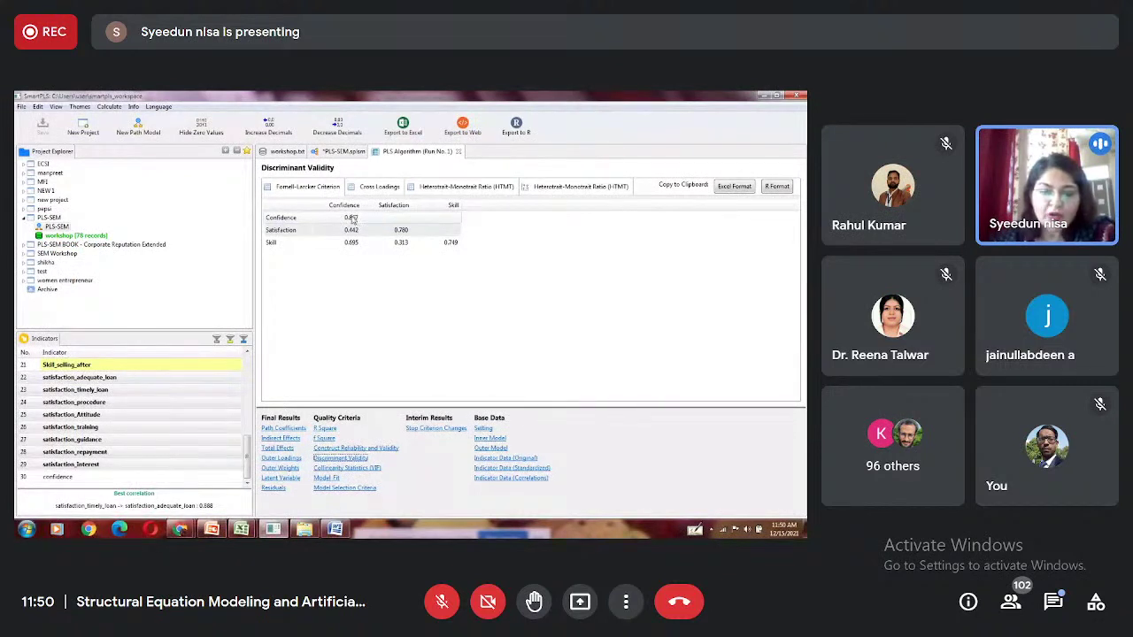
click(345, 449)
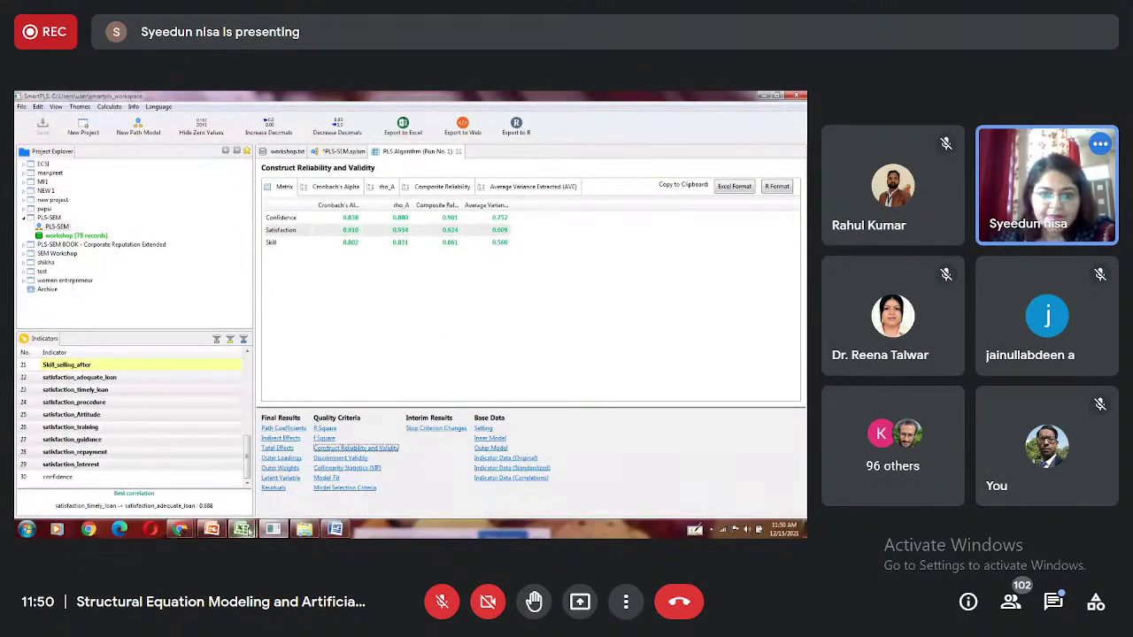
mouse_move(247, 528)
click(207, 475)
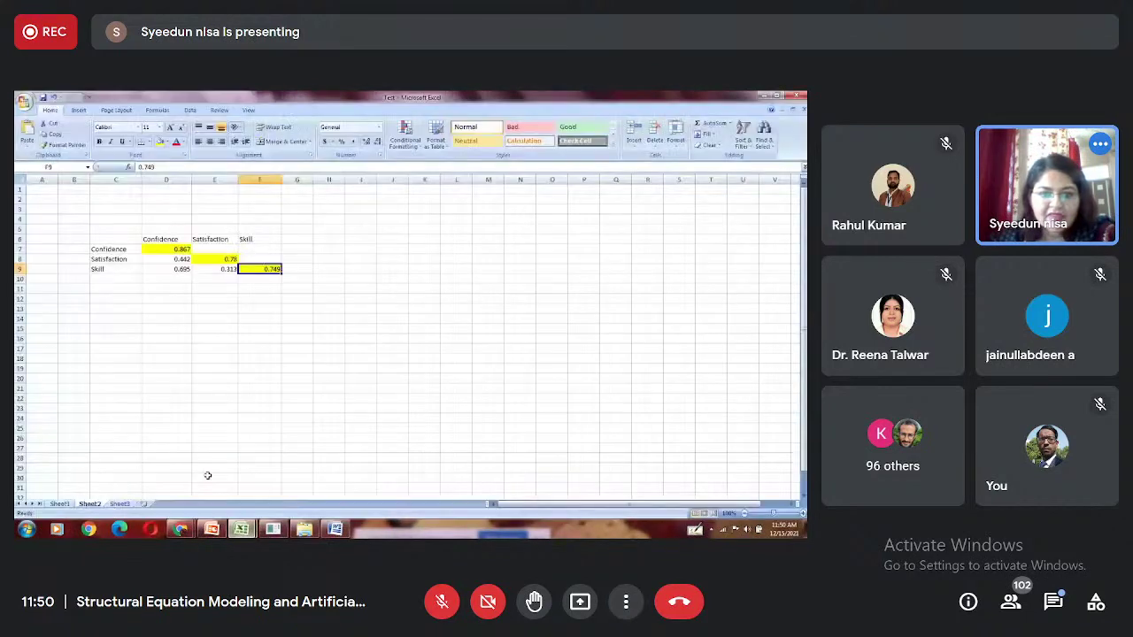
Fill the Confidence value in cell D7 down through cell D9
click(181, 249)
drag(192, 254, 191, 273)
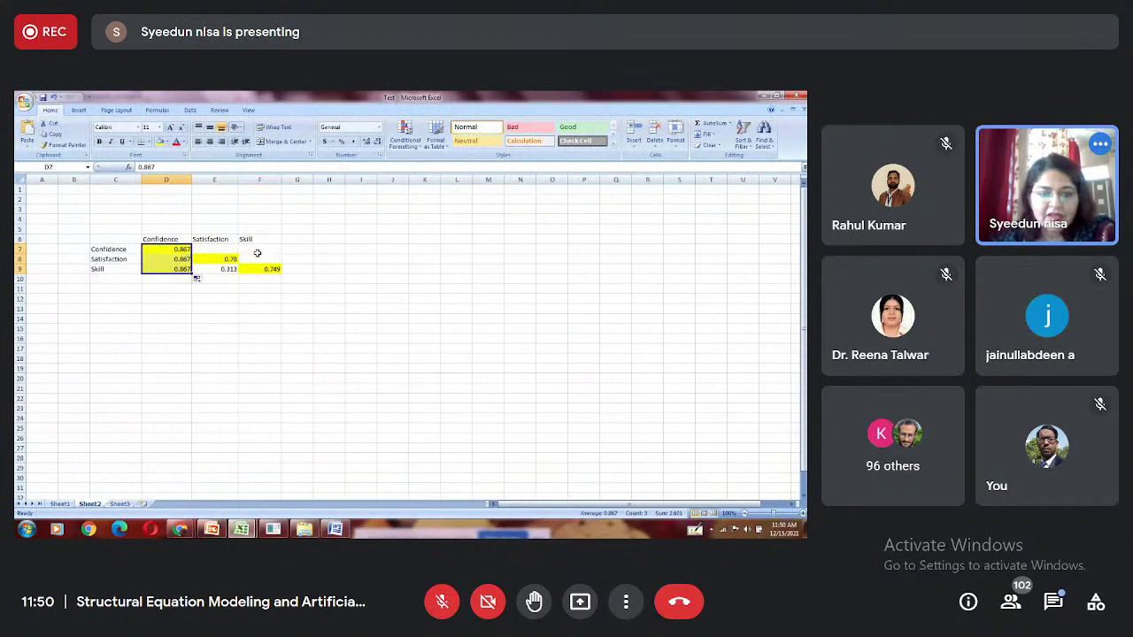
click(297, 248)
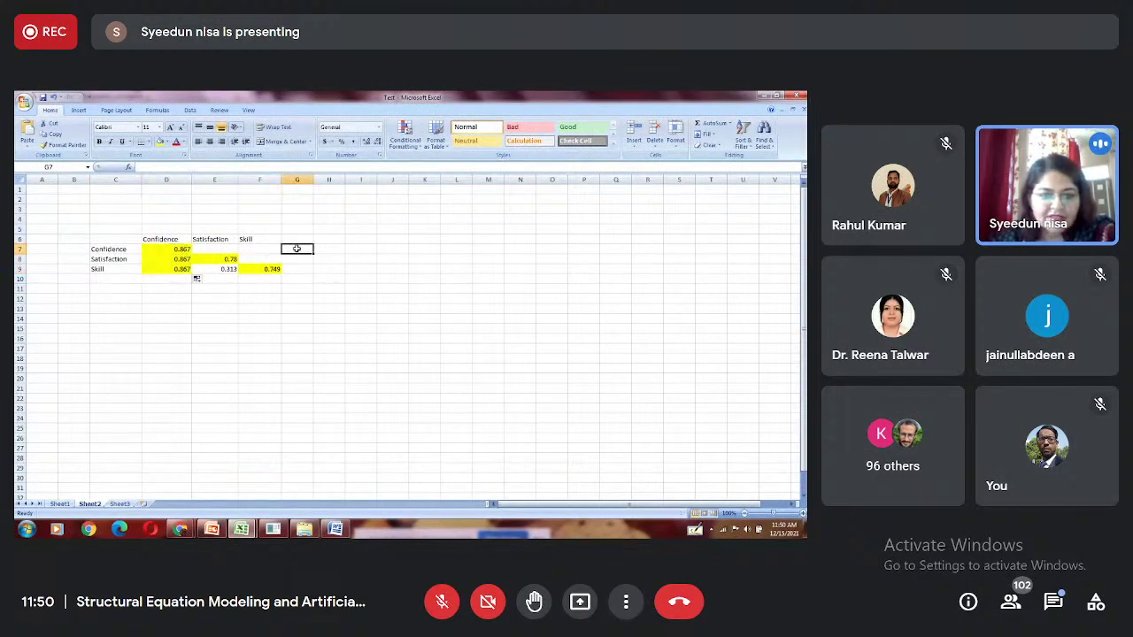
Remove the yellow fill from cells D8 and D9, below the first diagonal value
drag(182, 258, 182, 268)
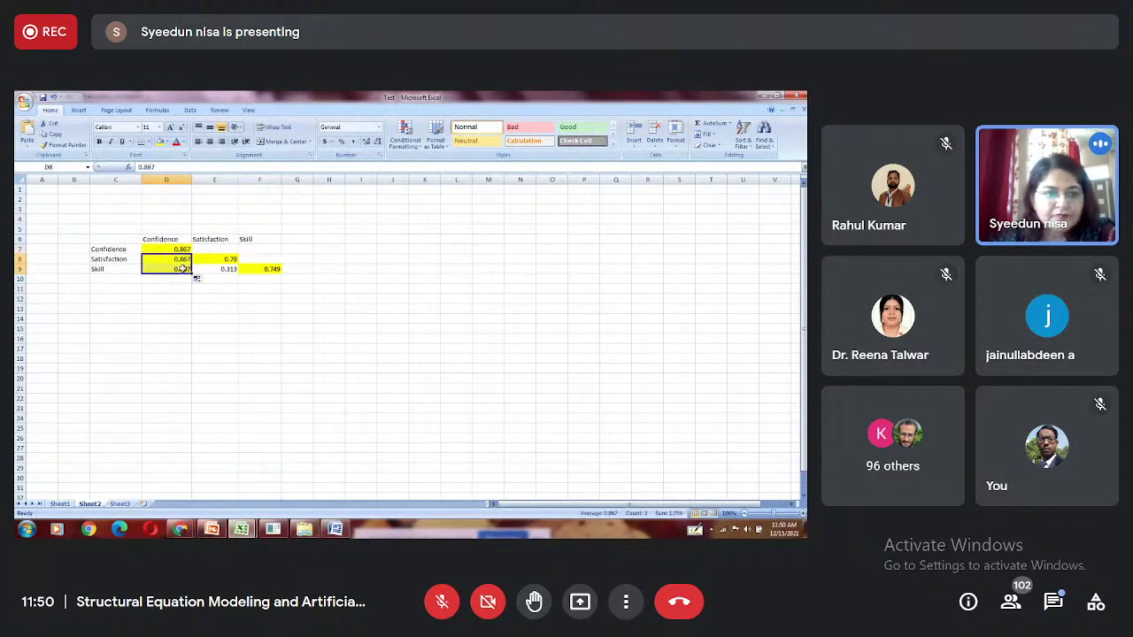
click(167, 144)
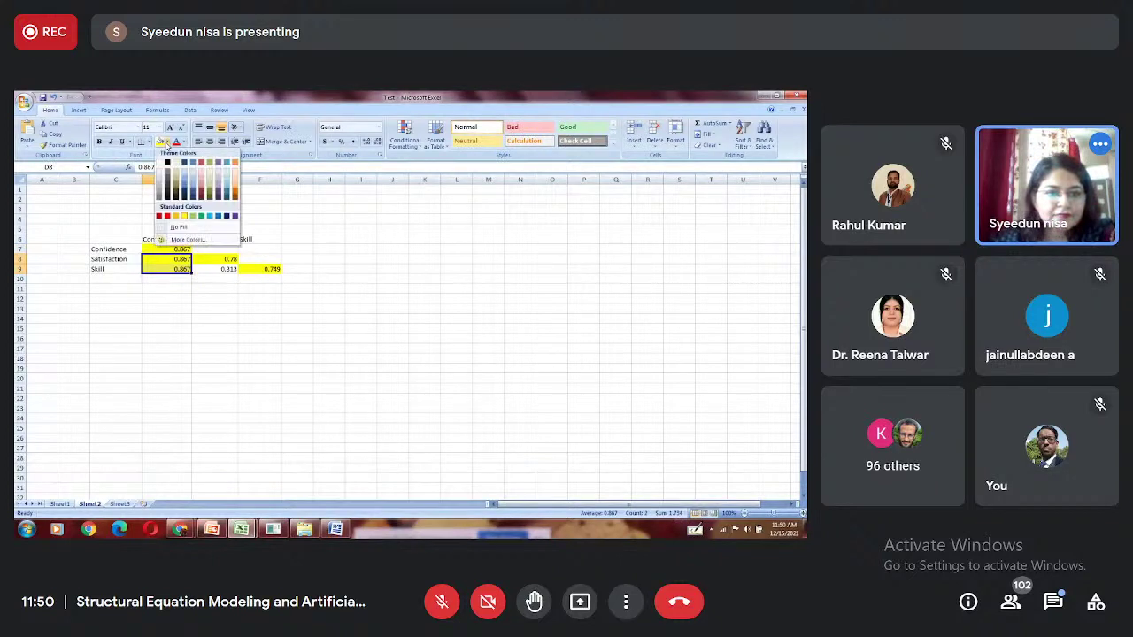
click(177, 226)
click(297, 218)
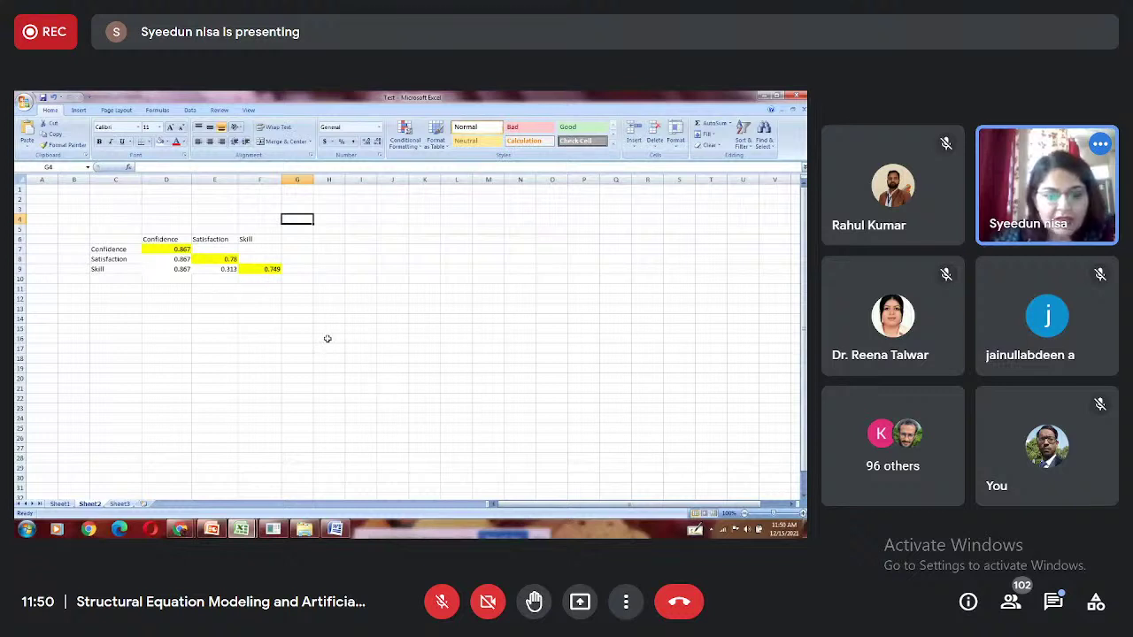
Compare the highlighted diagonal values with the correlations below them for Confidence, Satisfaction and Skill
click(180, 249)
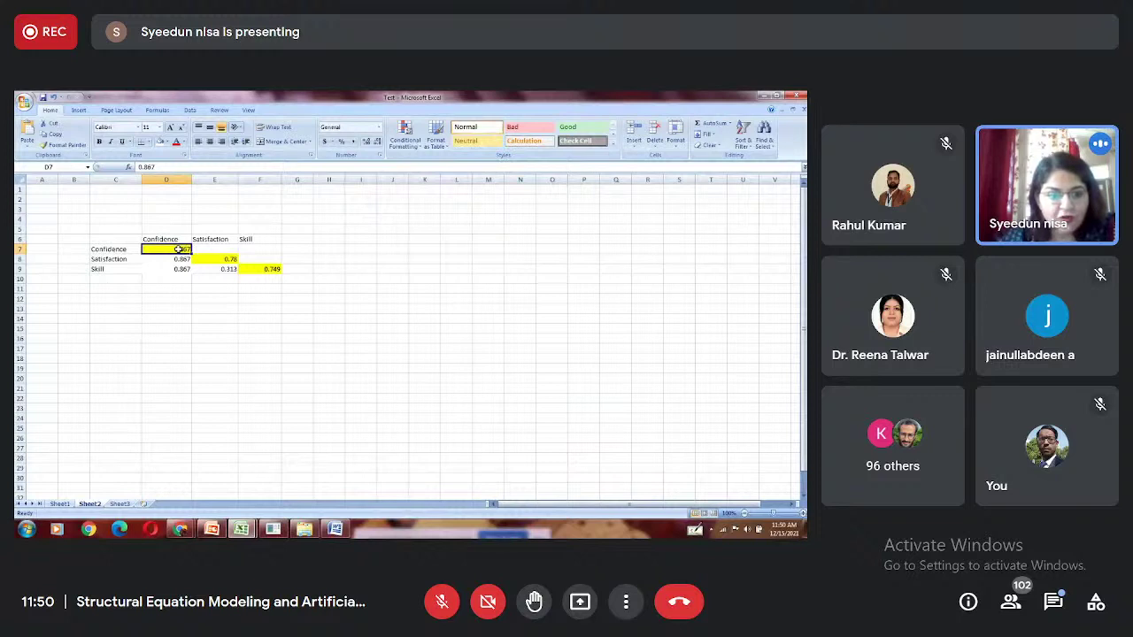
click(231, 259)
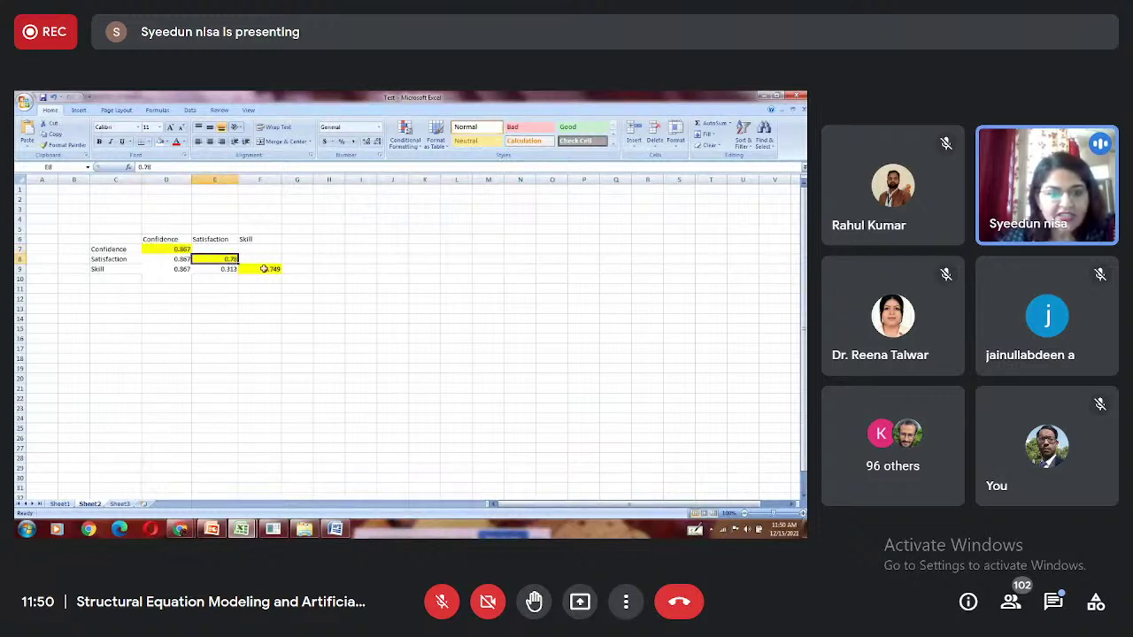
click(267, 269)
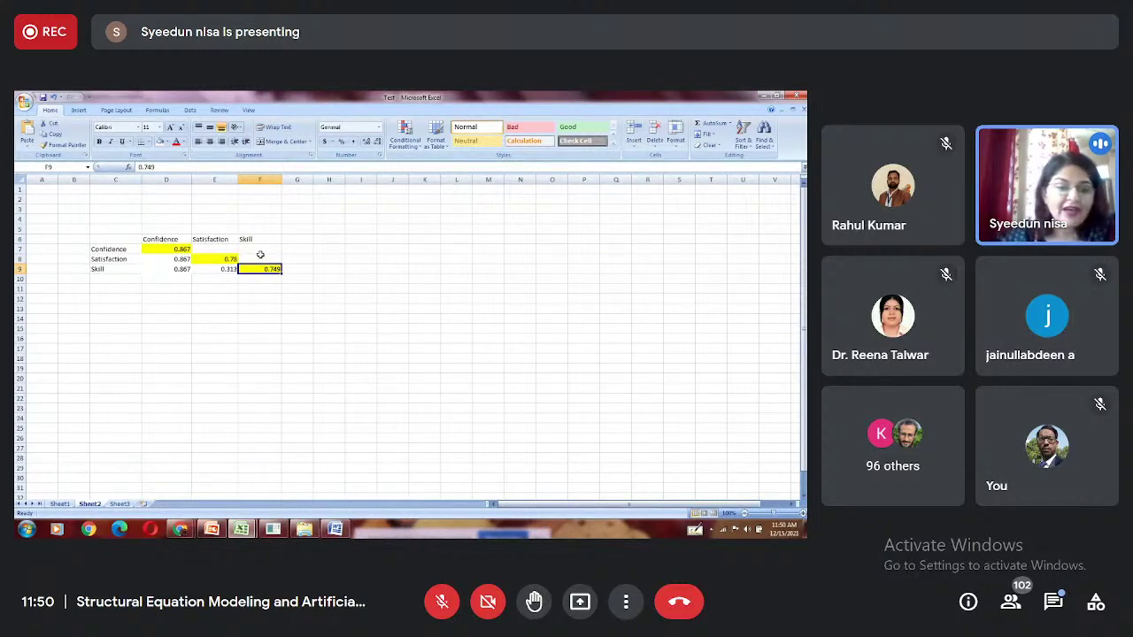
click(184, 260)
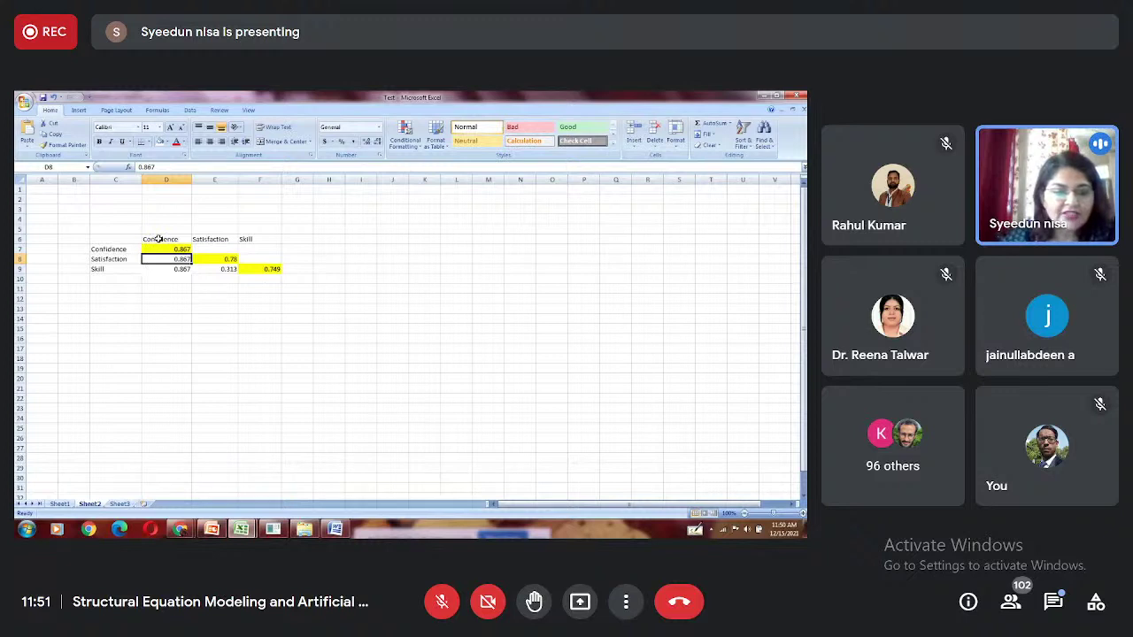
click(182, 269)
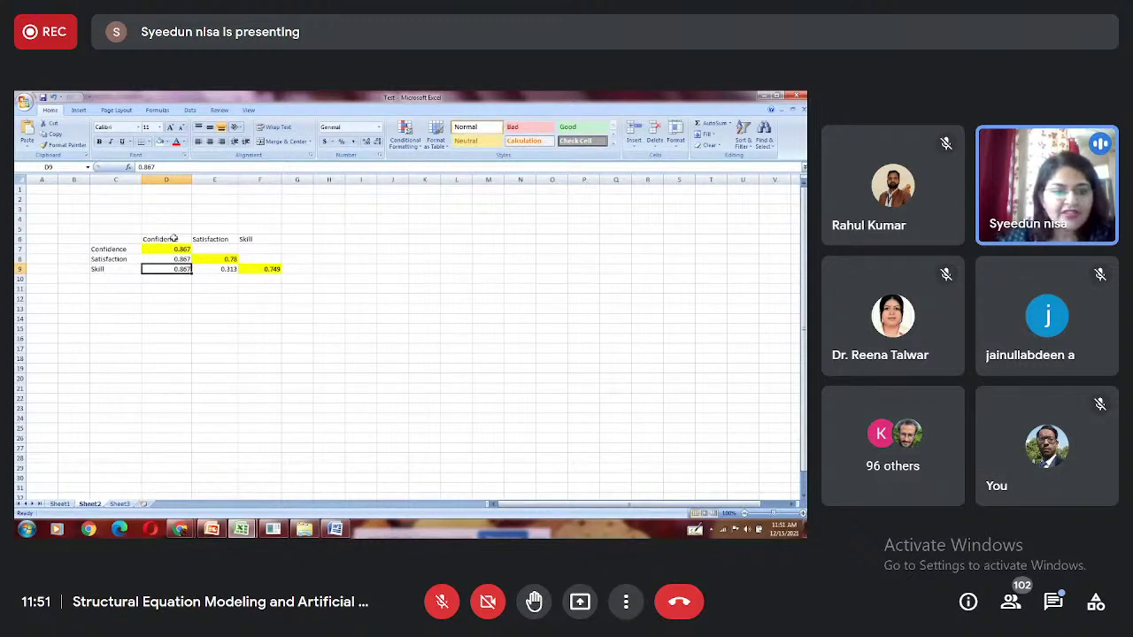
click(233, 269)
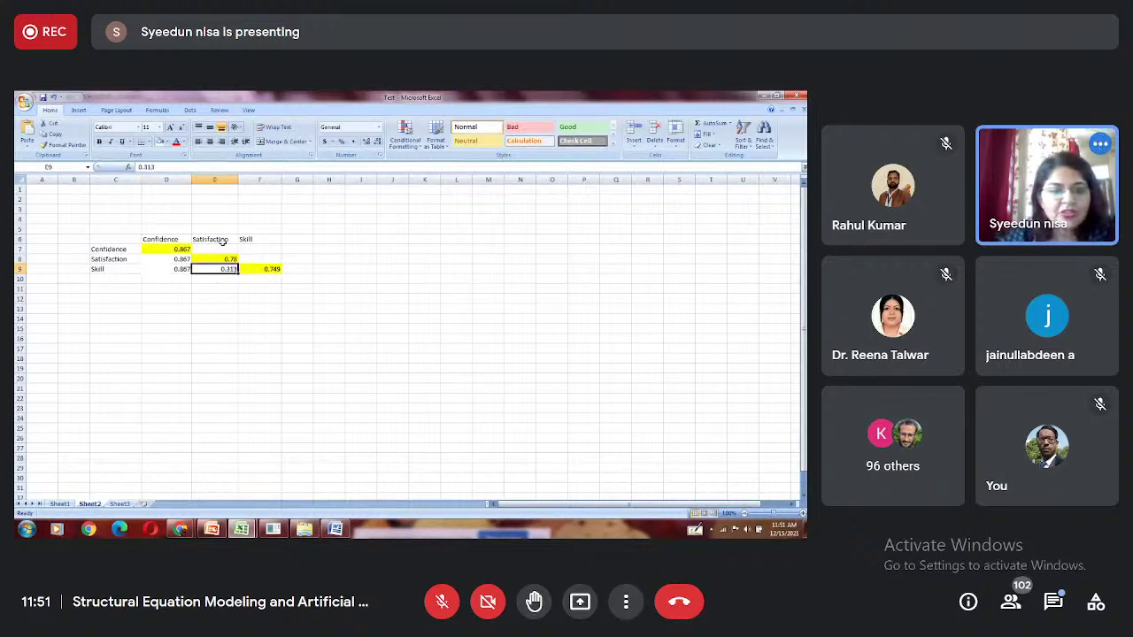
click(177, 259)
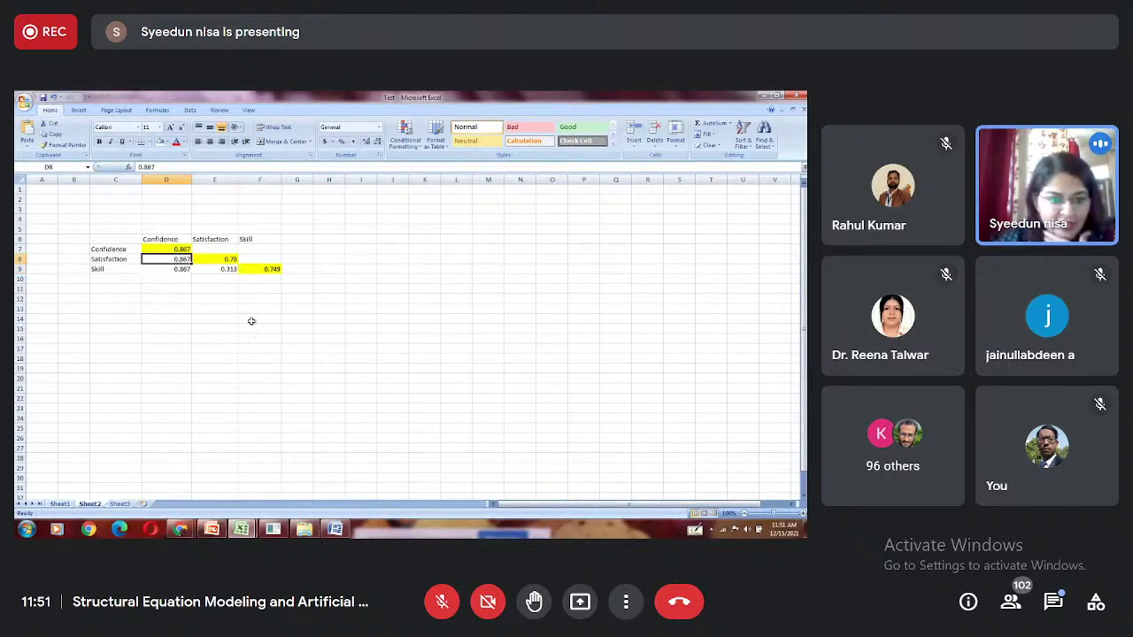
drag(256, 338, 321, 427)
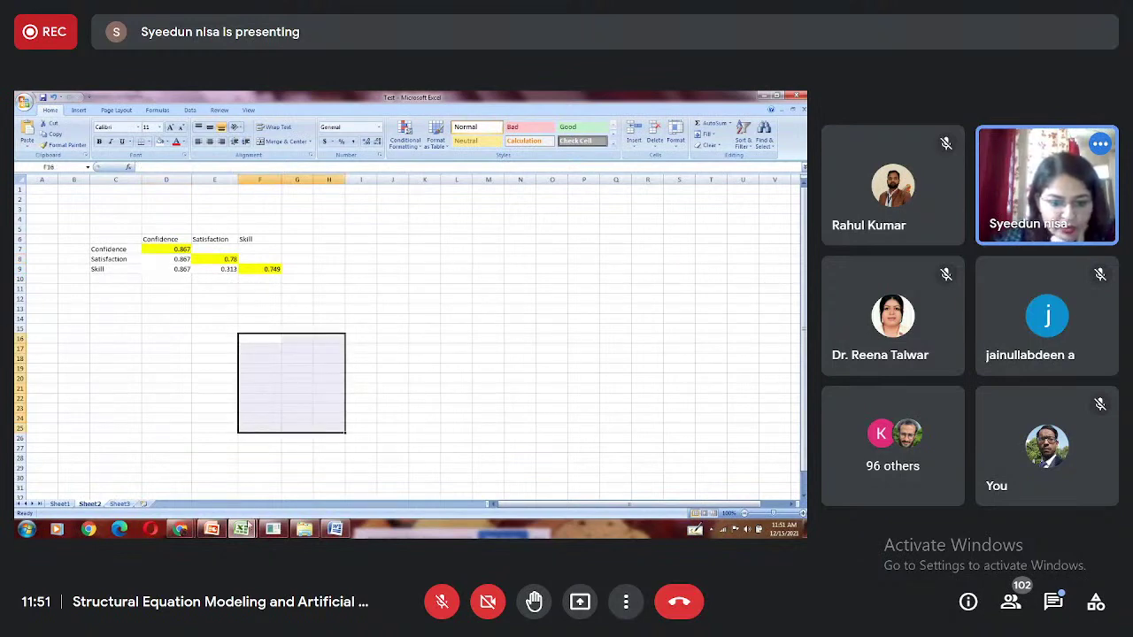
Switch to SmartPLS and reopen the Discriminant Validity table to check the original Confidence correlations
click(273, 529)
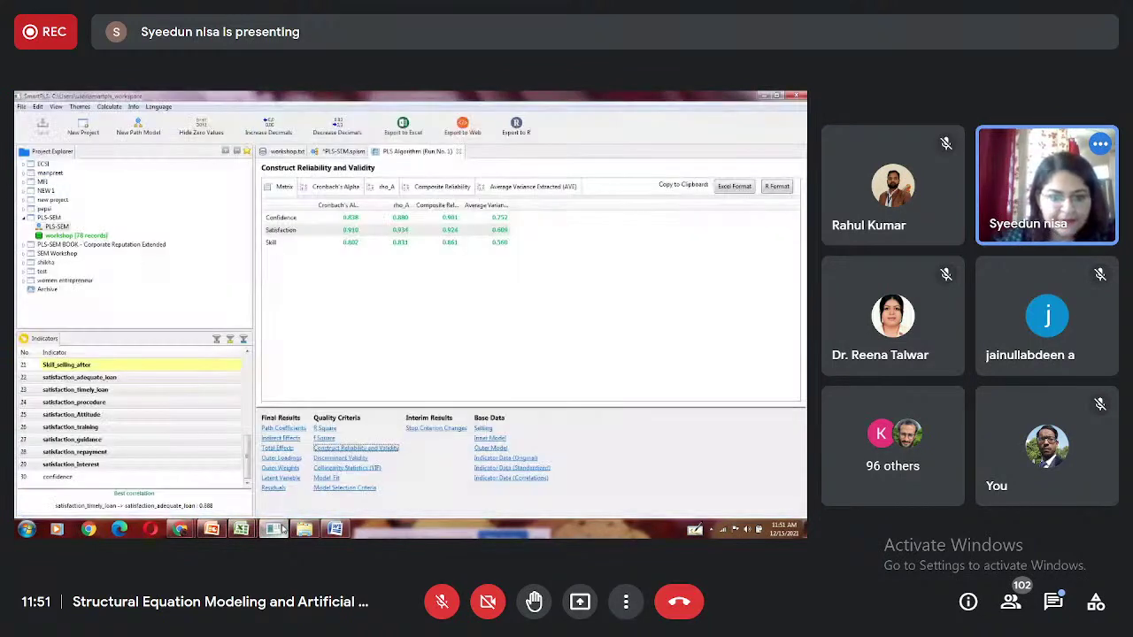
click(355, 231)
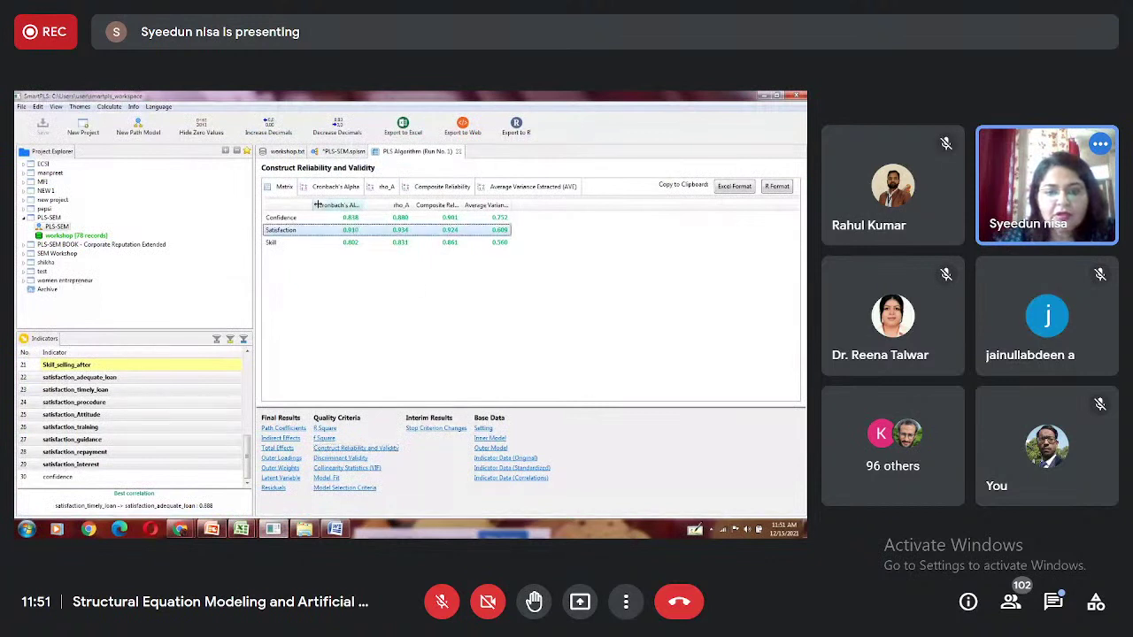
click(337, 458)
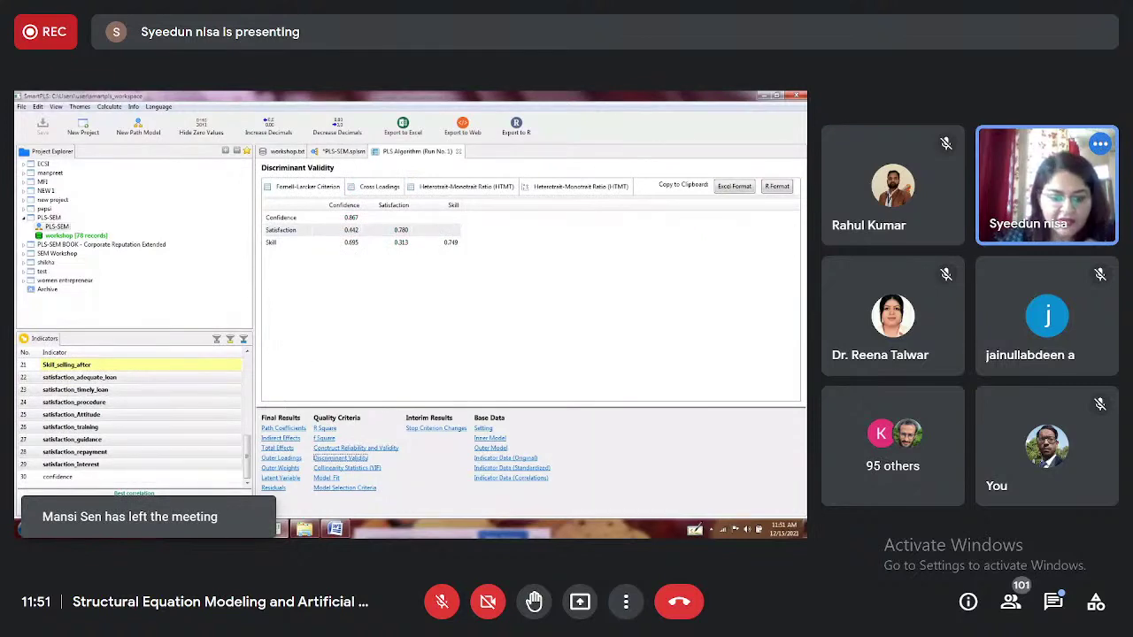
Back in the Test workbook, set cell D8 to .442 and cell D9 to .695, and return to the Discriminant Validity results in SmartPLS
mouse_move(240, 529)
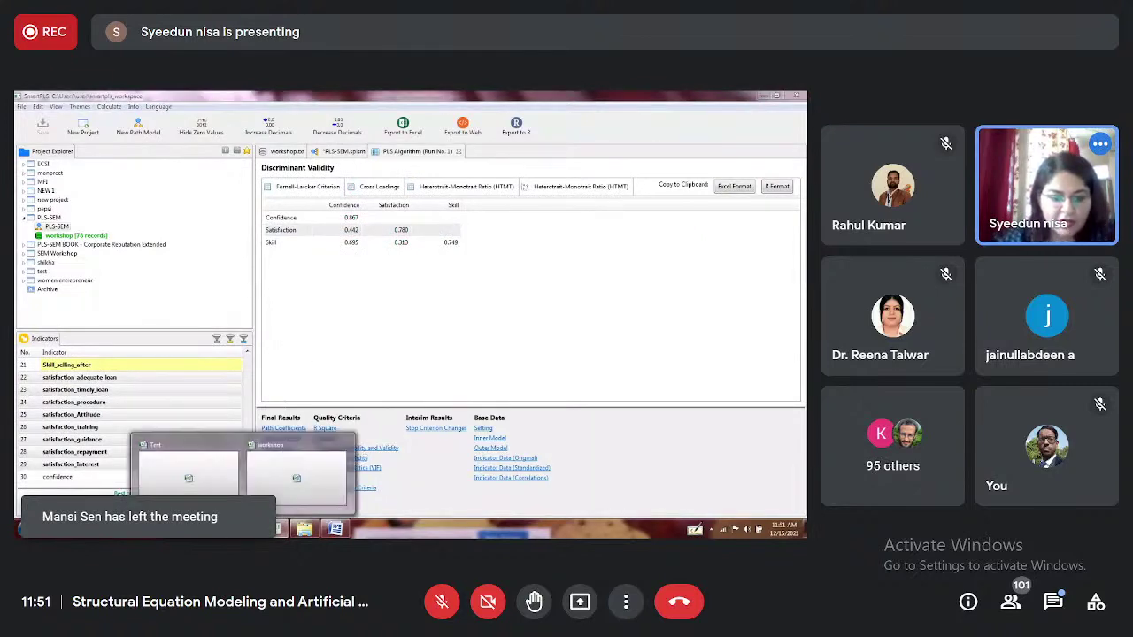
click(213, 484)
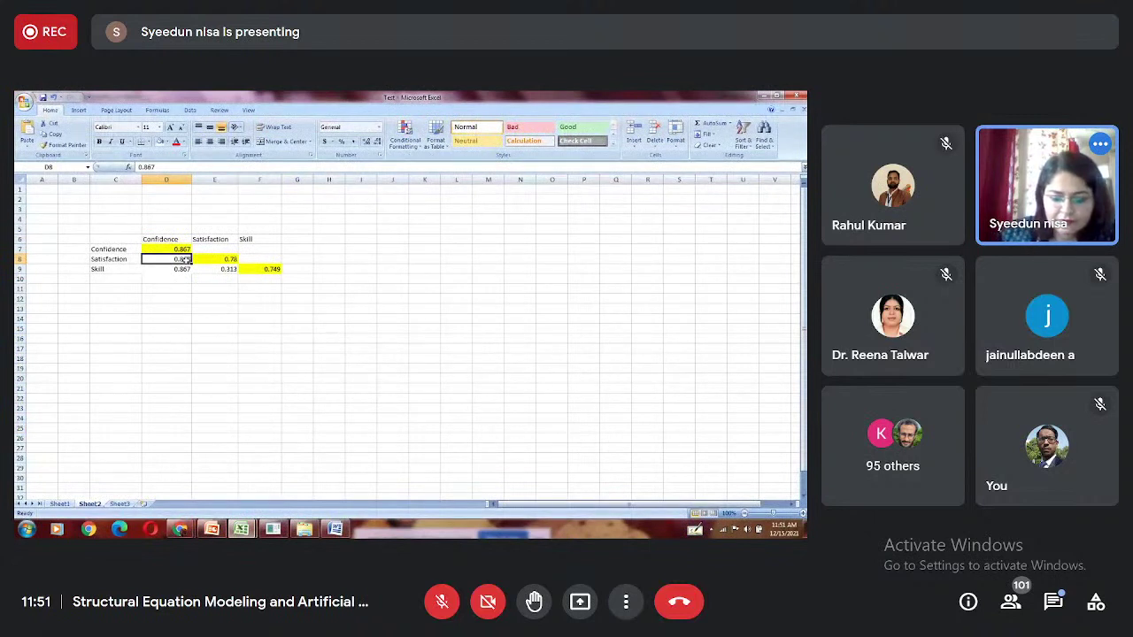
text(.)
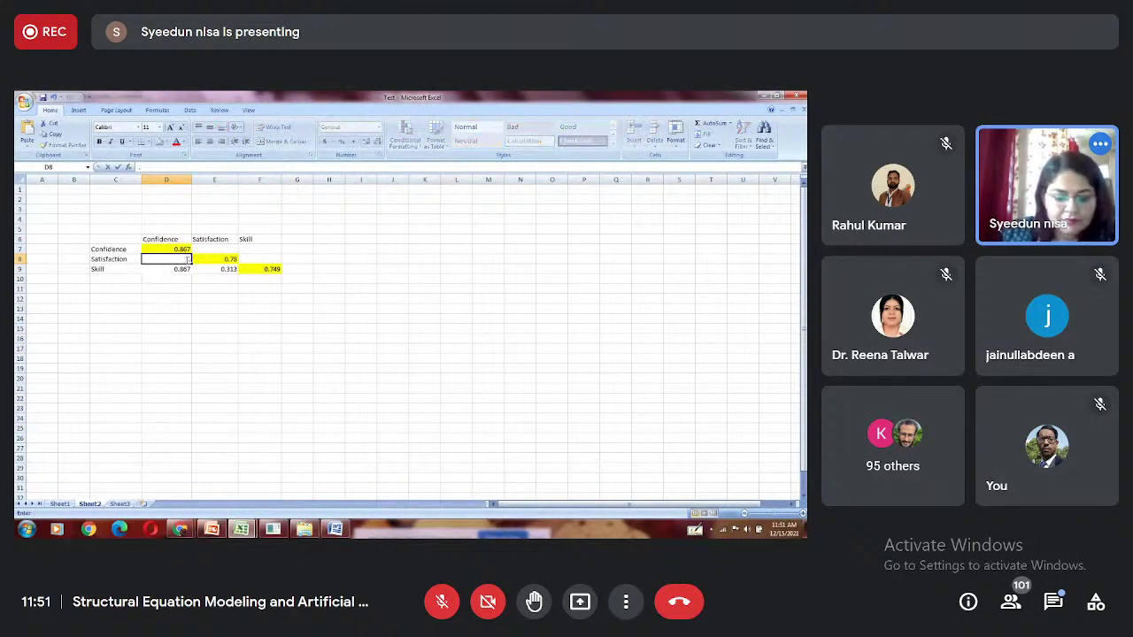
text(442)
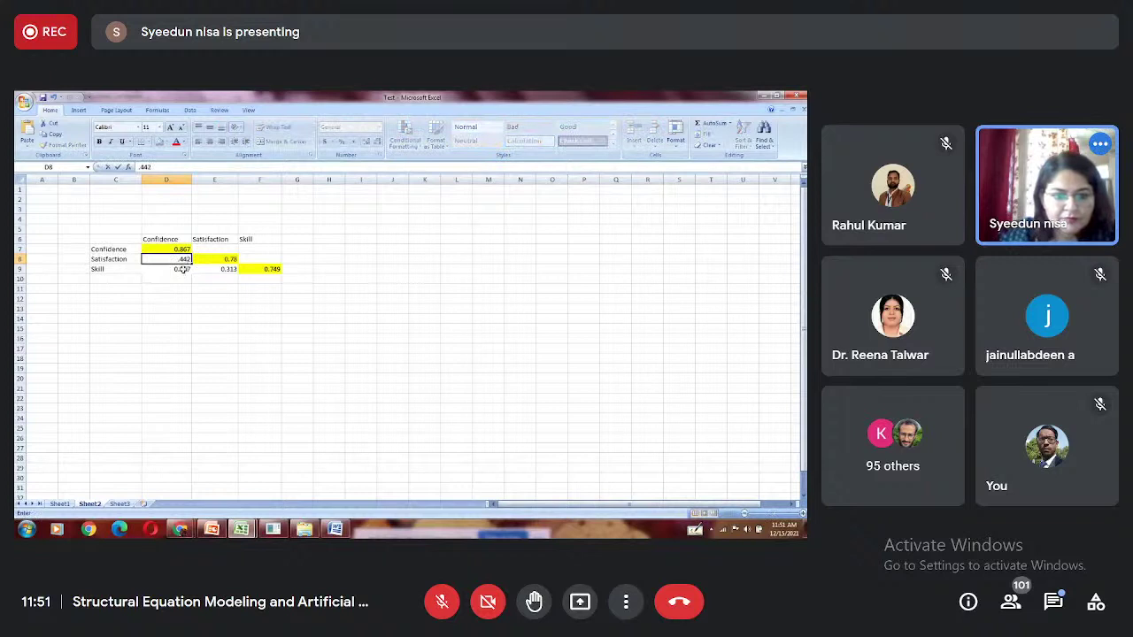
click(185, 269)
text(.895)
click(182, 306)
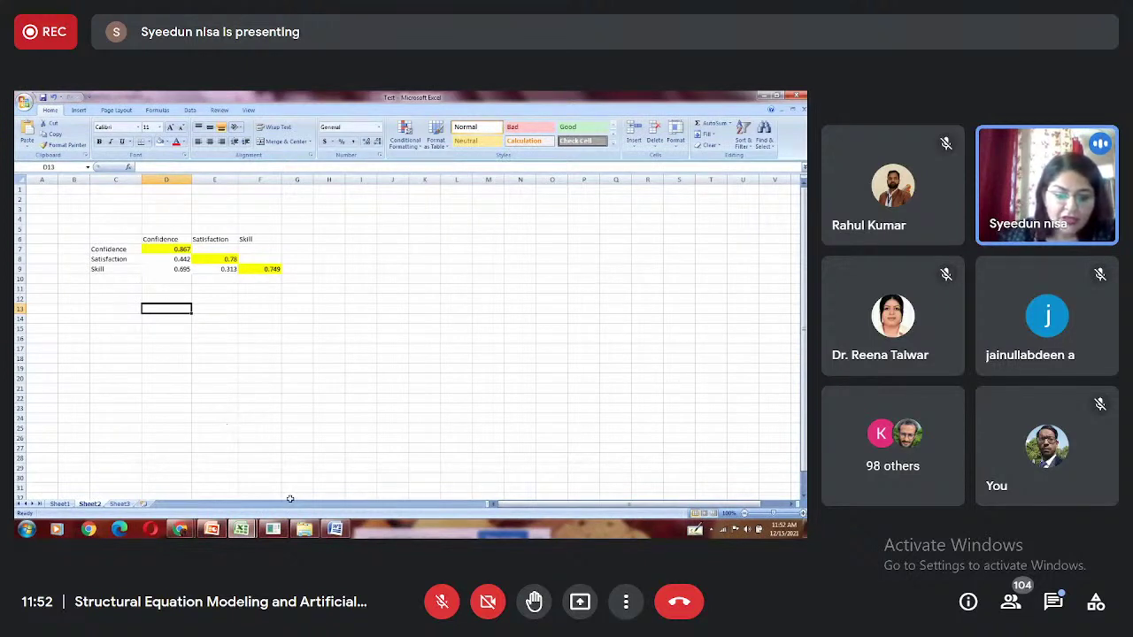
click(272, 529)
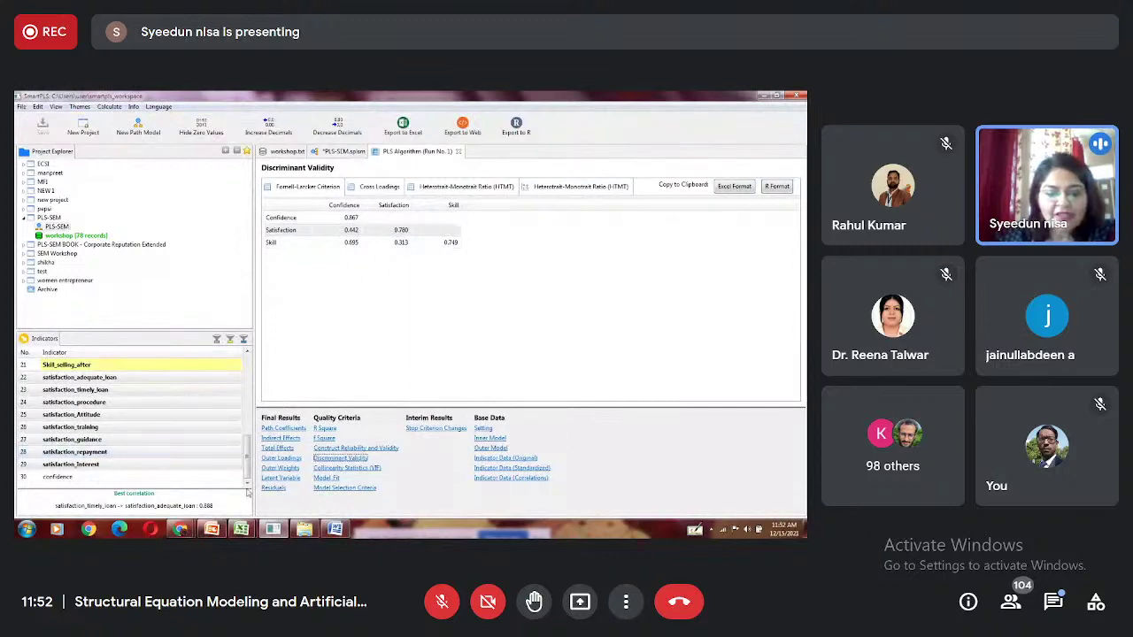
Review the highlighted Fornell-Larcker table in the Test workbook
mouse_move(241, 529)
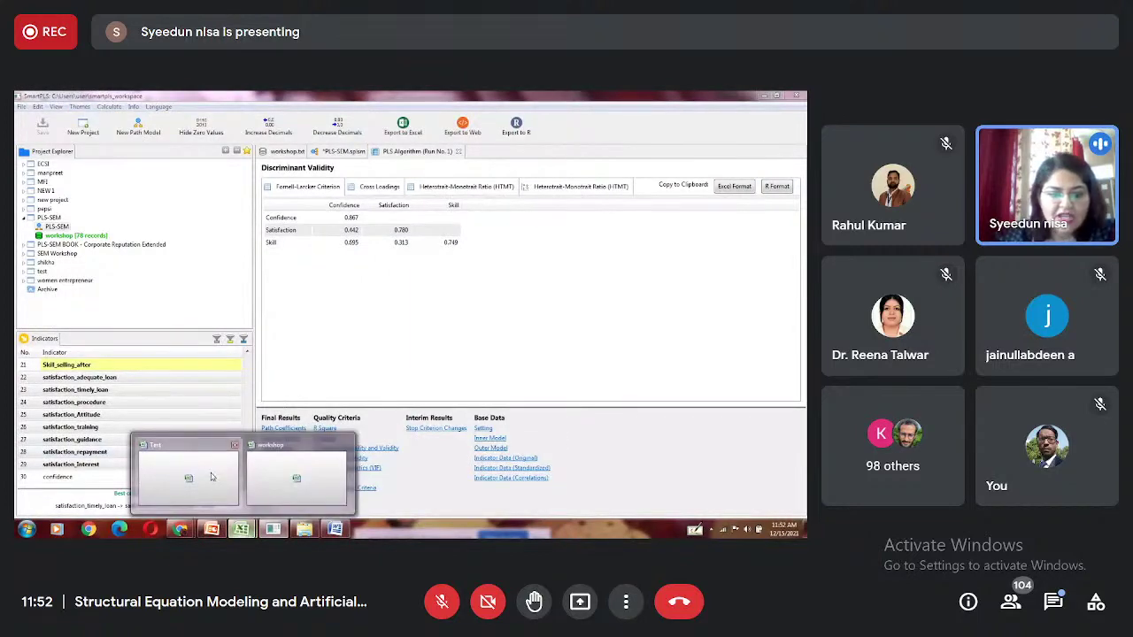
click(209, 473)
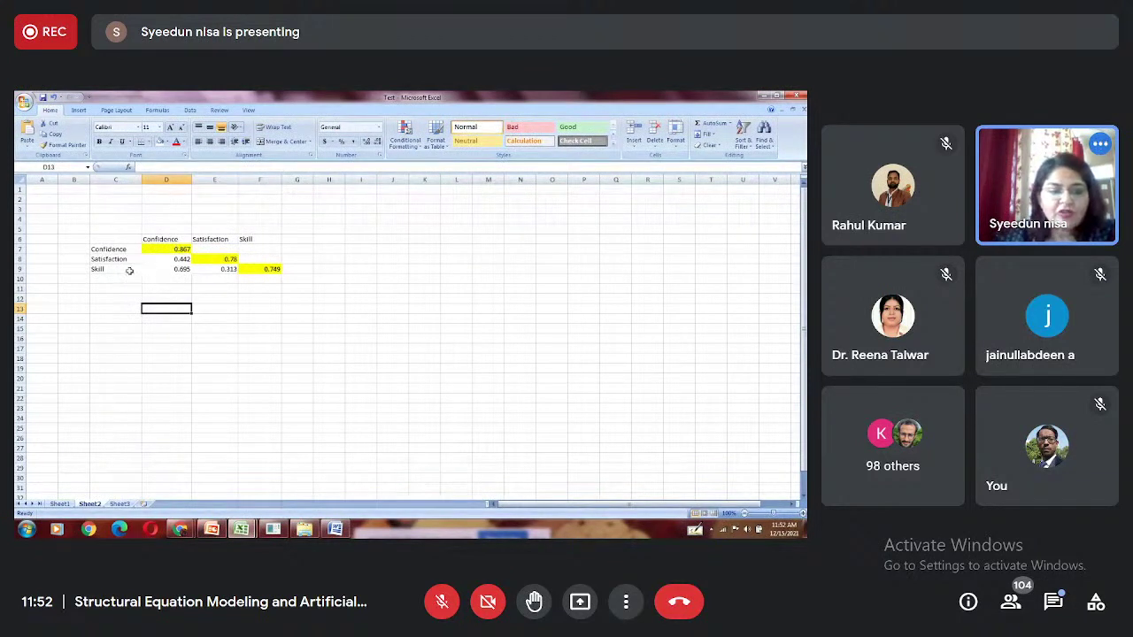
click(223, 280)
text(=)
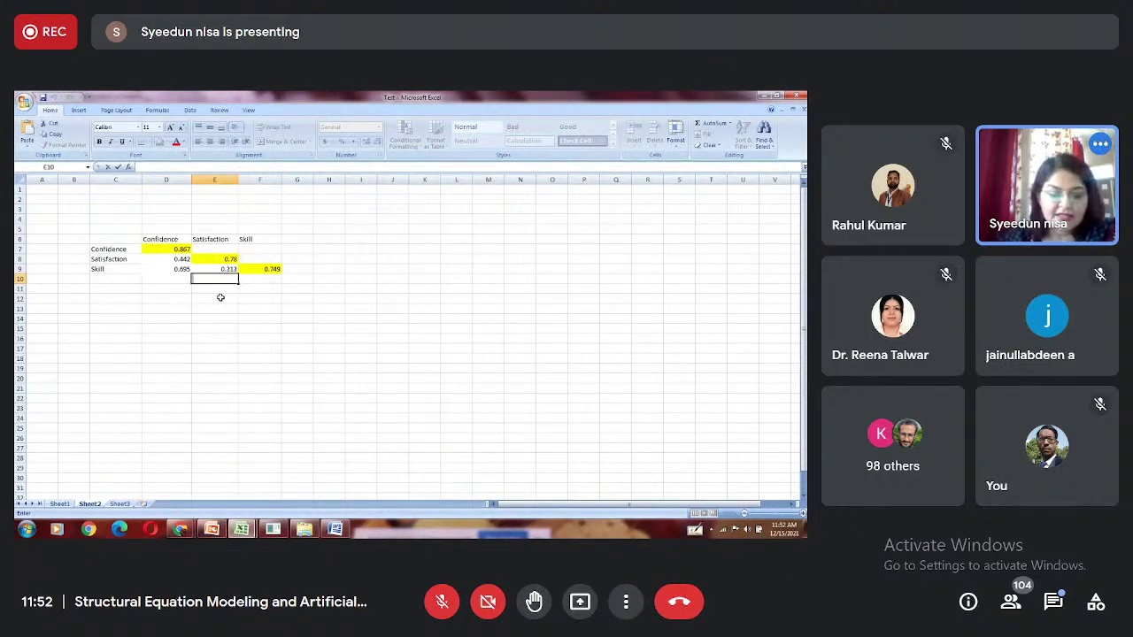
click(181, 529)
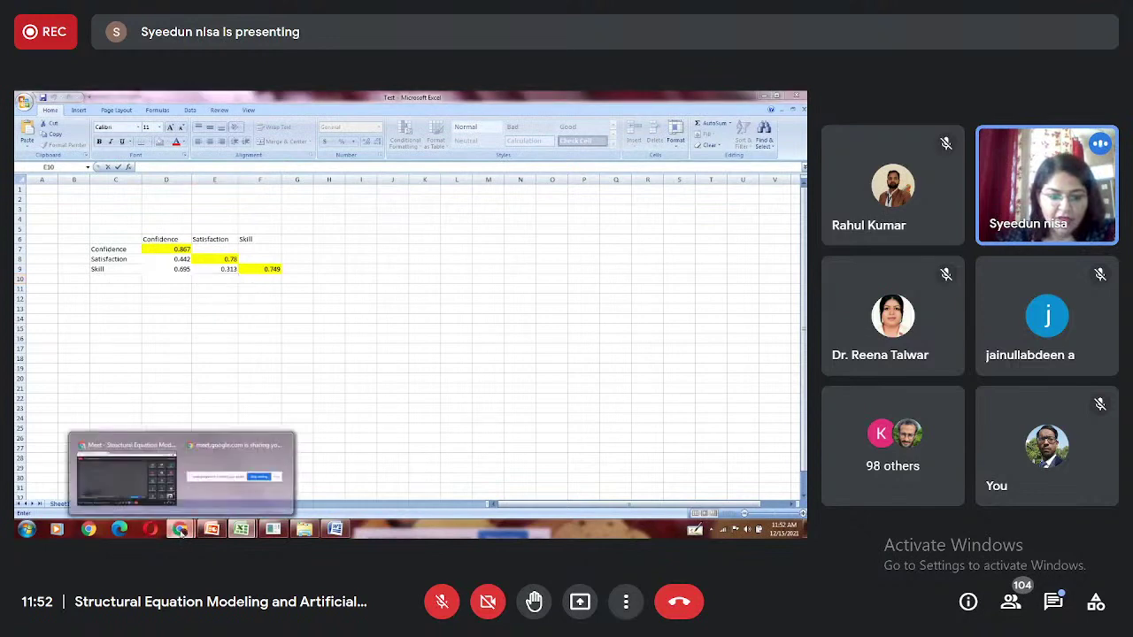
Copy the Cross Loadings table from SmartPLS in Excel format and paste it into the Test workbook at cell J6
click(282, 534)
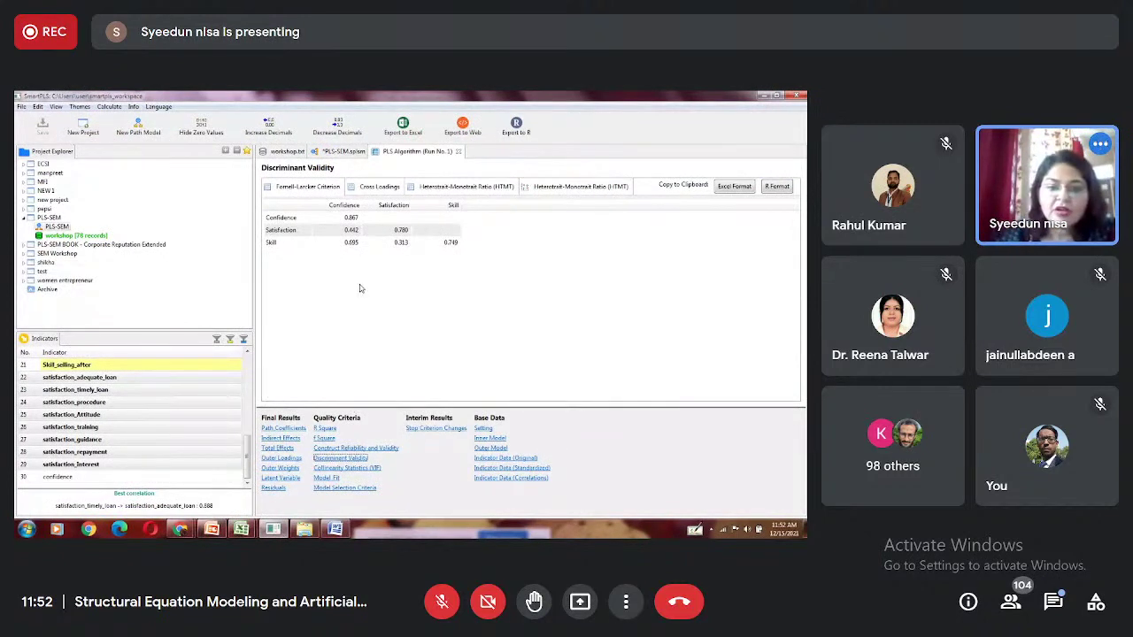
click(379, 187)
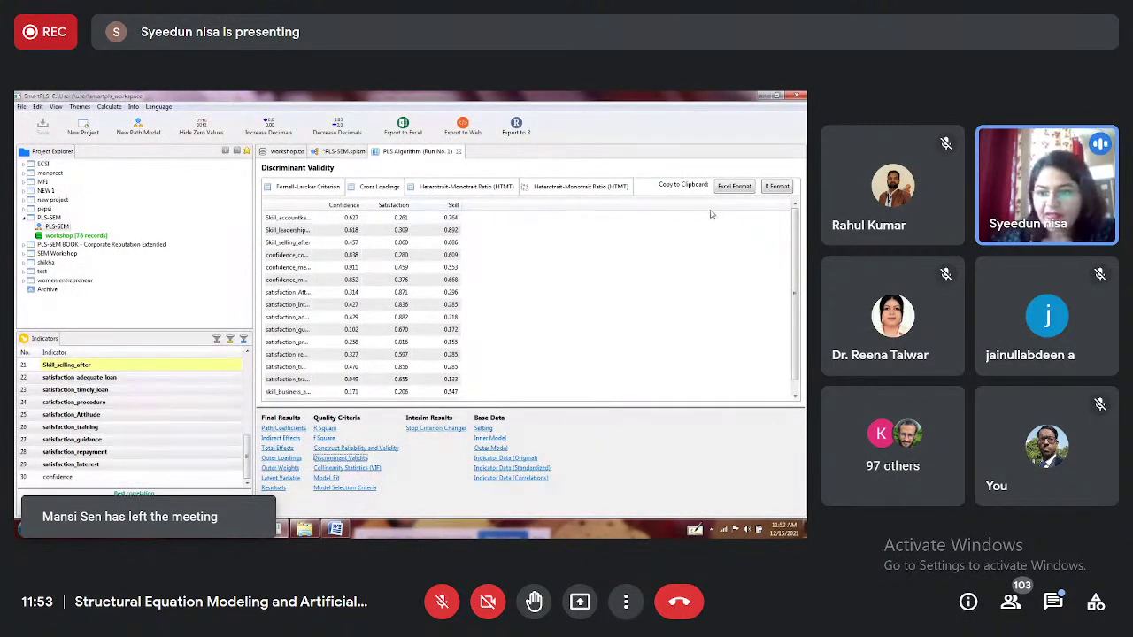
click(734, 187)
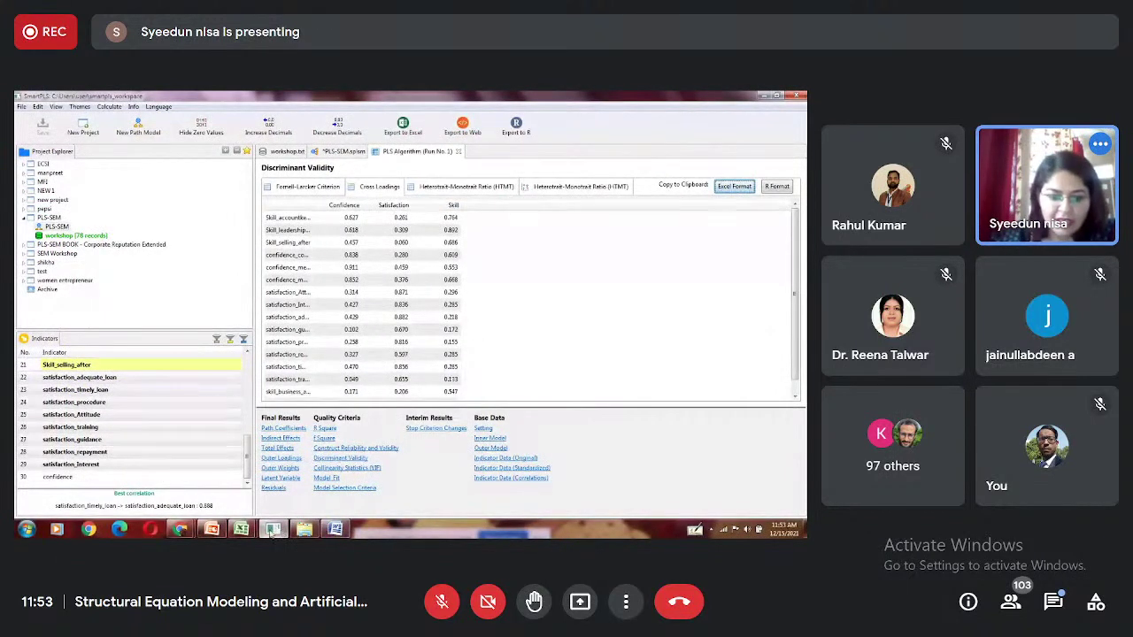
mouse_move(241, 529)
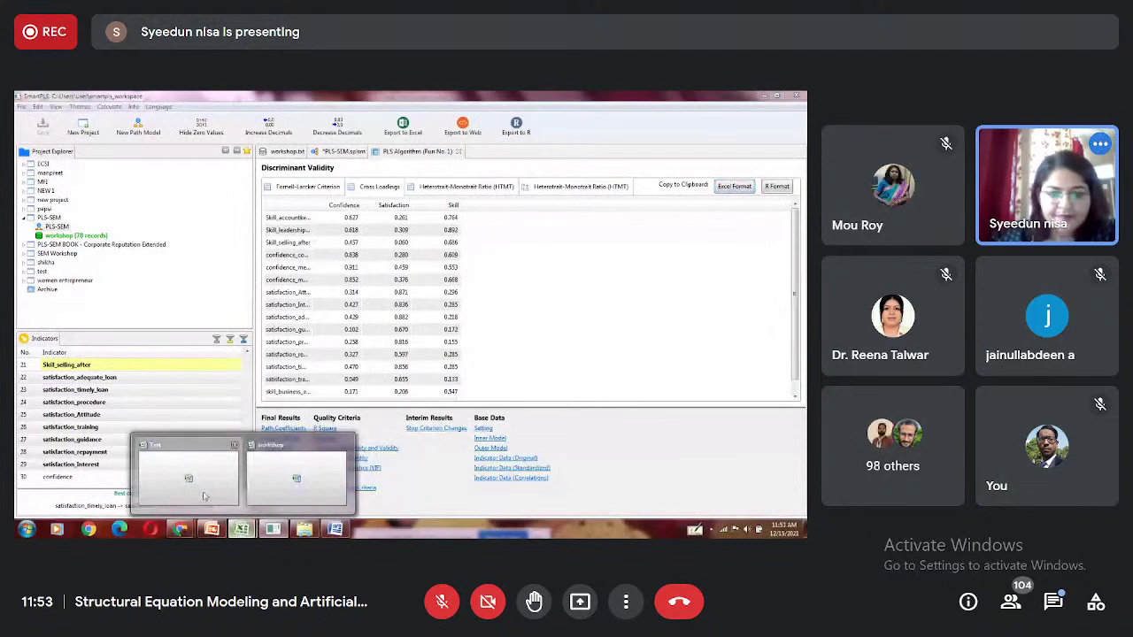
click(190, 469)
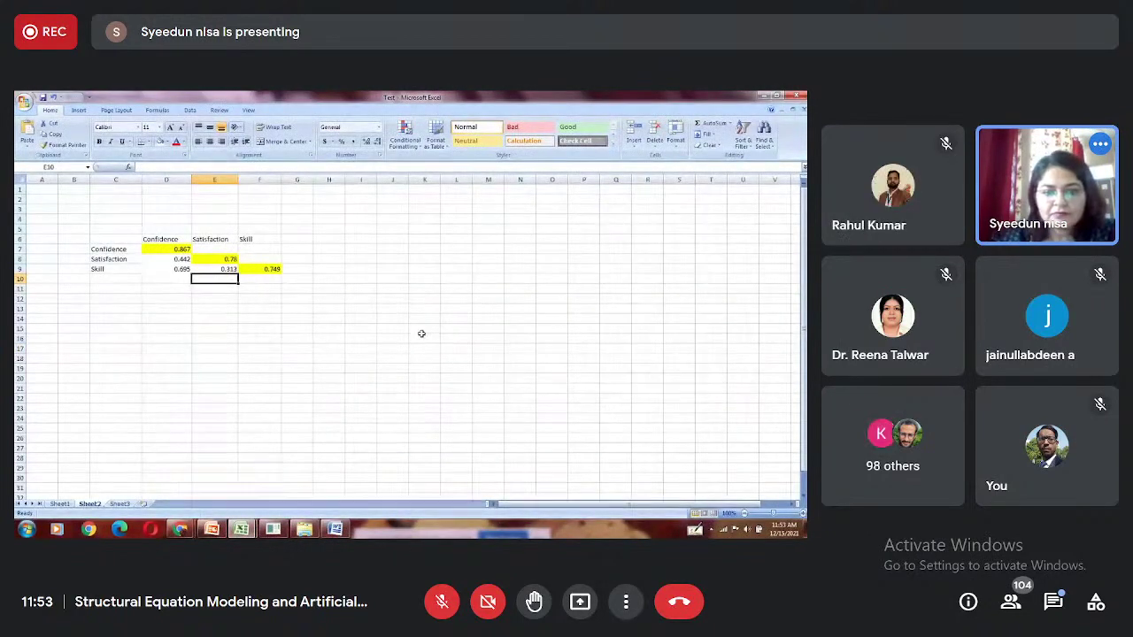
click(400, 240)
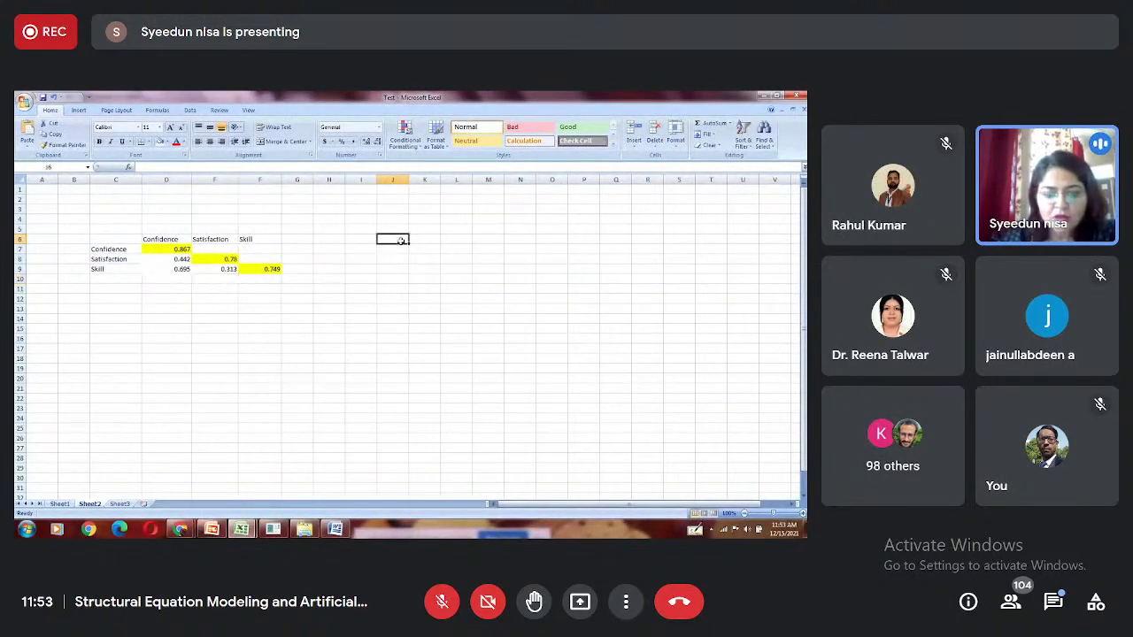
text(Confidenc	Satisfactic	Skill Skill_acco	0.627	0.261	0.764 Skill_lead	0.618	0.309	0.892 Skill_selli	0.457	0.06	0.686 confidenc	0.838	0.28	0.609 confidenc	0.911	0.459	0.553 confidenc	0.852	0.376	0.668 satisfactic	0.314	0.871	0.296 satisfactic	0.427	0.836	0.285 satisfactic	0.429	0.882	0.218 satisfactic	0.102	0.67	0.172 satisfactic	0.258	0.816	0.155 satisfactic	0.327	0.597	0.285 satisfactic	0.47	0.856	0.285 satisfactic	0.049	0.655	0.133 skill_busi	0.171	0.206	0.547 skill_risk_	0.667	0.185	0.808)
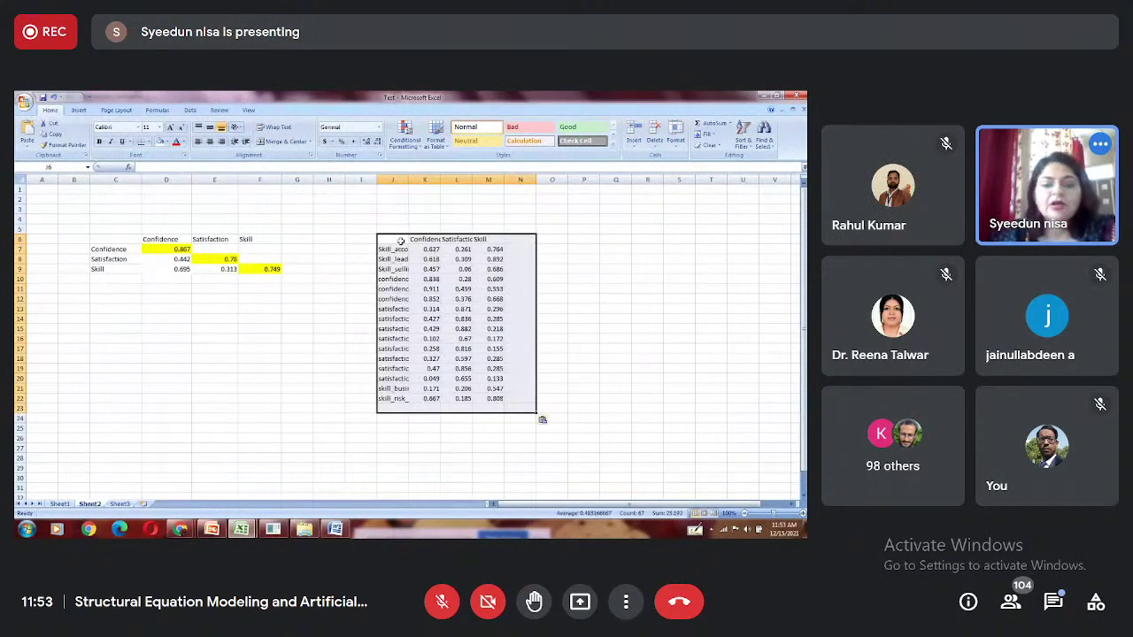
Widen the columns of the pasted cross-loadings table, especially the indicator name column
drag(408, 178, 591, 183)
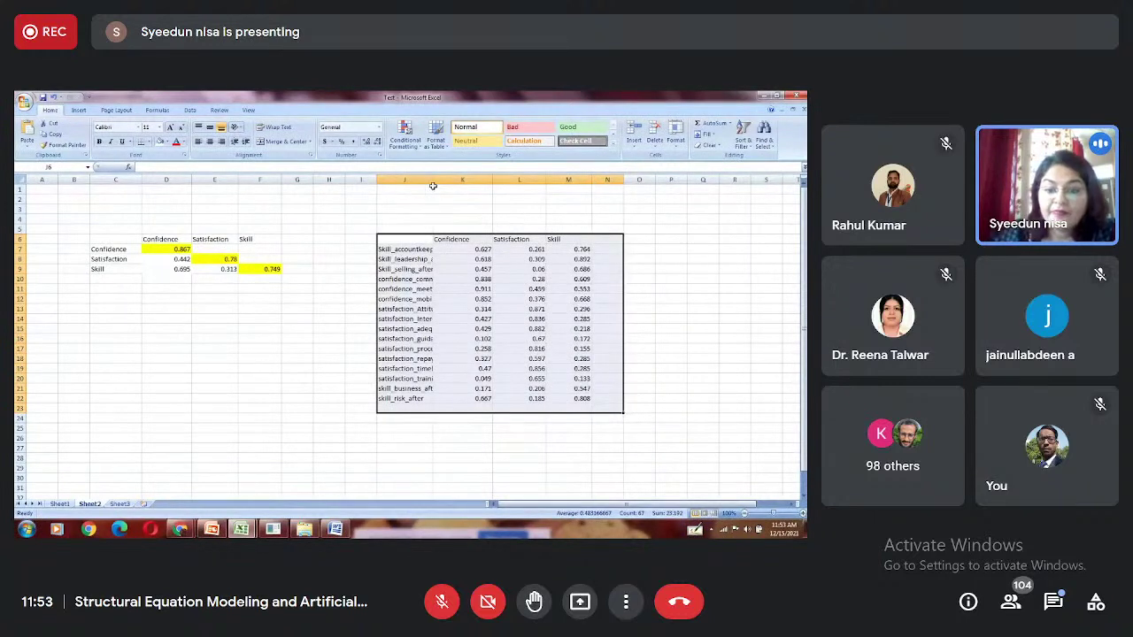
drag(376, 180, 437, 180)
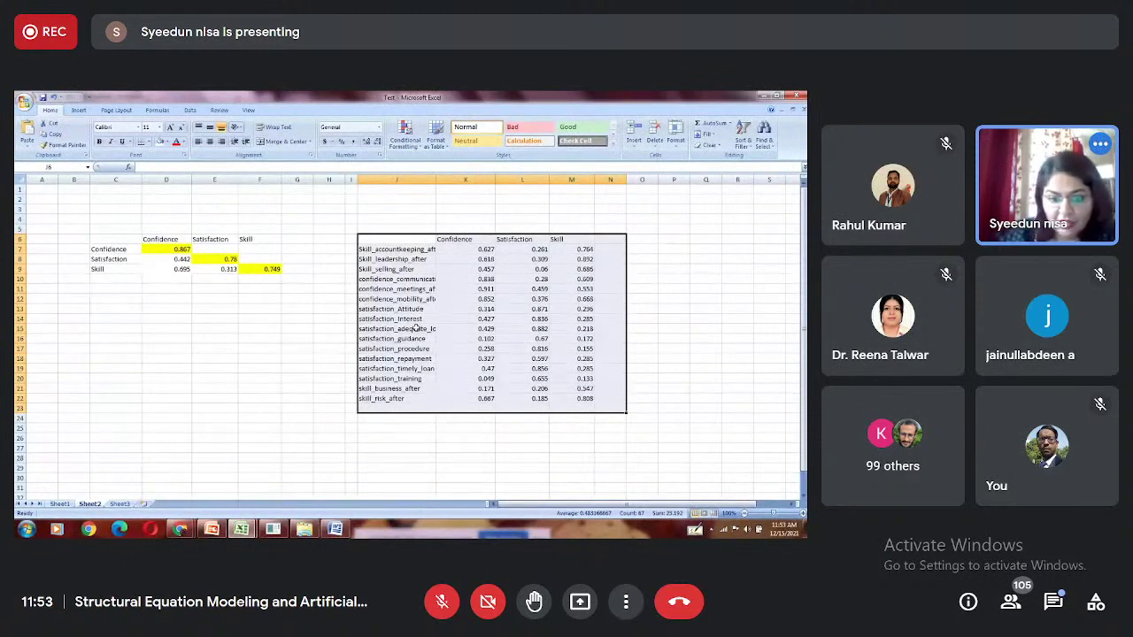
Move the Skill_accountkeeping, Skill_leadership and Skill_selling rows to row 23, below skill_risk_after, and widen column J to fit the indicator names
drag(368, 389, 477, 388)
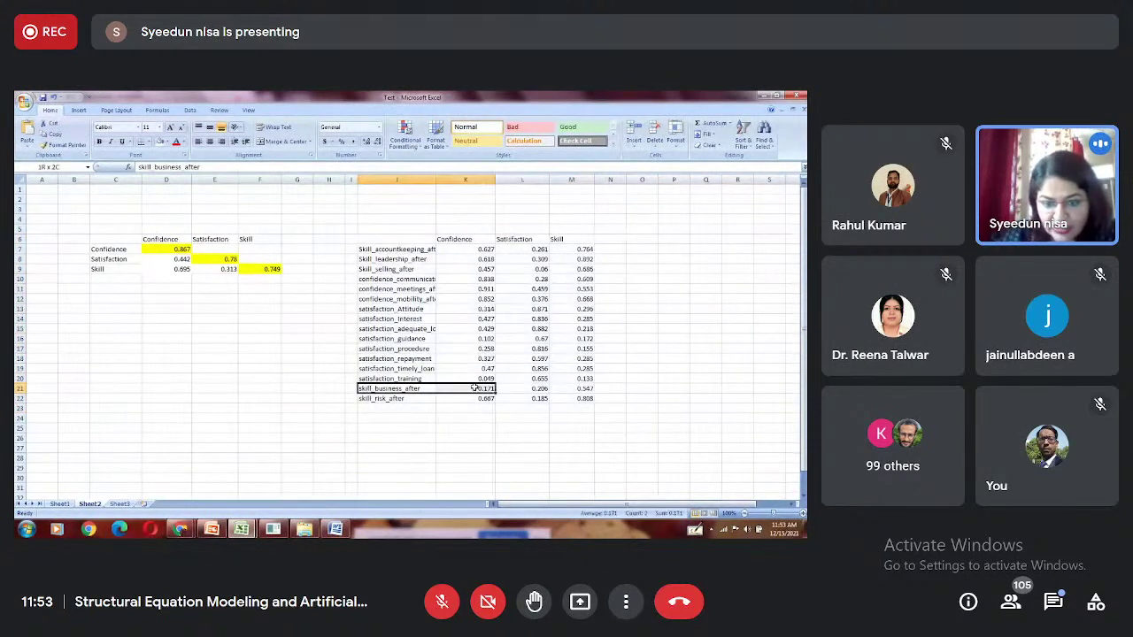
drag(389, 250, 568, 268)
key(ctrl+c)
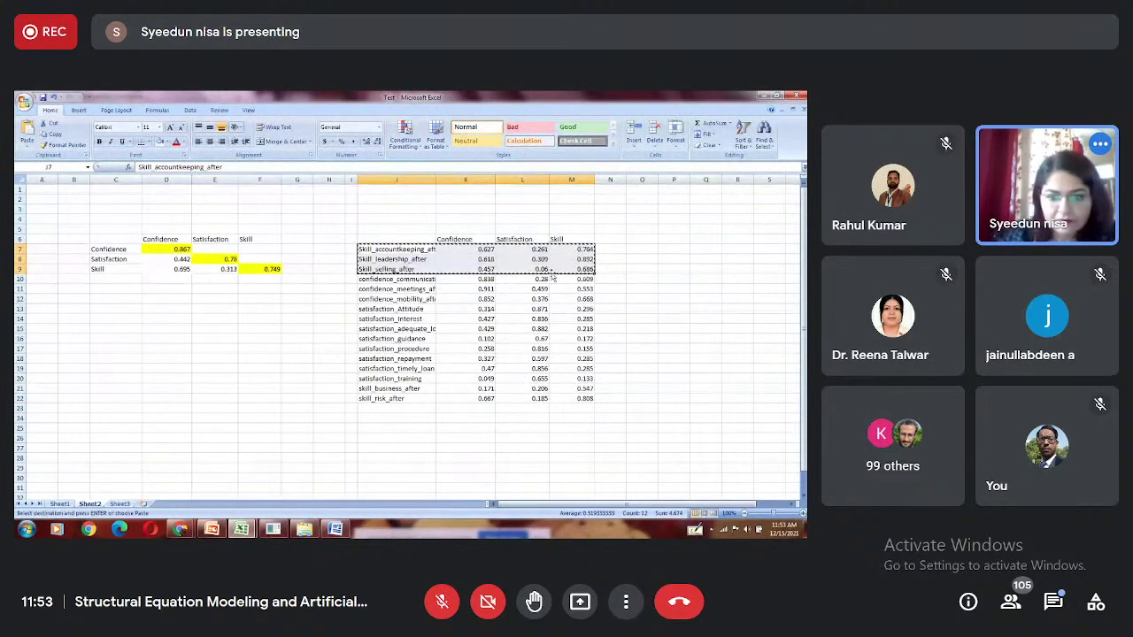
click(393, 408)
key(ctrl+v)
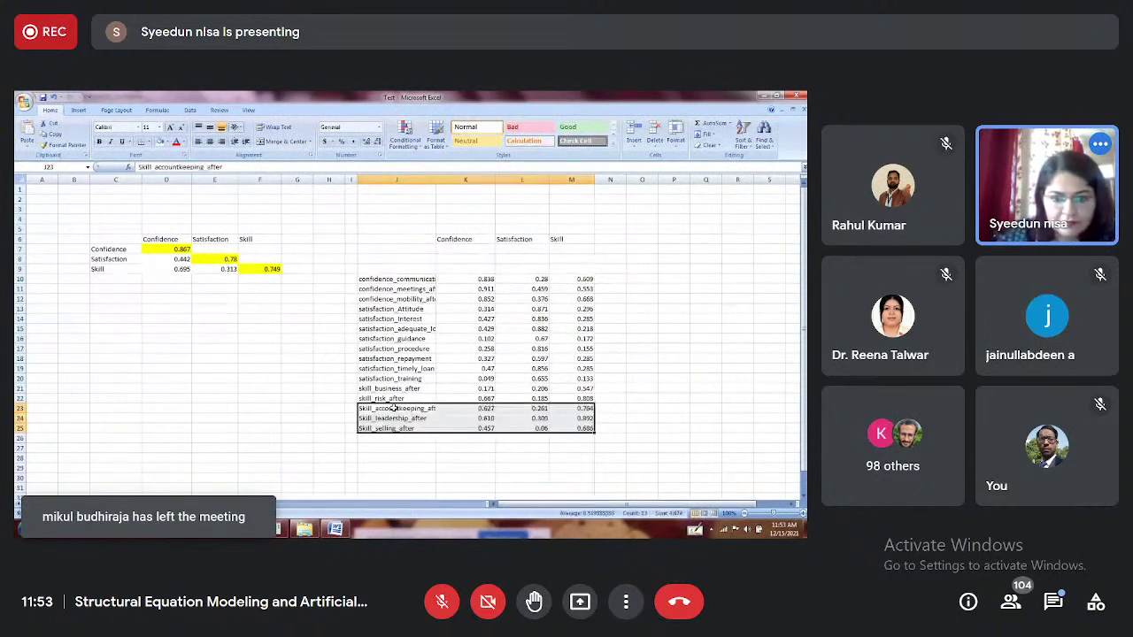
click(764, 309)
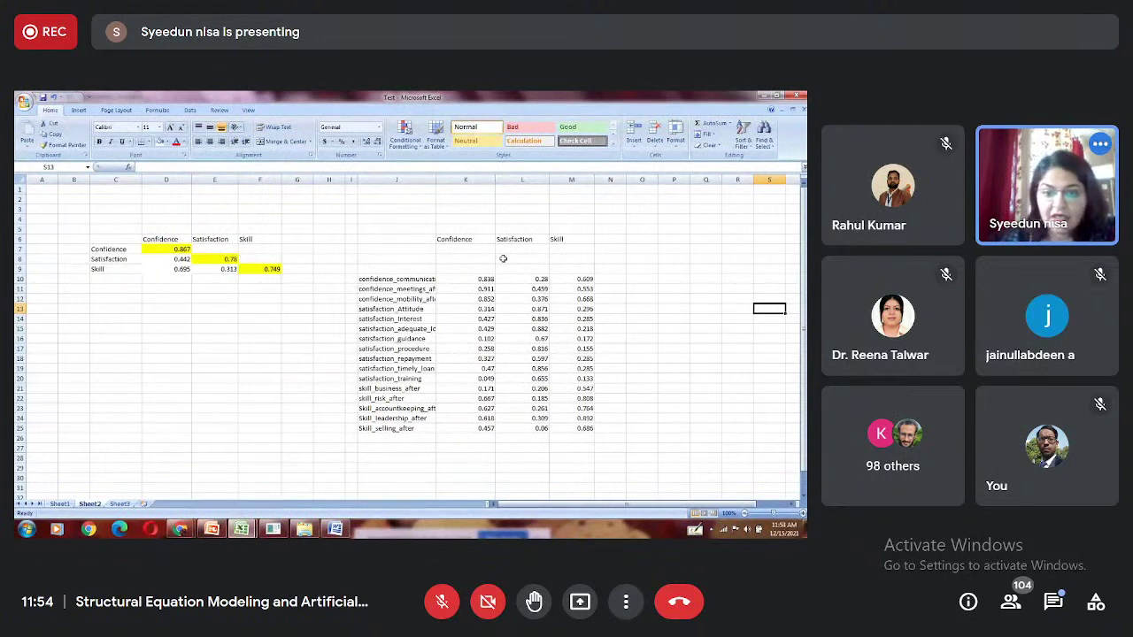
drag(436, 181, 463, 182)
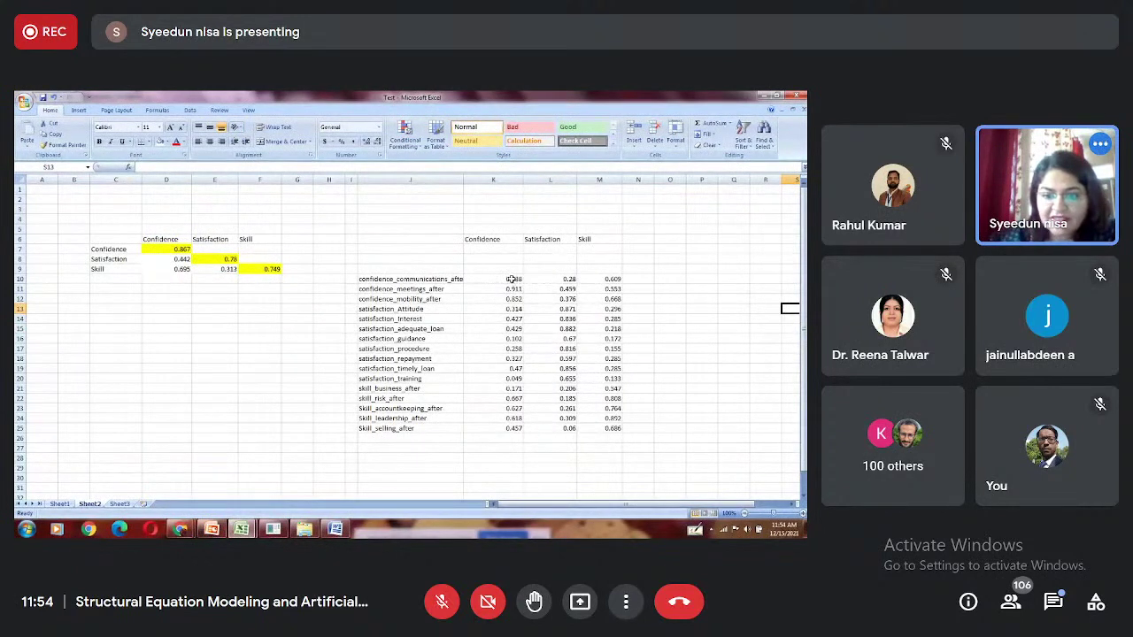
Fill each indicator's loadings on its own construct with yellow: K10:K12 for Confidence, L13:L20 for Satisfaction and M21:M25 for Skill
drag(513, 279, 513, 298)
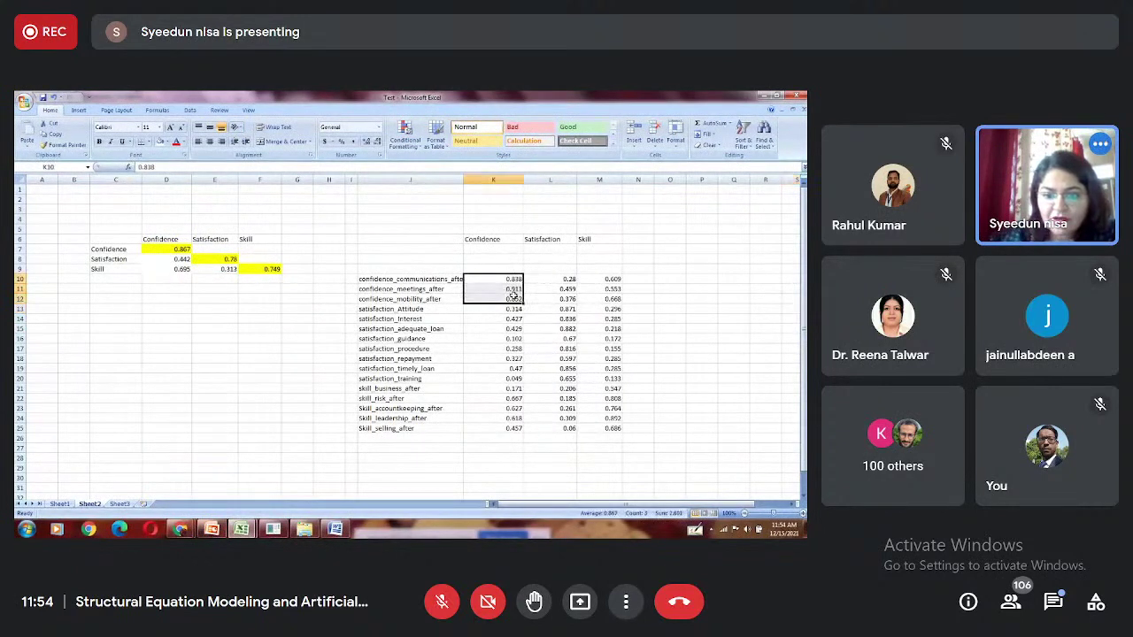
click(167, 143)
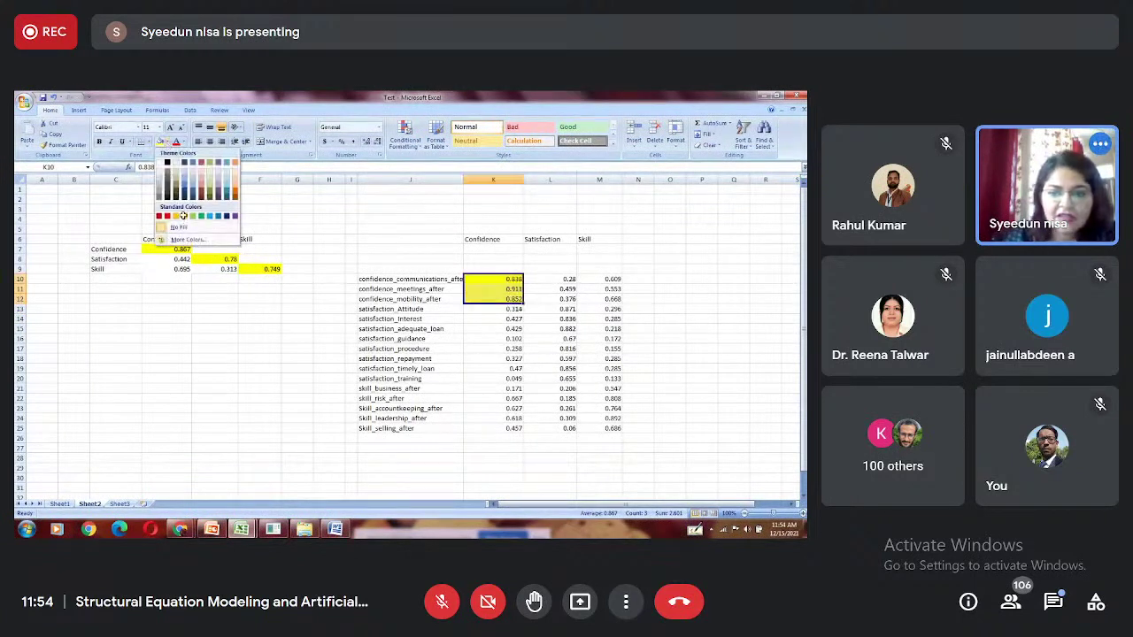
click(183, 215)
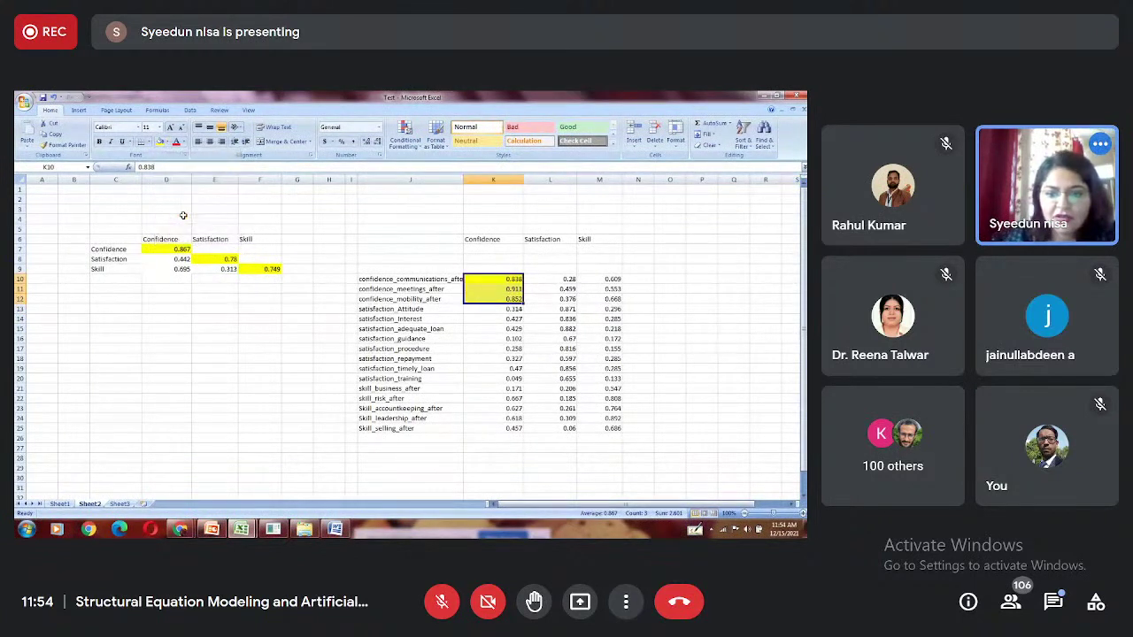
click(567, 308)
drag(567, 309, 576, 378)
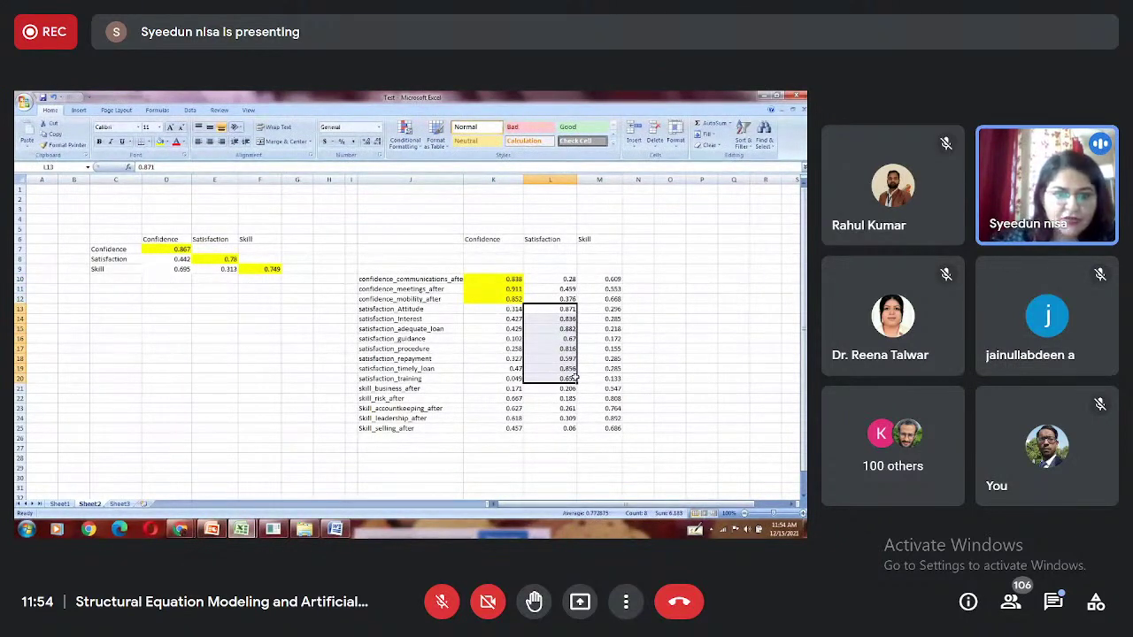
click(160, 141)
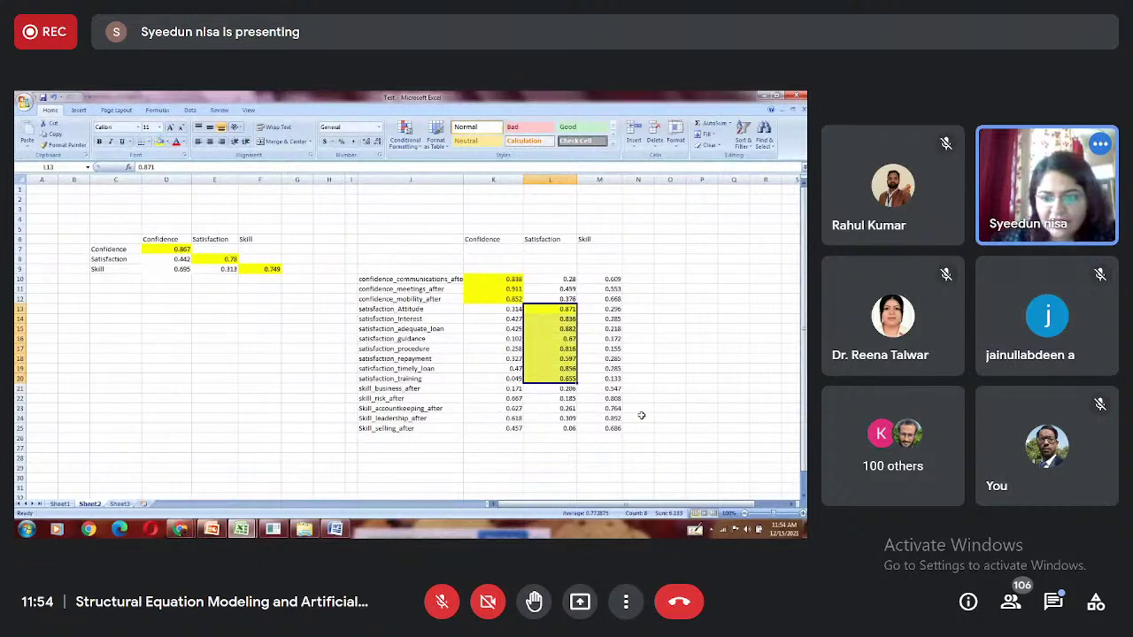
drag(610, 390, 611, 428)
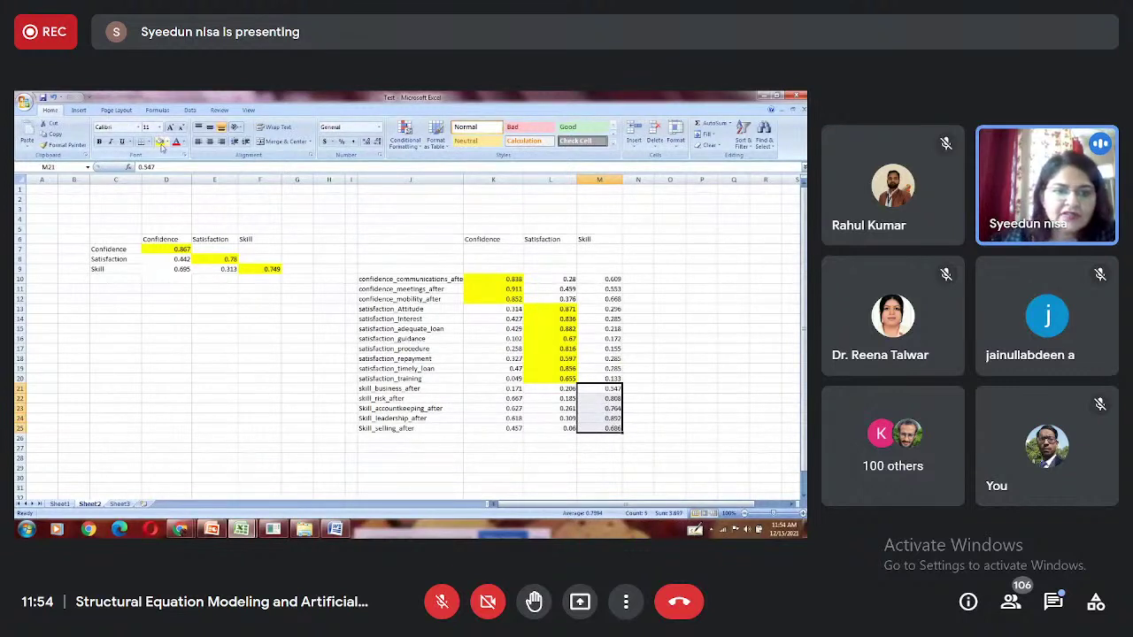
click(162, 143)
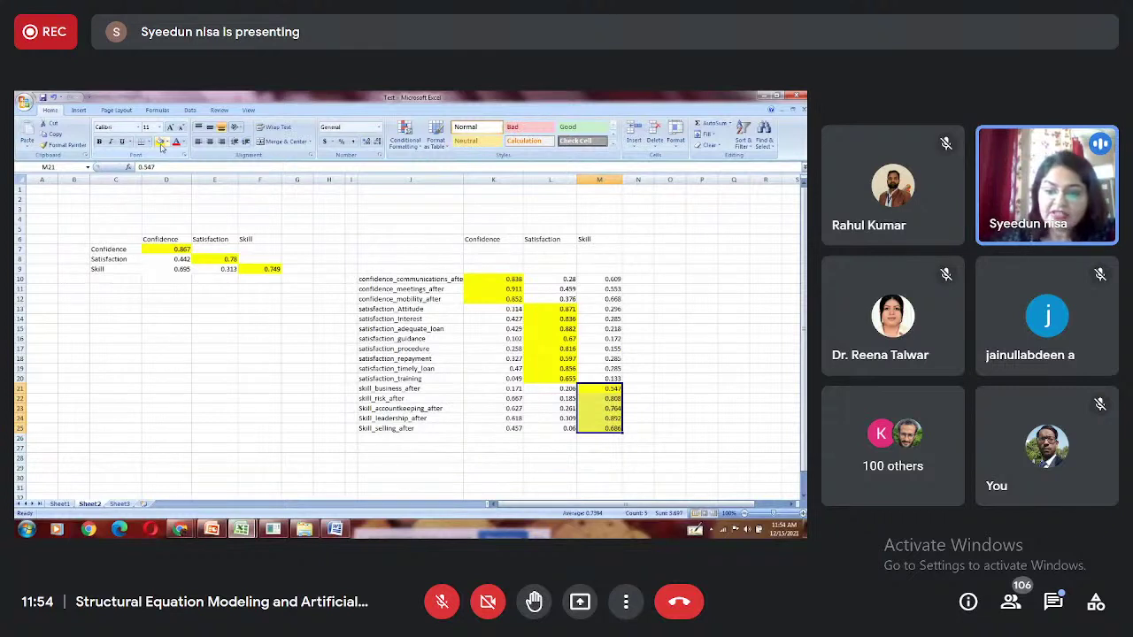
click(649, 256)
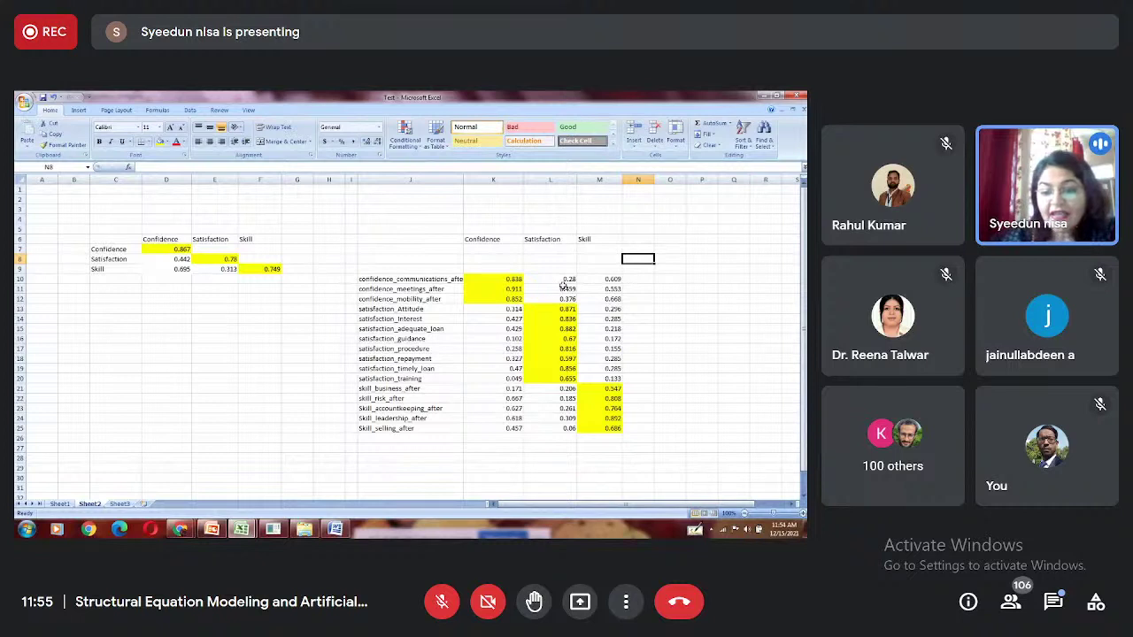
Compare the highlighted Confidence, Satisfaction and Skill loadings with each indicator's cross loadings on the other two constructs
click(706, 260)
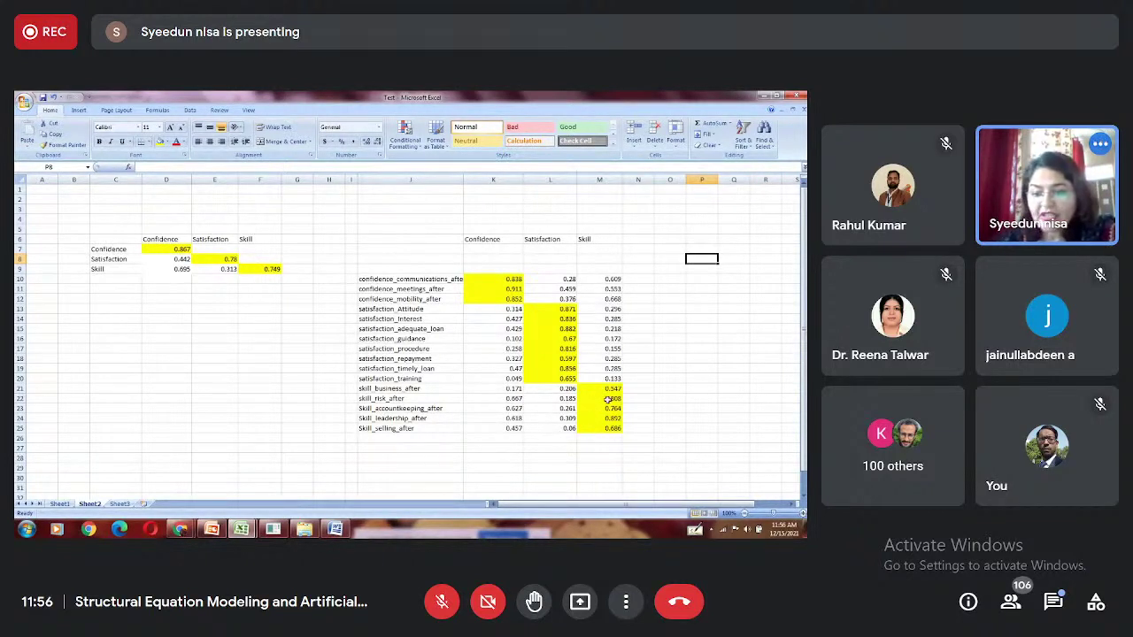
click(516, 281)
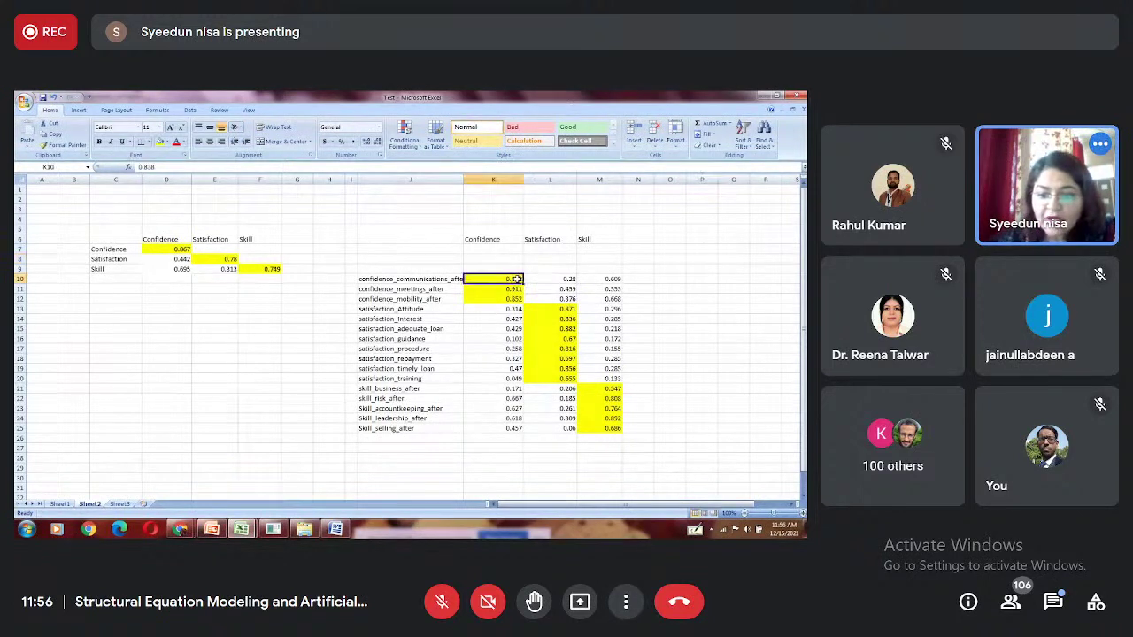
click(615, 279)
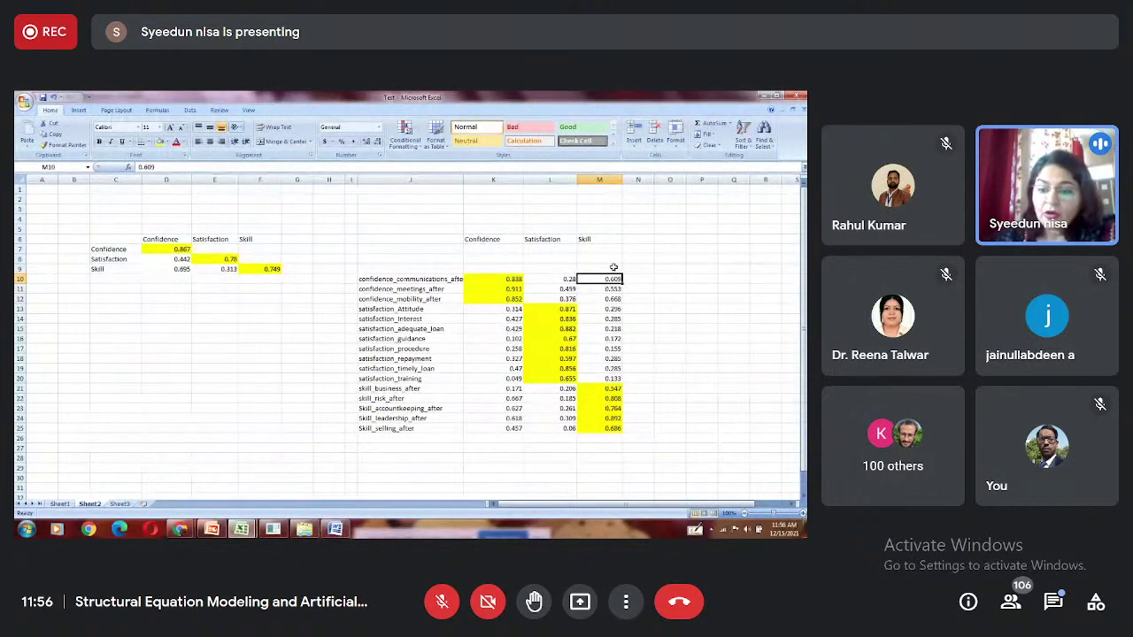
click(614, 267)
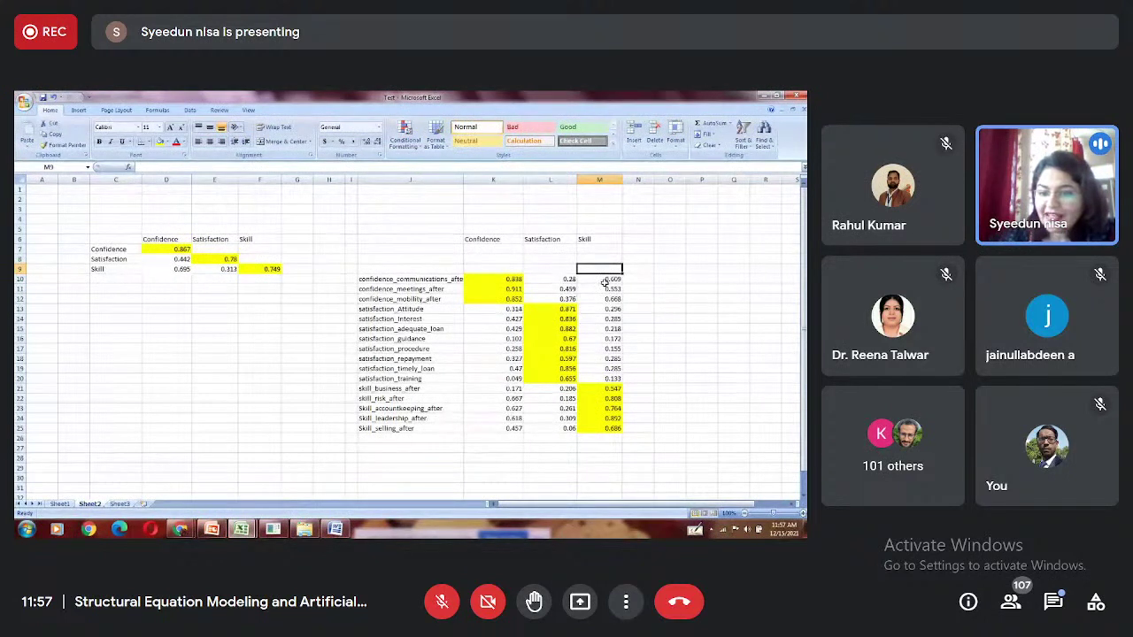
double_click(513, 280)
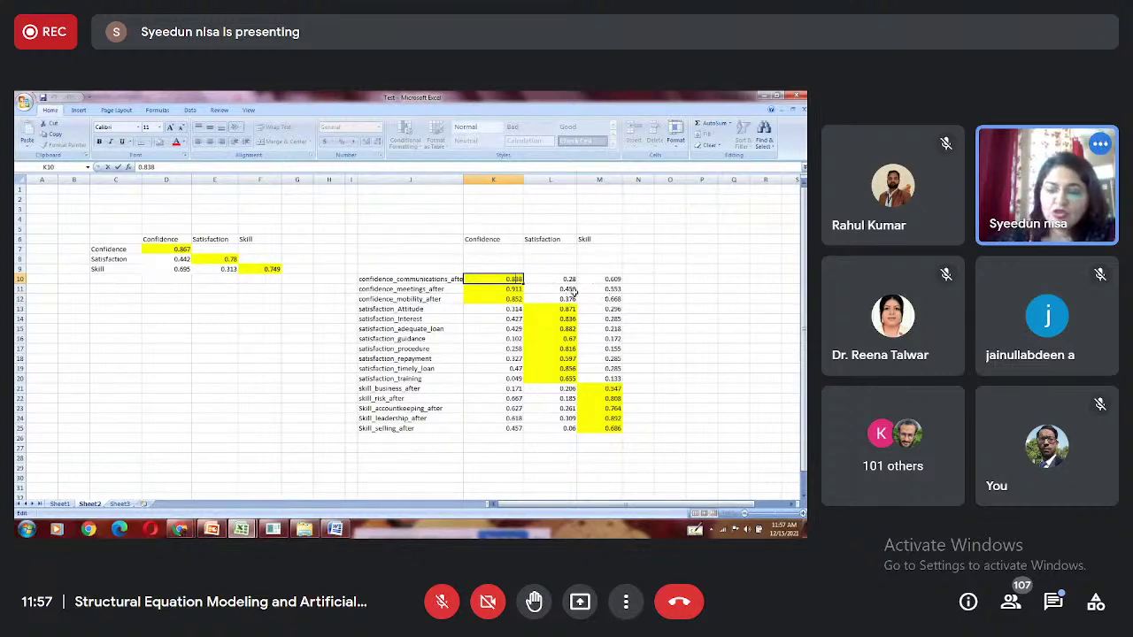
click(520, 290)
click(515, 299)
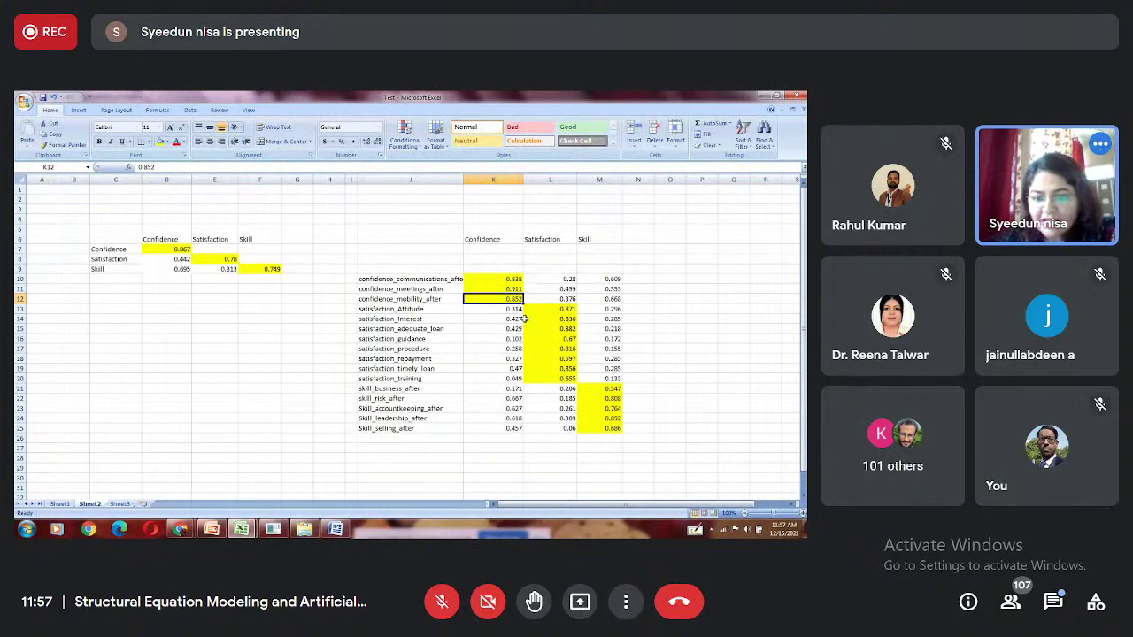
click(564, 329)
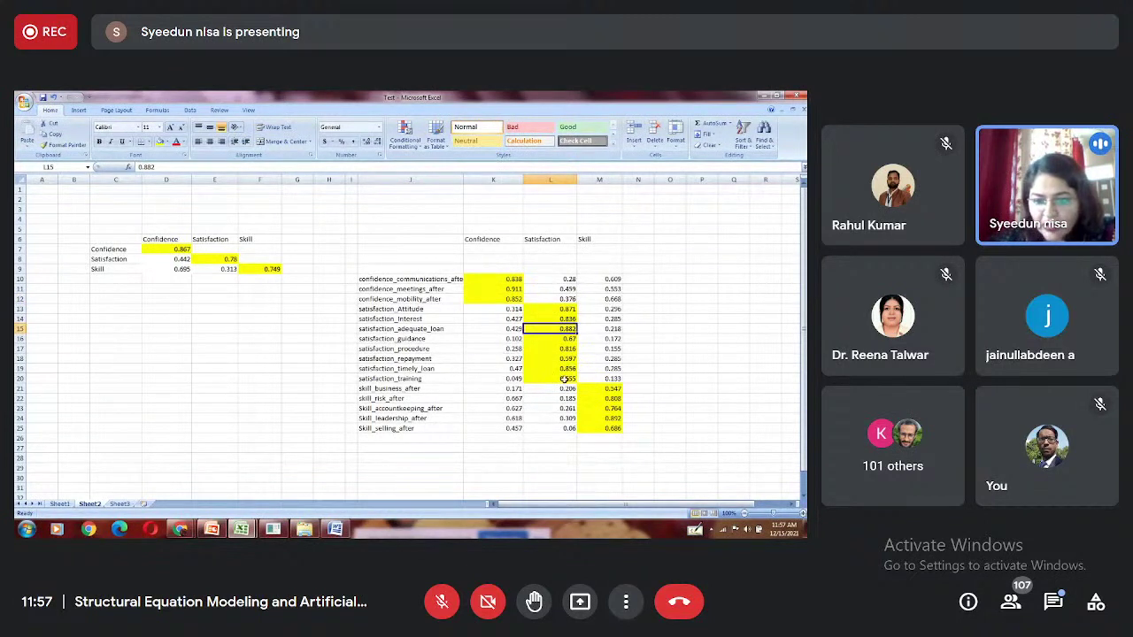
drag(564, 388, 523, 425)
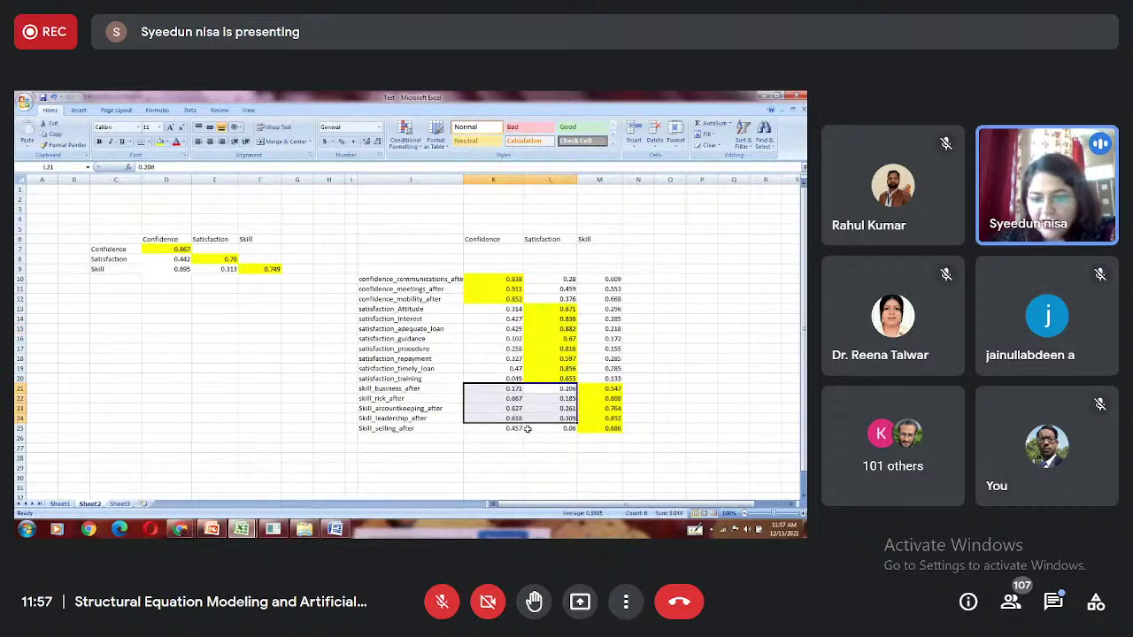
click(670, 376)
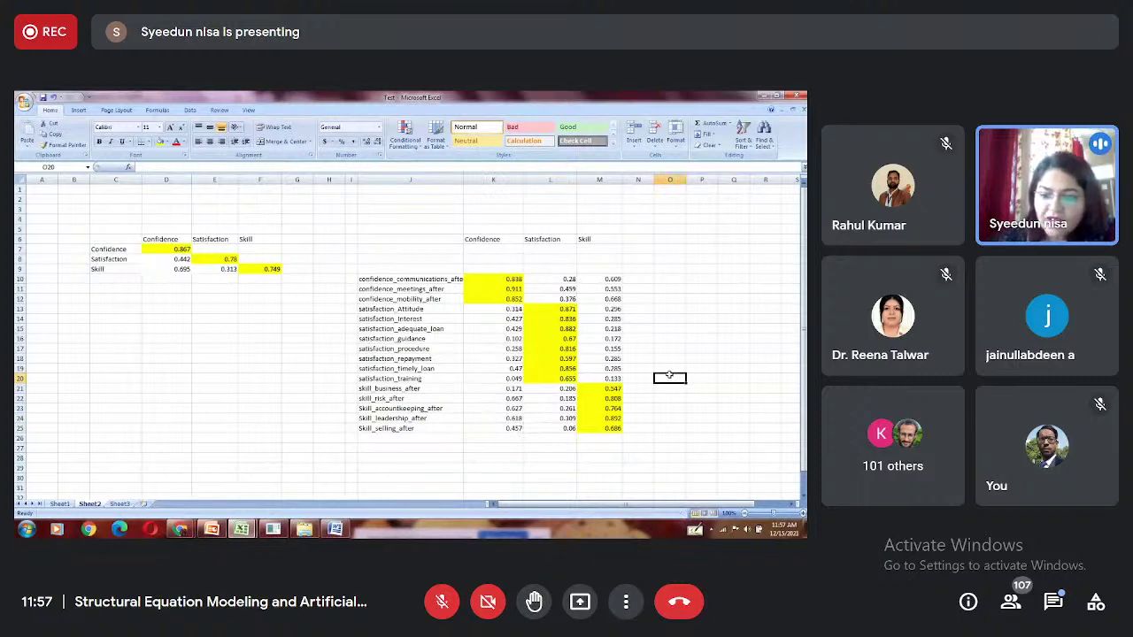
Switch to SmartPLS and examine the cross loadings and Heterotrait-Monotrait Ratio (HTMT) tables for discriminant validity
click(647, 307)
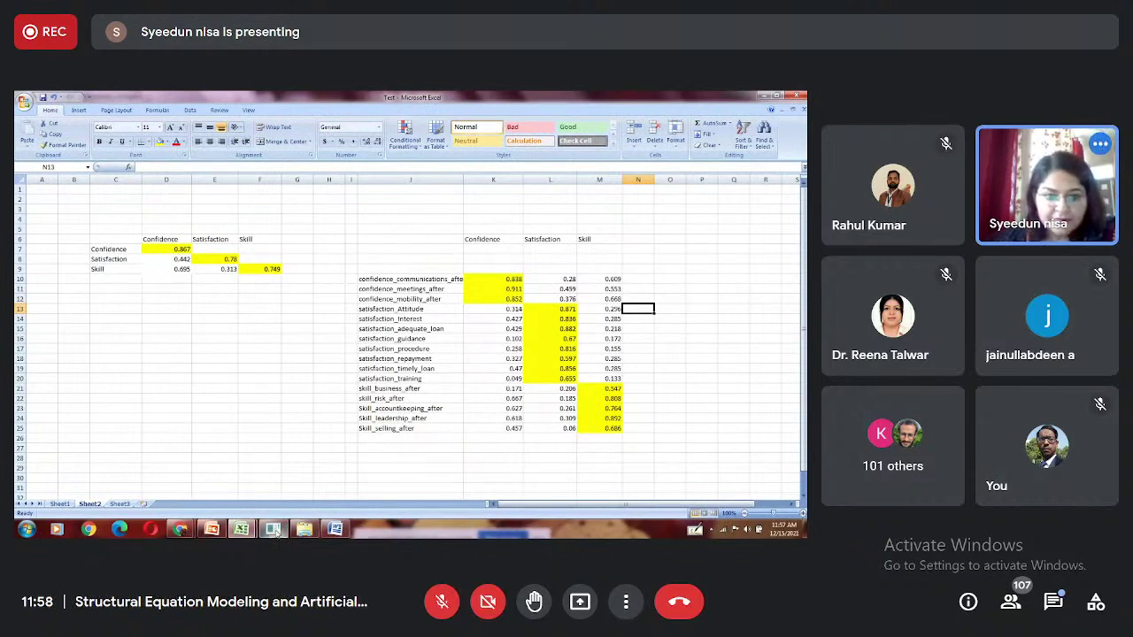
mouse_move(274, 529)
click(276, 498)
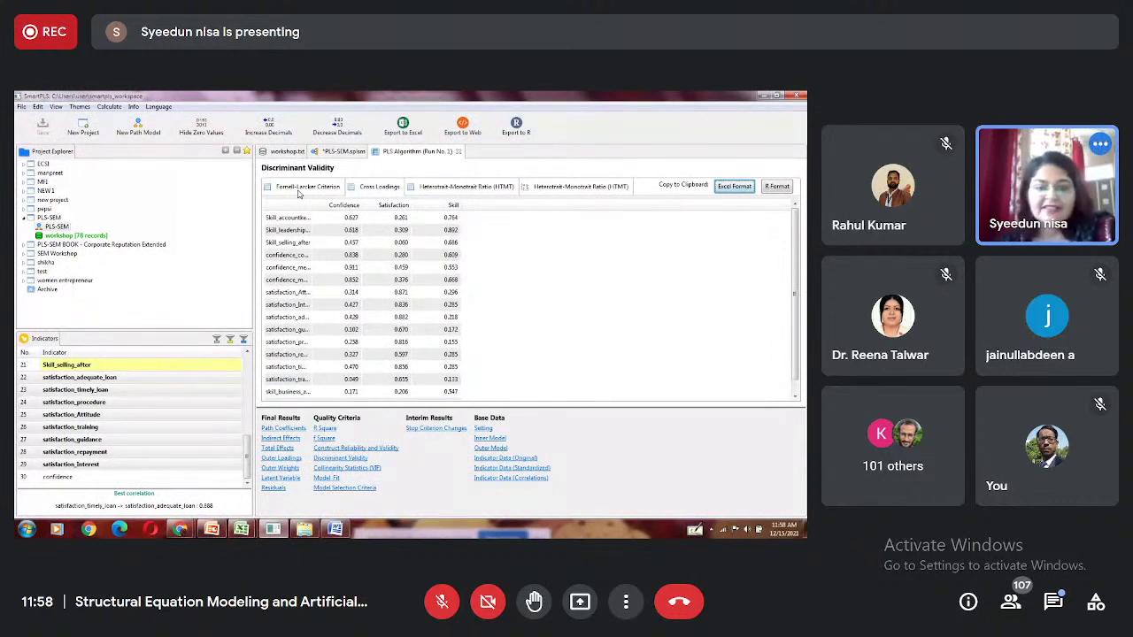
click(375, 188)
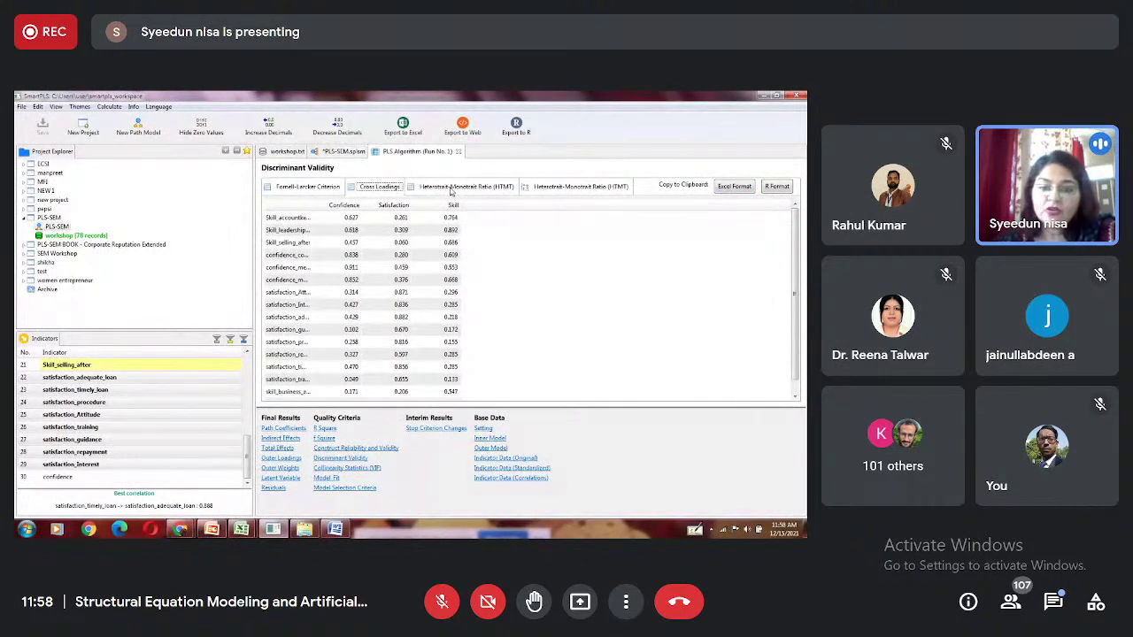
click(452, 187)
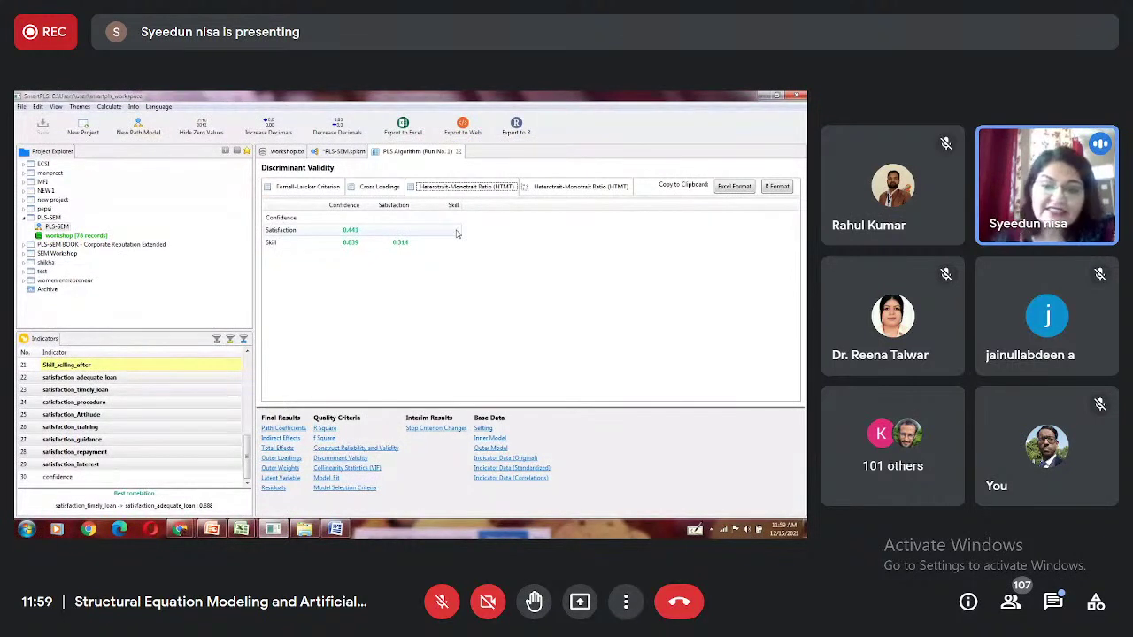
click(457, 233)
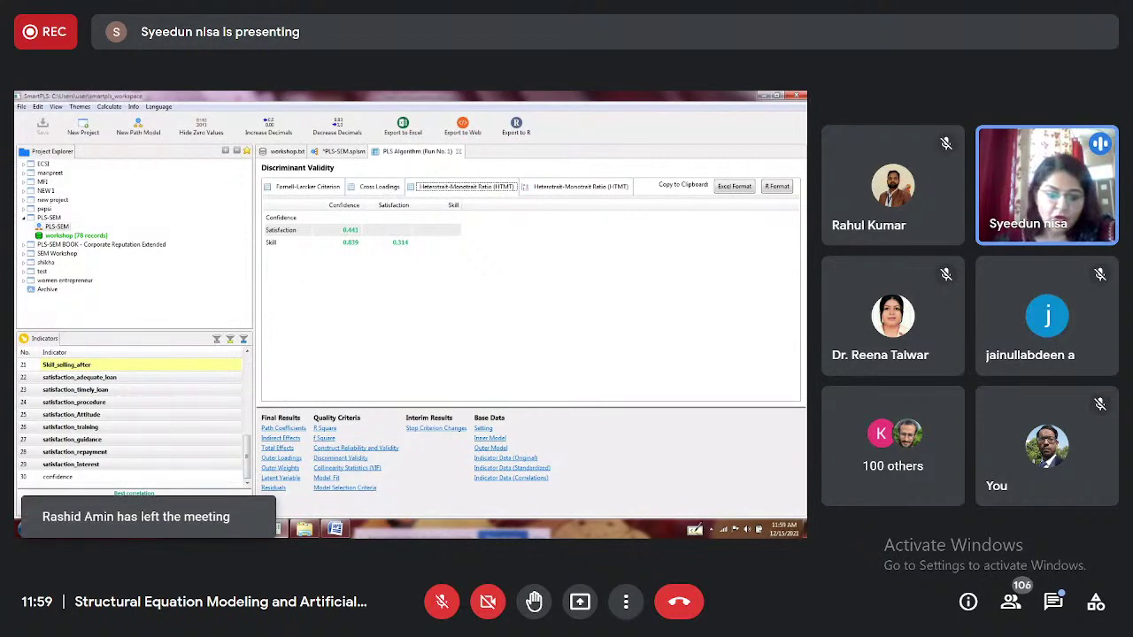
Review the Fornell-Larcker criterion against the HTMT ratios, and return to the Google Meet call
click(168, 490)
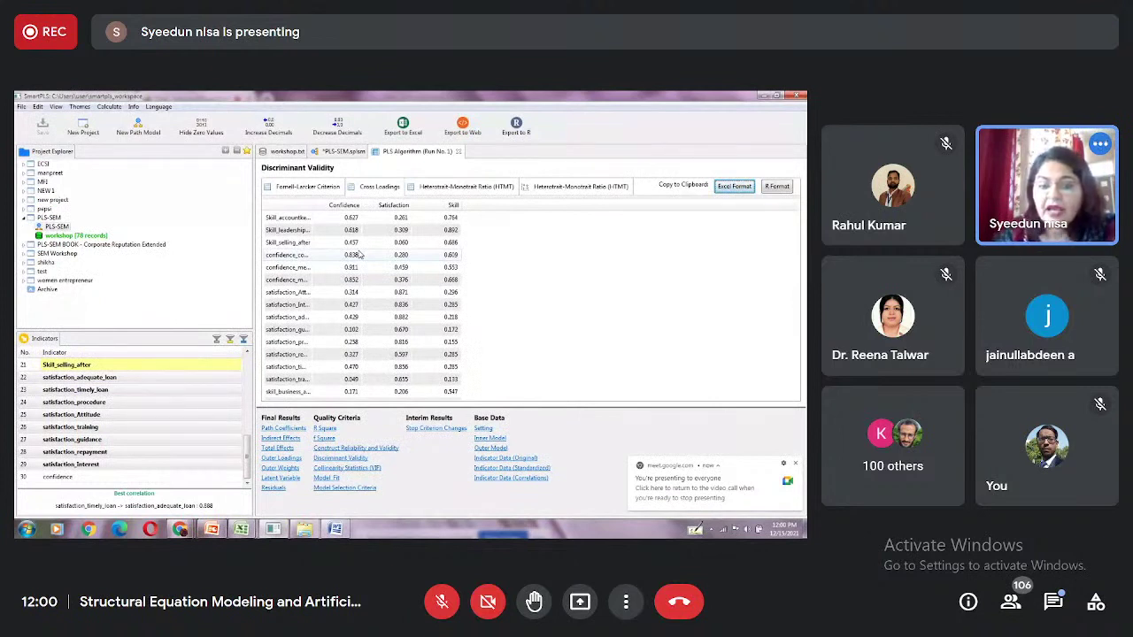
click(333, 189)
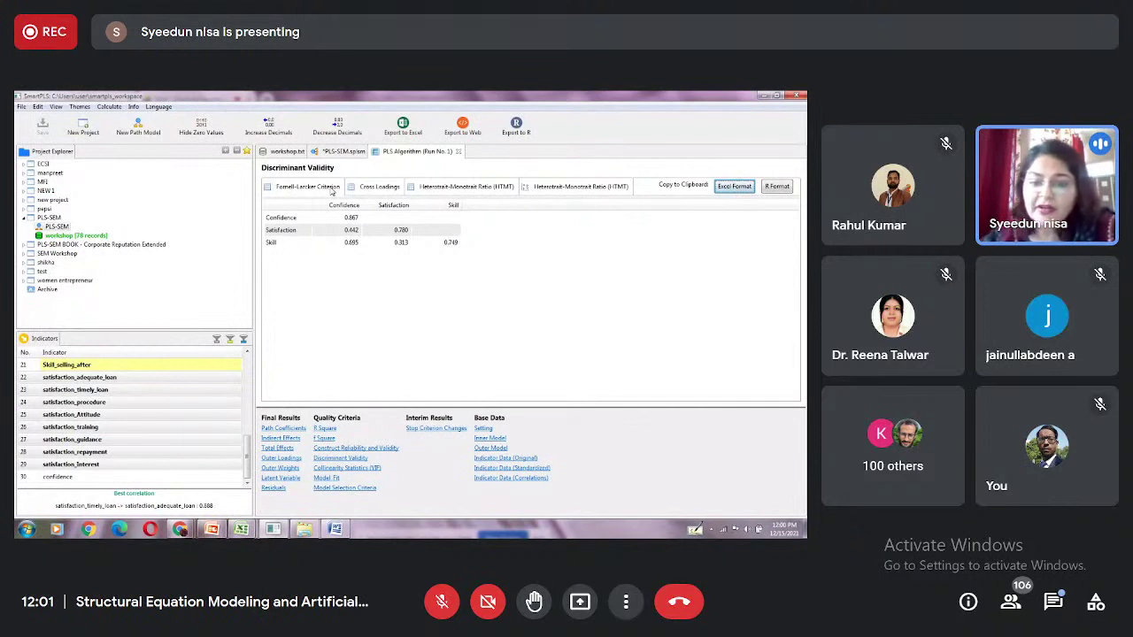
click(478, 189)
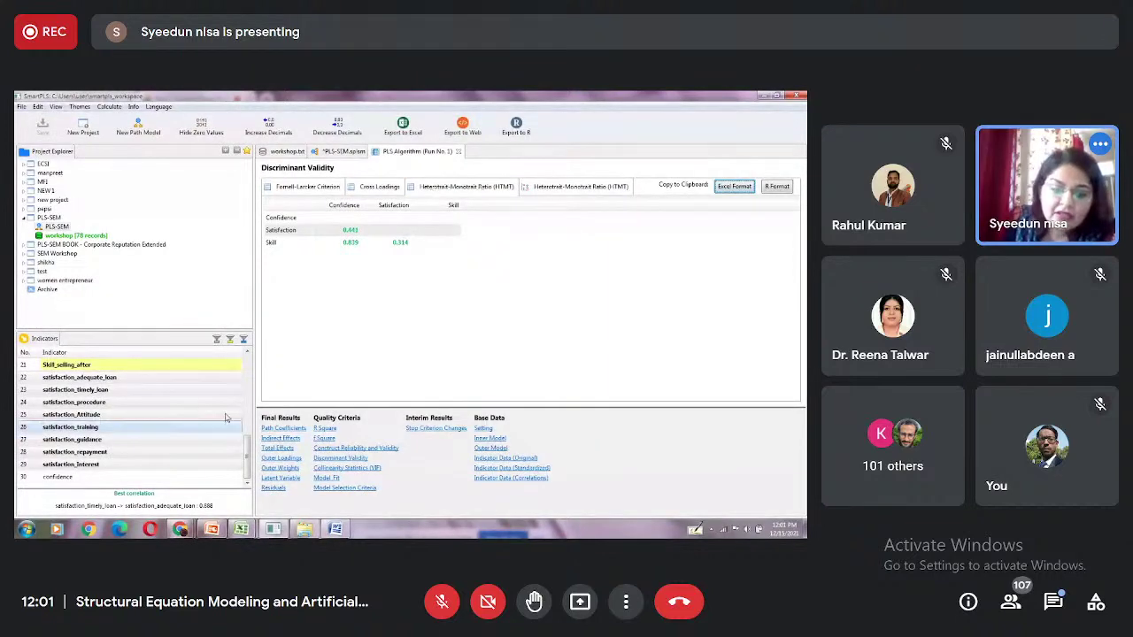
mouse_move(181, 530)
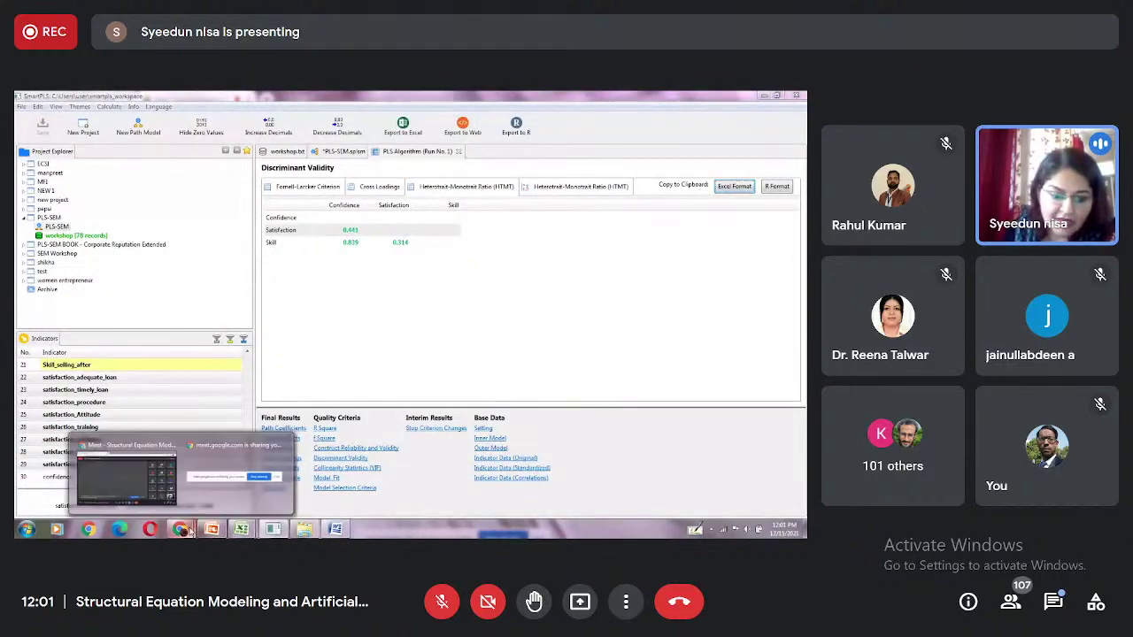
click(159, 491)
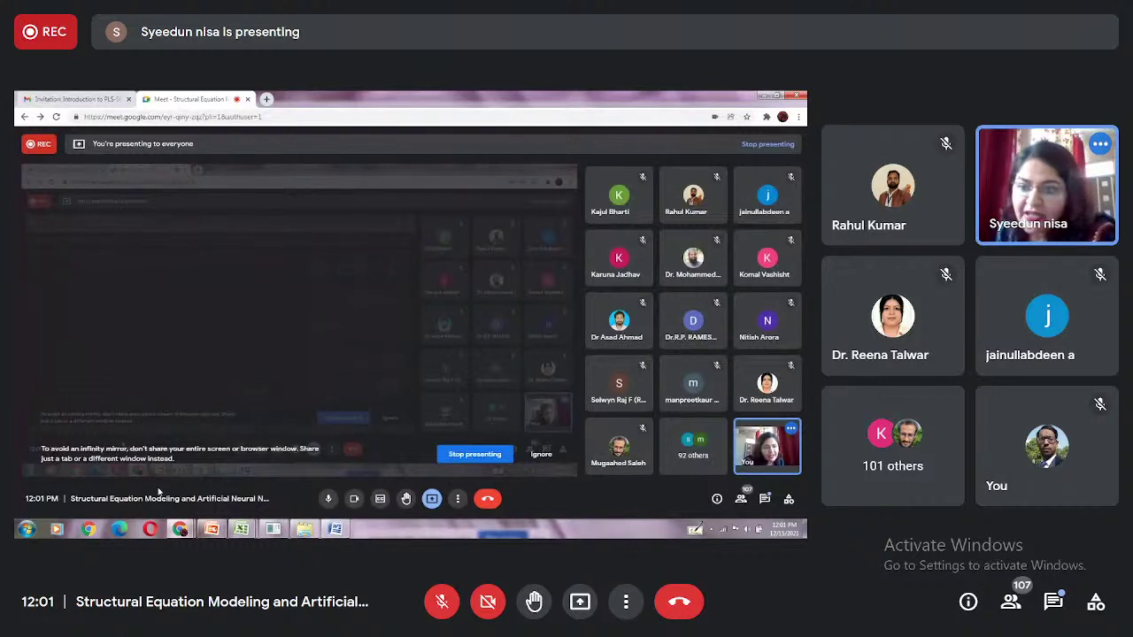
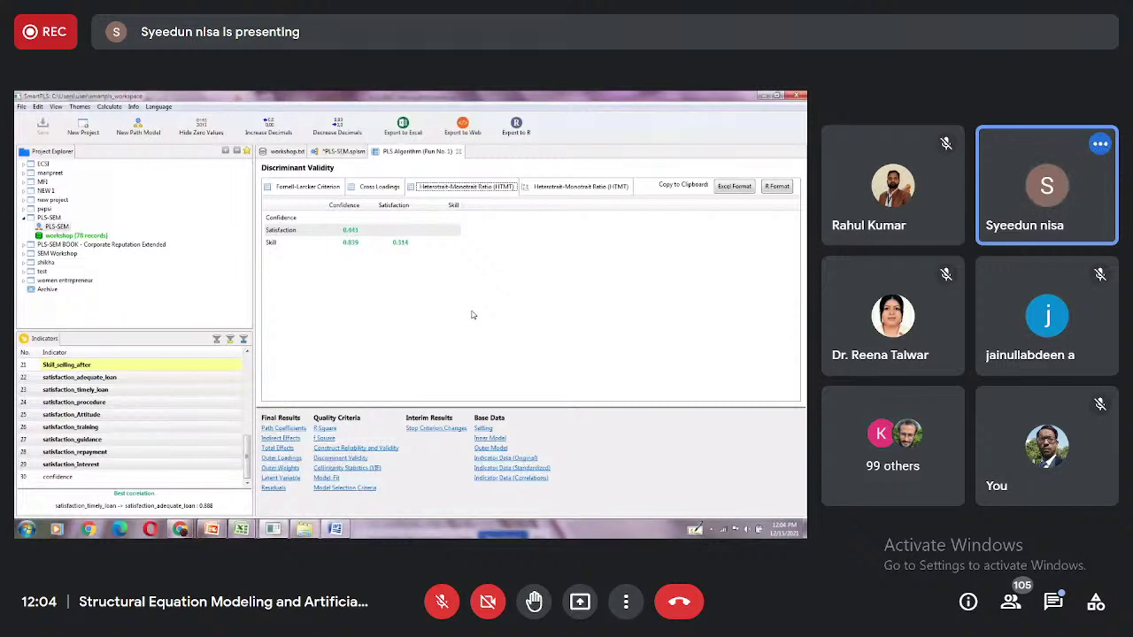
Review the construct reliability and validity matrix, followed by the cross loadings, Fornell-Larcker and HTMT tables
click(354, 449)
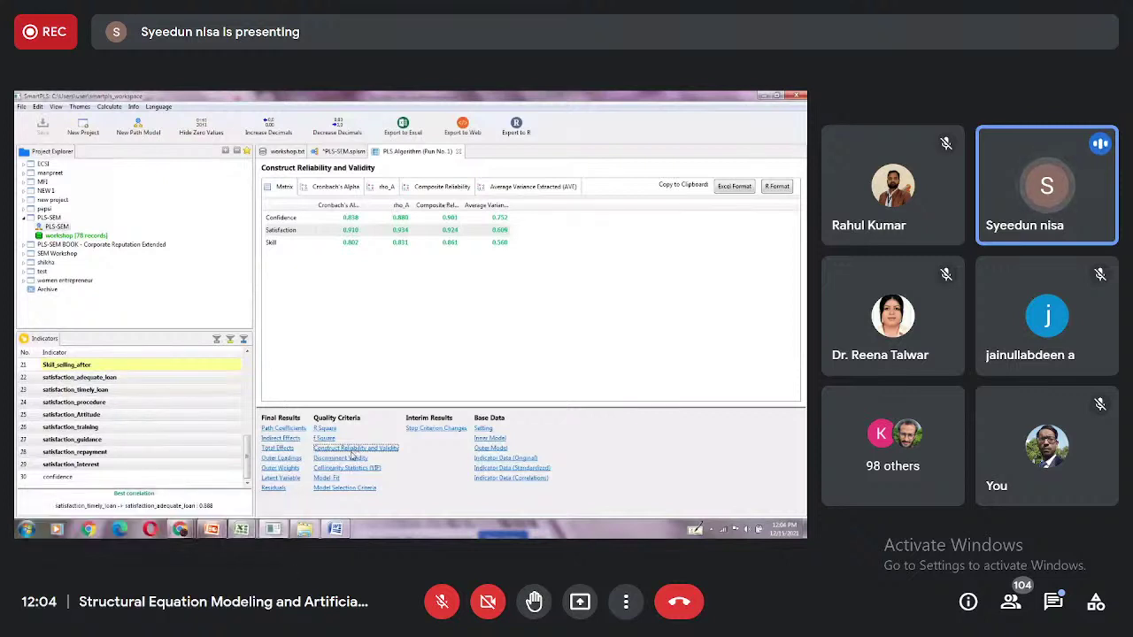
click(352, 456)
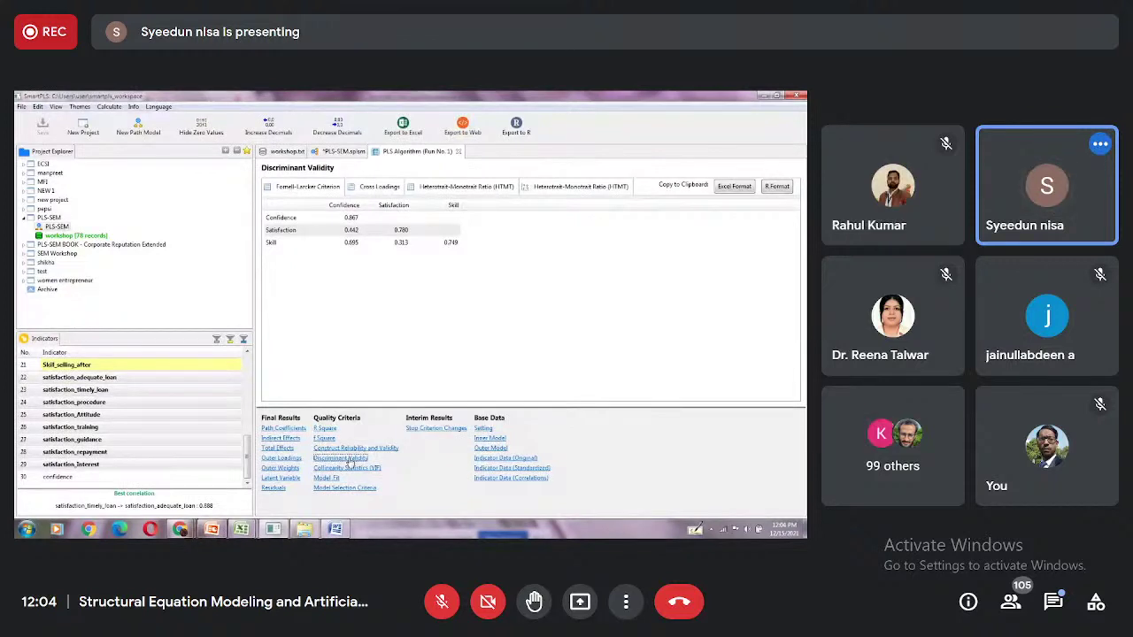
click(379, 186)
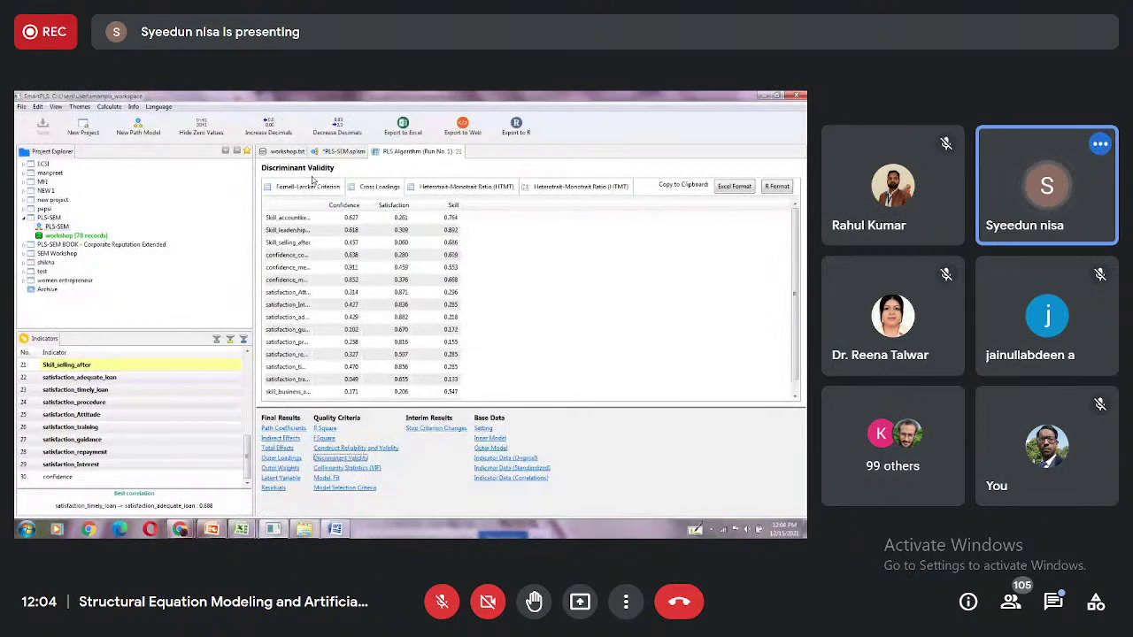
click(308, 187)
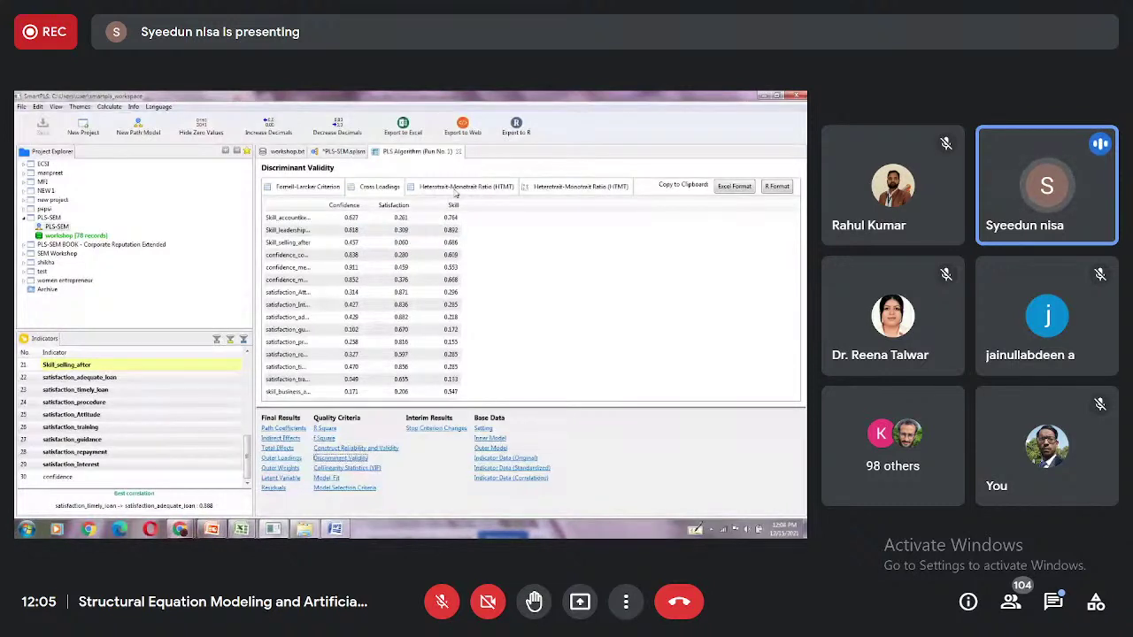
click(455, 187)
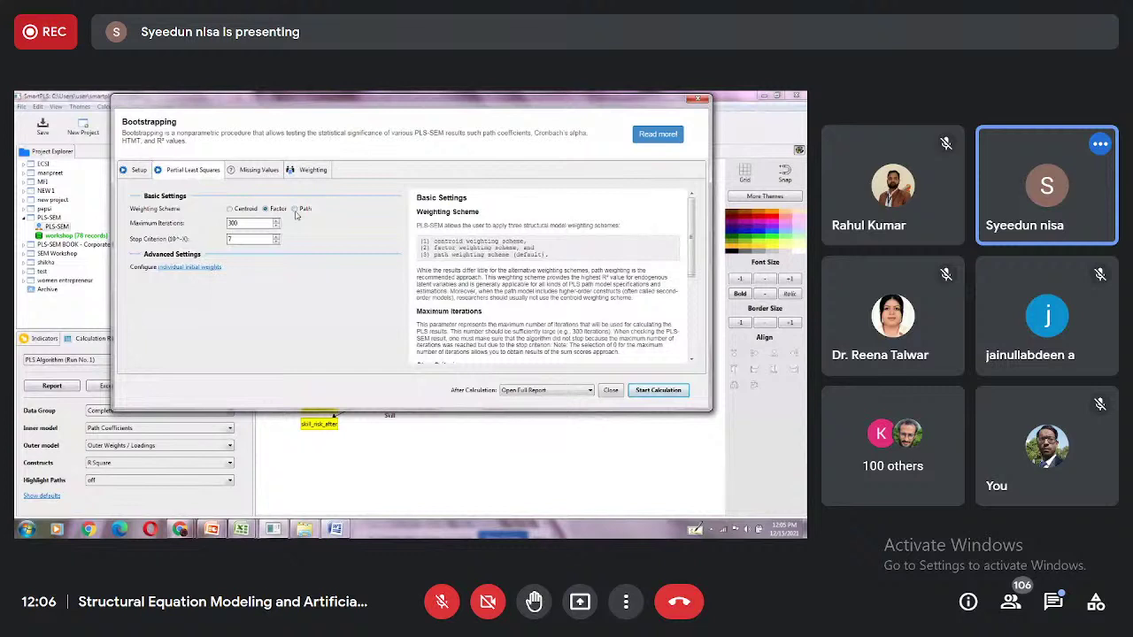
Run complete bootstrapping with the Path weighting scheme, 500 subsamples and a two-tailed test at the 0.05 significance level
click(296, 210)
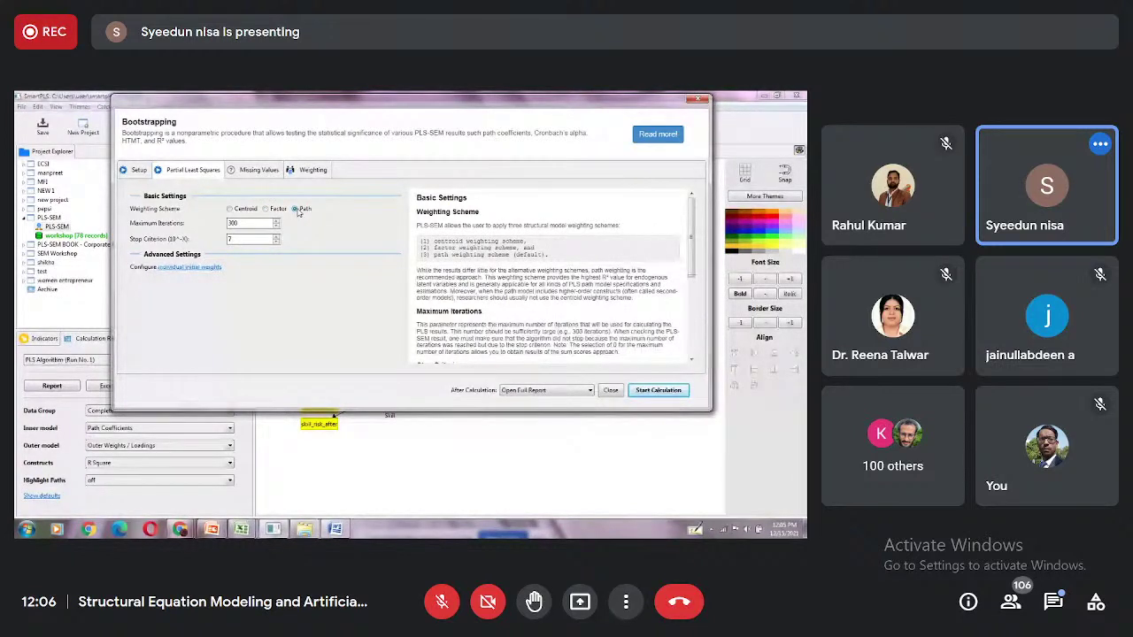
click(137, 170)
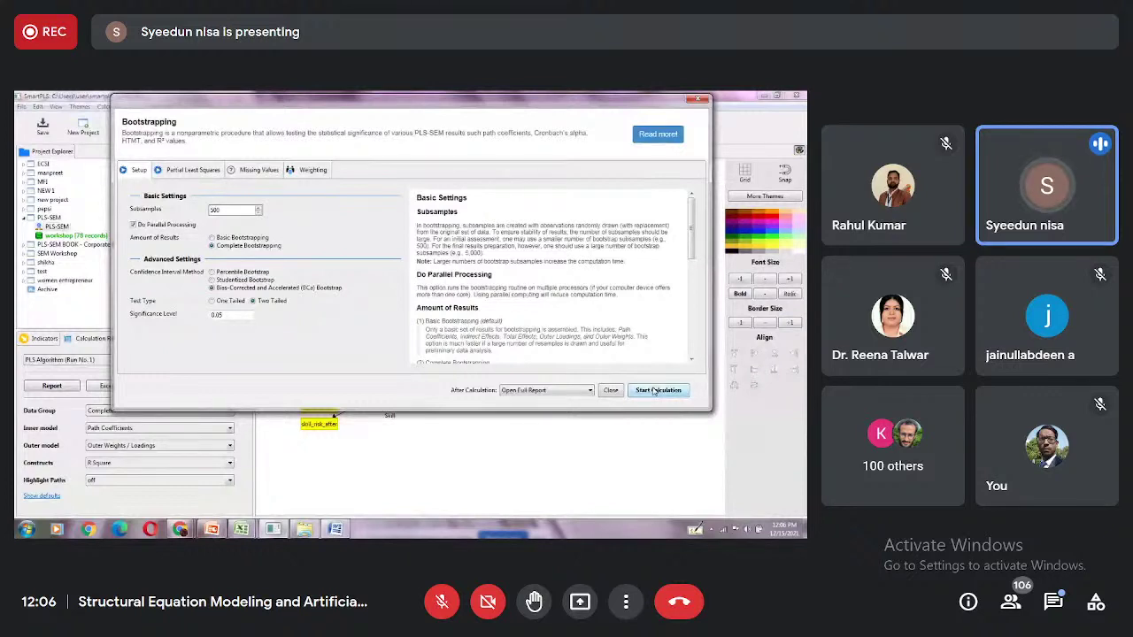
click(655, 391)
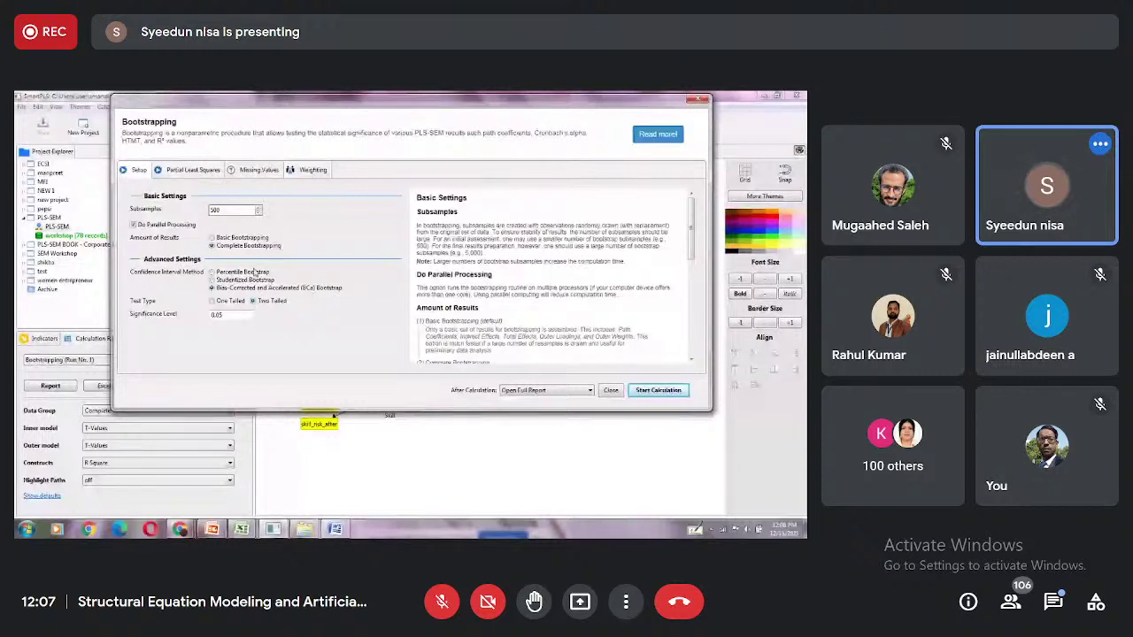
click(192, 169)
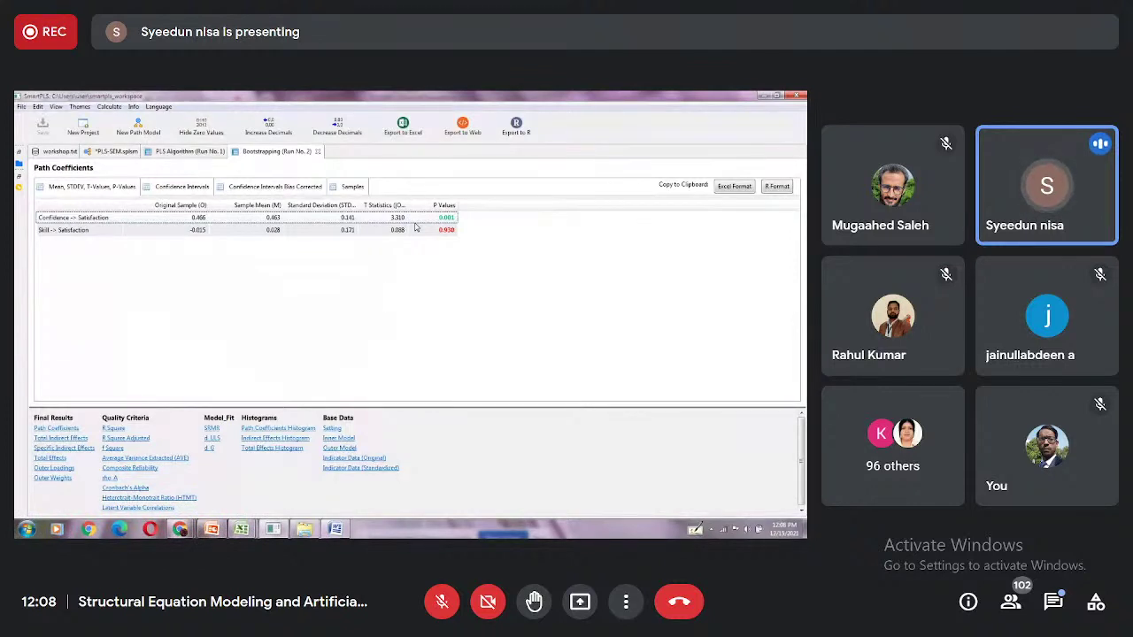
Examine the bootstrapped t-values and Satisfaction's R square on the path model, and the path coefficients in the bootstrapping report
click(115, 151)
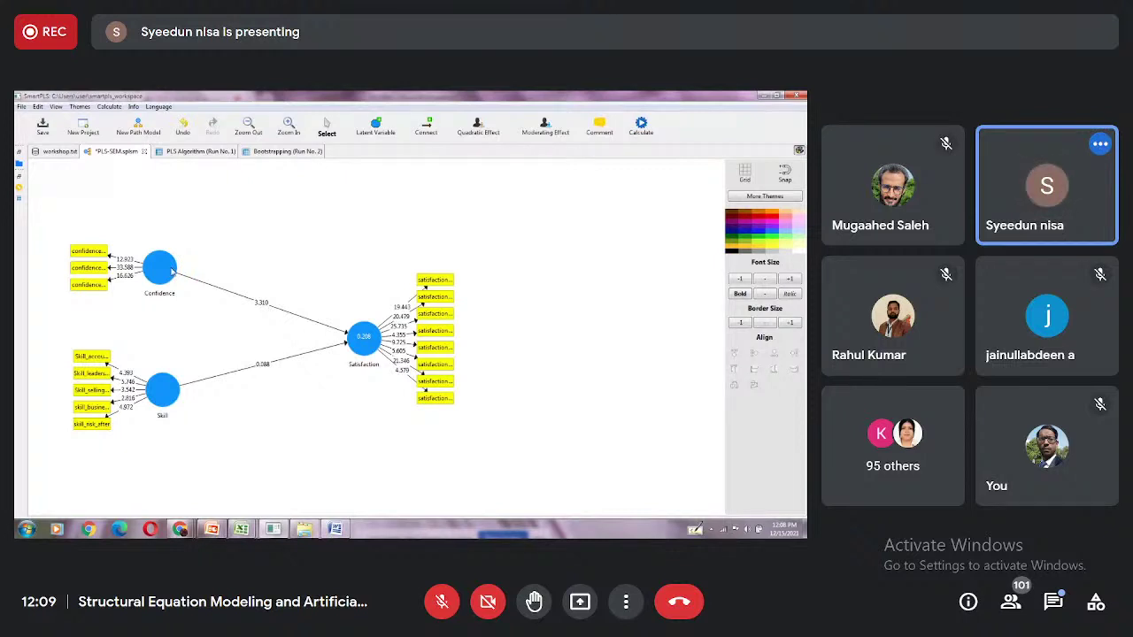
mouse_move(353, 337)
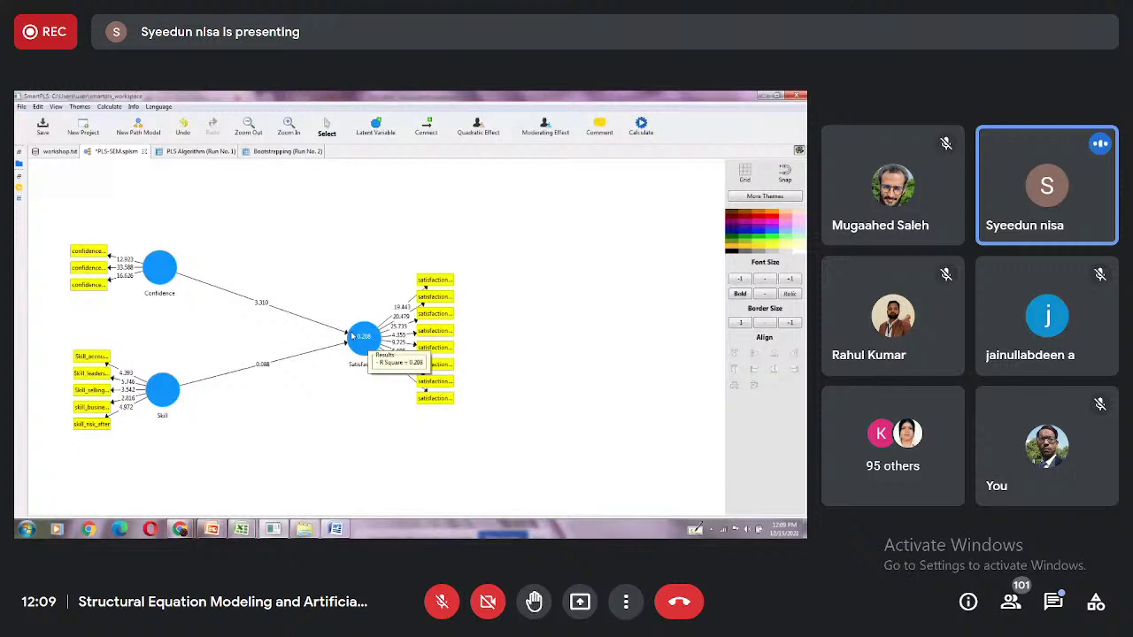
click(367, 341)
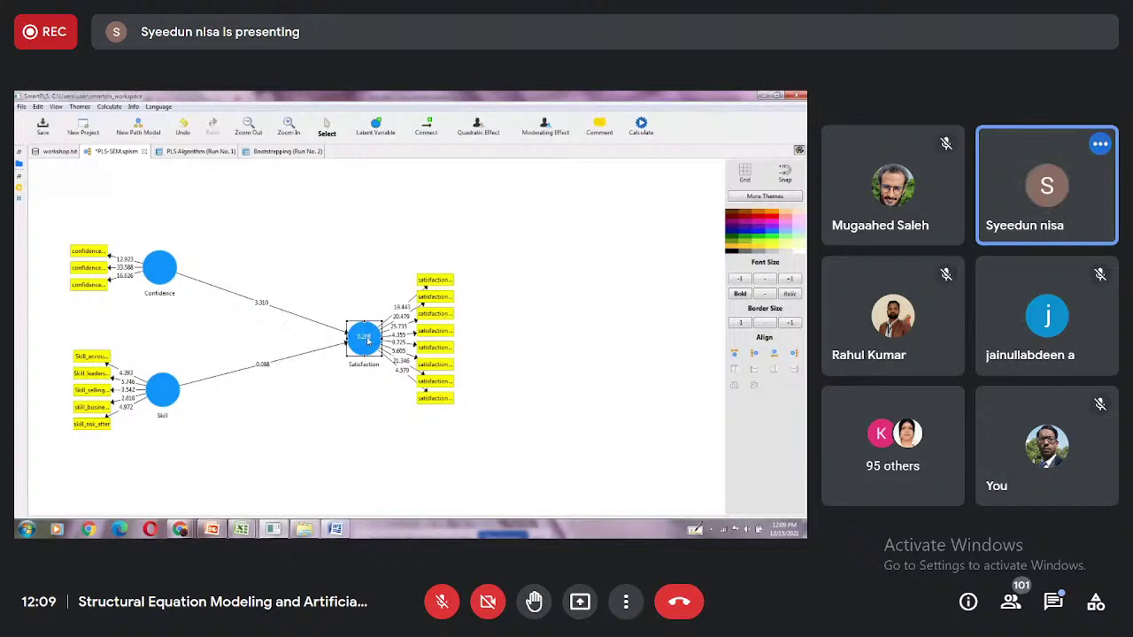
click(366, 256)
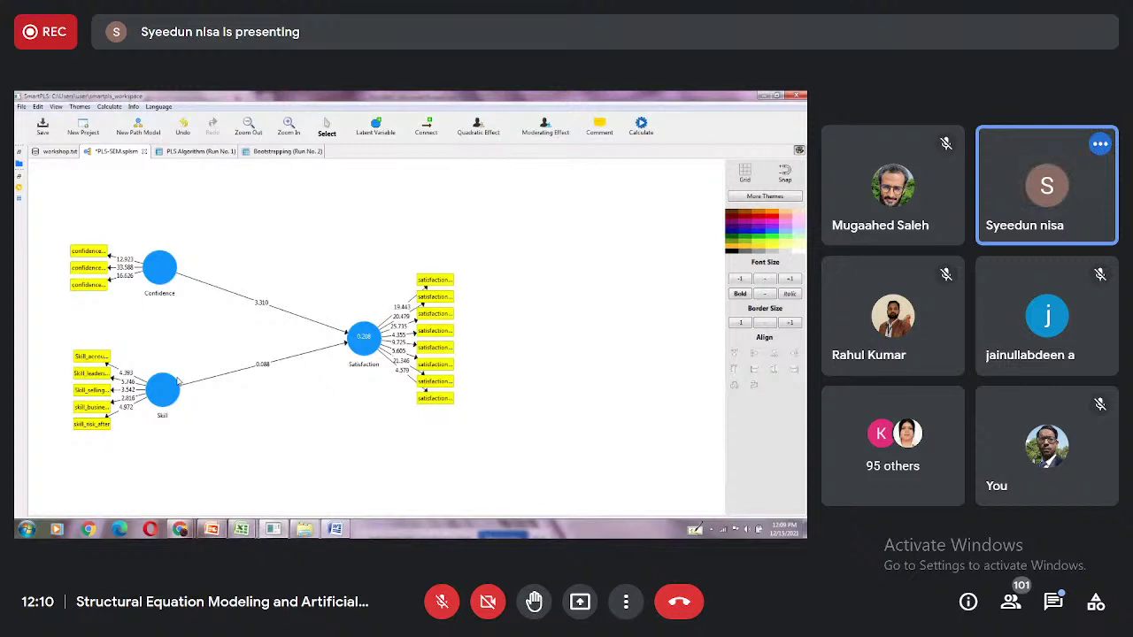
click(266, 152)
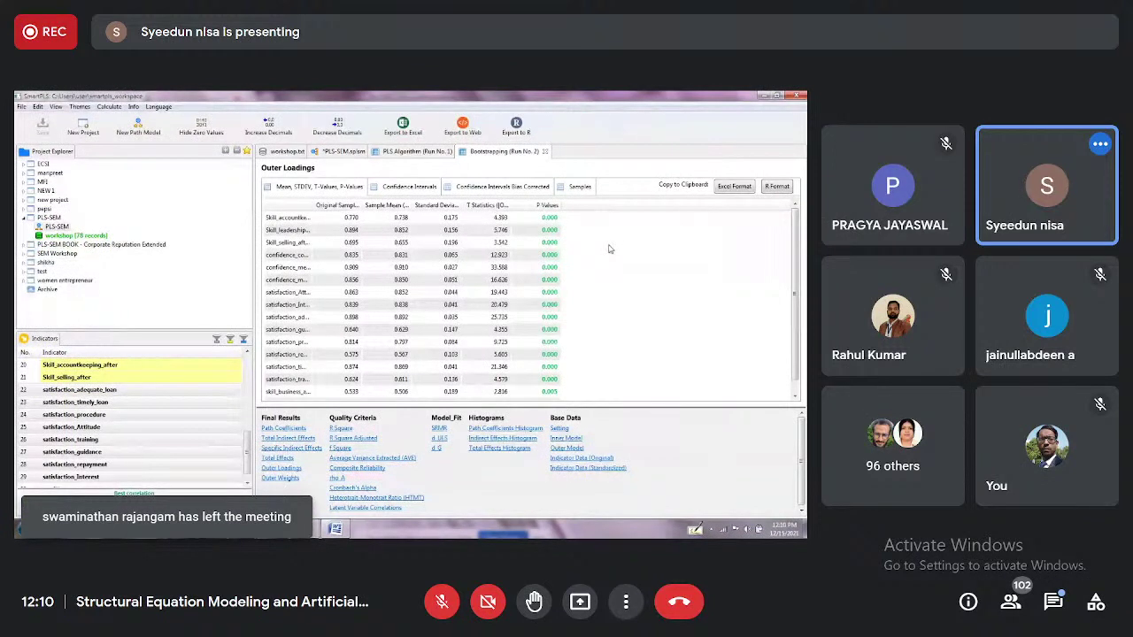
click(299, 429)
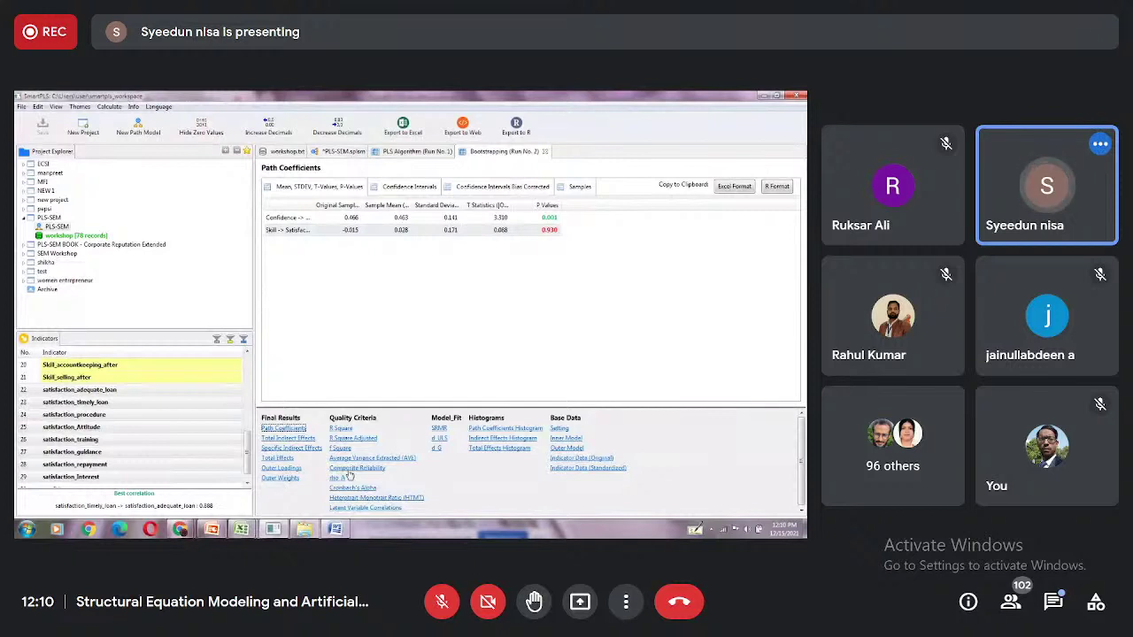
Rework the PLS-SEM path model so Skill leads to Confidence, with Confidence placed in line between Skill and Satisfaction
click(343, 152)
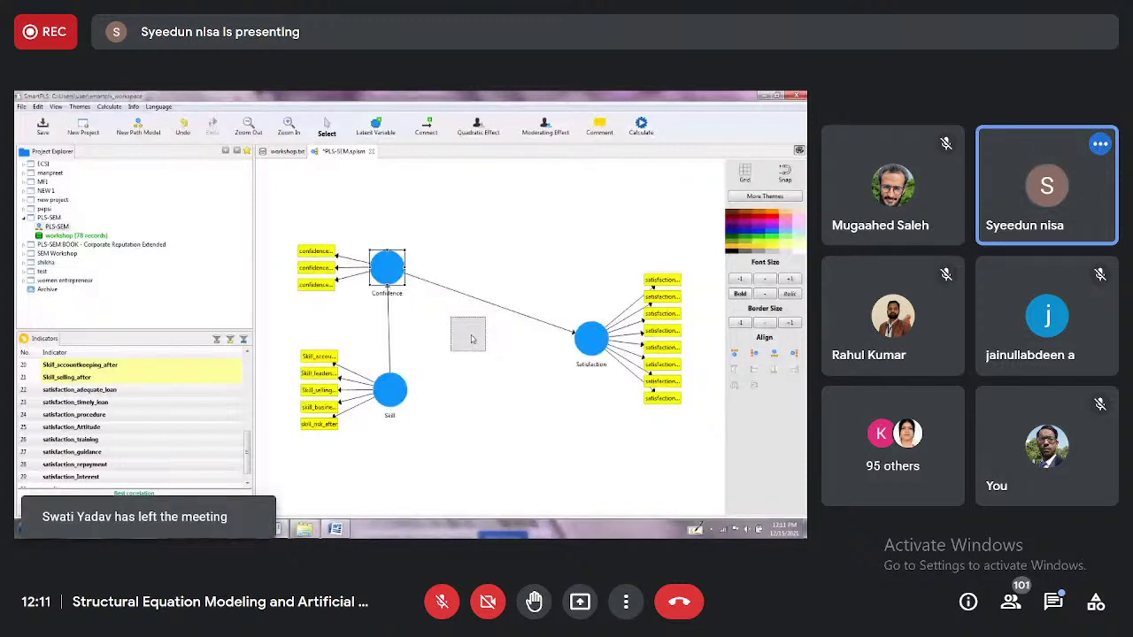
drag(472, 339, 471, 339)
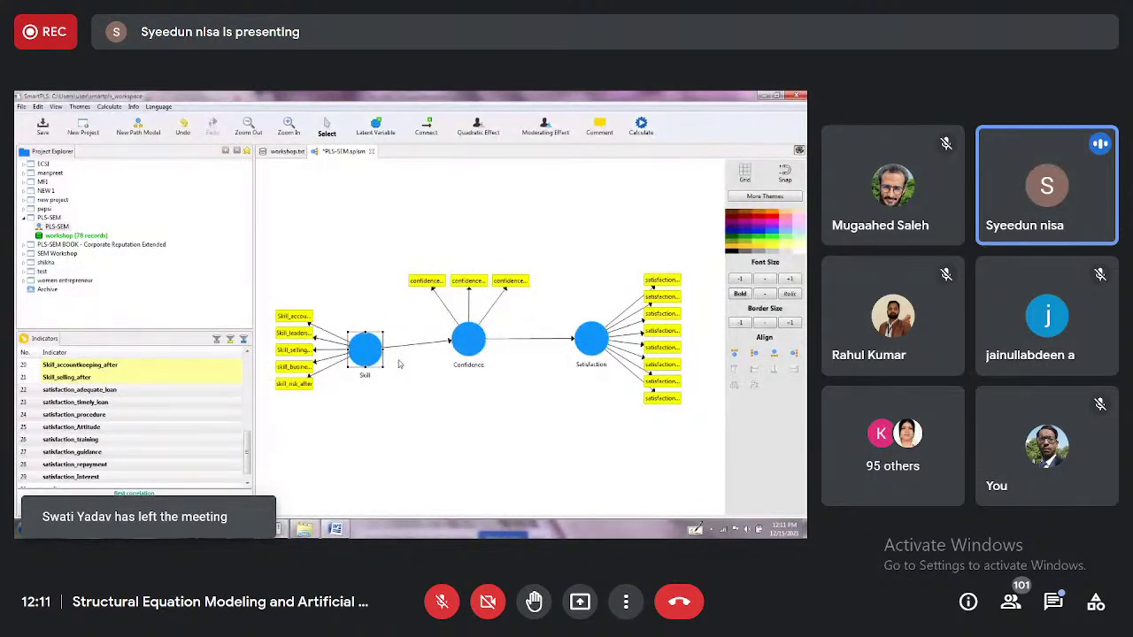
drag(371, 349, 371, 341)
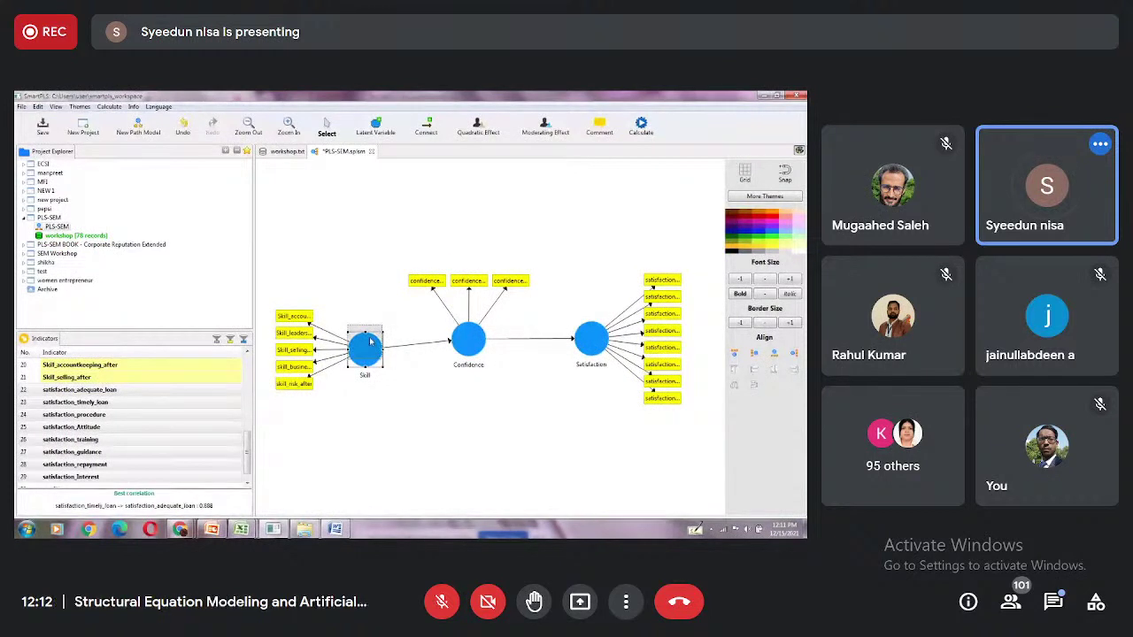
drag(370, 341, 371, 341)
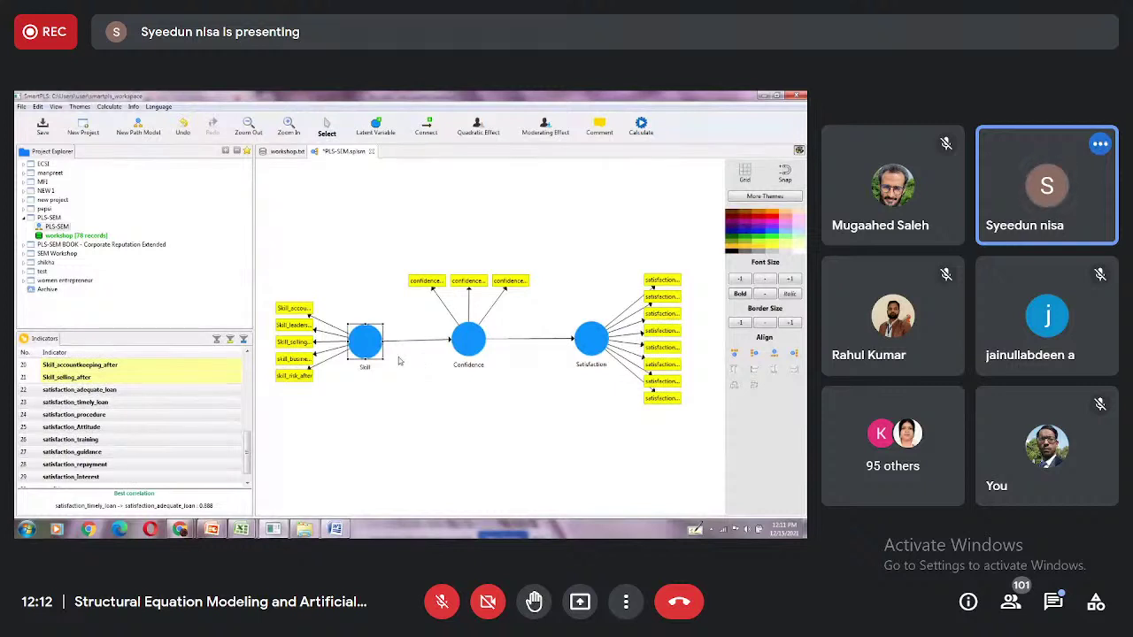
click(522, 386)
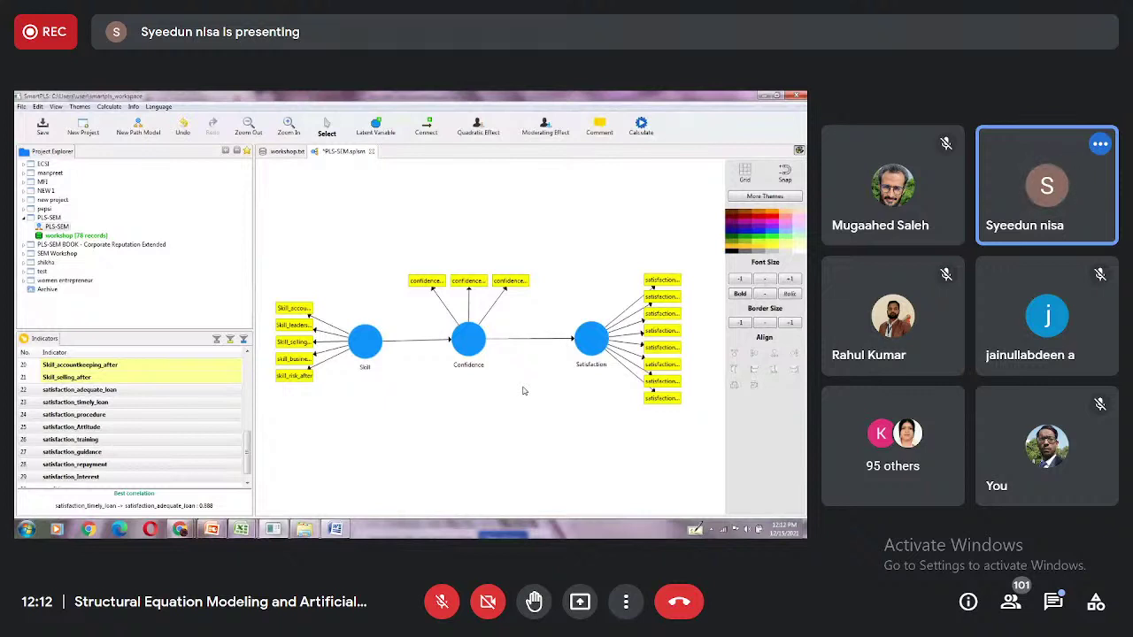
click(363, 339)
drag(363, 340, 359, 336)
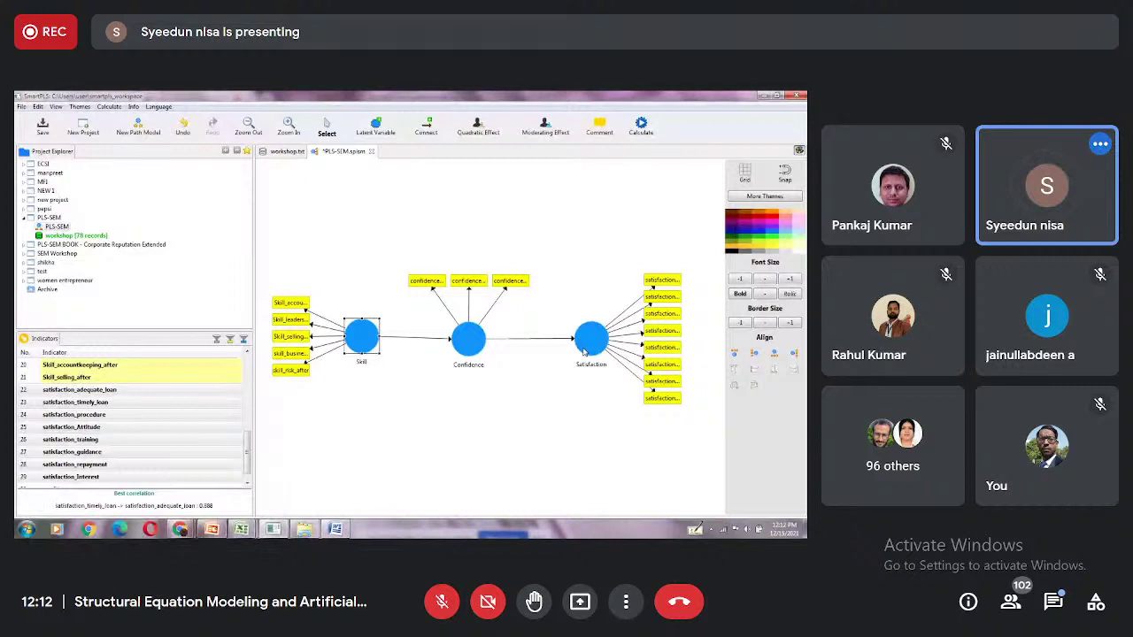
click(436, 371)
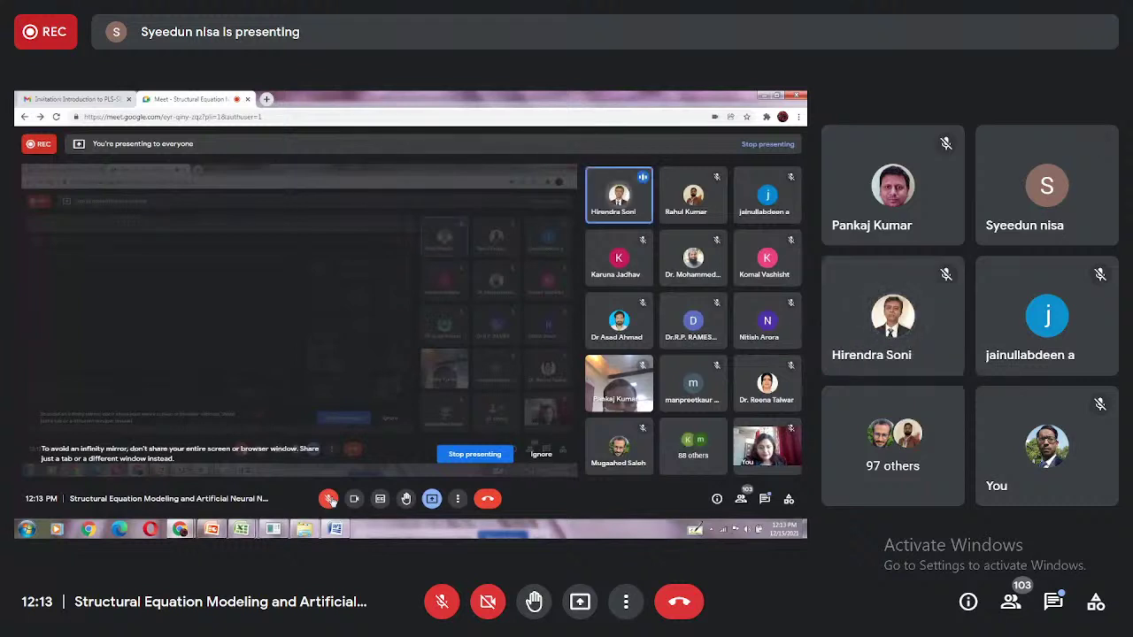
Run complete bootstrapping on the Skill–Confidence–Satisfaction model with 500 subsamples, bias-corrected and accelerated intervals, and a two-tailed test at 0.05
click(329, 499)
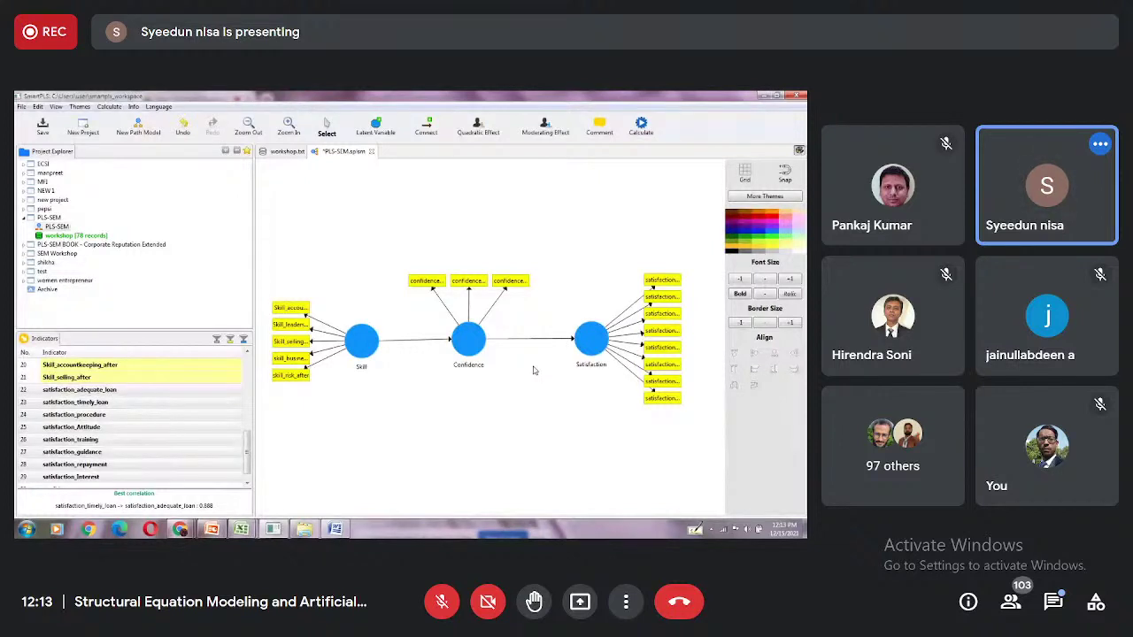
click(593, 200)
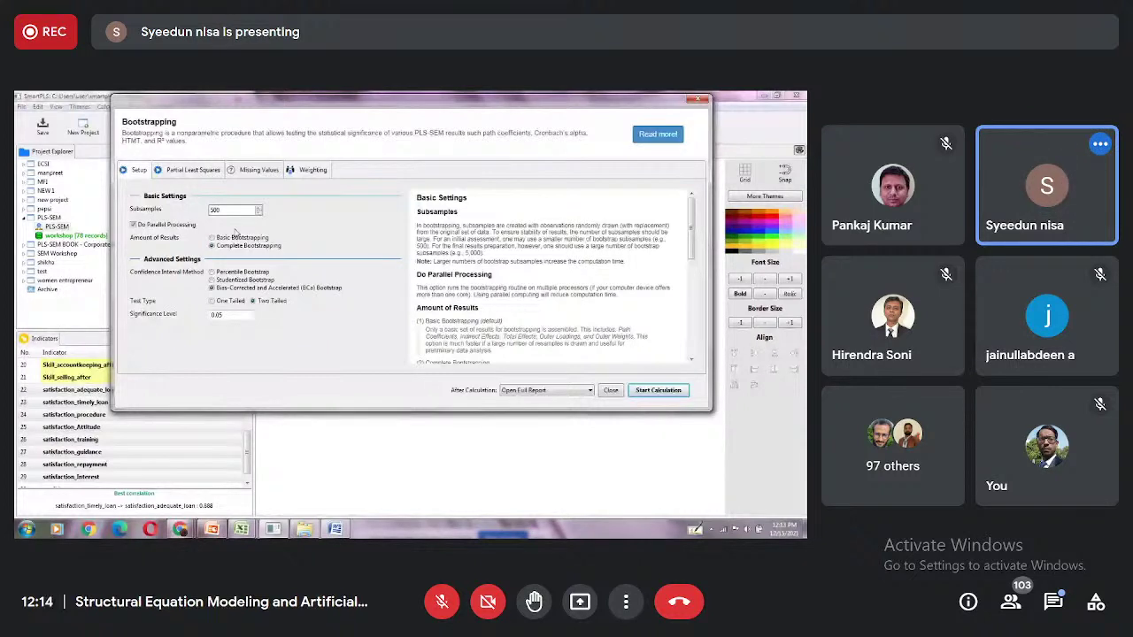
click(655, 391)
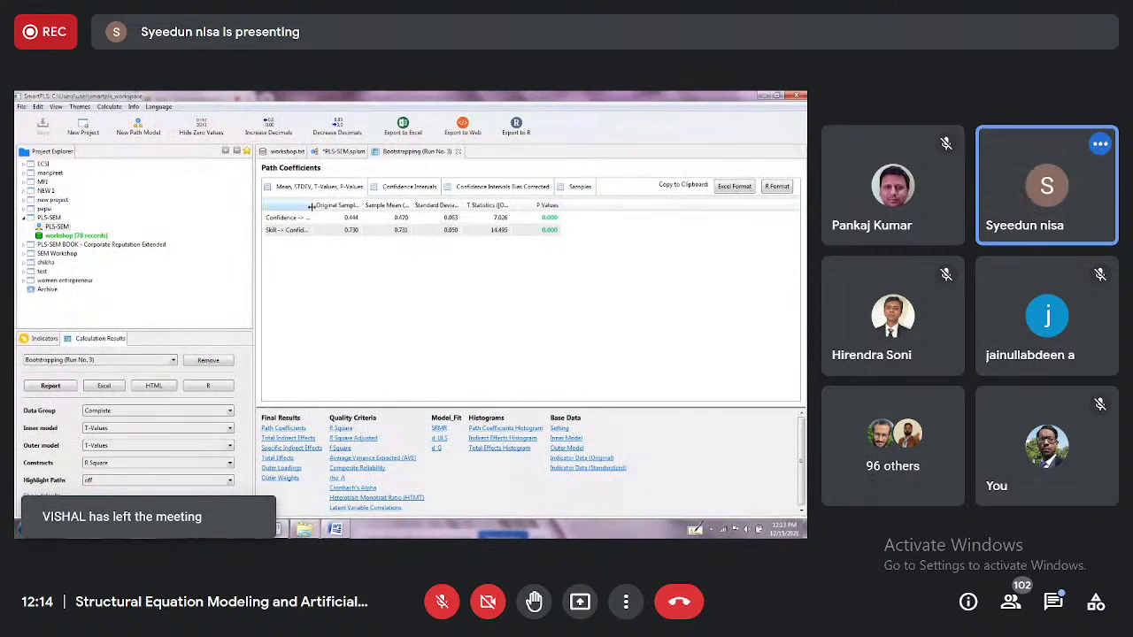
Examine the bootstrapped path coefficients with full path names, and the t-values and R square values on the PLS-SEM path model
drag(310, 207, 347, 207)
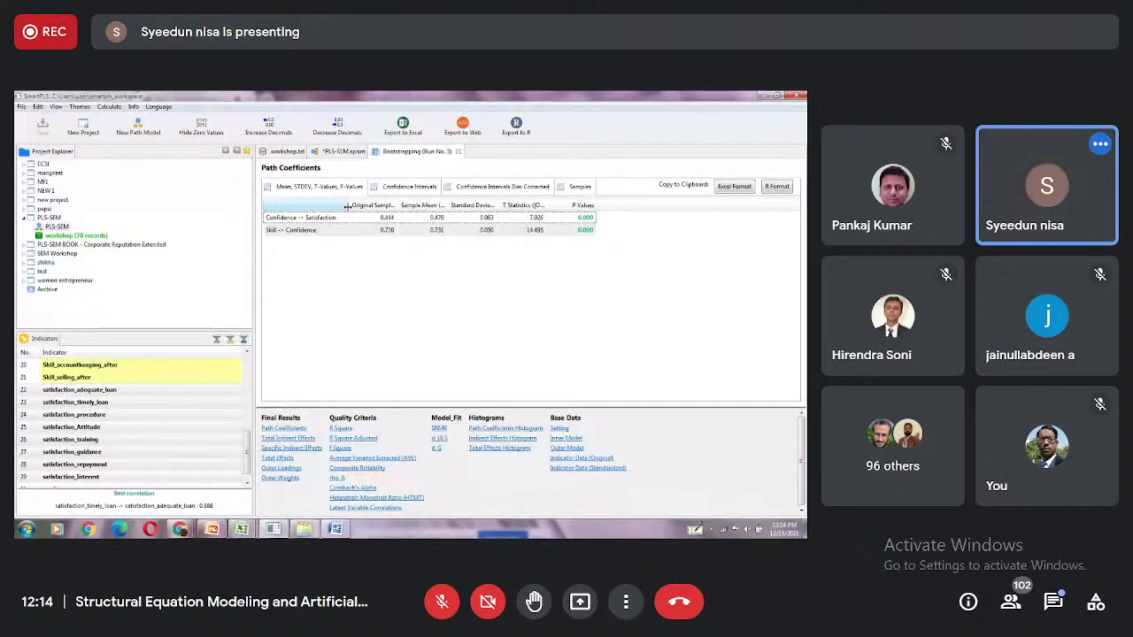
click(345, 152)
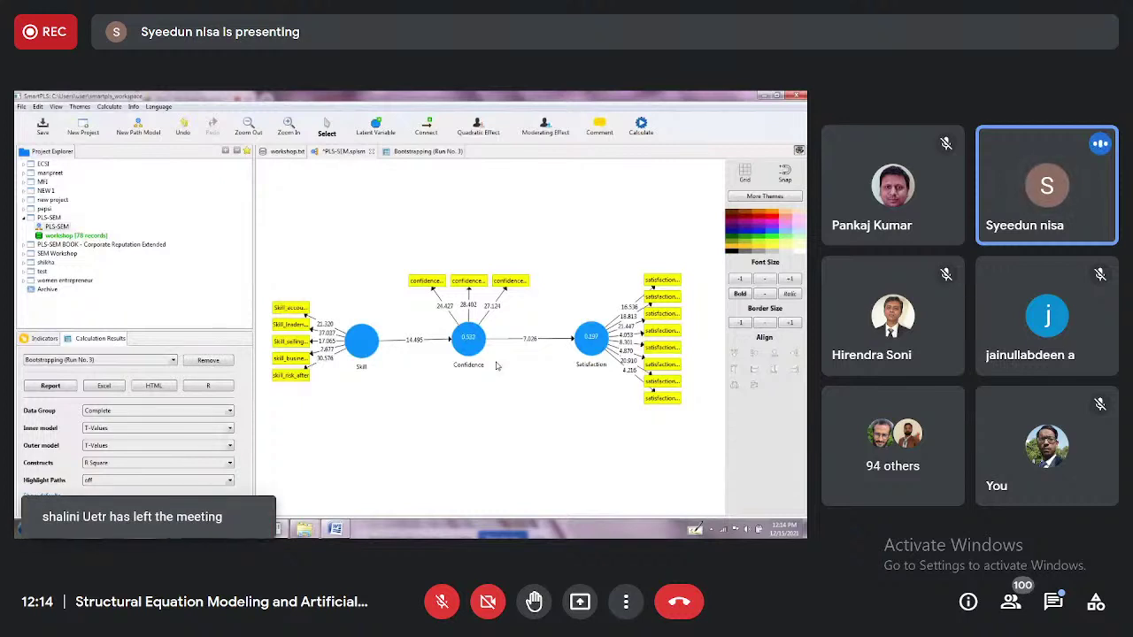
key(ctrl+Page_Down)
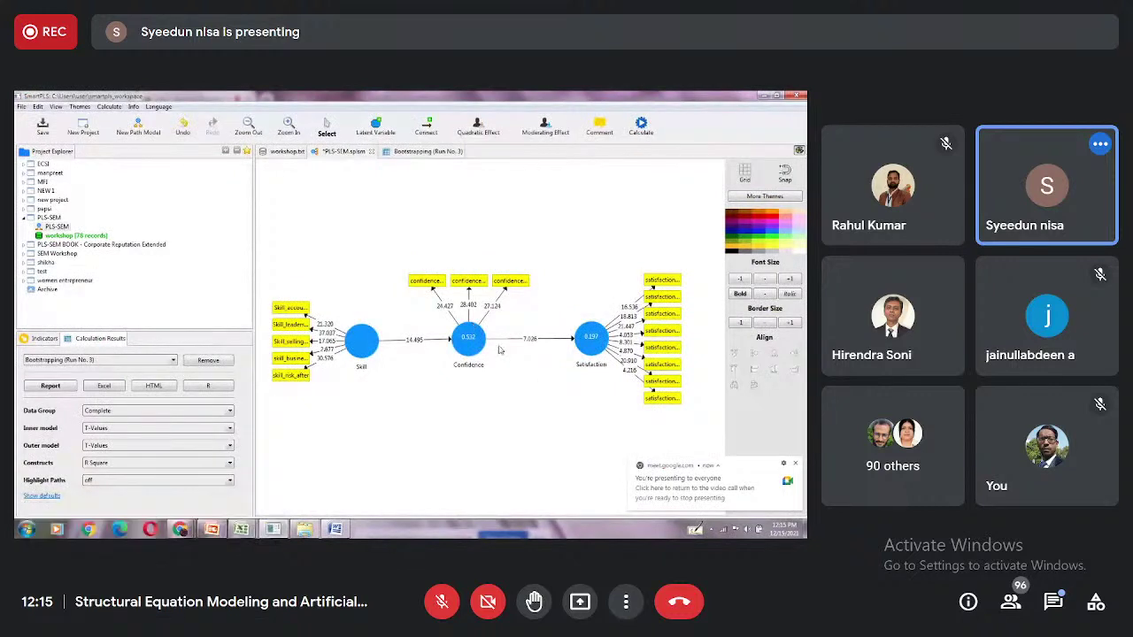
click(795, 463)
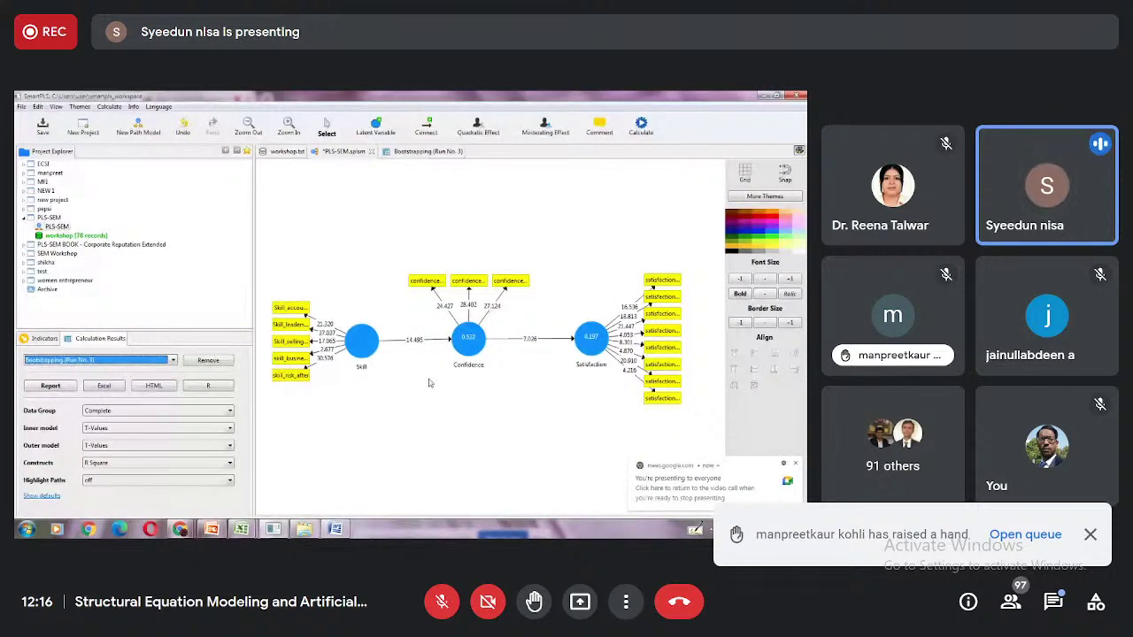
mouse_move(455, 359)
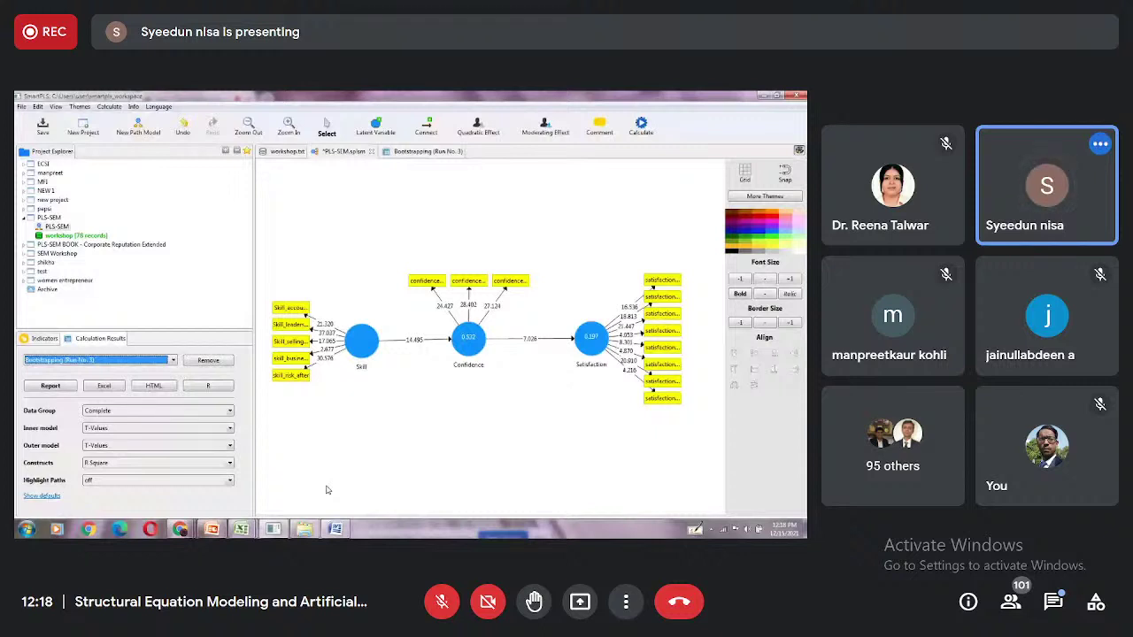
Add a latent variable above Skill built from the four indicators social_villagemeeting_after through social_evils_after
click(43, 338)
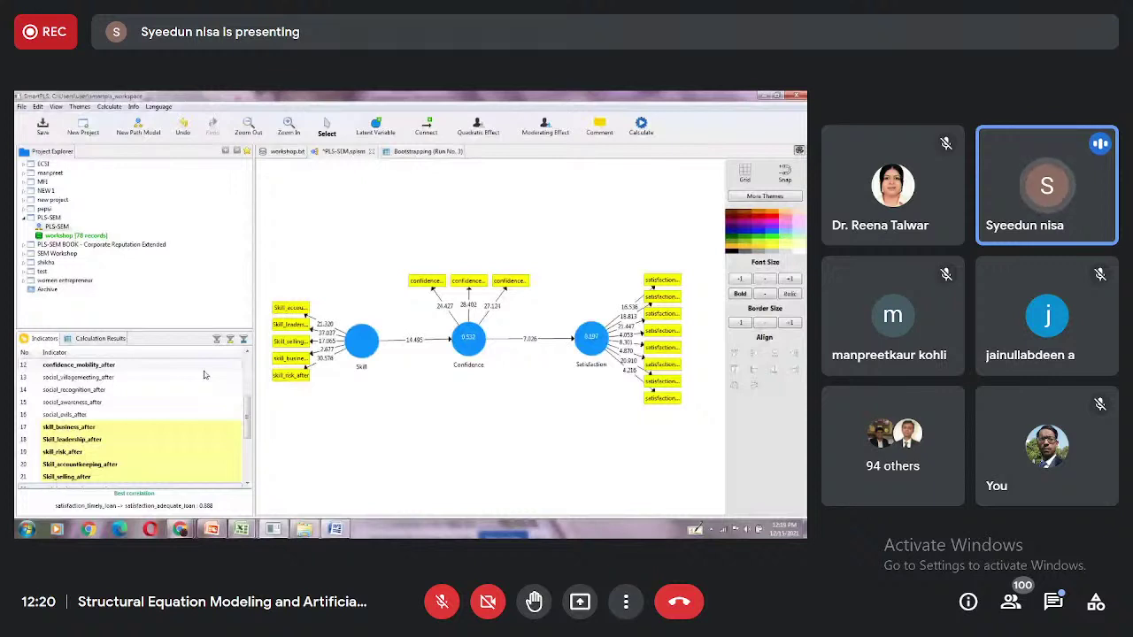
click(183, 378)
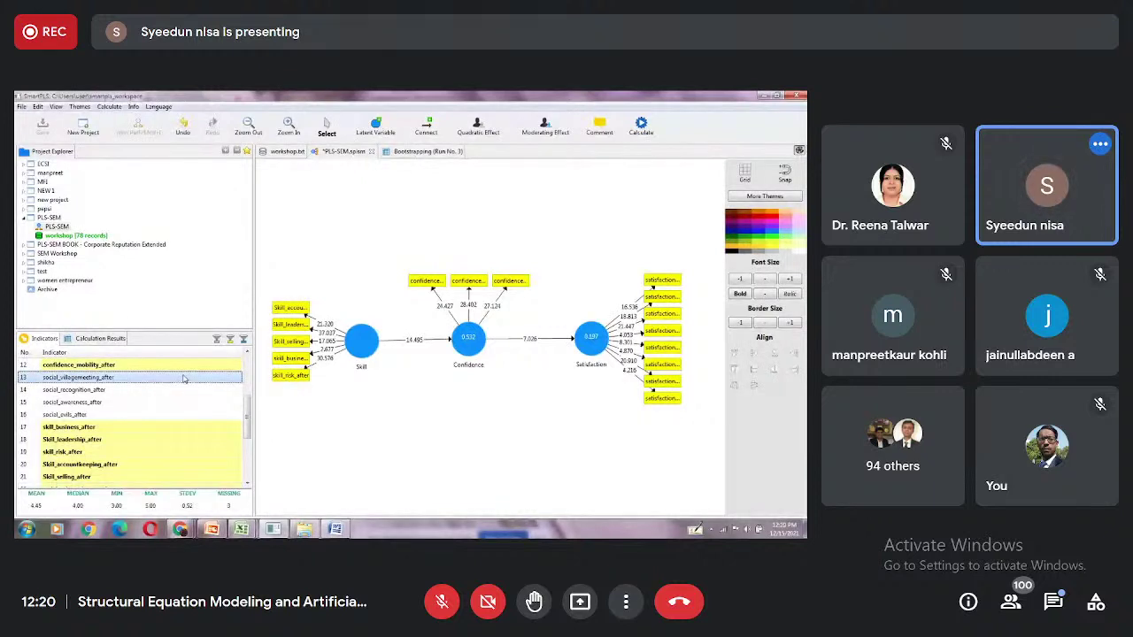
shift+click(89, 414)
drag(89, 415, 360, 241)
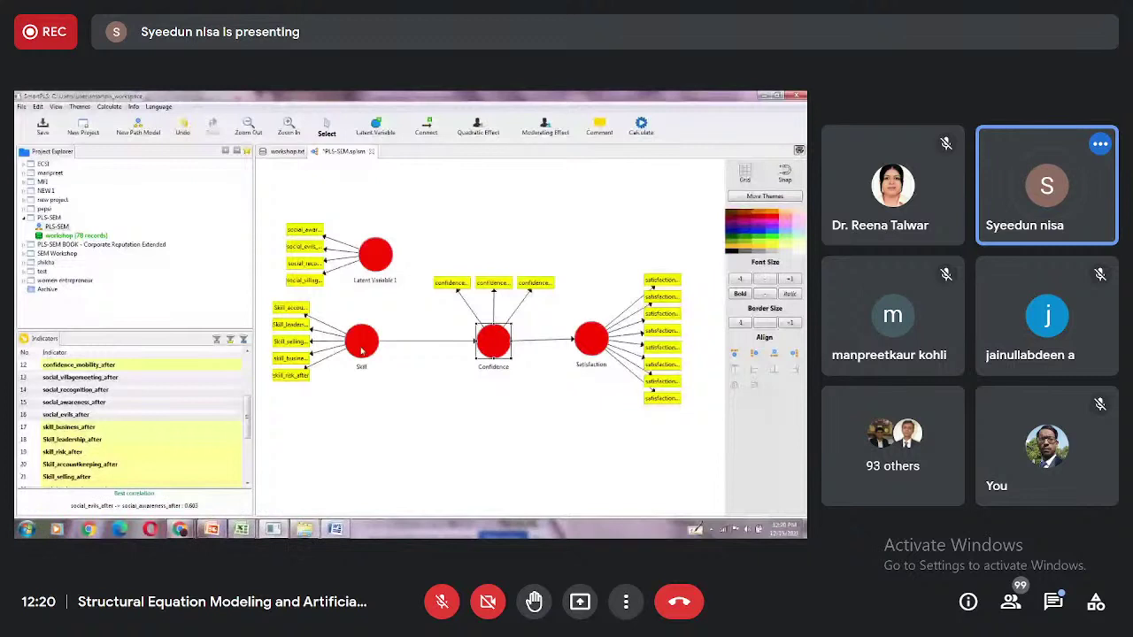
Place Skill below the social construct, make that construct formative under the name Social factors, and connect it to Confidence
drag(361, 350, 355, 415)
click(359, 266)
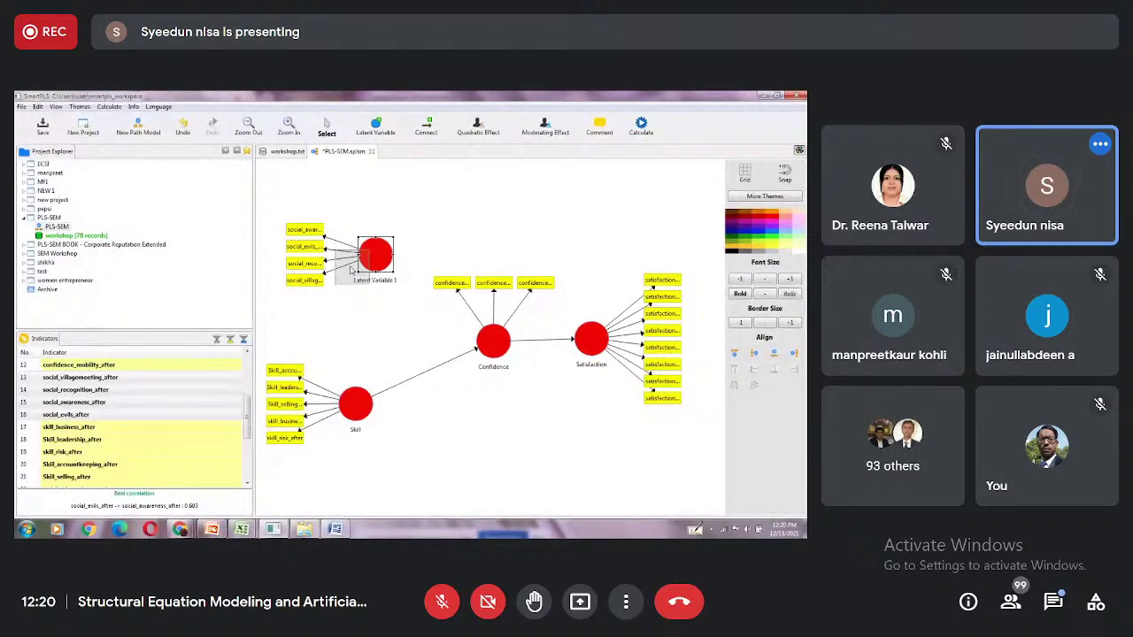
drag(351, 270, 349, 270)
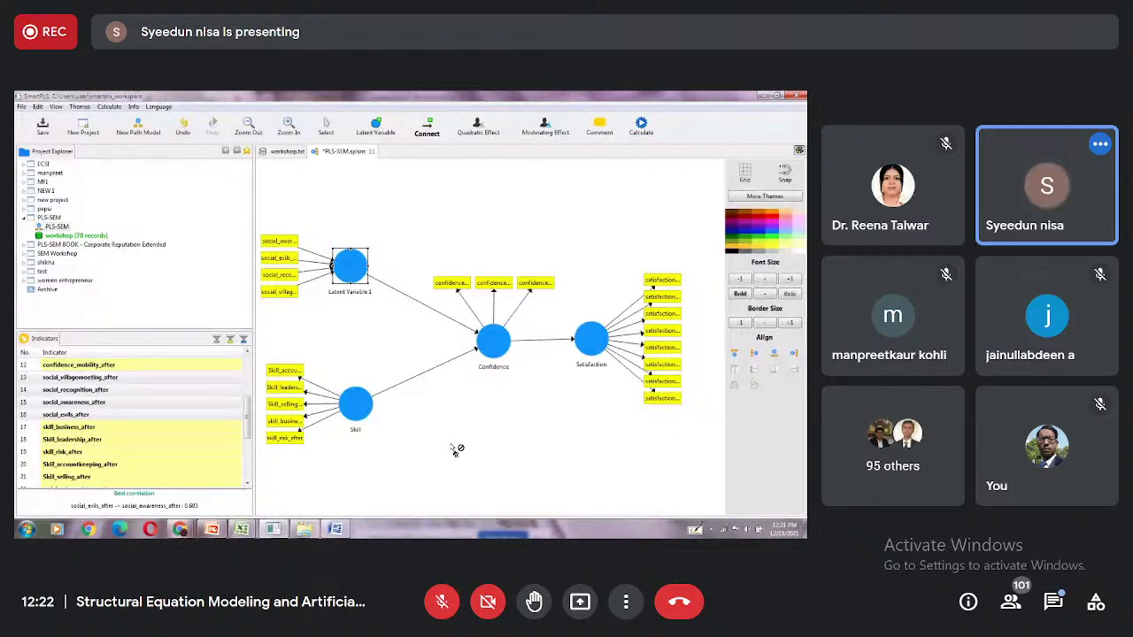
click(641, 125)
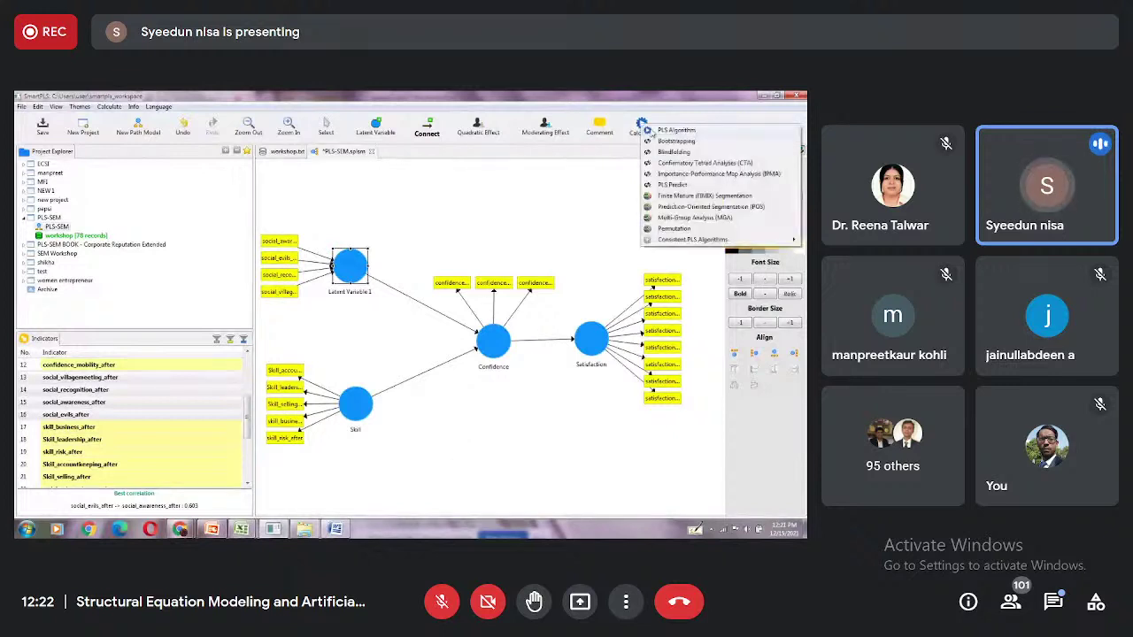
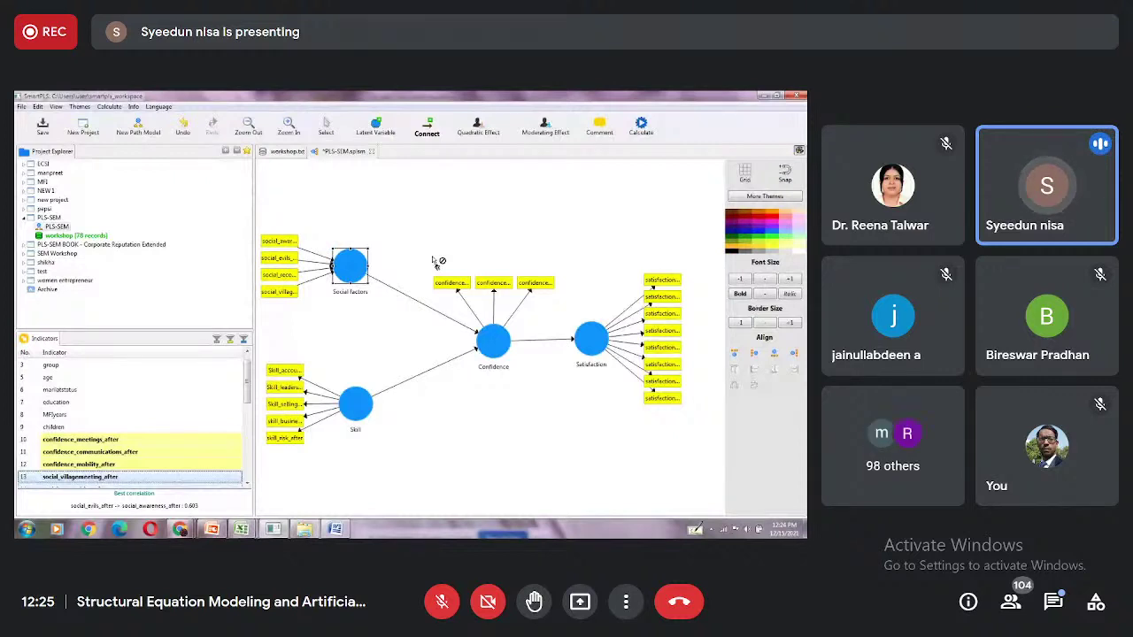
Review the PowerPoint slide on rules of thumb for evaluating formative measurement indicators, and return to the SmartPLS path model
click(431, 176)
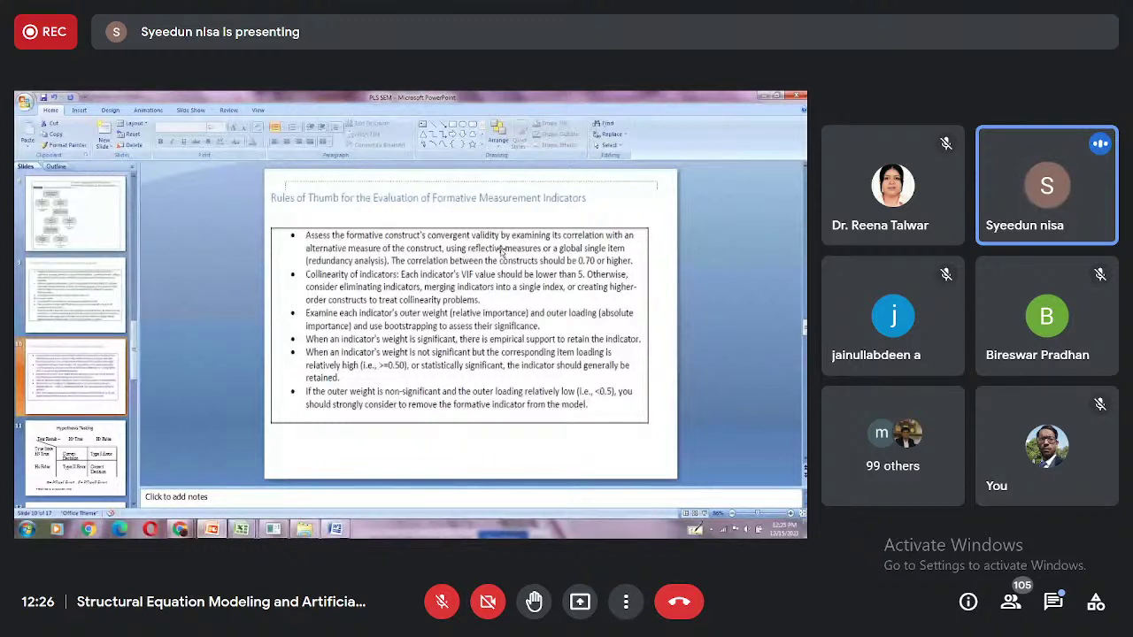
mouse_move(273, 529)
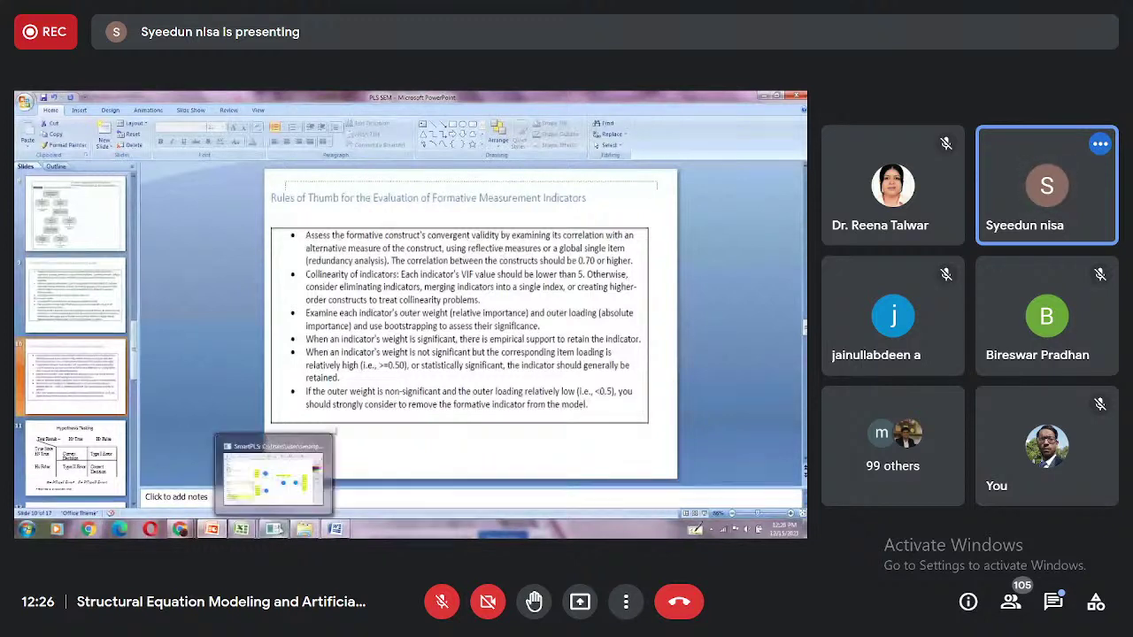
click(274, 485)
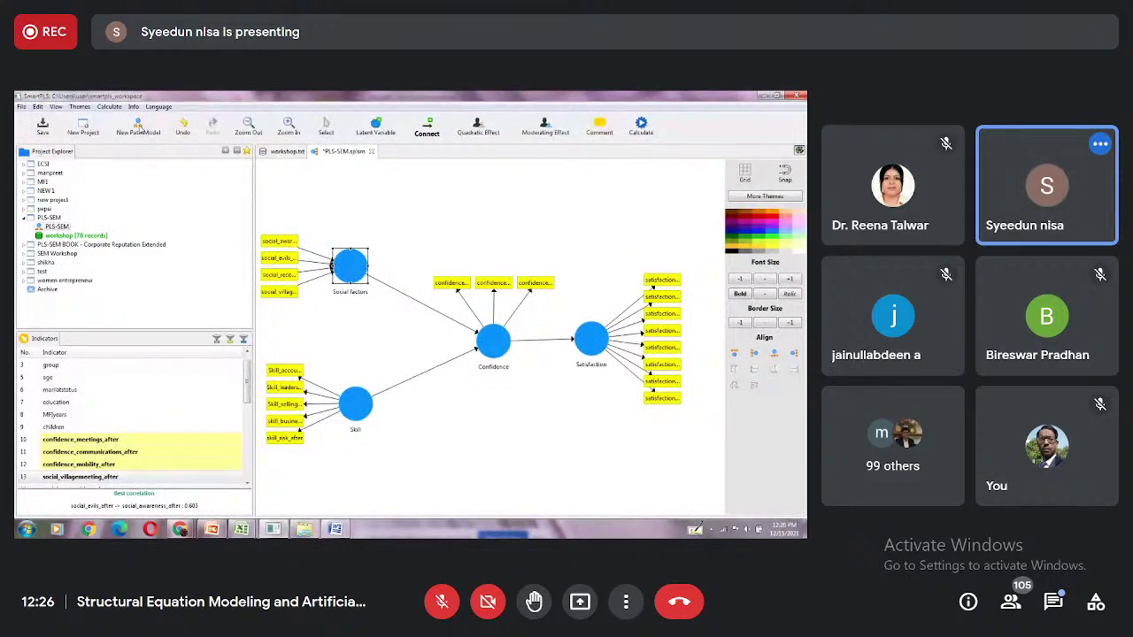
Create a new path model named redundancy in the PLS-SEM project
click(138, 125)
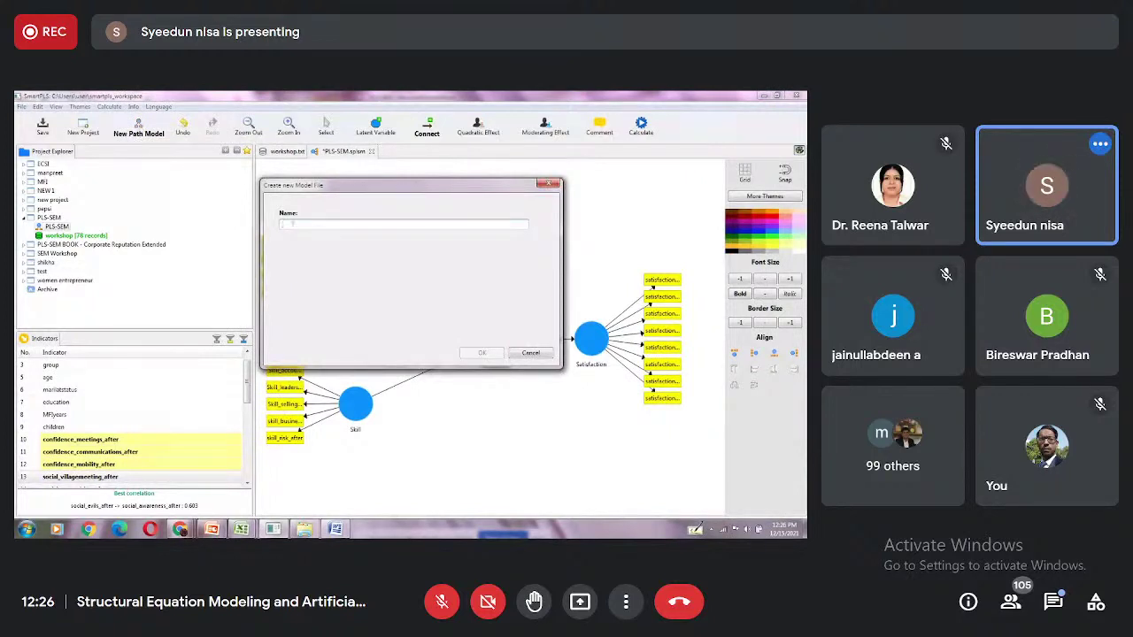
text(i)
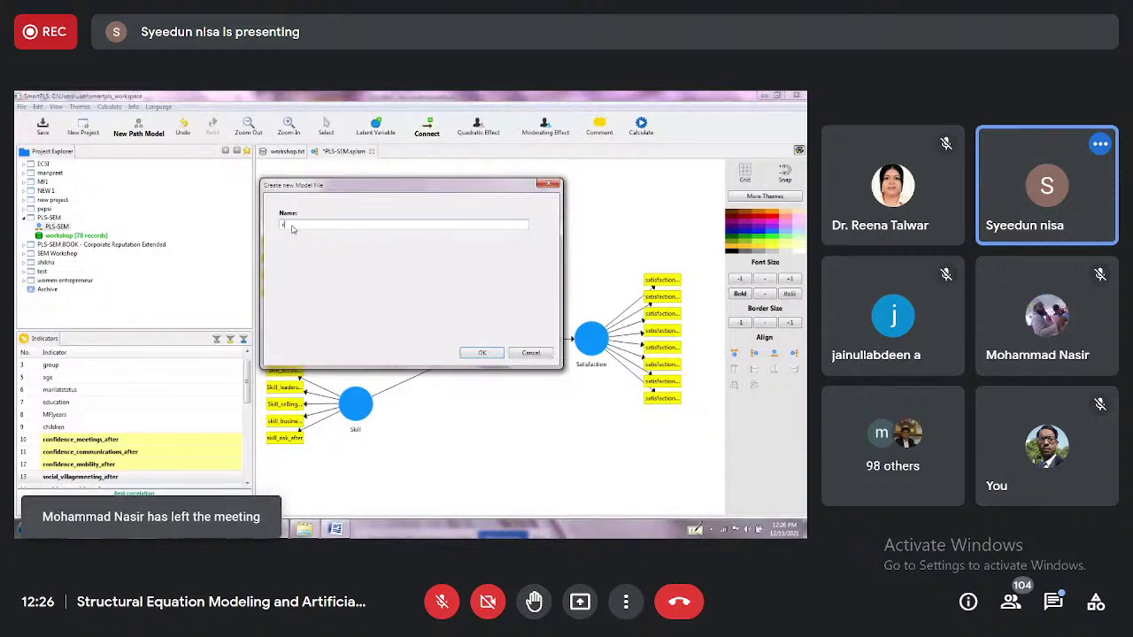
text(red)
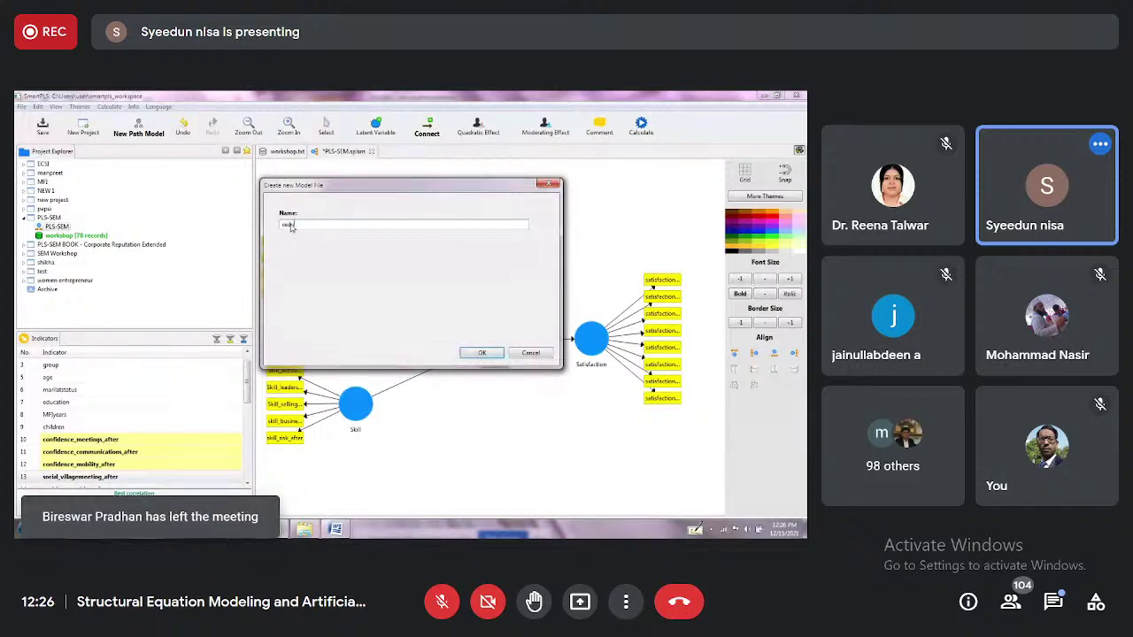
text(undancy)
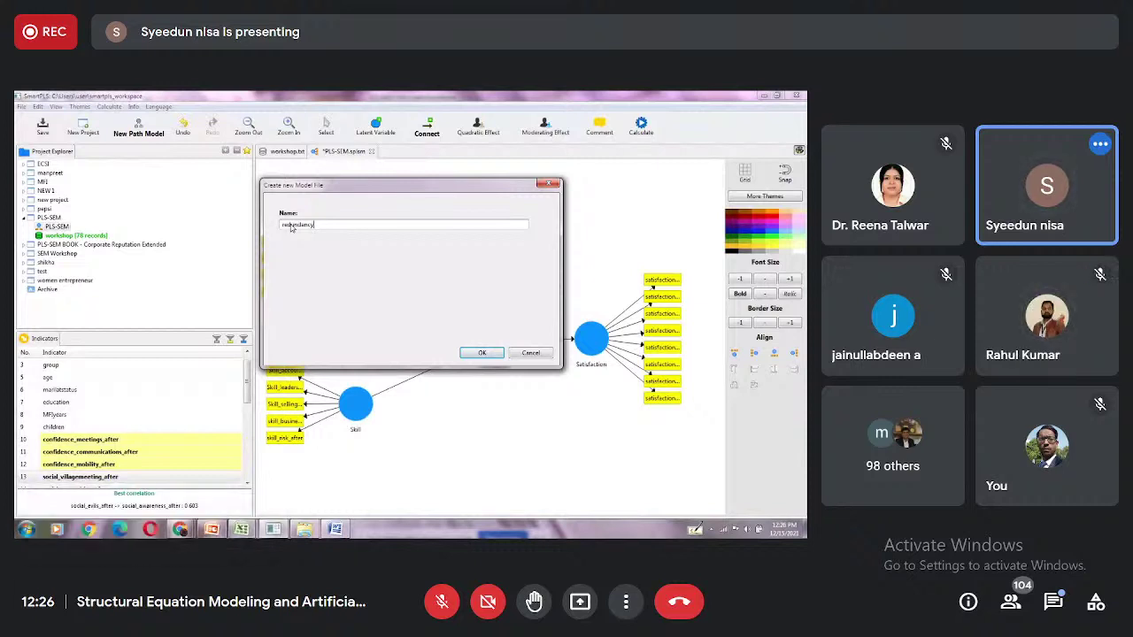
key(Return)
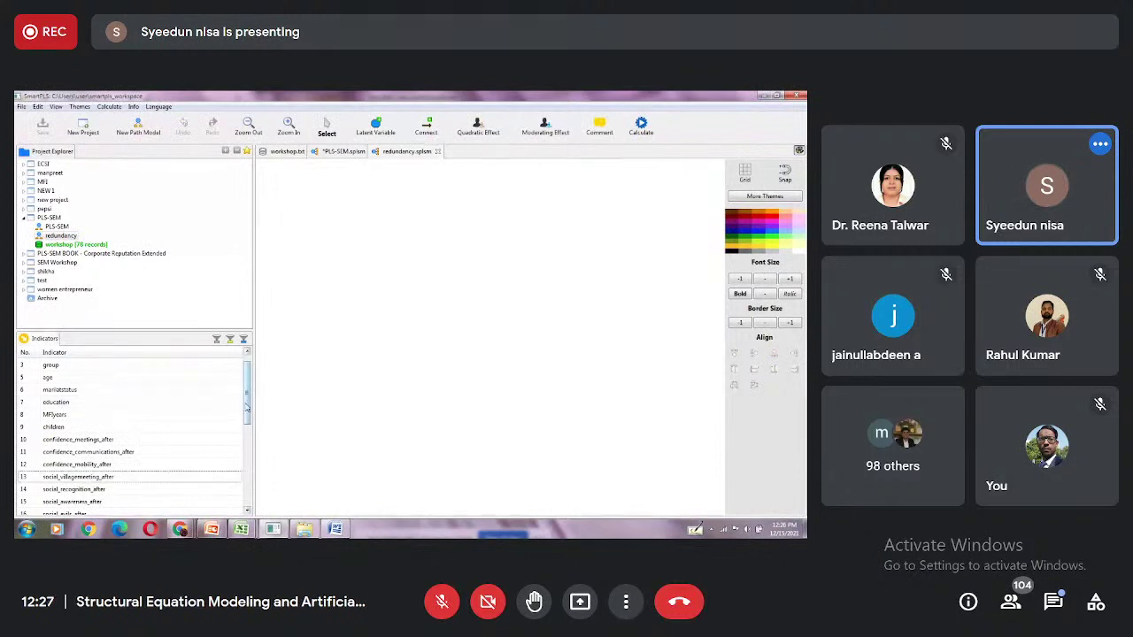
Build a latent variable in the redundancy model from the four indicators social_villagemeeting_after through social_evils_after
drag(247, 405, 248, 409)
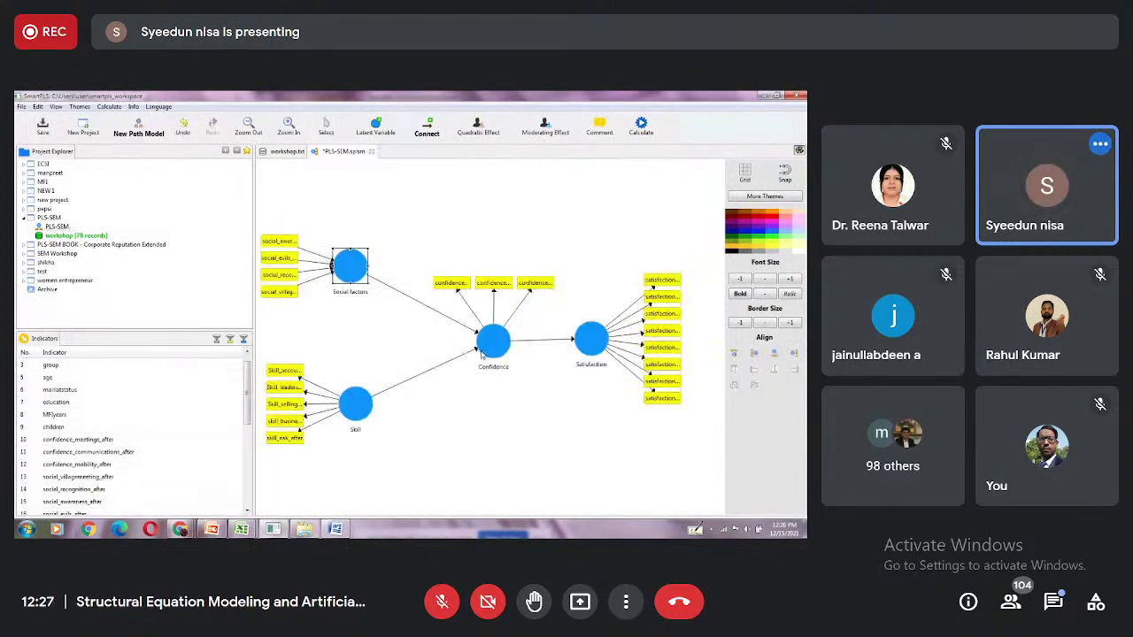
scroll(133, 417, down, 3)
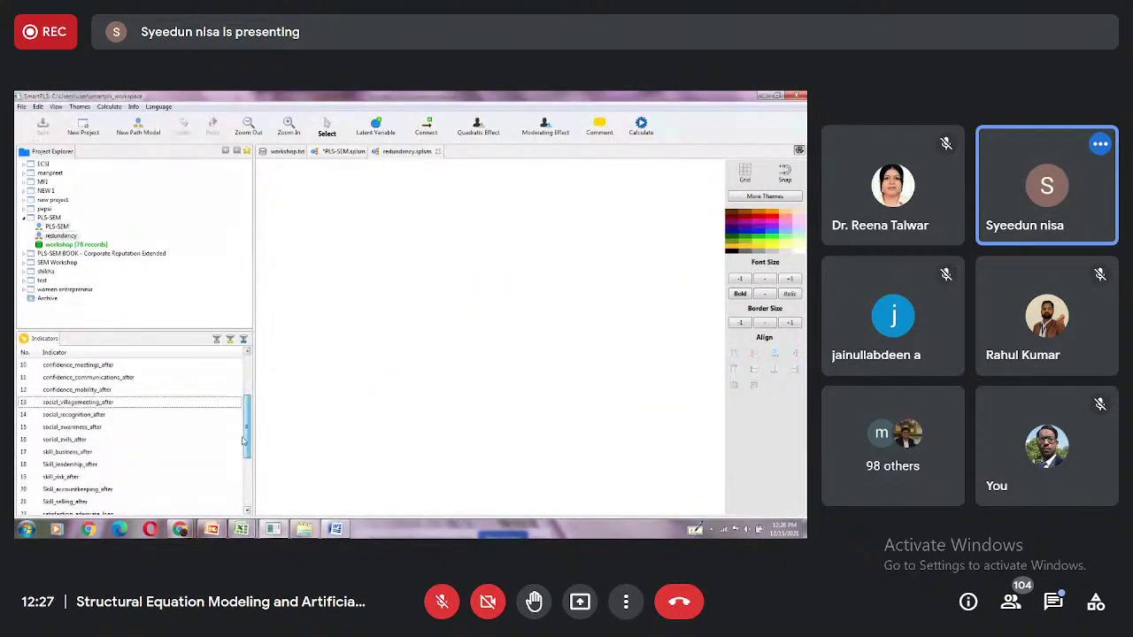
click(242, 440)
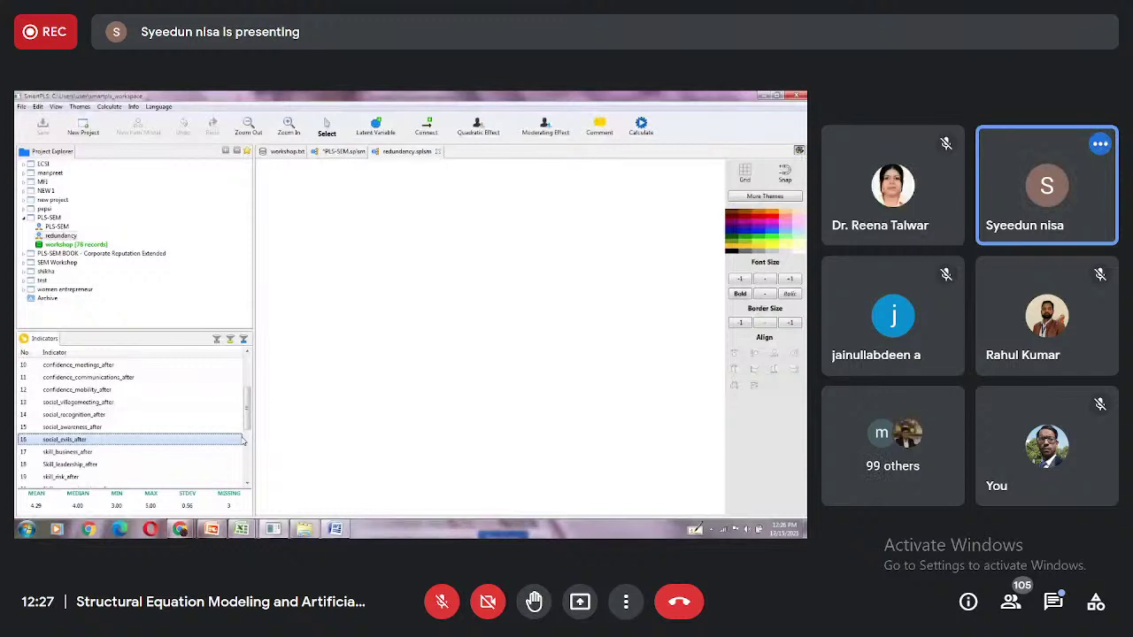
click(146, 404)
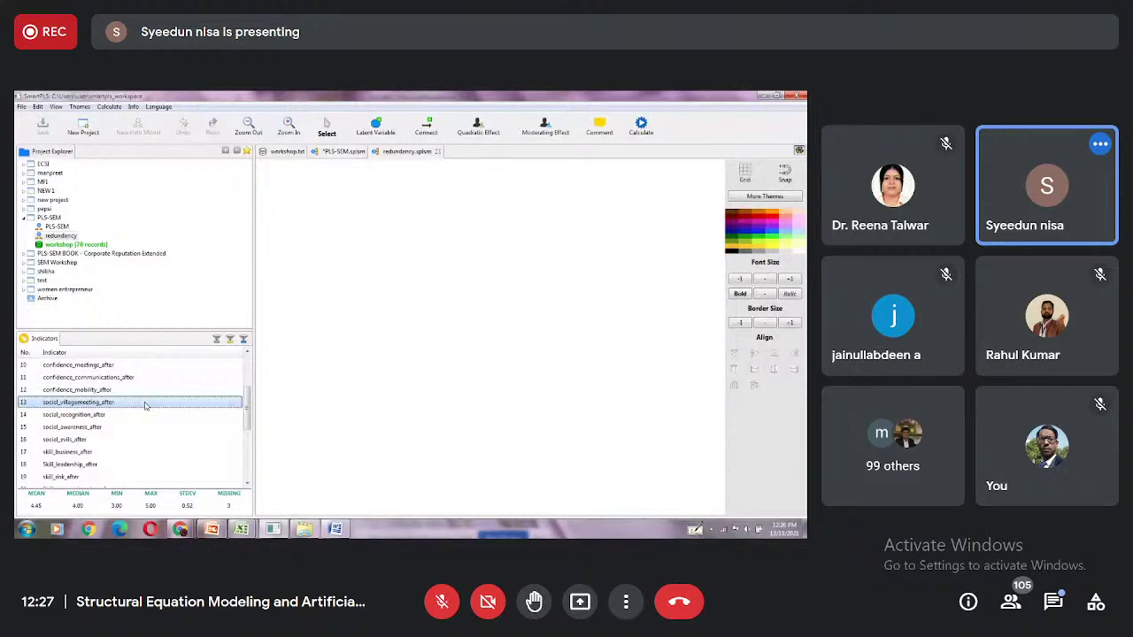
shift+click(146, 439)
drag(146, 422, 384, 292)
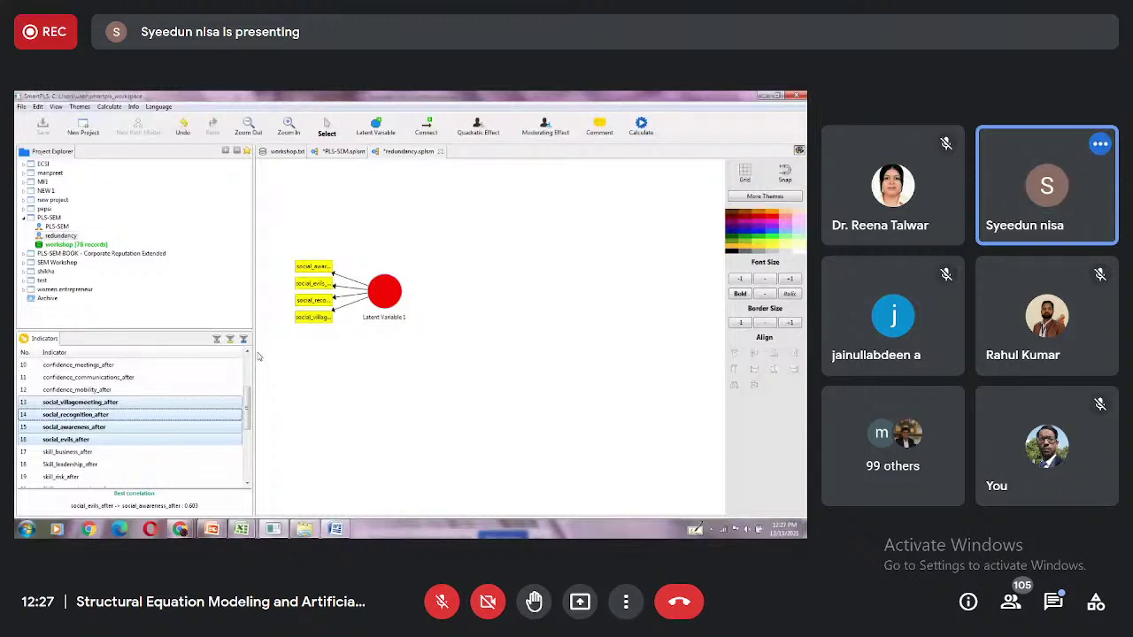
Add a second latent variable from the three indicators confidence_meetings_after through confidence_mobility_after, and name it confidence
click(78, 364)
shift+click(79, 389)
drag(78, 389, 498, 248)
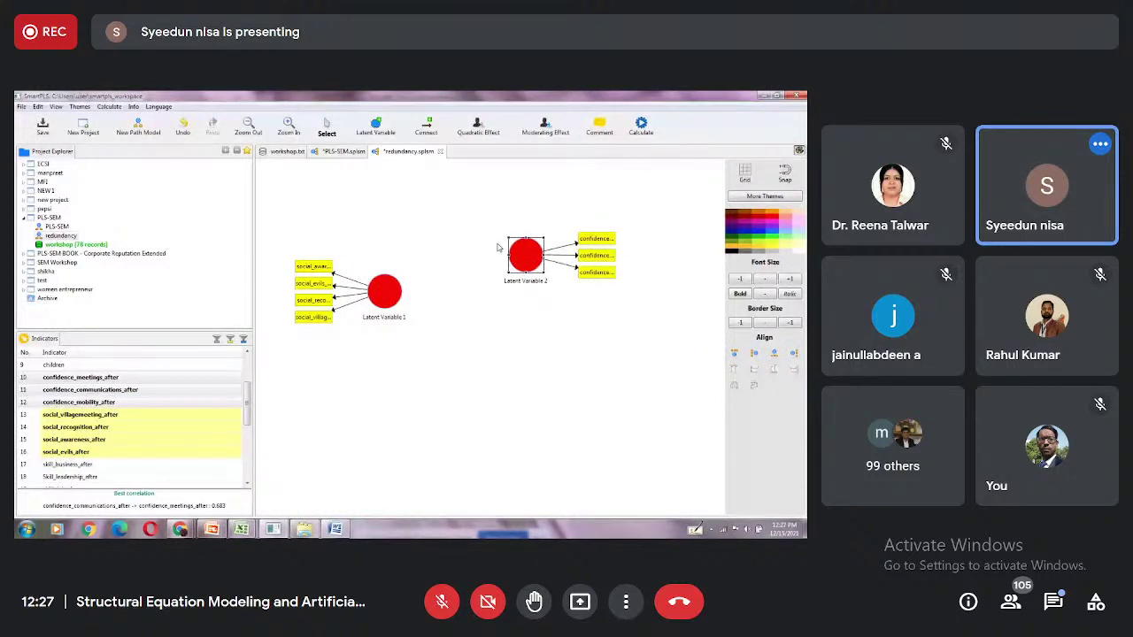
key(F2)
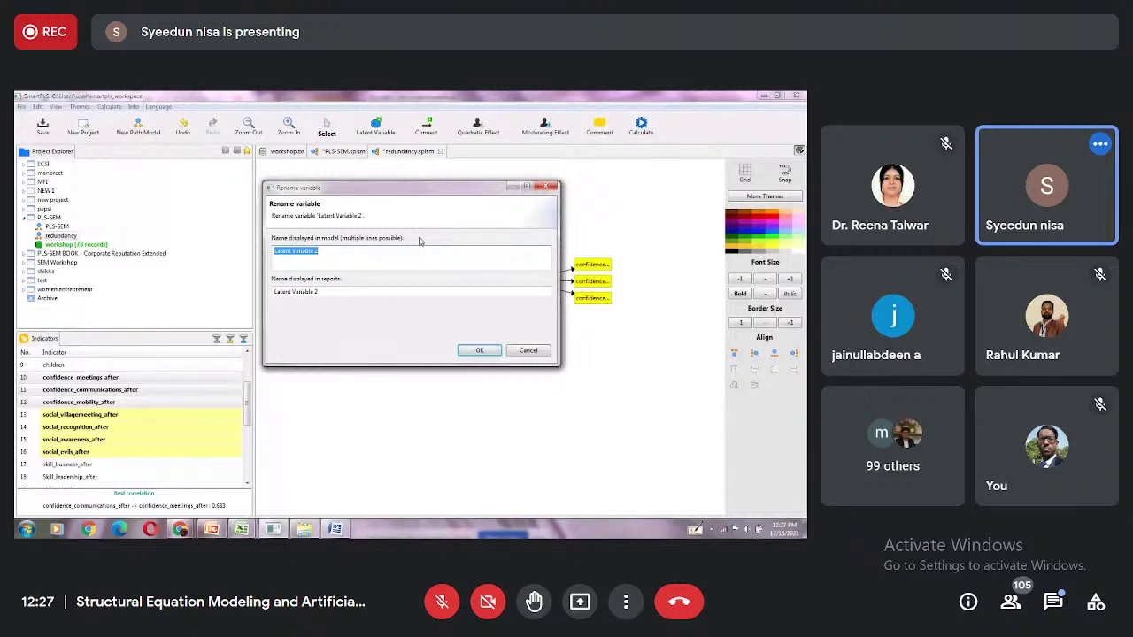
text(confidence)
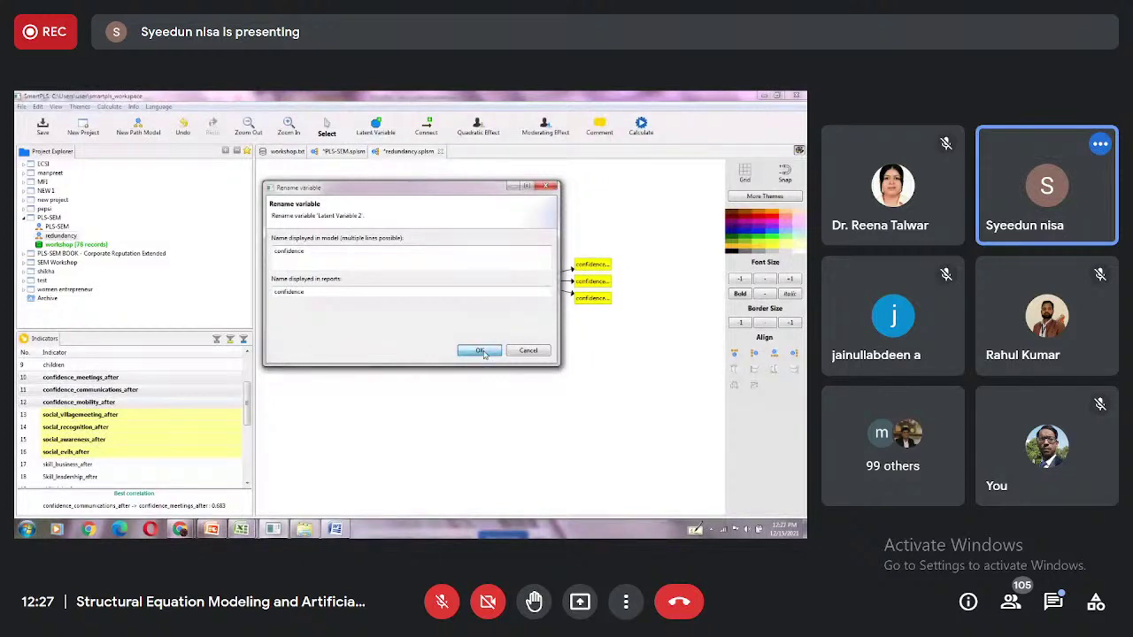
click(479, 350)
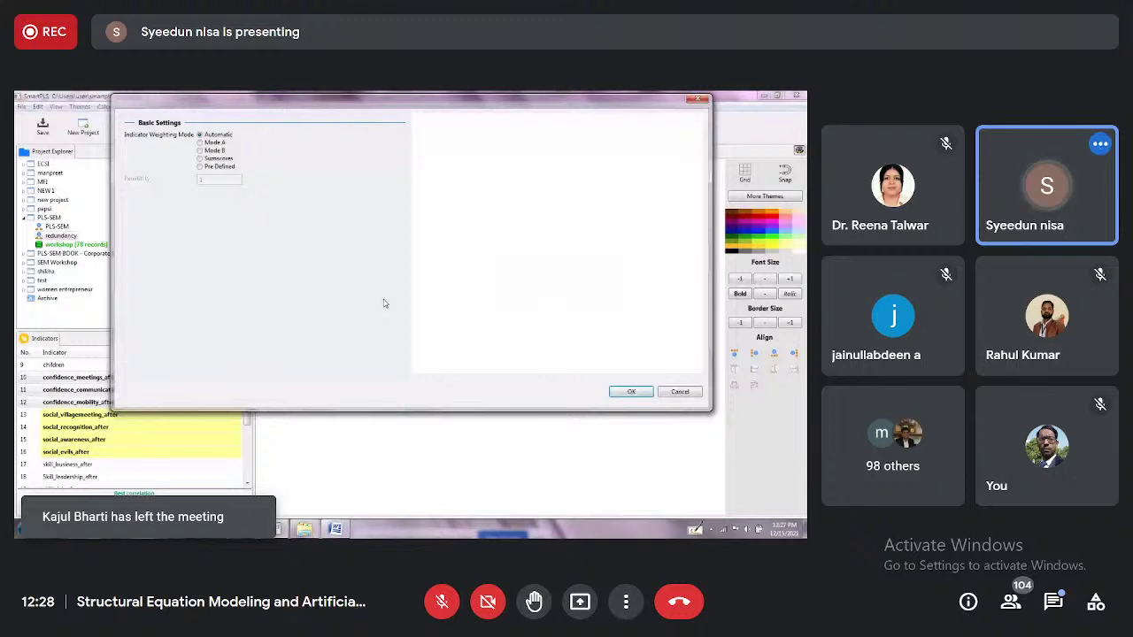
Switch the social construct to formative under the name social factors, and connect it to confidence
right_click(380, 229)
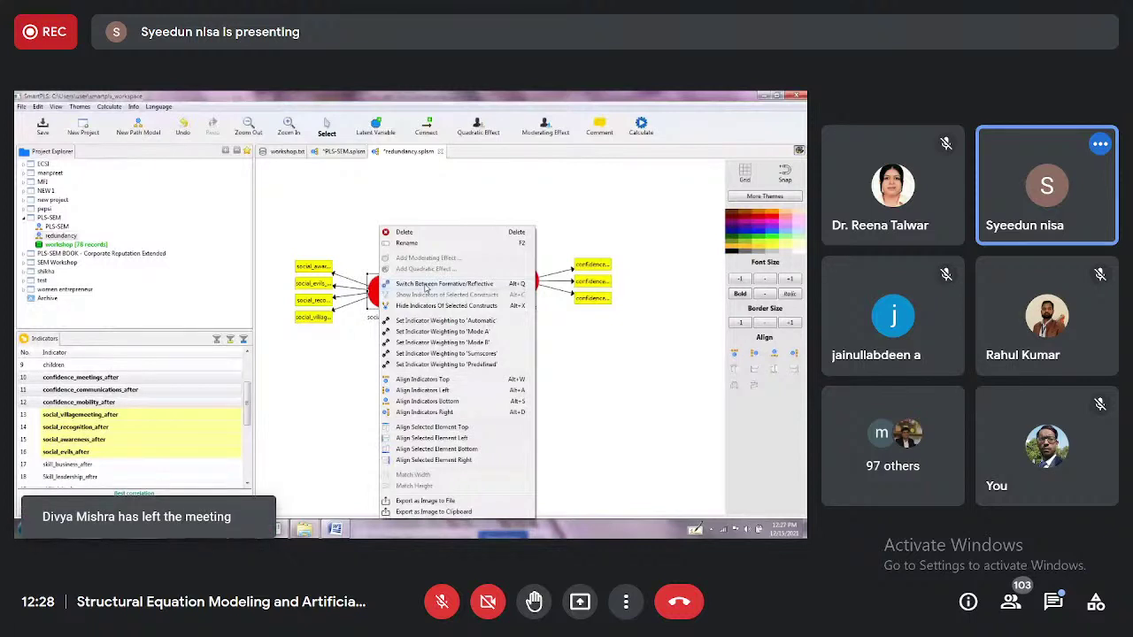
click(426, 284)
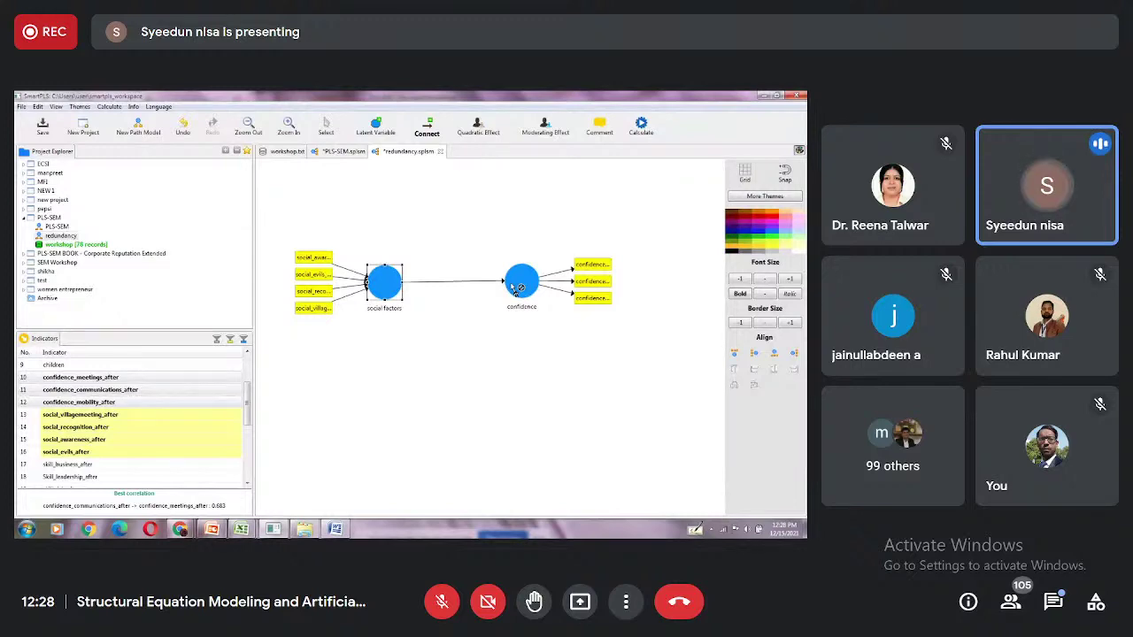
Switch to PowerPoint and consult the convergent validity rule on the slide about formative measurement indicators
key(alt+Tab)
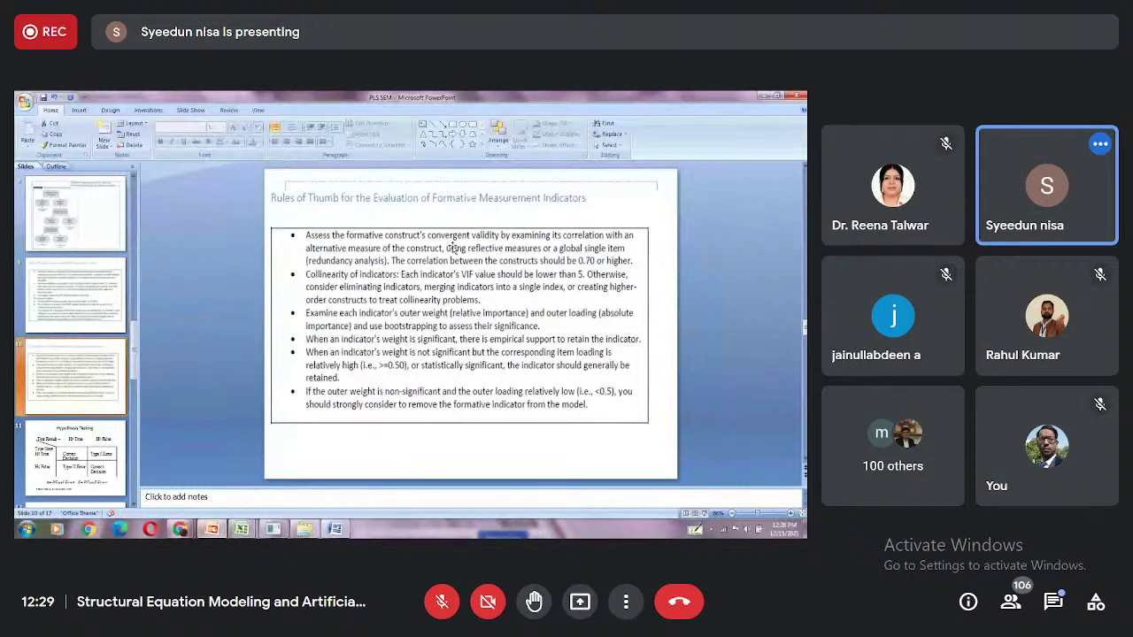
Switch to SmartPLS, check the path coefficient from social factors to confidence, and return to the PLS-SEM model before consulting PowerPoint
key(alt+Tab)
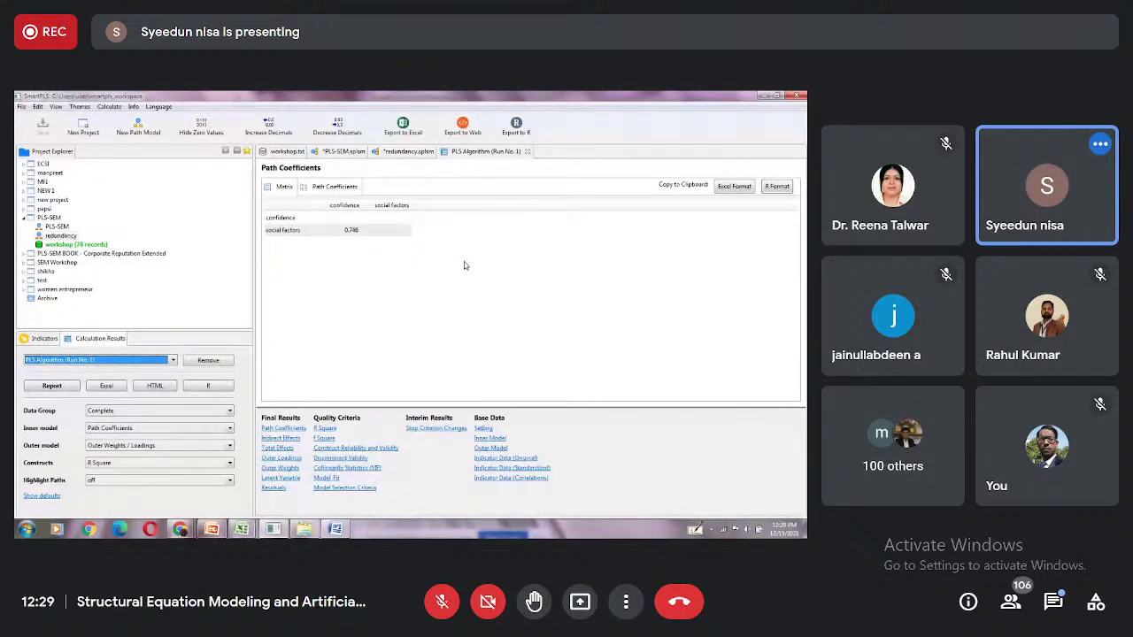
click(345, 152)
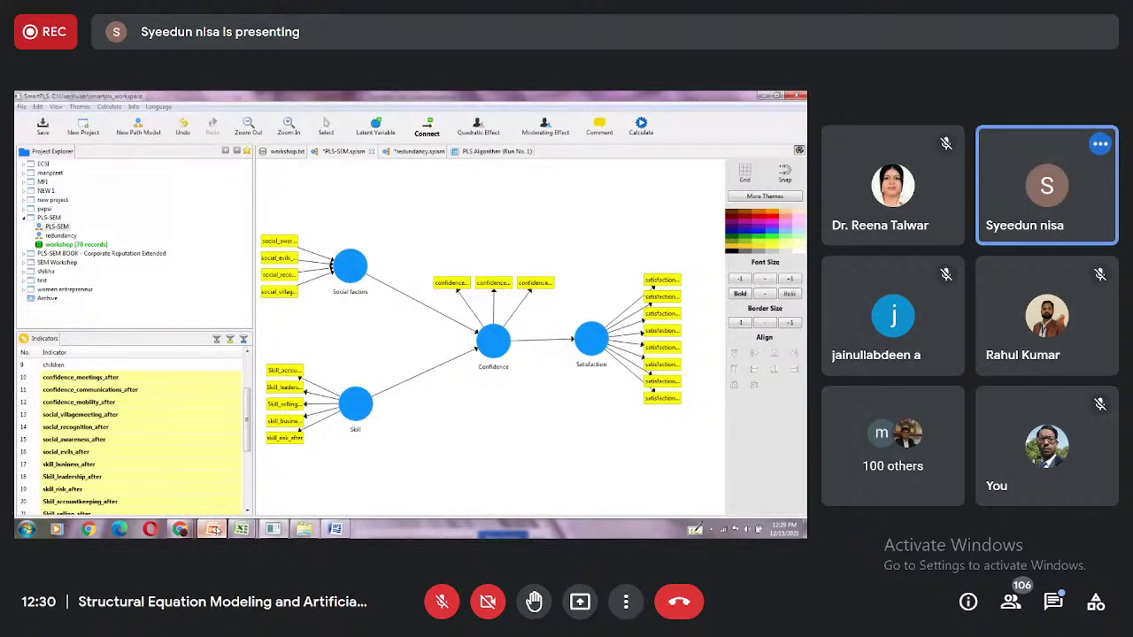
click(212, 529)
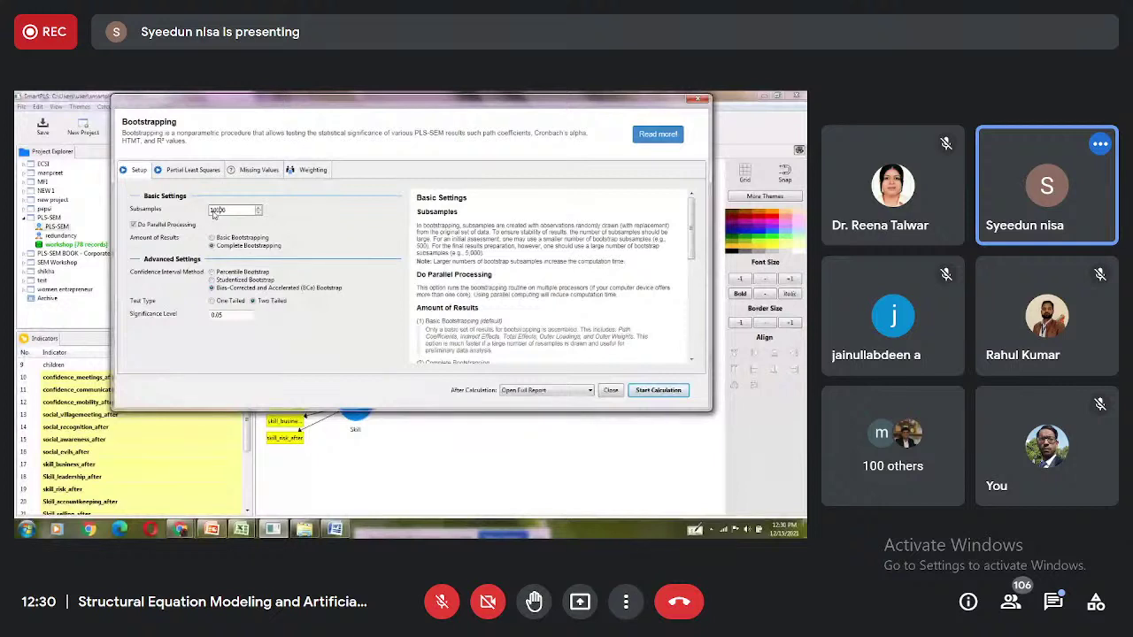
Run bootstrapping on the PLS-SEM model with 10000 subsamples, Basic Bootstrapping, Percentile Bootstrap intervals, a two-tailed test and 0.05 significance
click(212, 272)
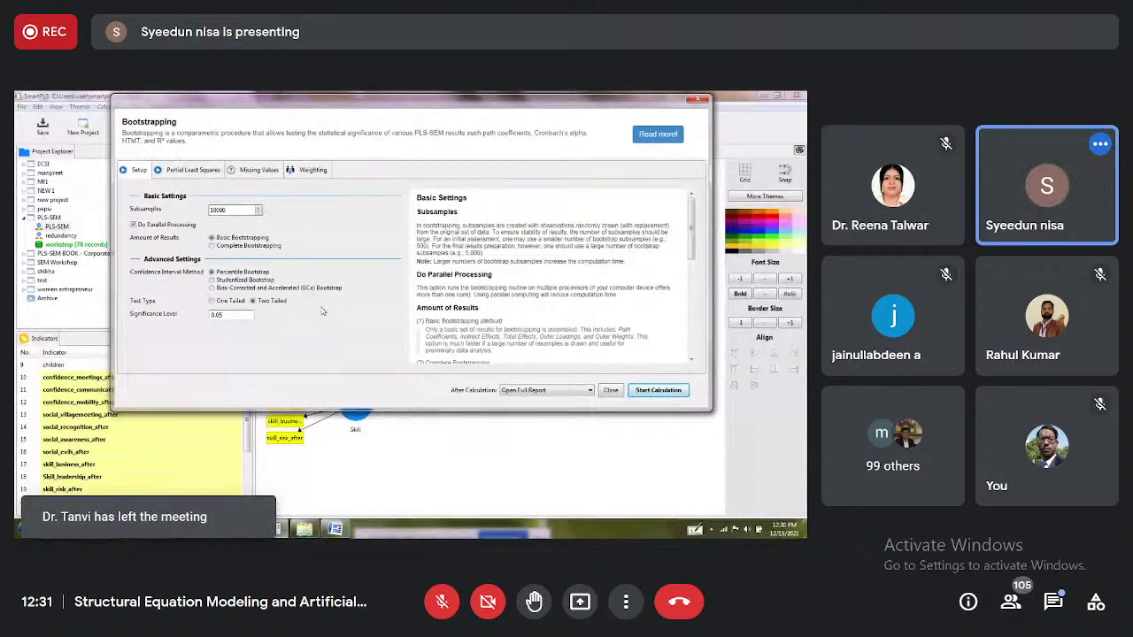
click(203, 169)
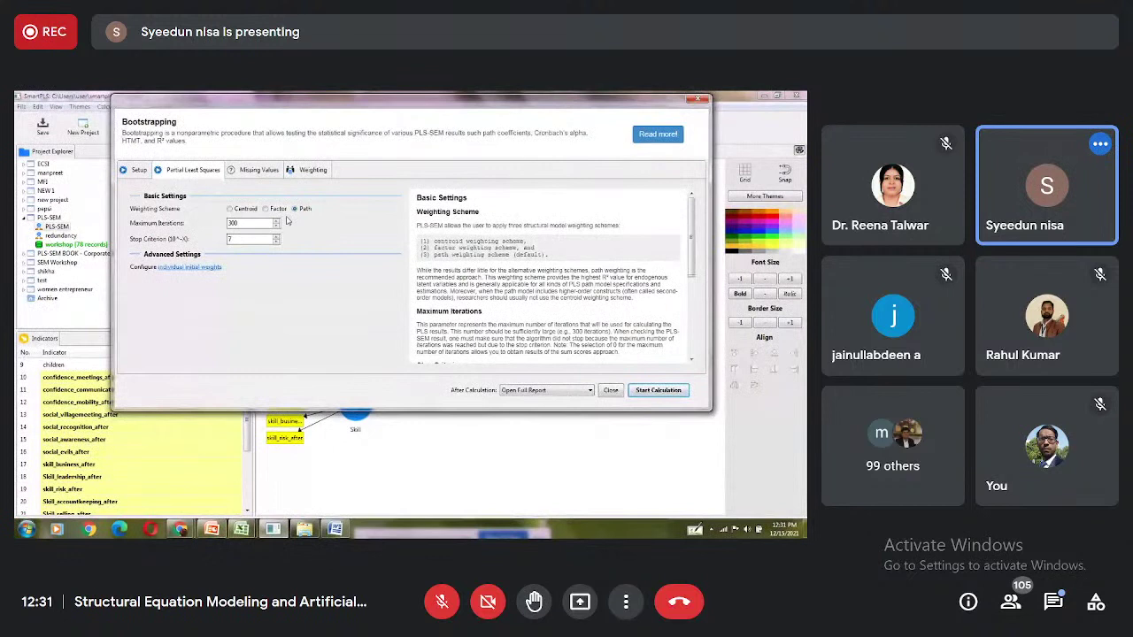
click(659, 390)
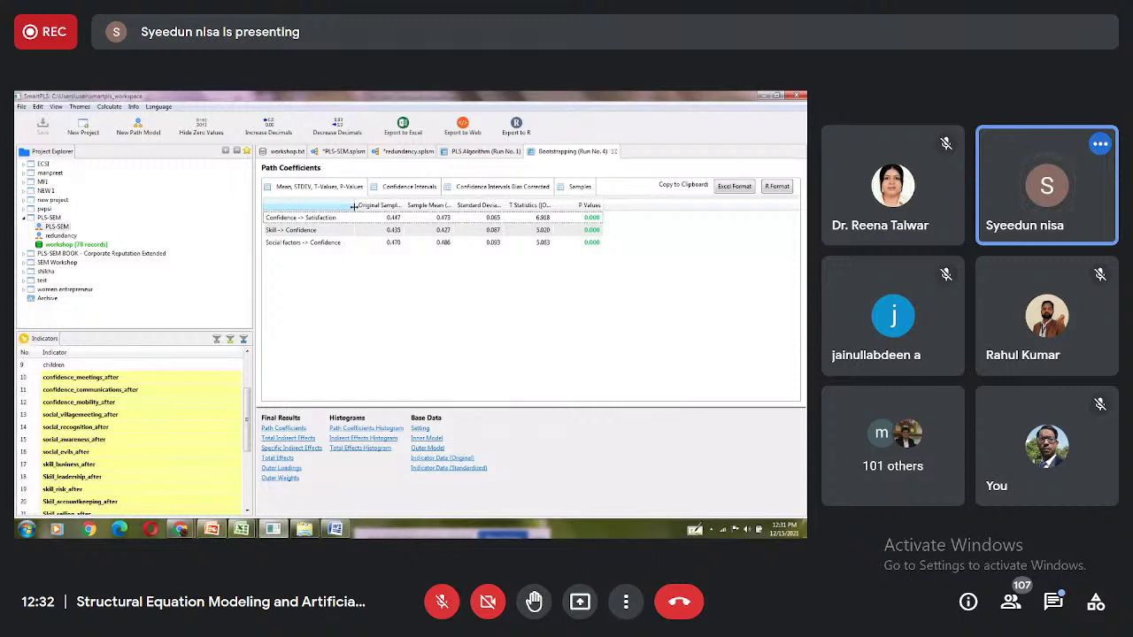
Examine the t-statistics and p-values of all indicators' outer loadings in the bootstrapping report
click(295, 468)
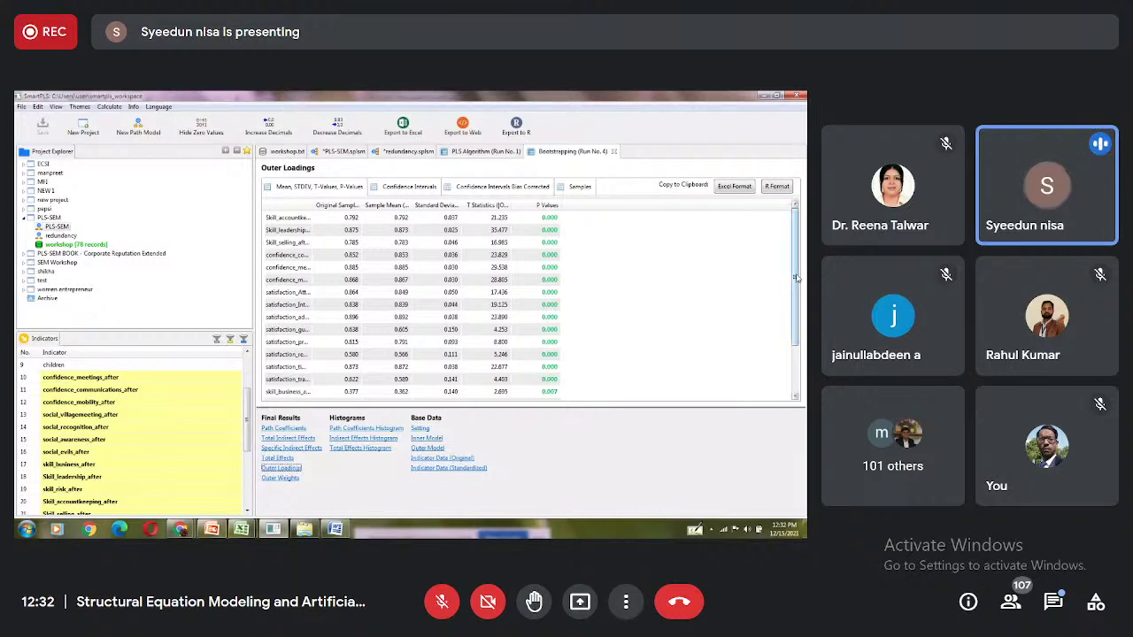
drag(796, 278, 796, 378)
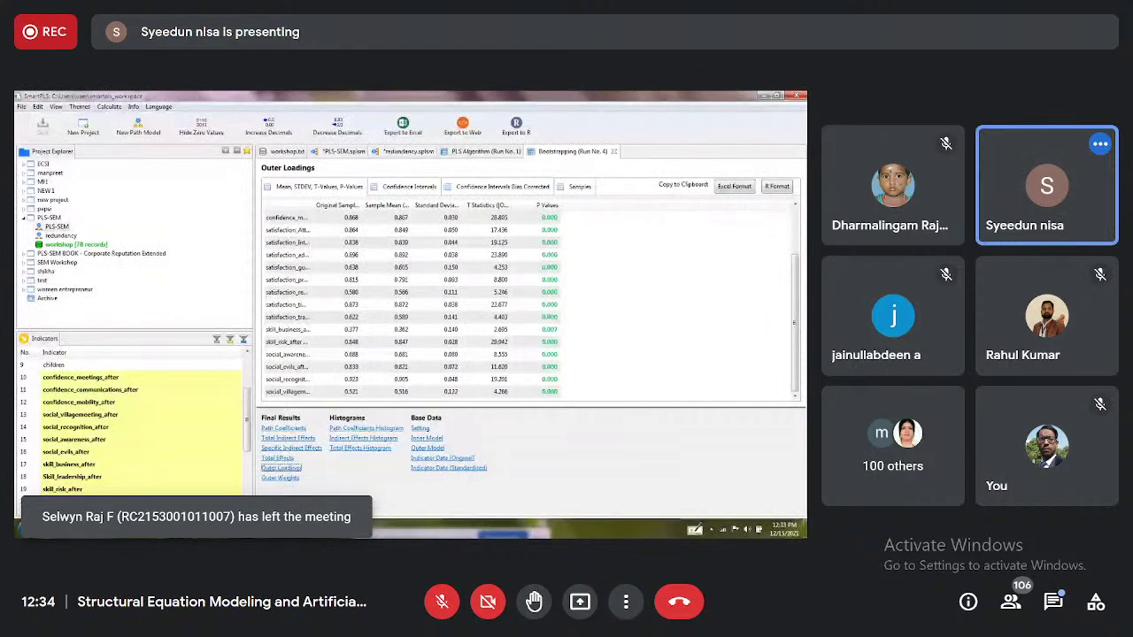
mouse_move(220, 531)
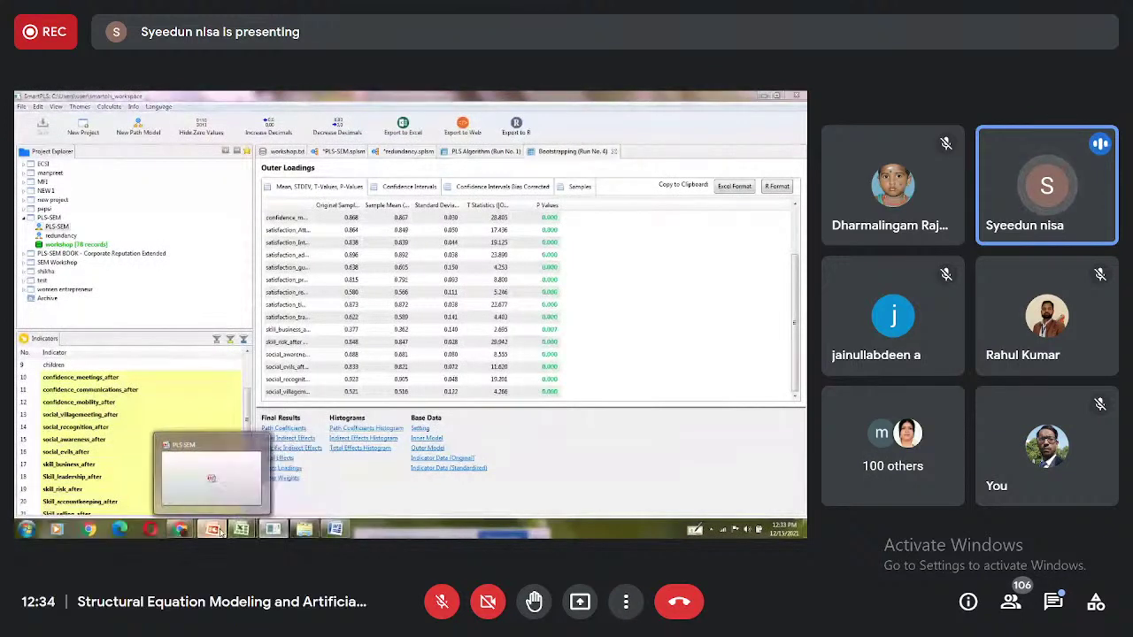
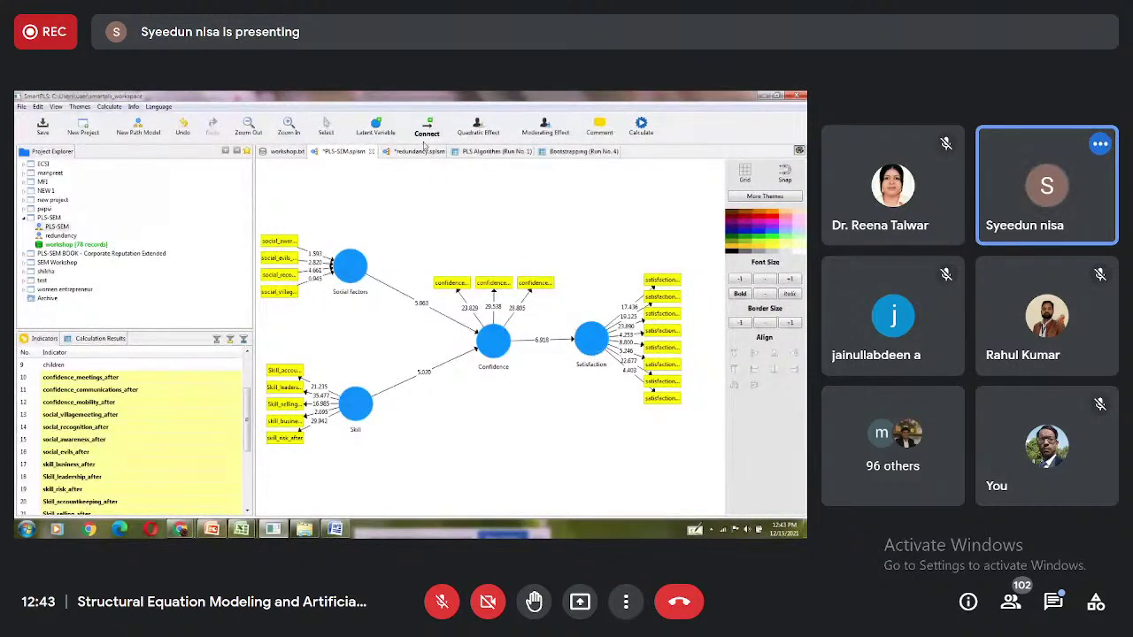
click(327, 127)
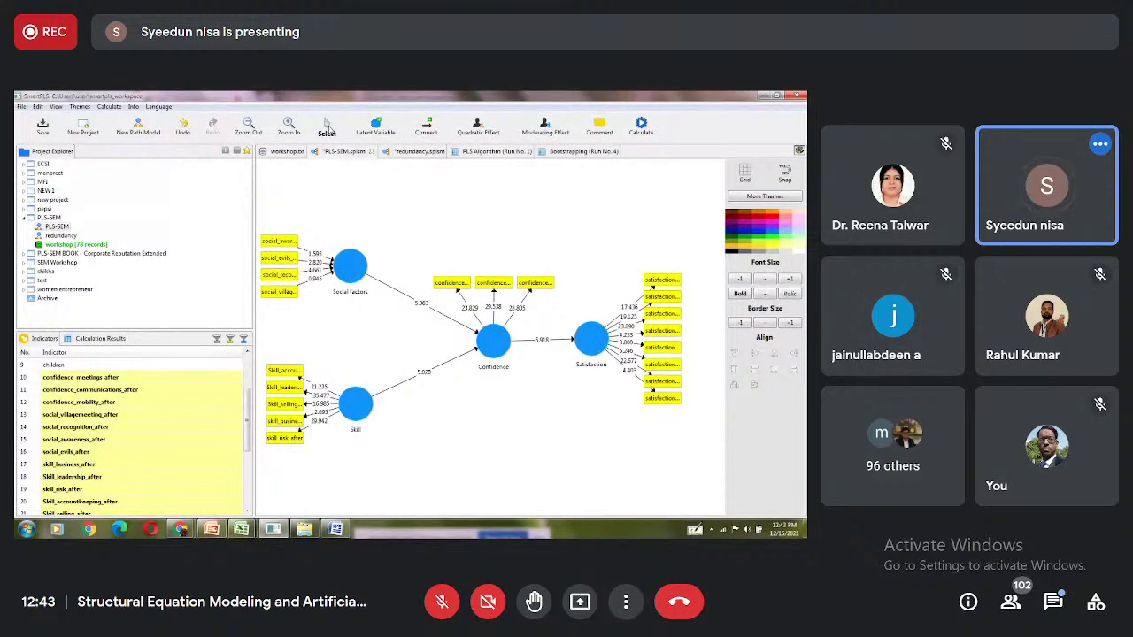
click(590, 342)
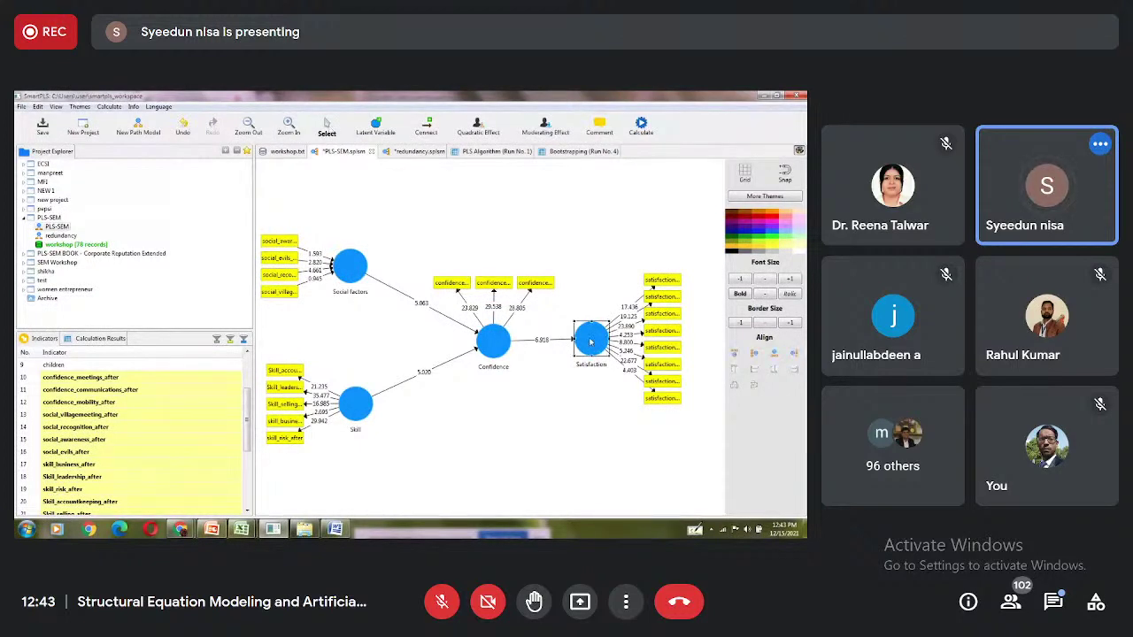
right_click(591, 343)
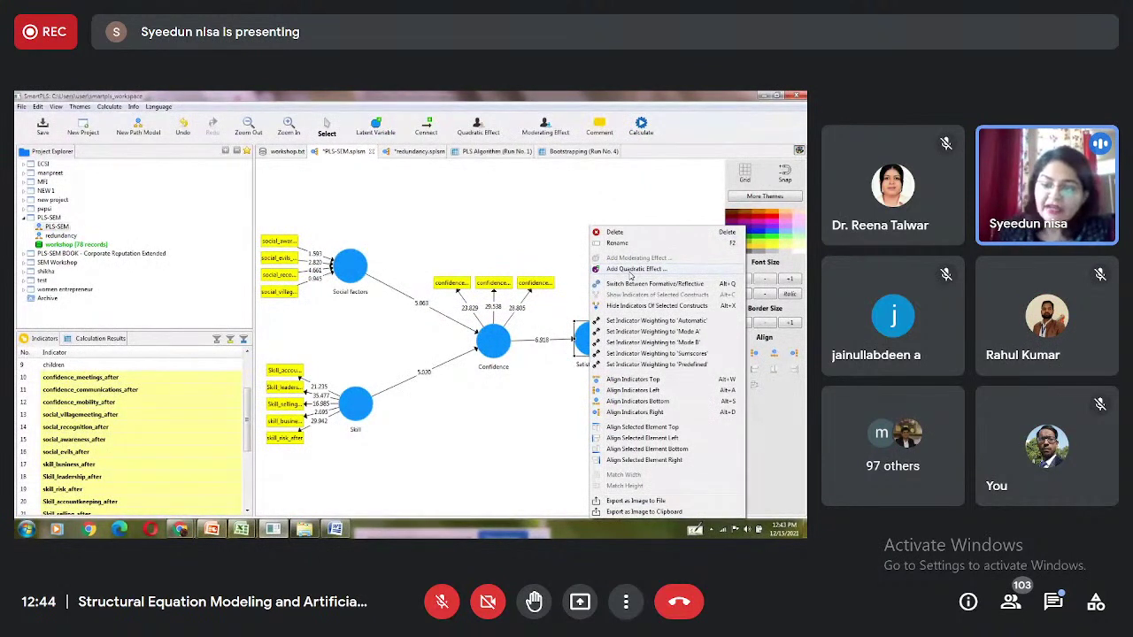
click(630, 270)
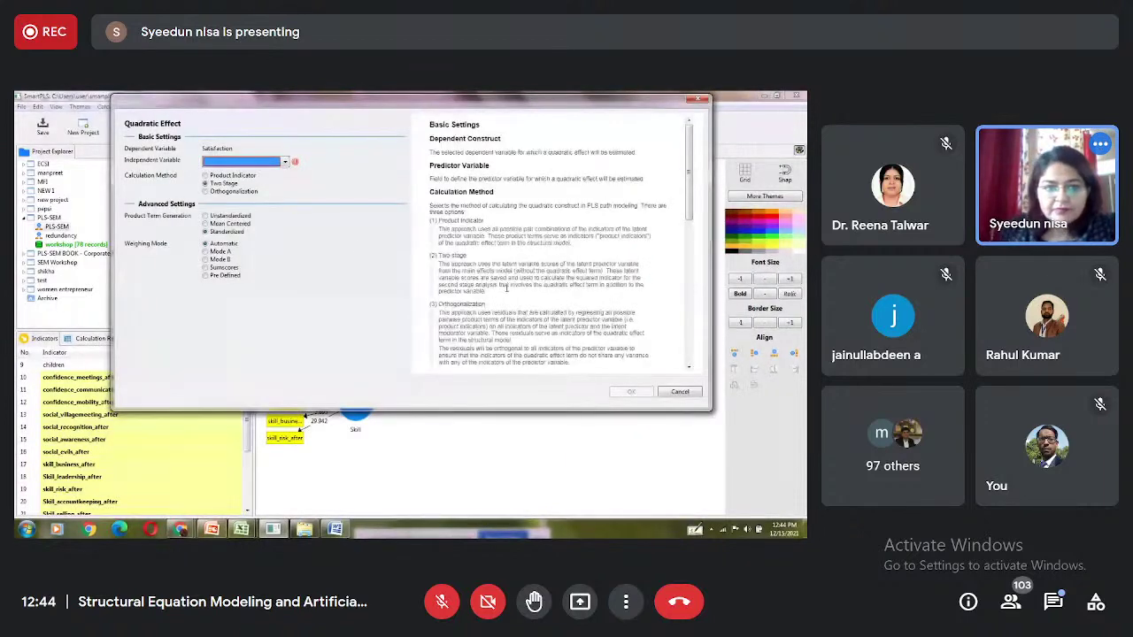
click(702, 100)
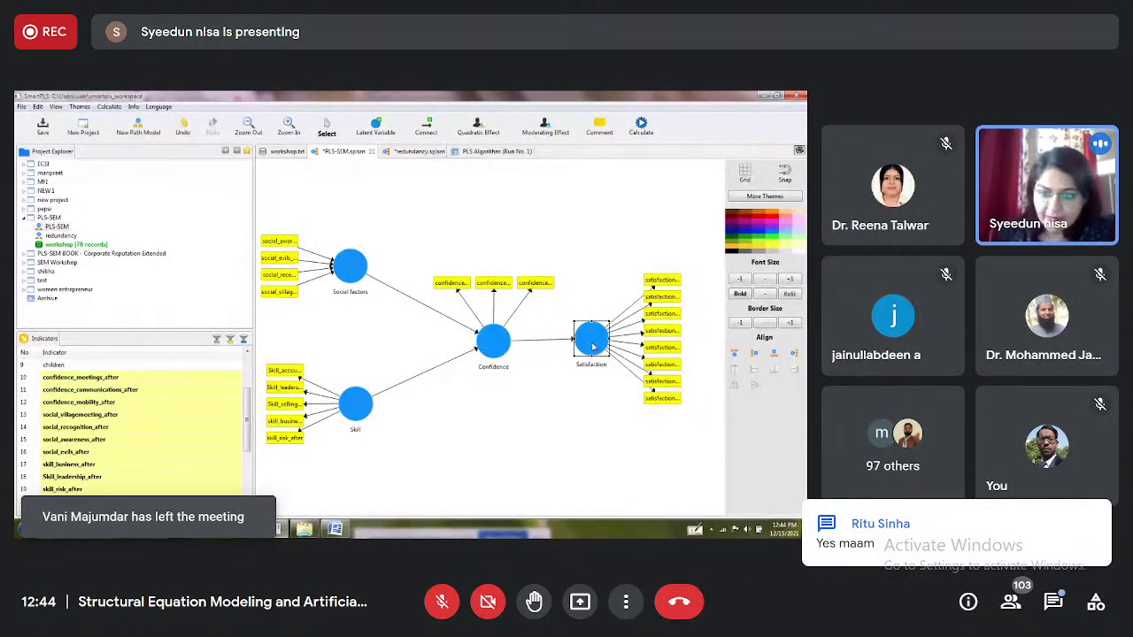
Add a quadratic effect on Satisfaction with Confidence as the independent variable, using the Two Stage method and Standardized product terms
right_click(592, 346)
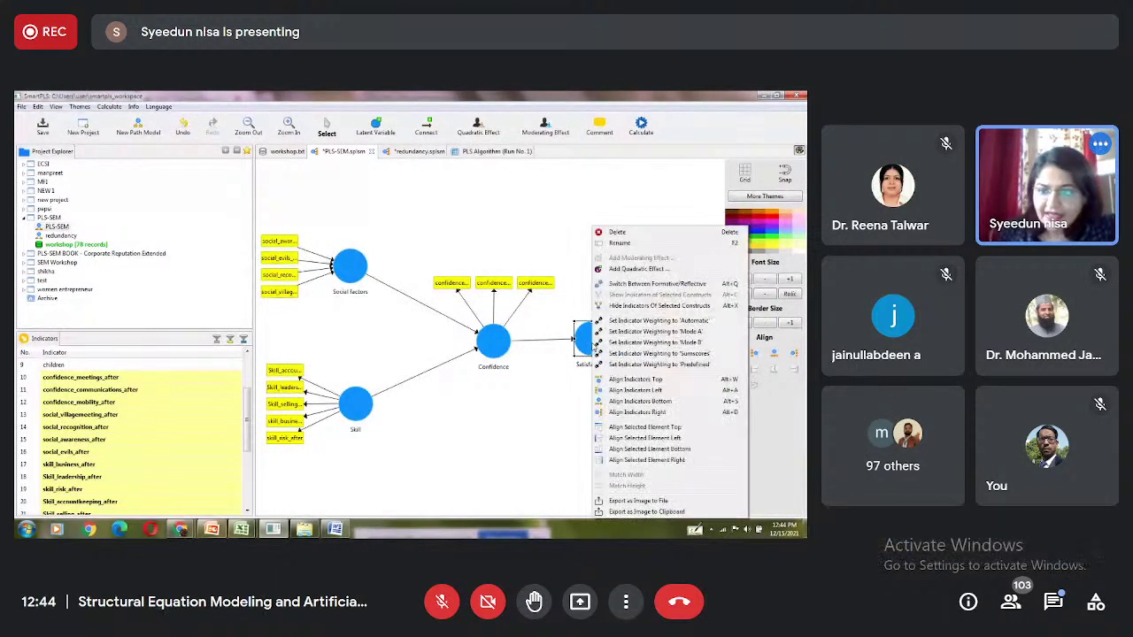
click(626, 270)
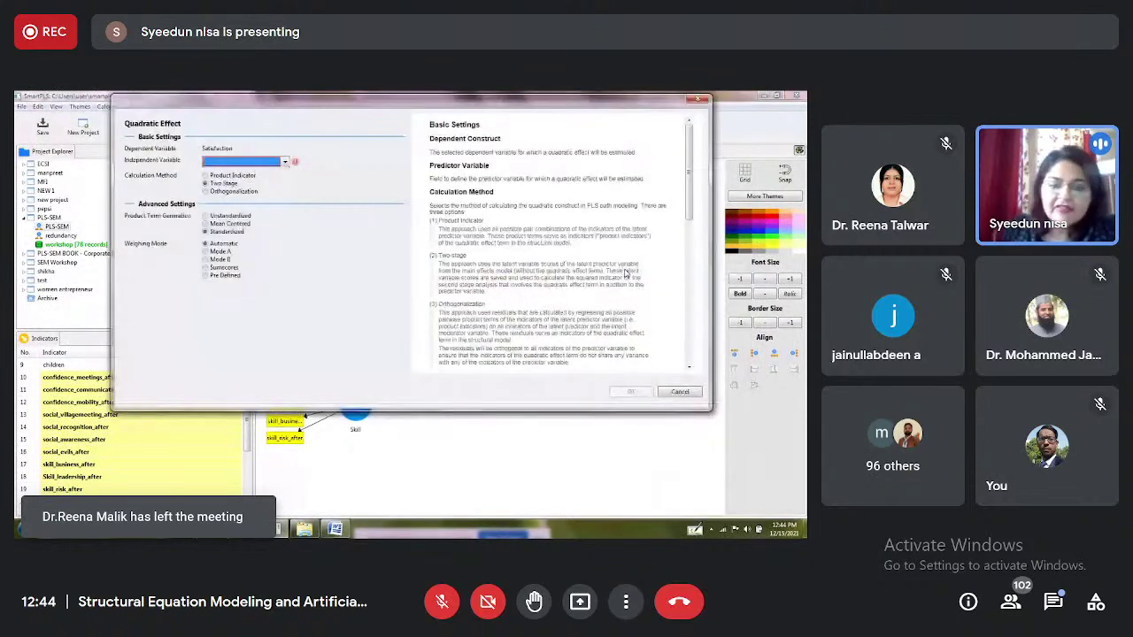
click(285, 162)
click(285, 163)
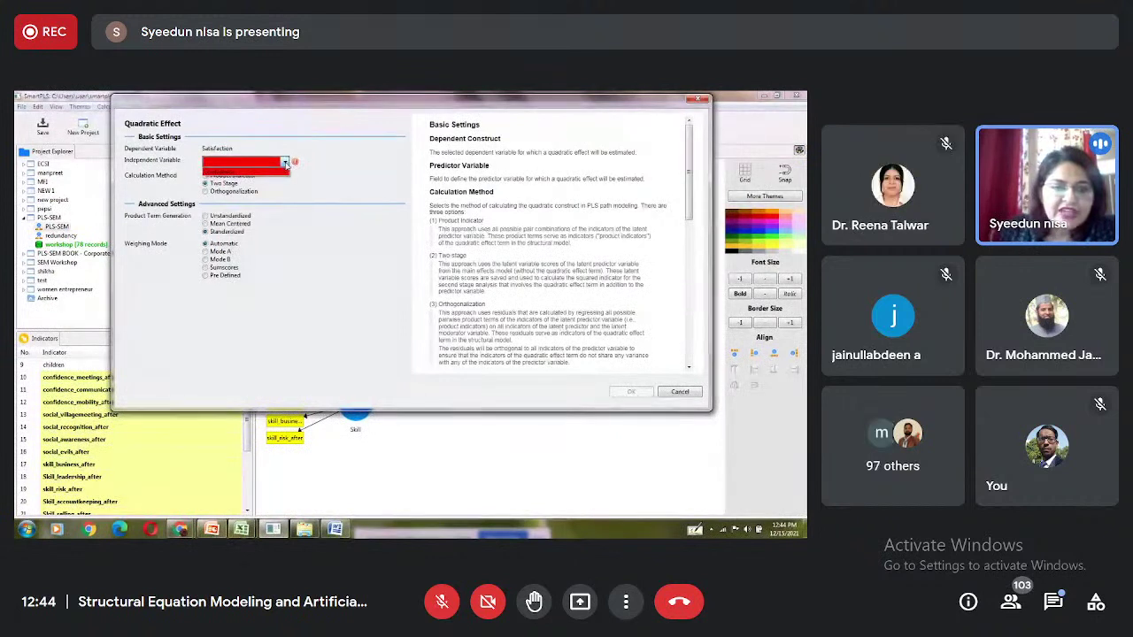
click(276, 173)
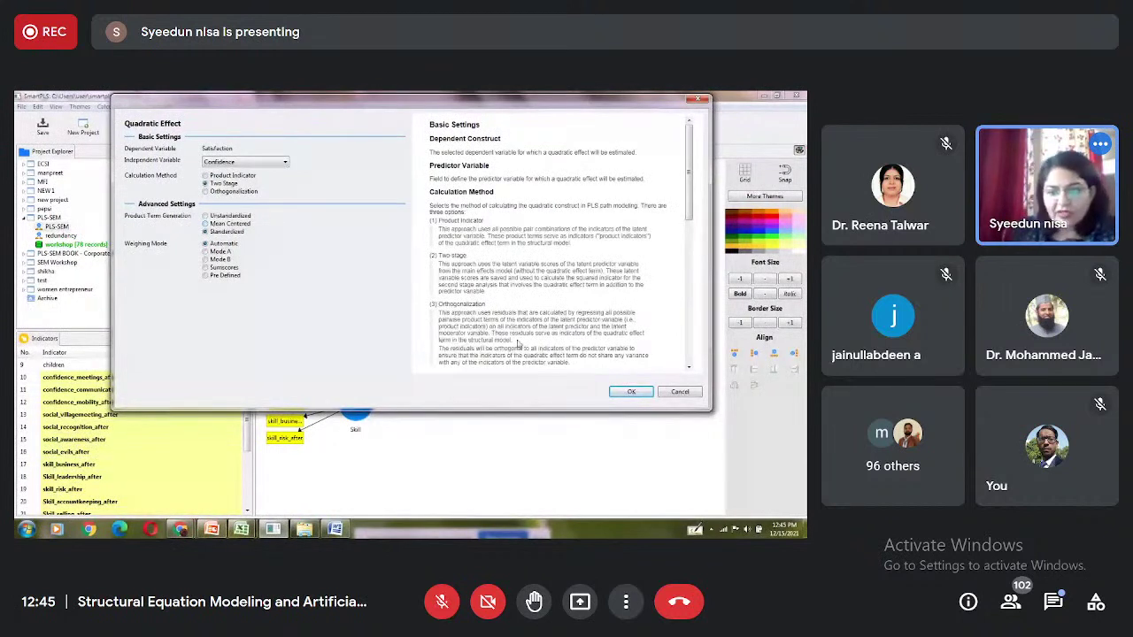
click(632, 393)
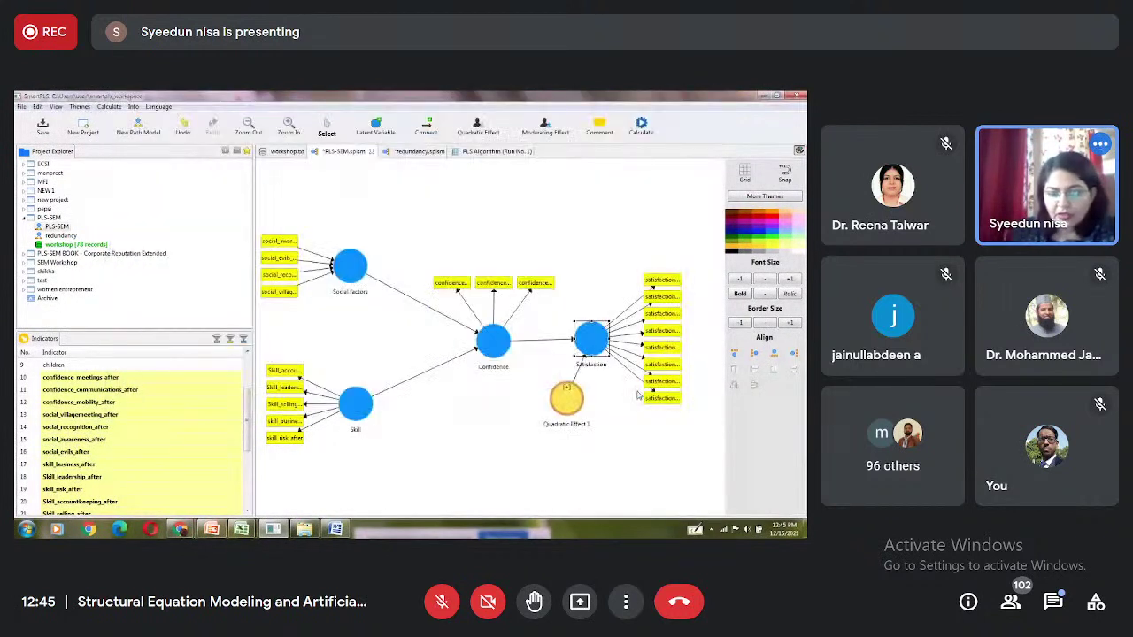
Rename the quadratic effect attached to Satisfaction as Confidence QE
click(568, 404)
right_click(568, 404)
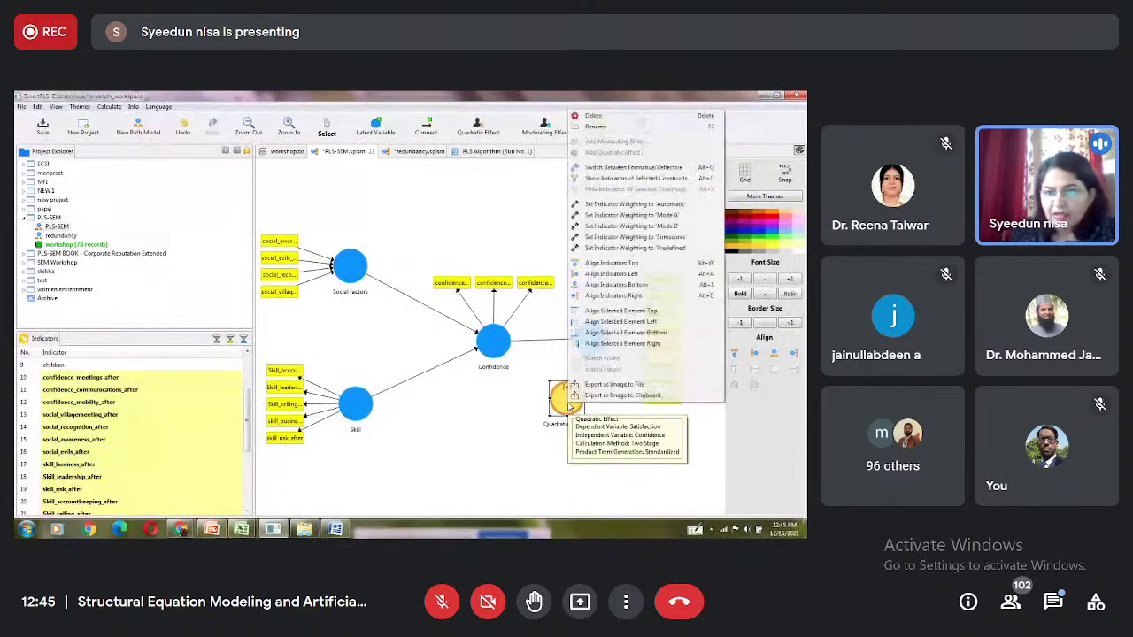
click(586, 128)
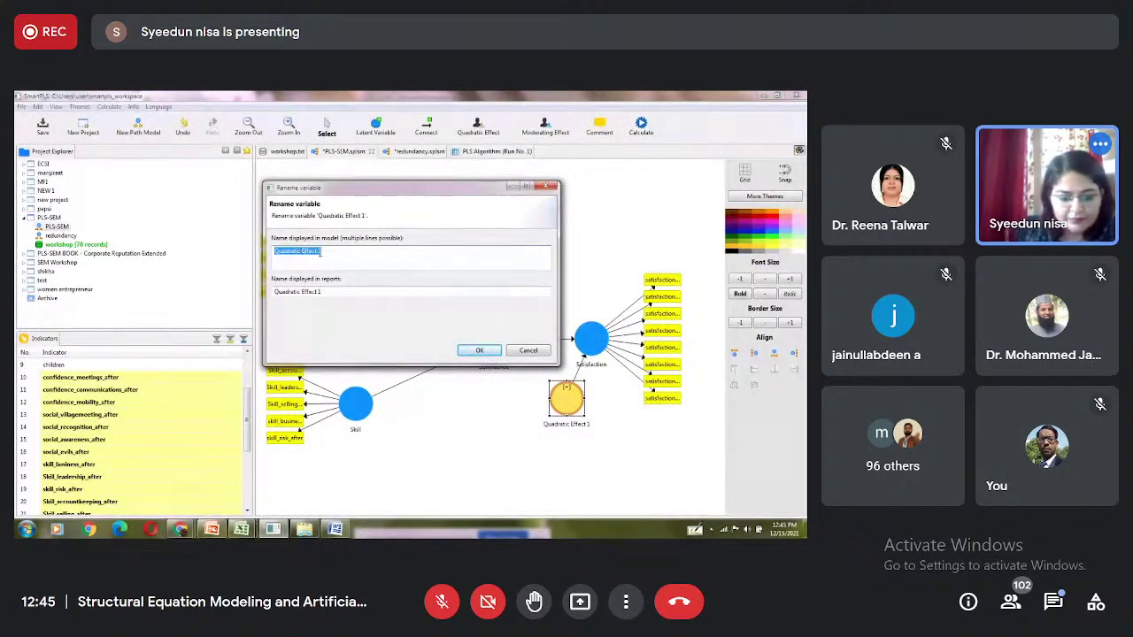
text(Con)
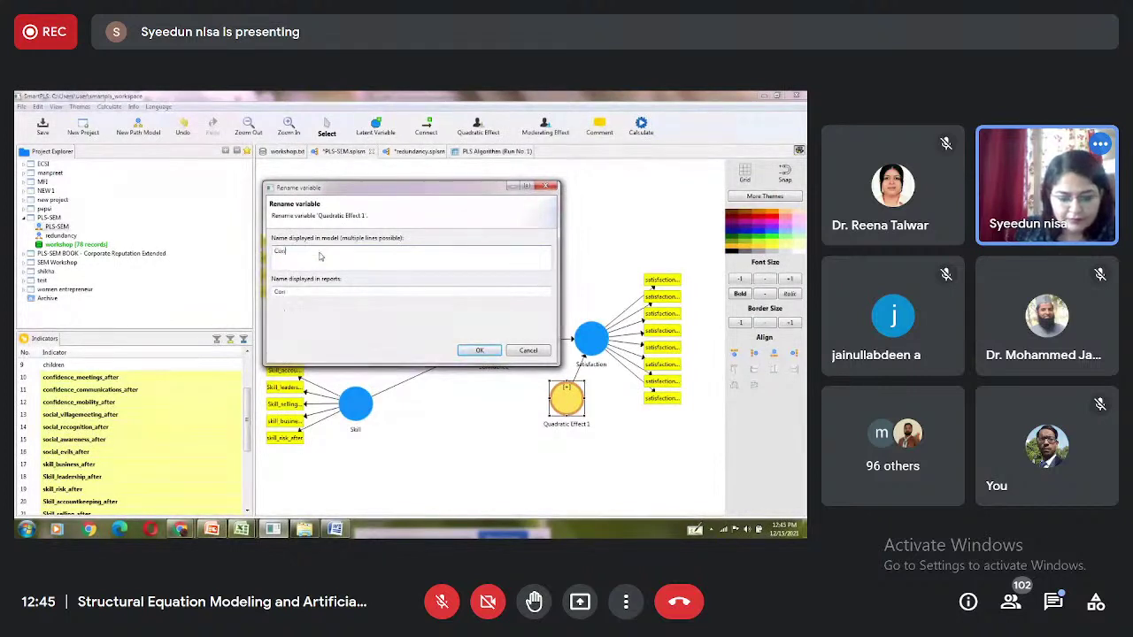
text(fidence)
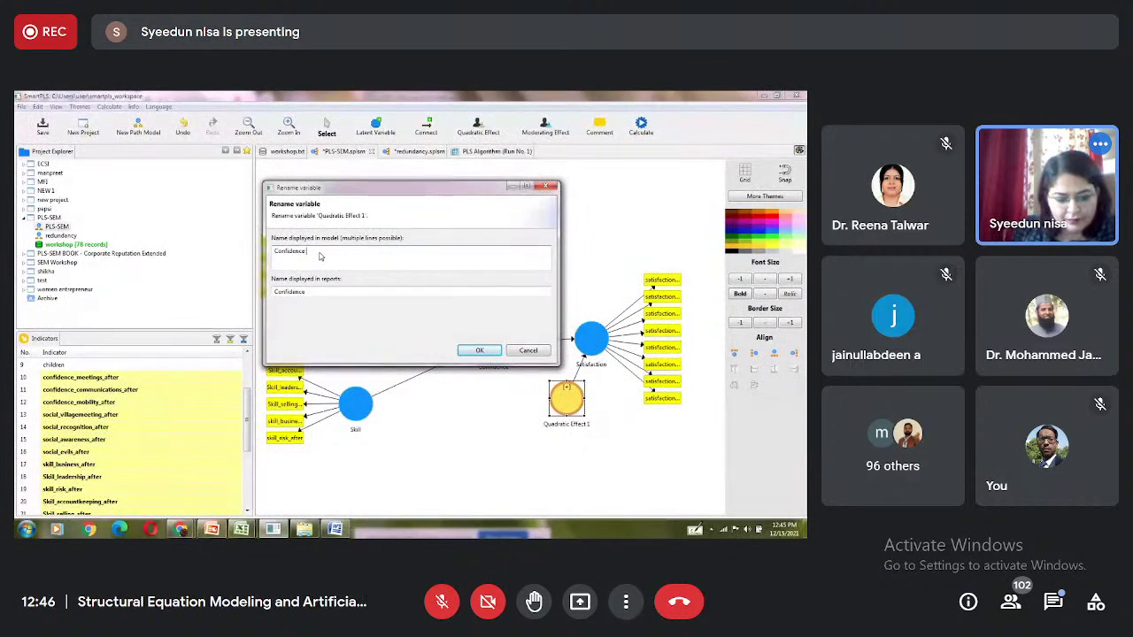
text( QE)
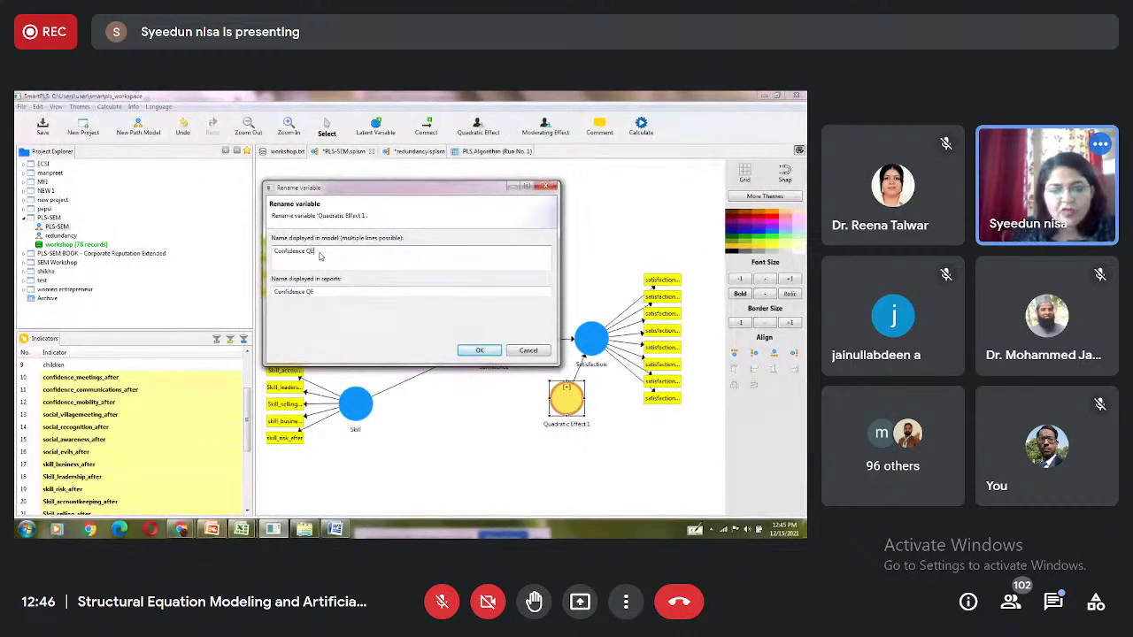
click(480, 350)
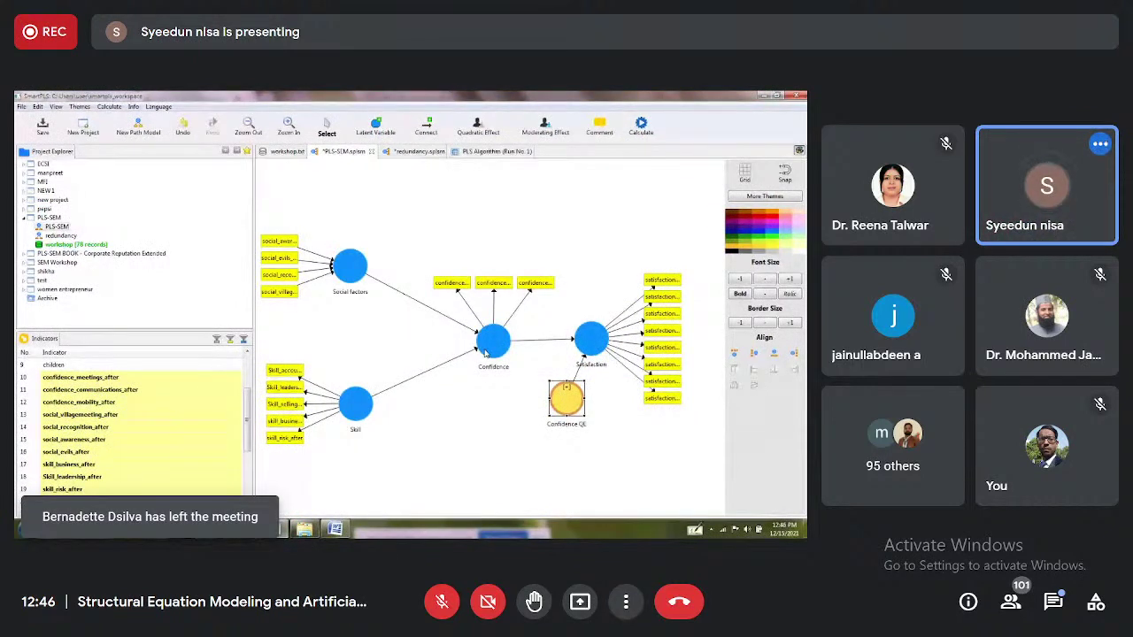
Add a quadratic effect on Confidence with Skill as the independent variable, using the Two Stage method and Standardized product terms
click(494, 350)
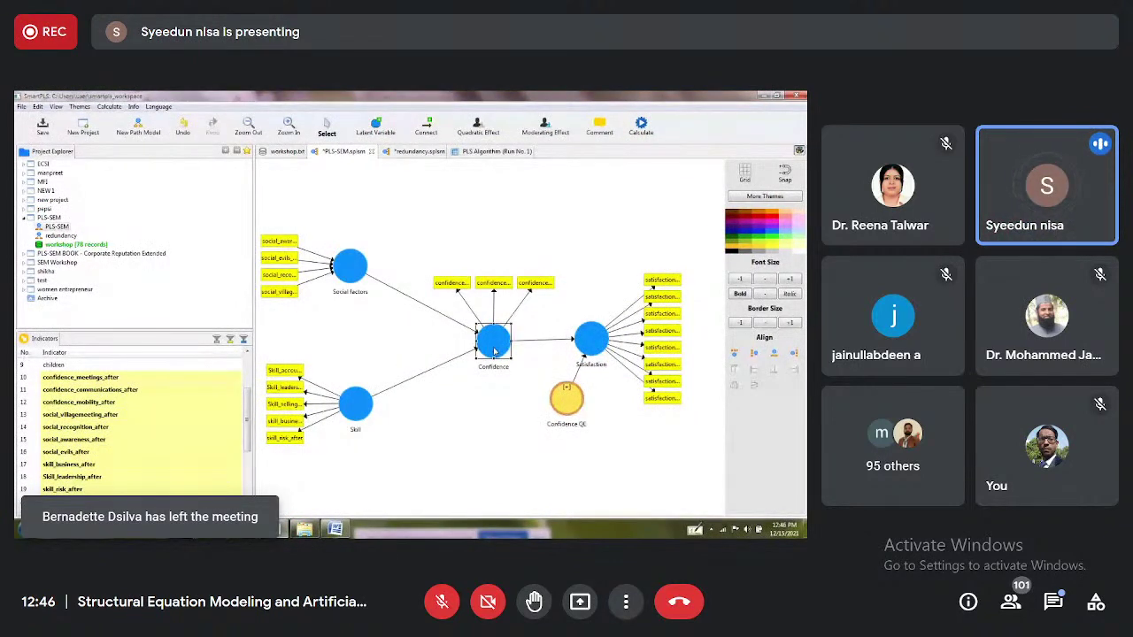
right_click(494, 350)
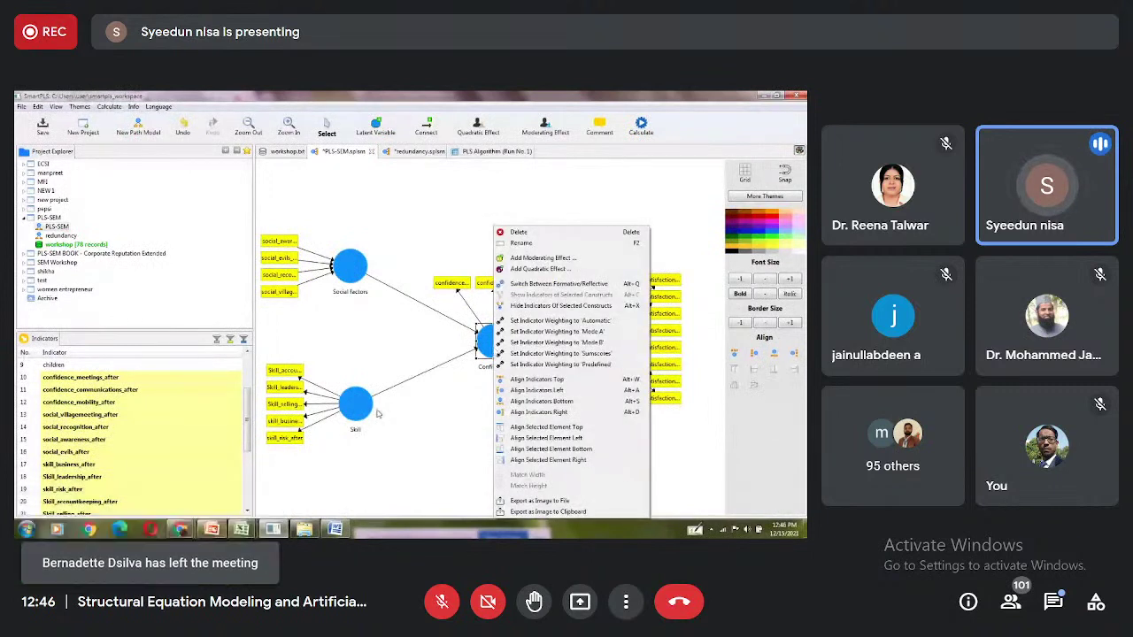
click(549, 270)
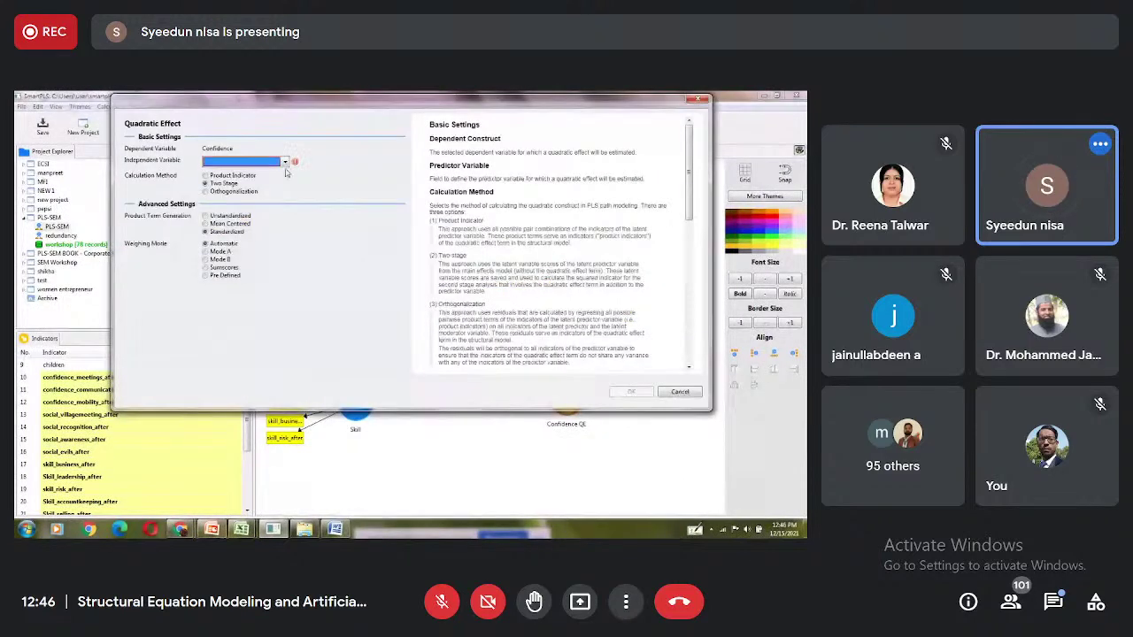
click(285, 164)
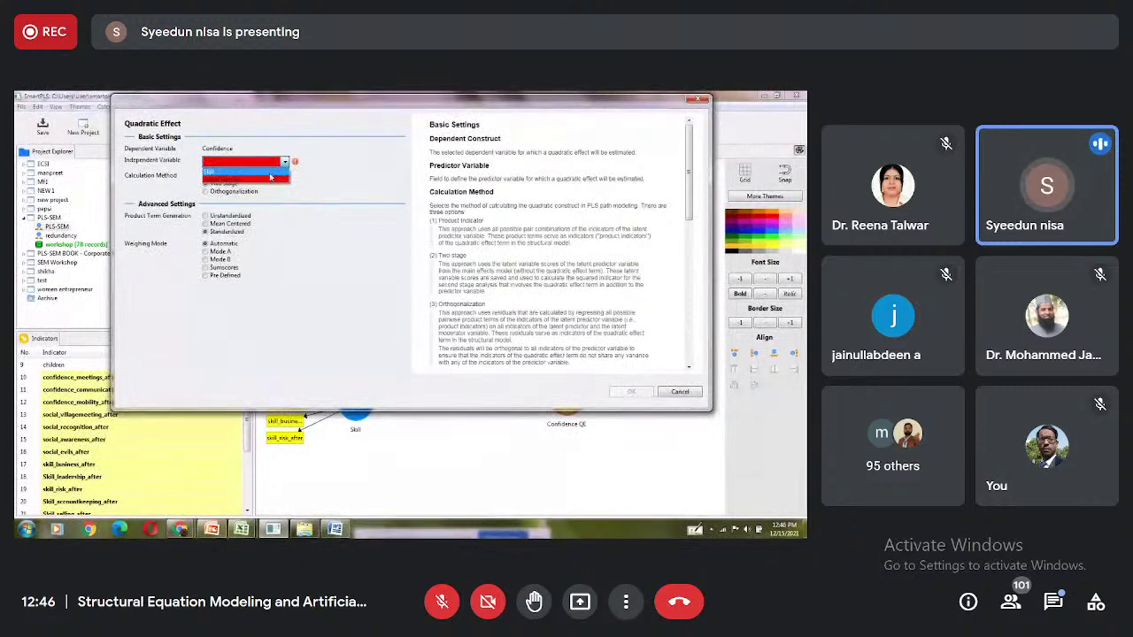
click(270, 173)
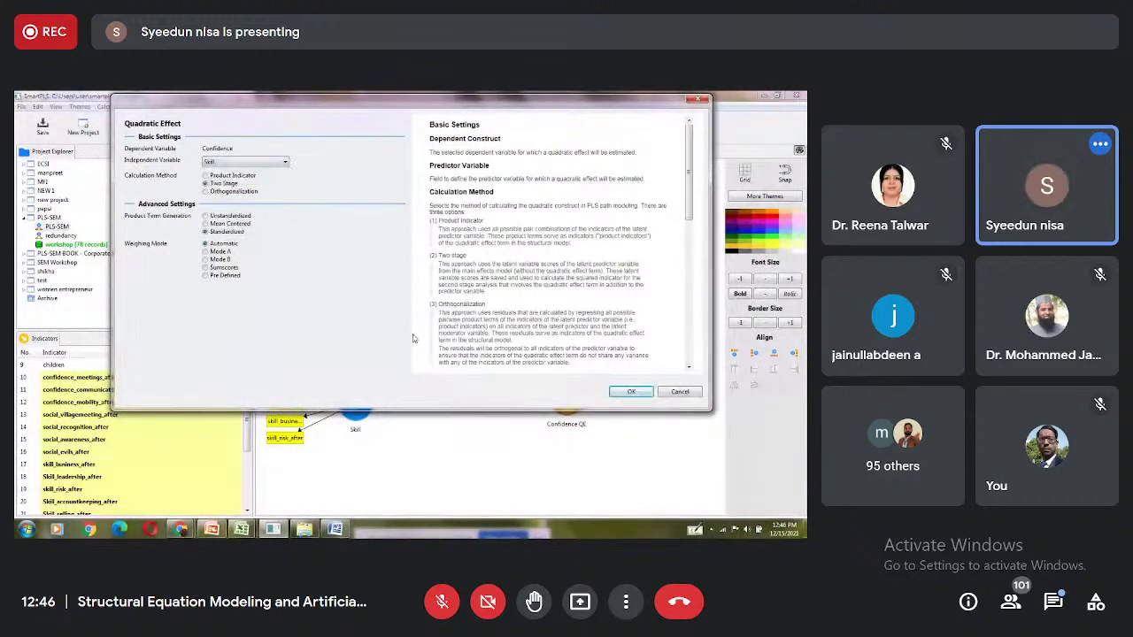
click(631, 393)
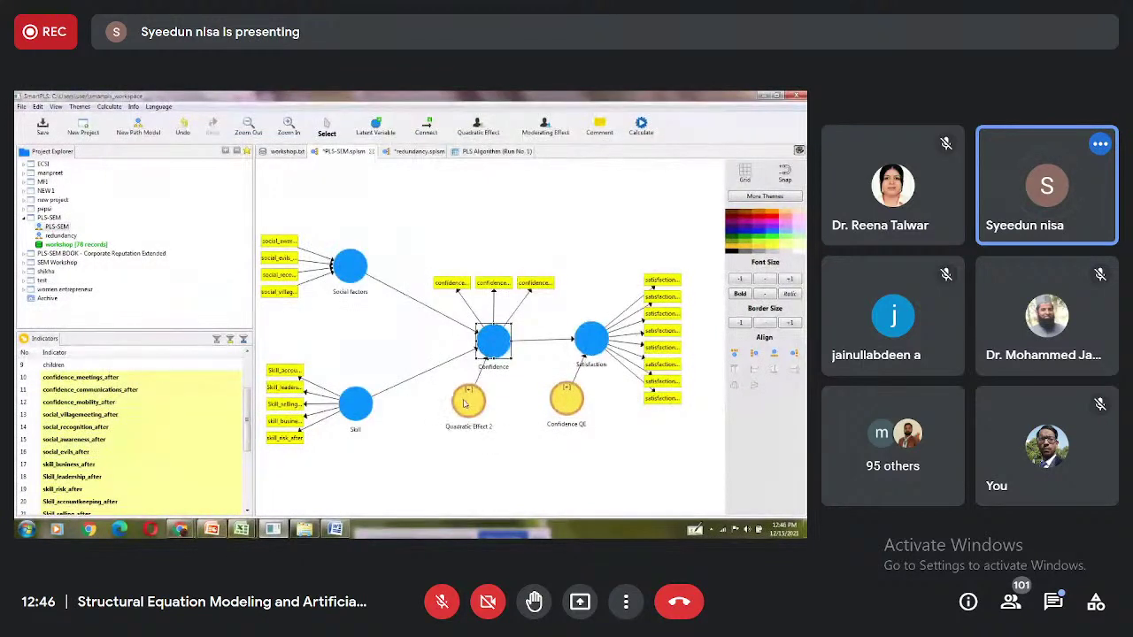
Rename the Skill quadratic effect attached to Confidence as Skill QE
right_click(463, 403)
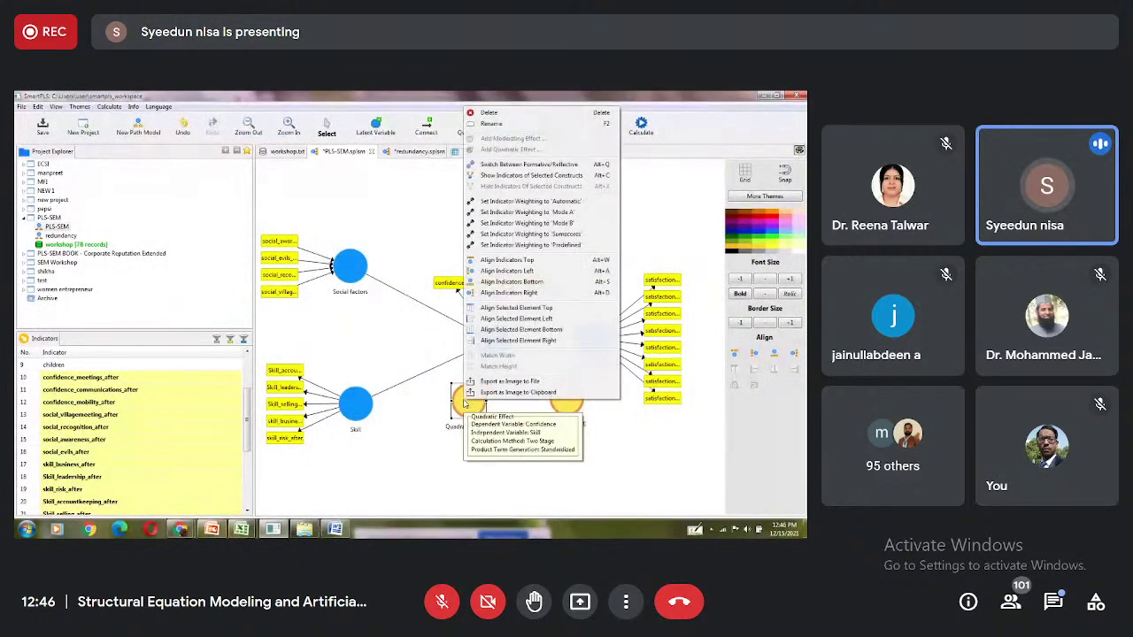
click(493, 124)
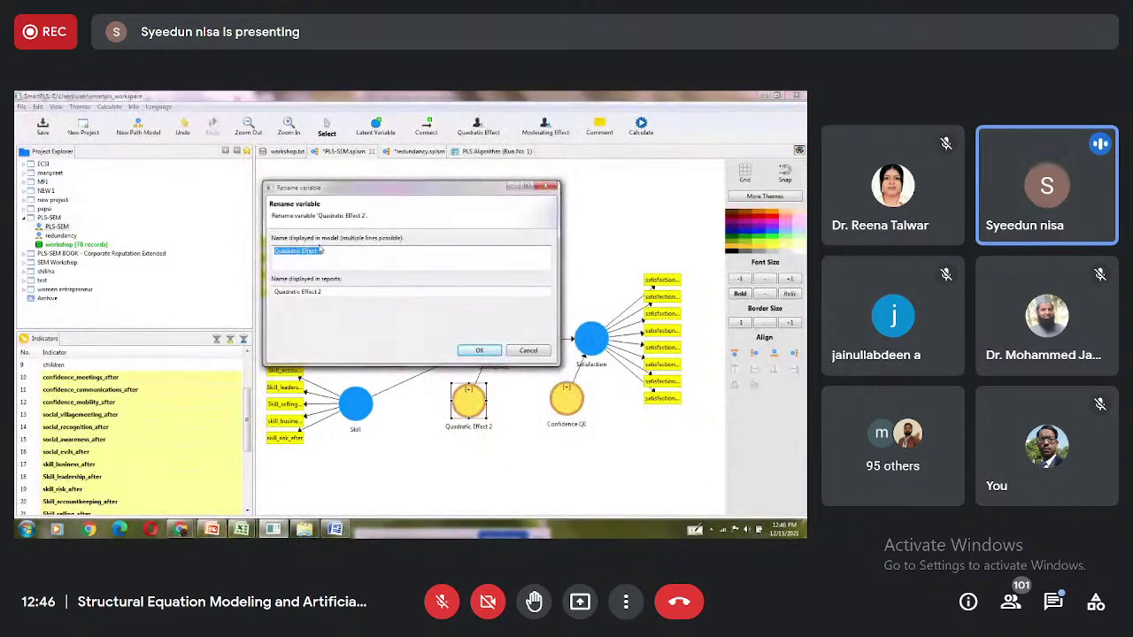
text(Skill)
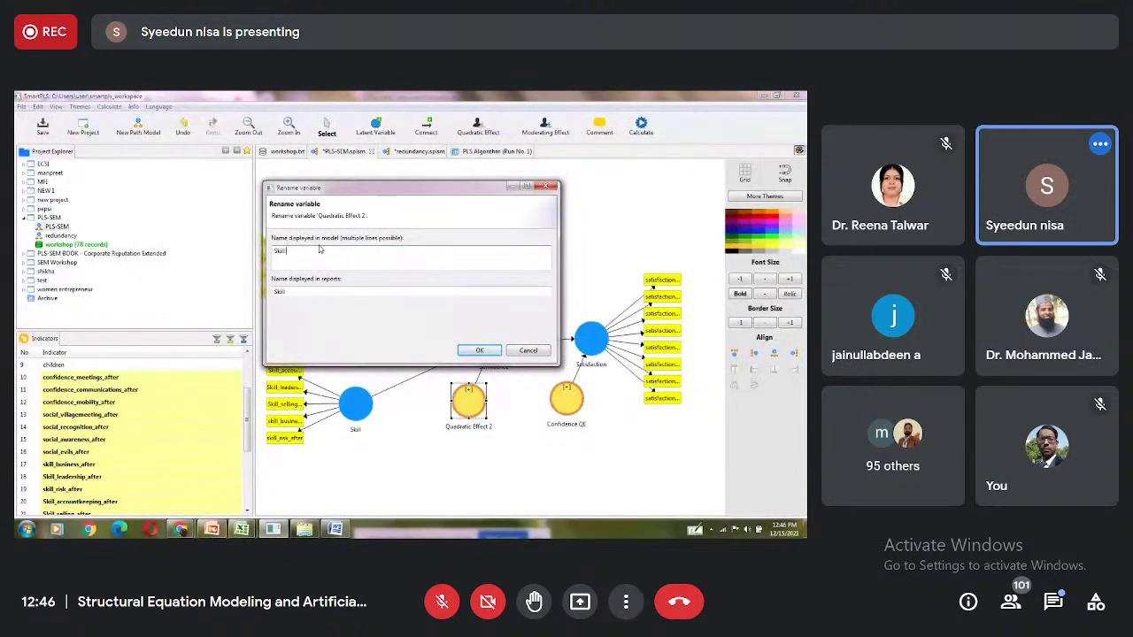
text( QE)
click(479, 350)
Add a Two Stage, Standardized quadratic effect on Confidence with Social factors as the independent variable, and space the two effect nodes below Confidence apart
click(493, 341)
right_click(492, 340)
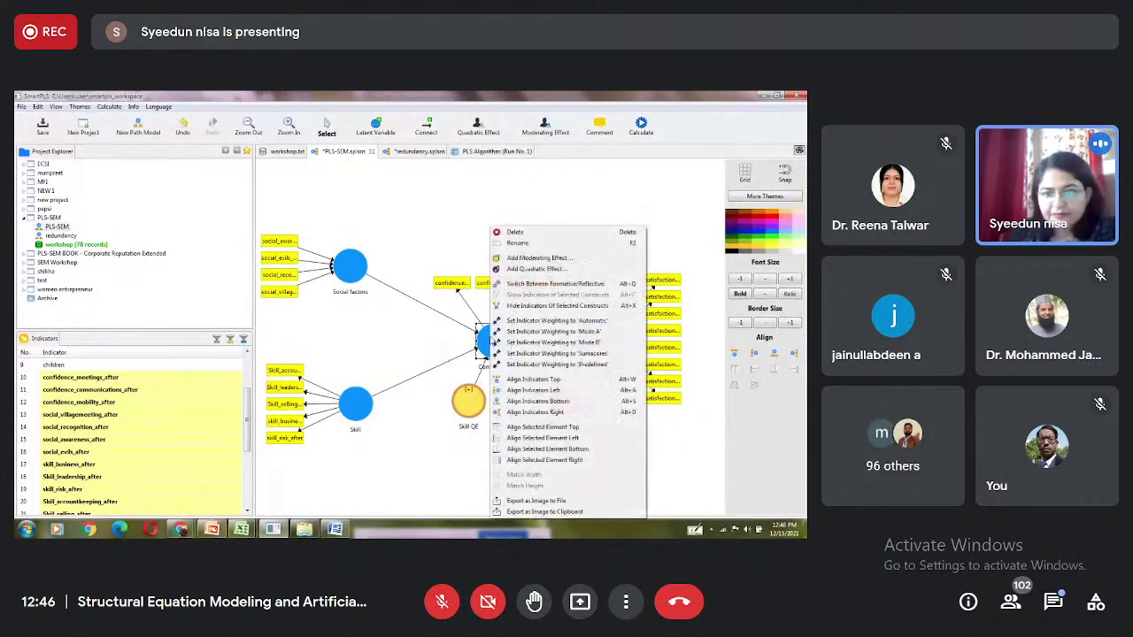
click(531, 269)
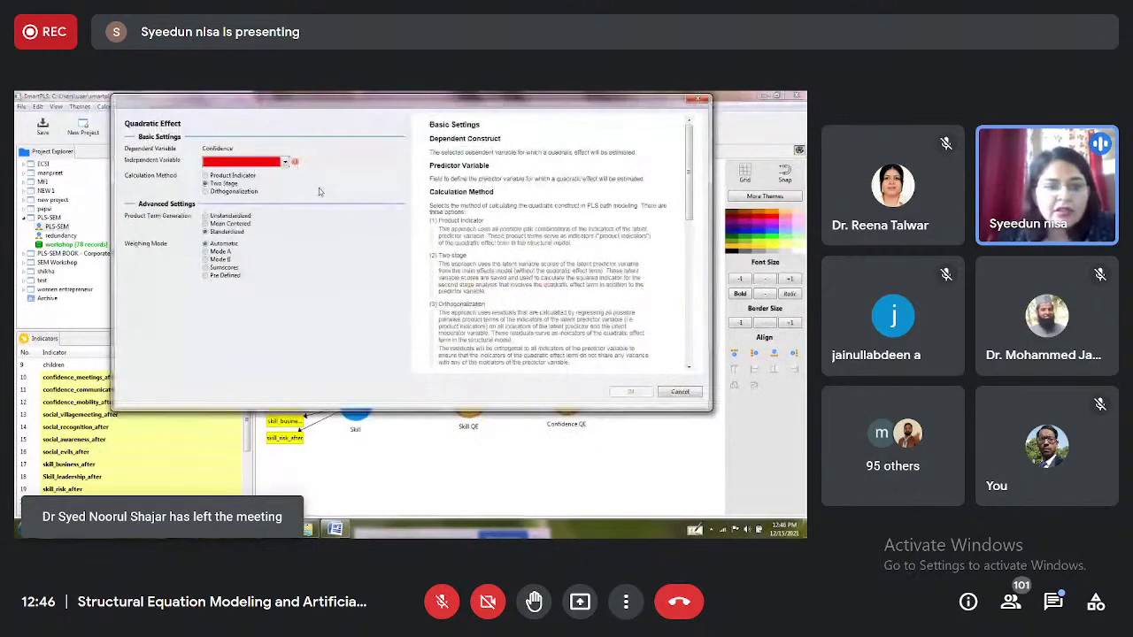
click(285, 163)
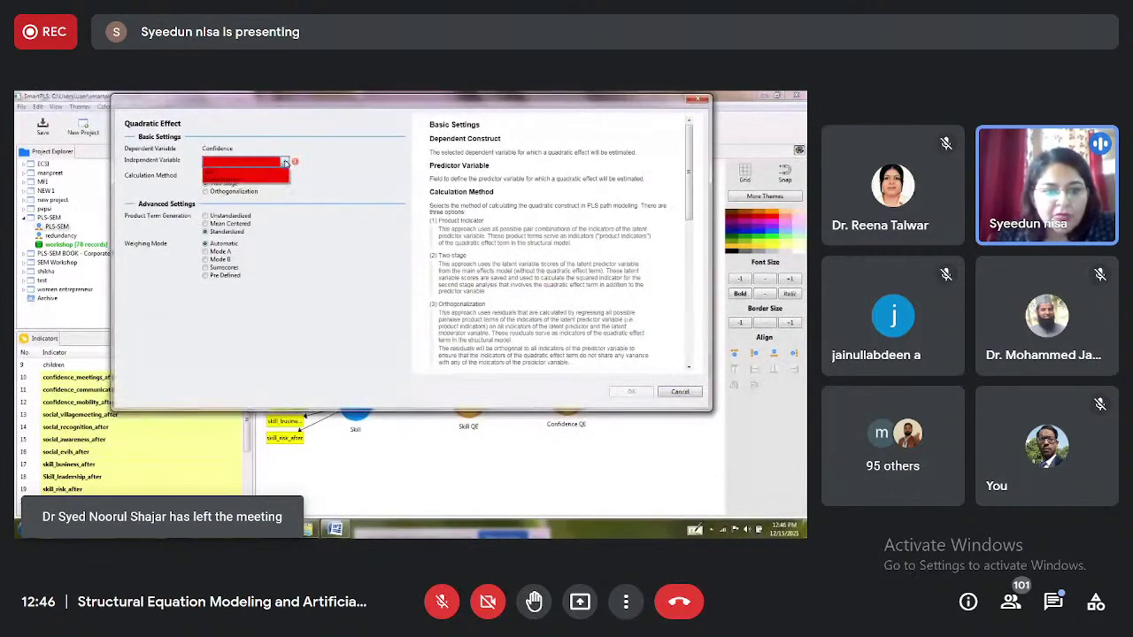
click(276, 181)
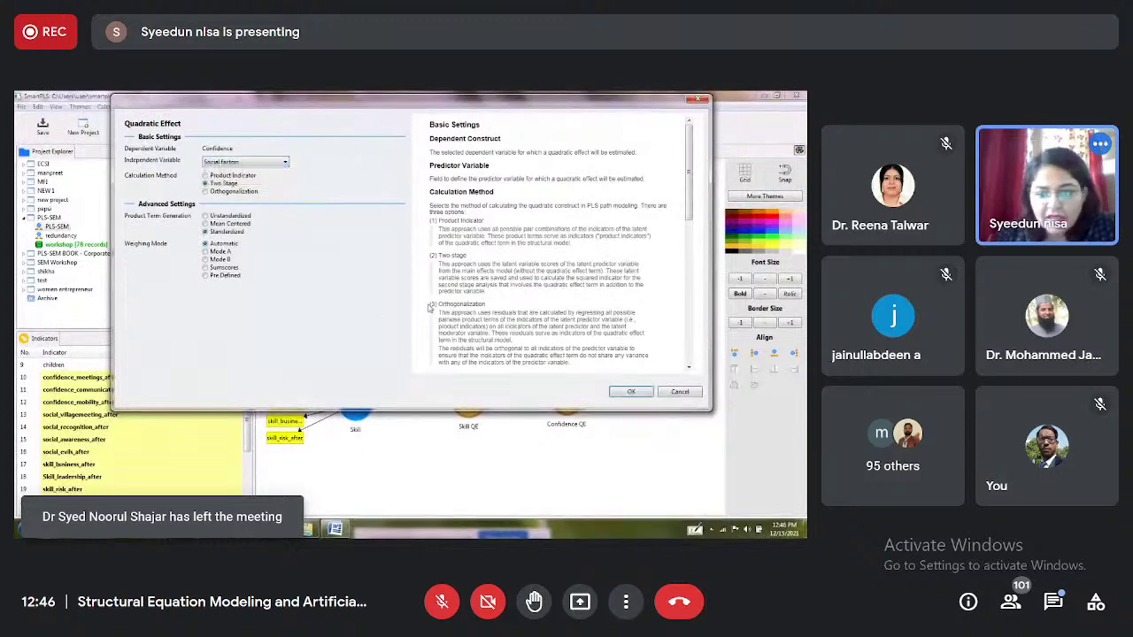
click(641, 392)
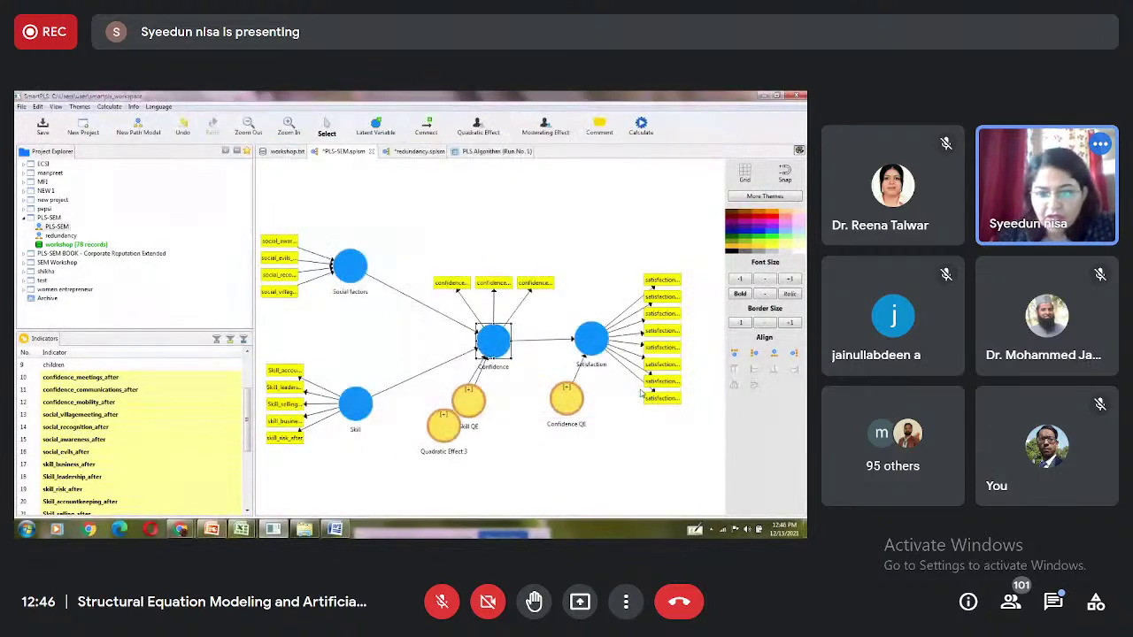
drag(453, 430, 491, 423)
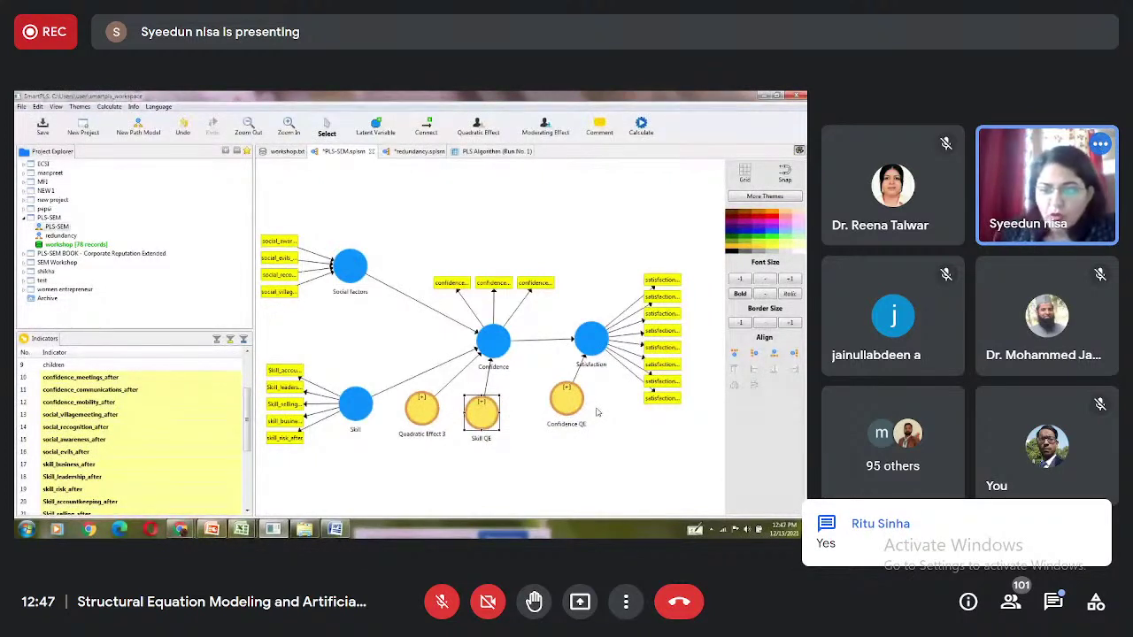
Run basic bootstrapping with 10000 subsamples, percentile intervals and a two-tailed 0.05 test, and widen the path name column in the Path Coefficients table
click(642, 129)
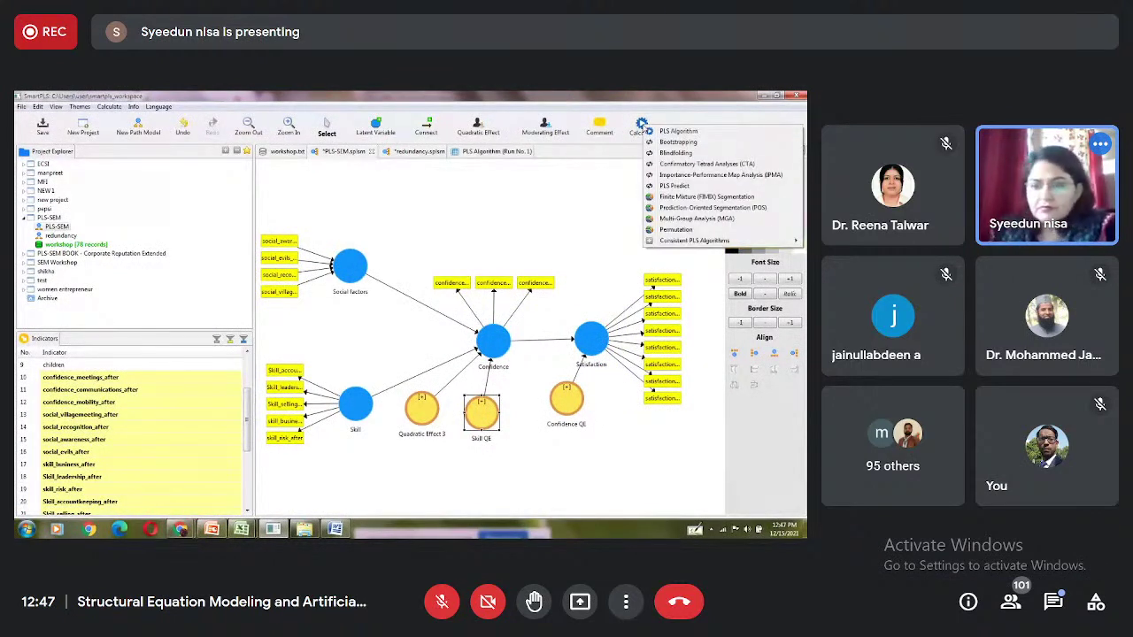
click(667, 143)
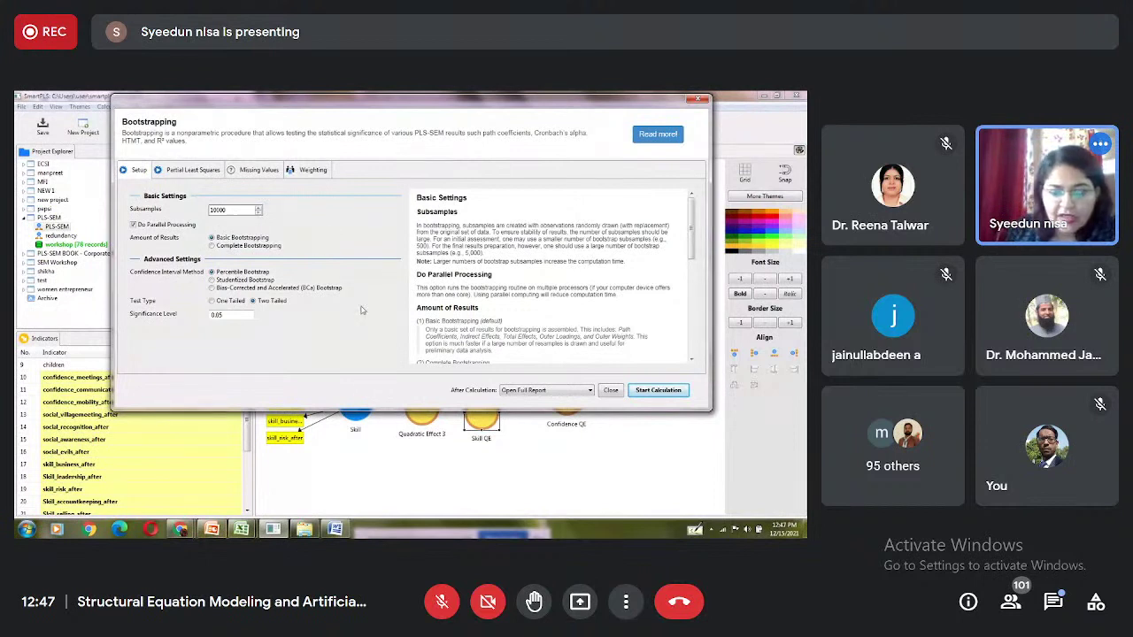
click(658, 391)
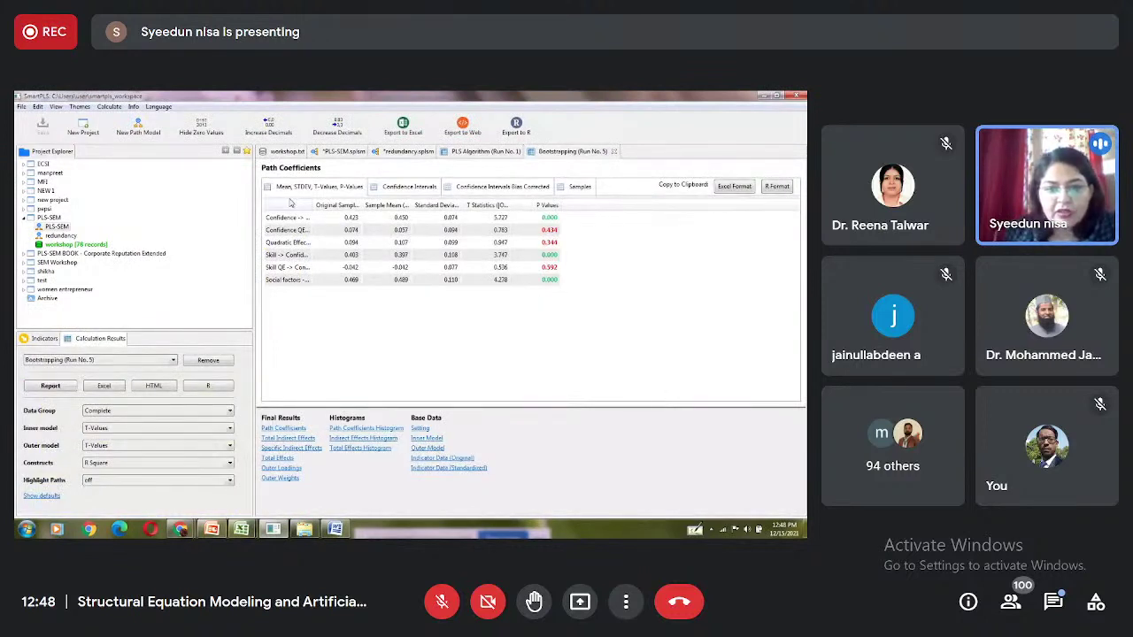
drag(311, 205, 371, 209)
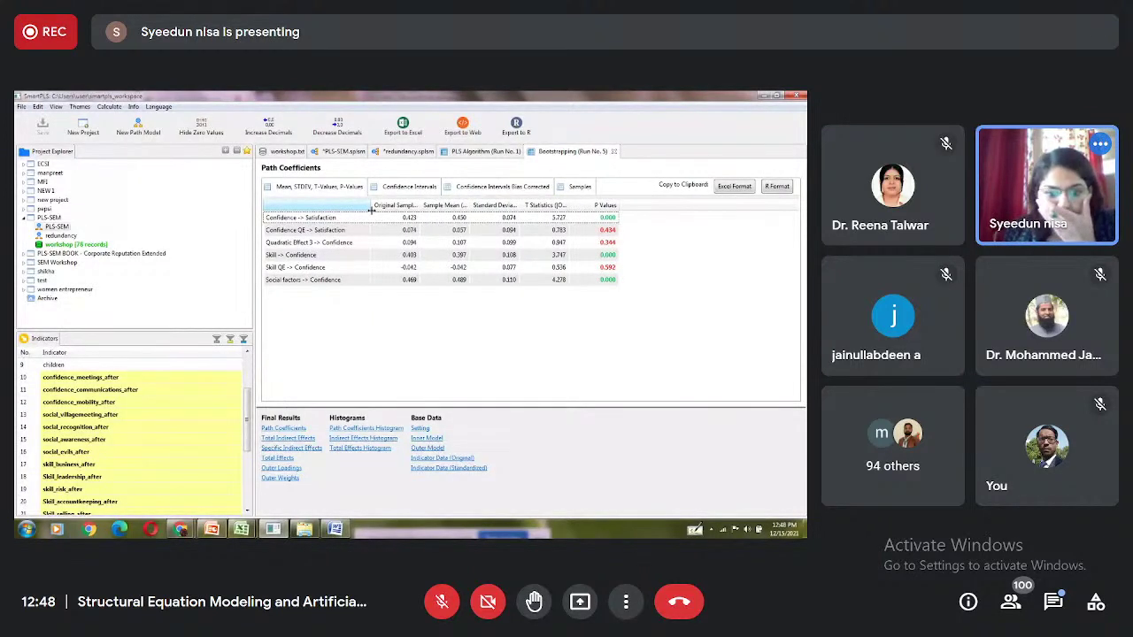
drag(372, 209, 372, 209)
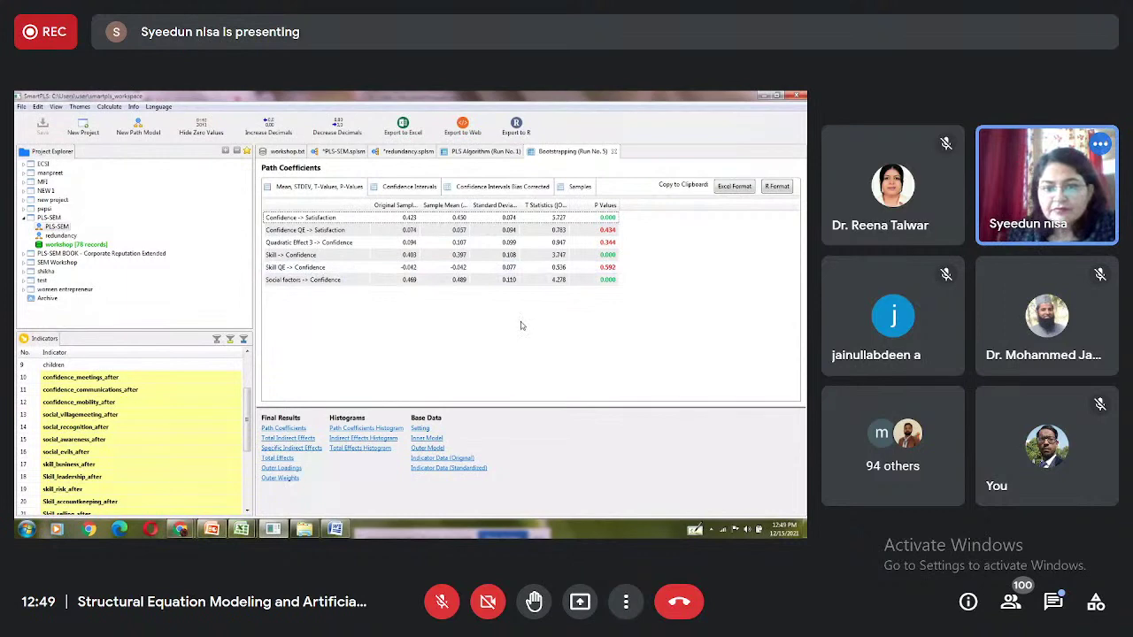
Move the three quadratic effect nodes further below Confidence and Satisfaction in the PLS-SEM model so their path values are readable
click(345, 154)
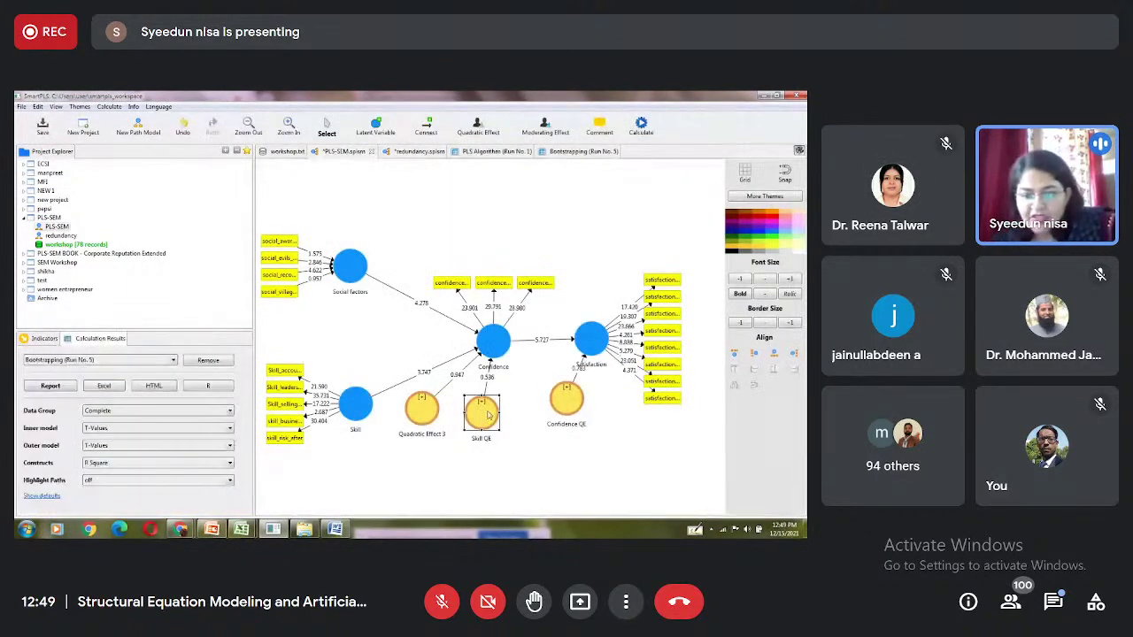
drag(487, 414, 498, 443)
drag(423, 415, 424, 447)
drag(566, 400, 572, 433)
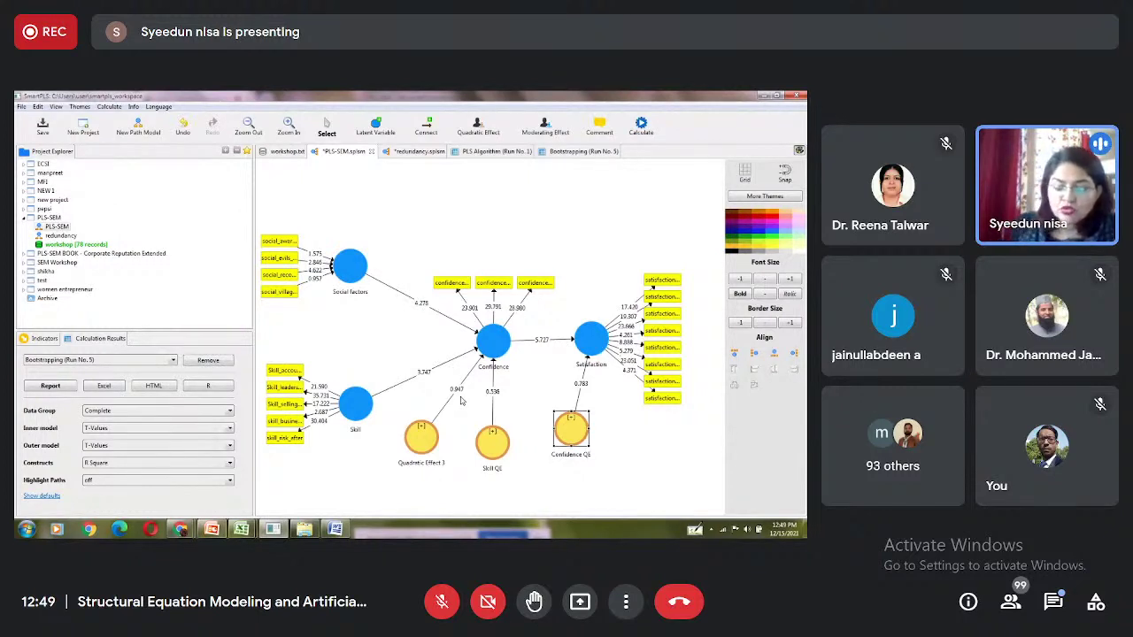
click(634, 445)
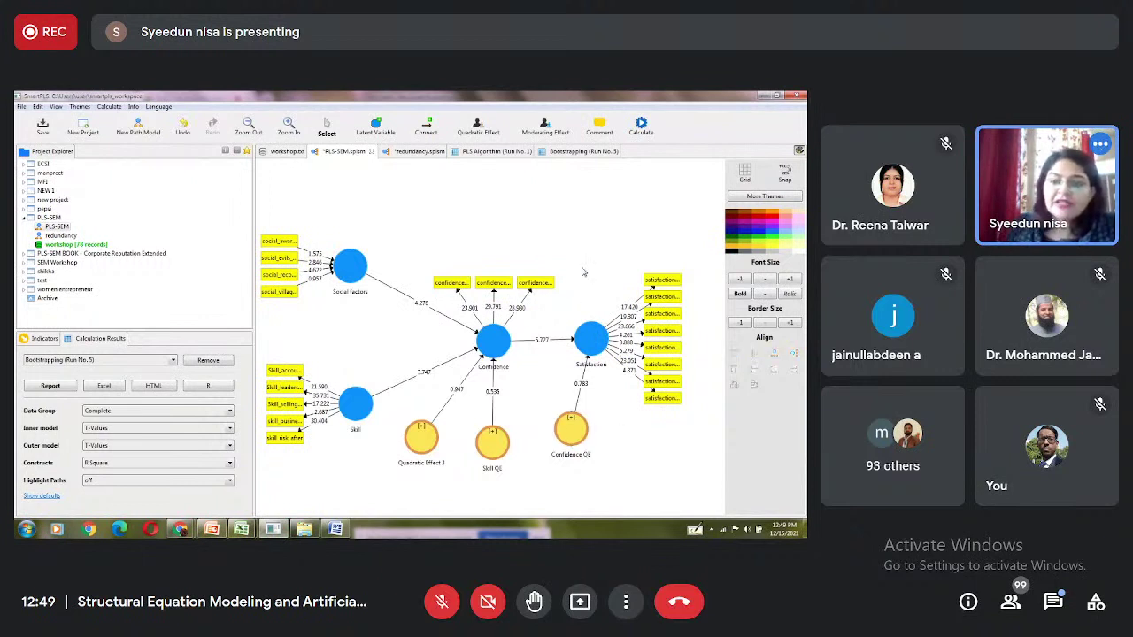
Run the PLS Algorithm with the Path weighting scheme, 300 maximum iterations and stop criterion 7, and display the f Square results
click(641, 125)
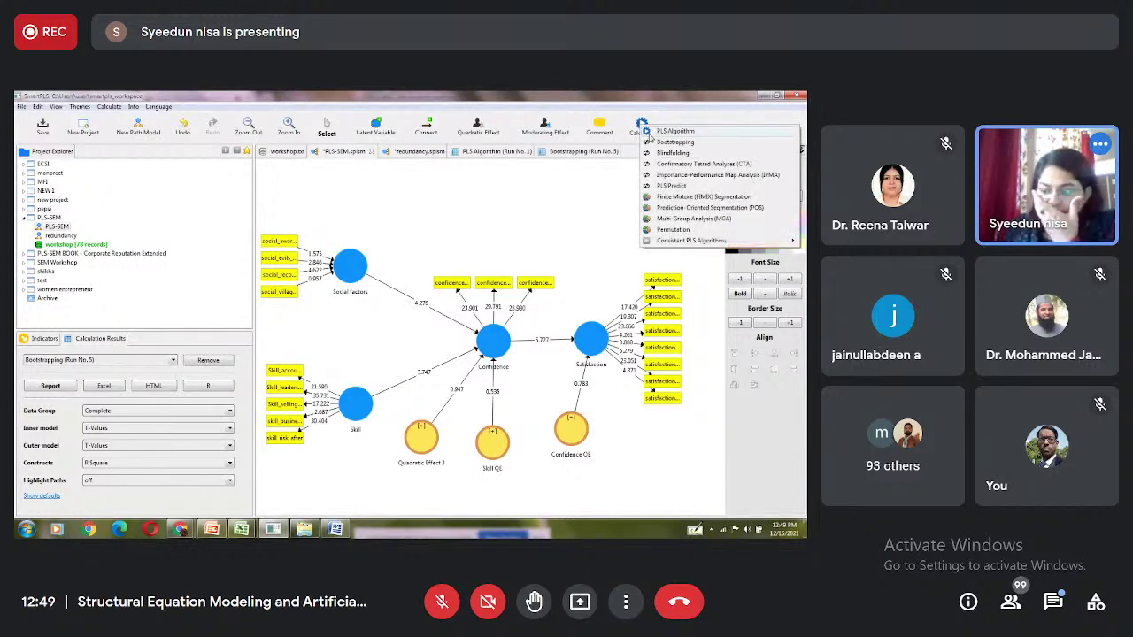
click(647, 132)
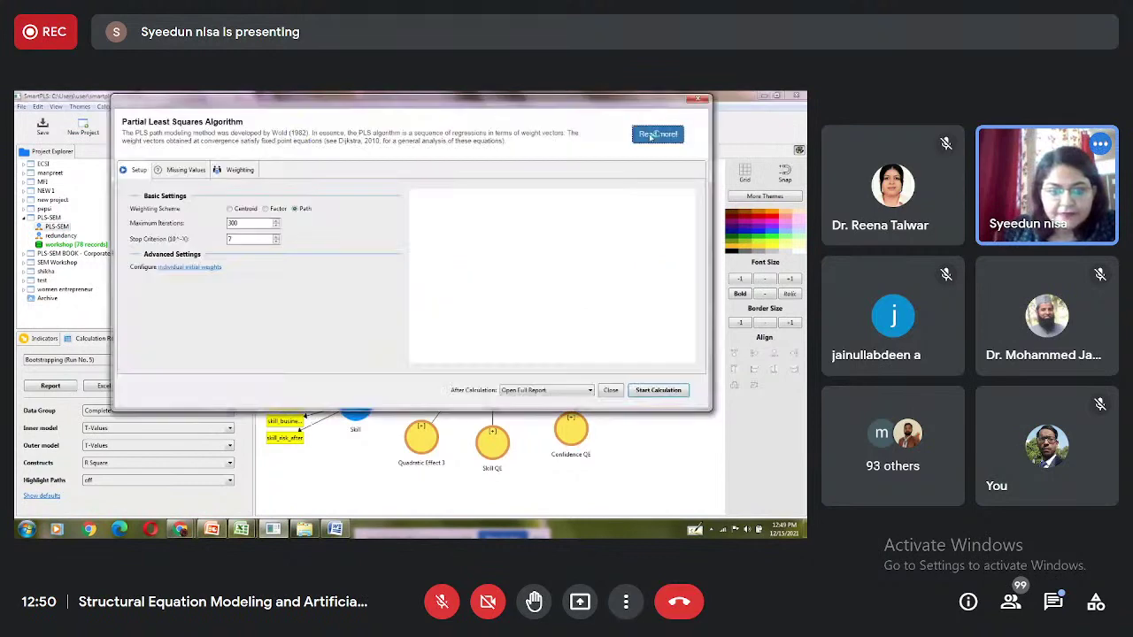
click(658, 390)
click(656, 390)
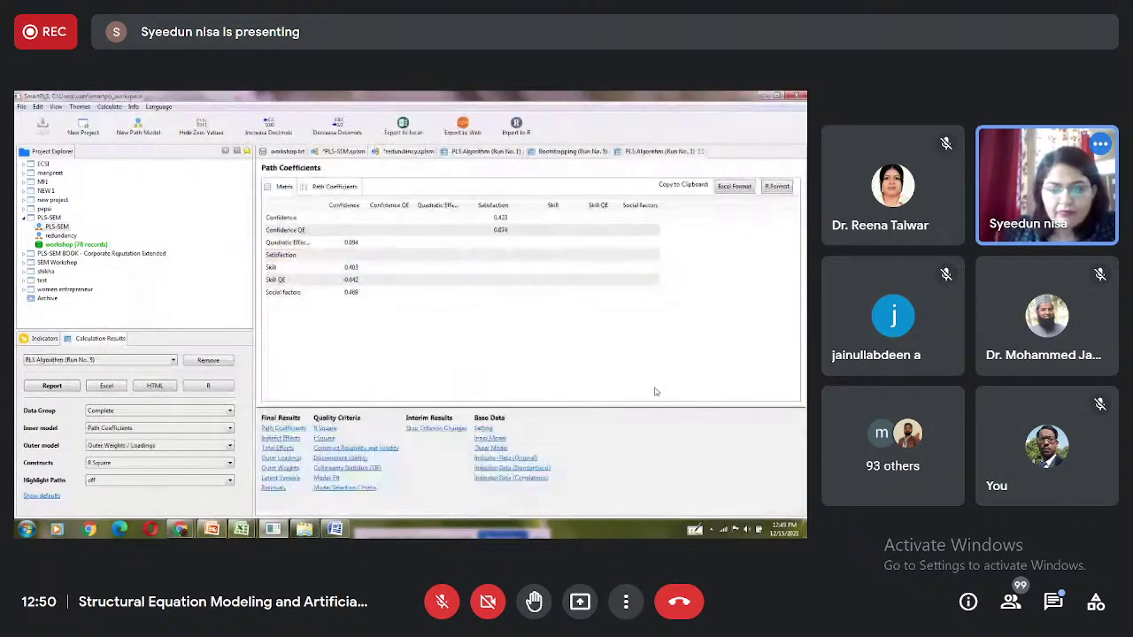
click(324, 438)
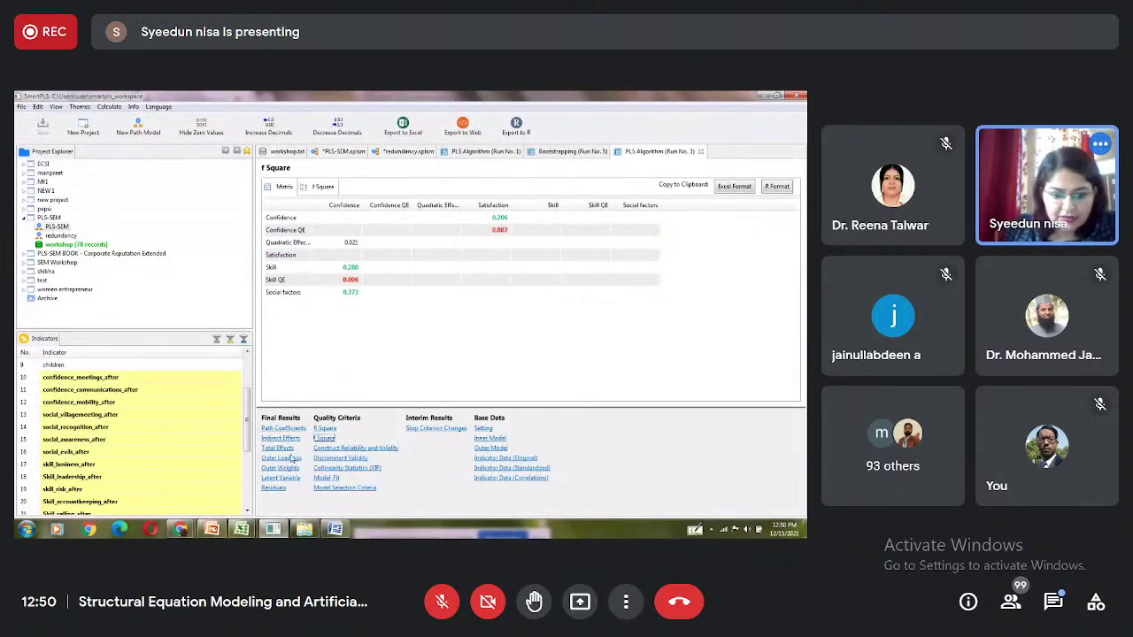
Switch to PowerPoint to read the f² cut-offs on the quadratic effects slide, and compare them with the f Square table in SmartPLS
click(221, 529)
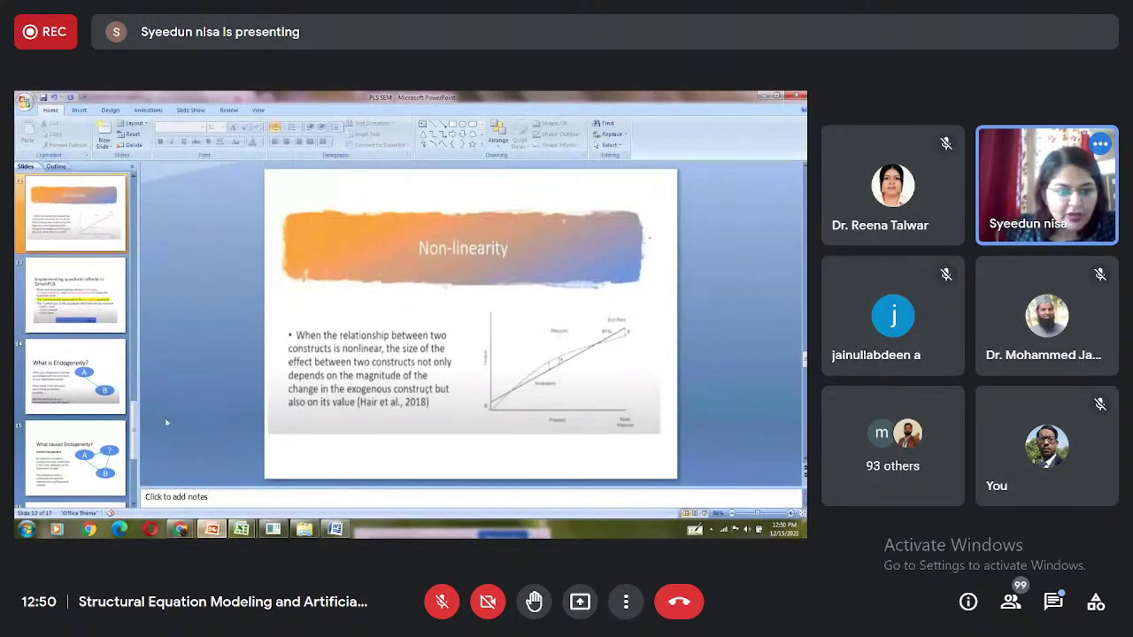
click(103, 292)
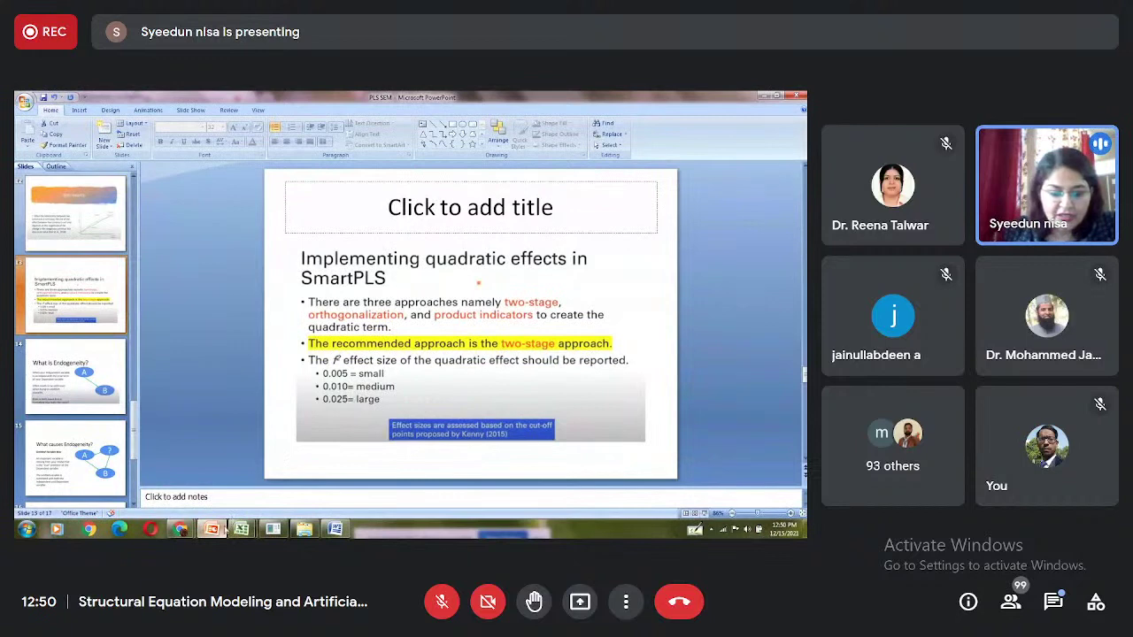
click(272, 531)
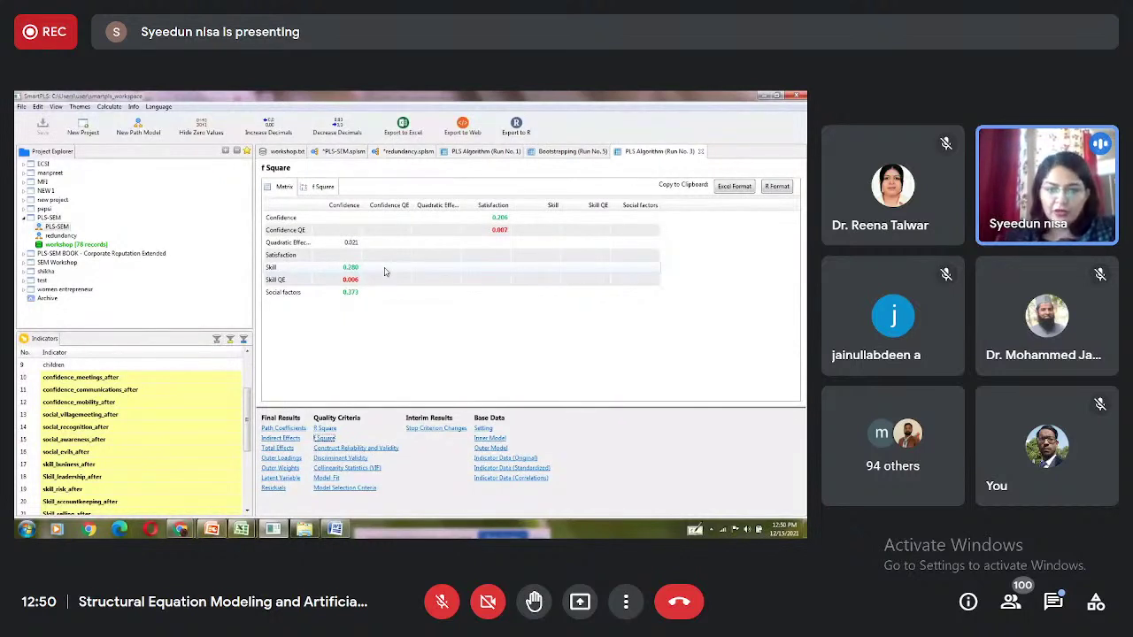
click(469, 273)
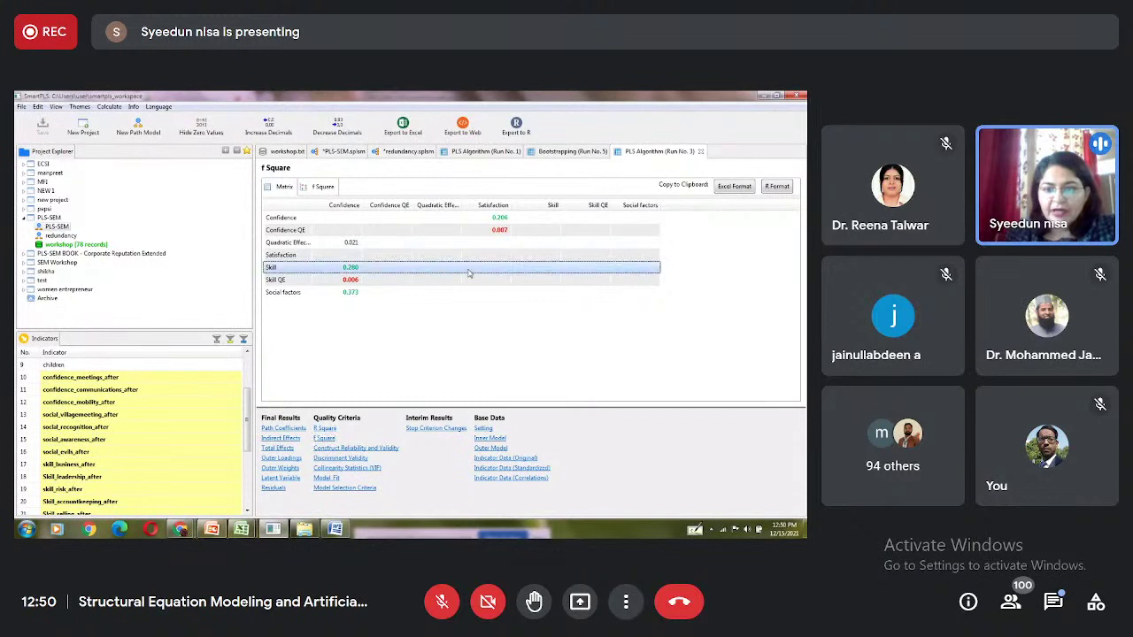
Review the bootstrapping path coefficients, the f Square table and the path values in the PLS-SEM model
click(559, 152)
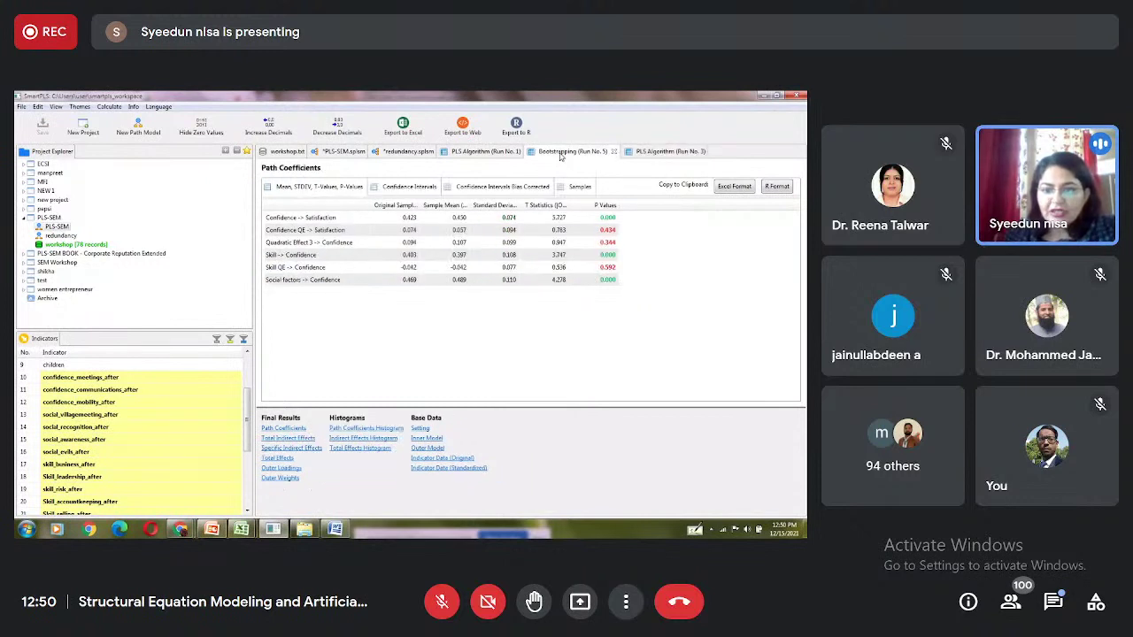
click(658, 151)
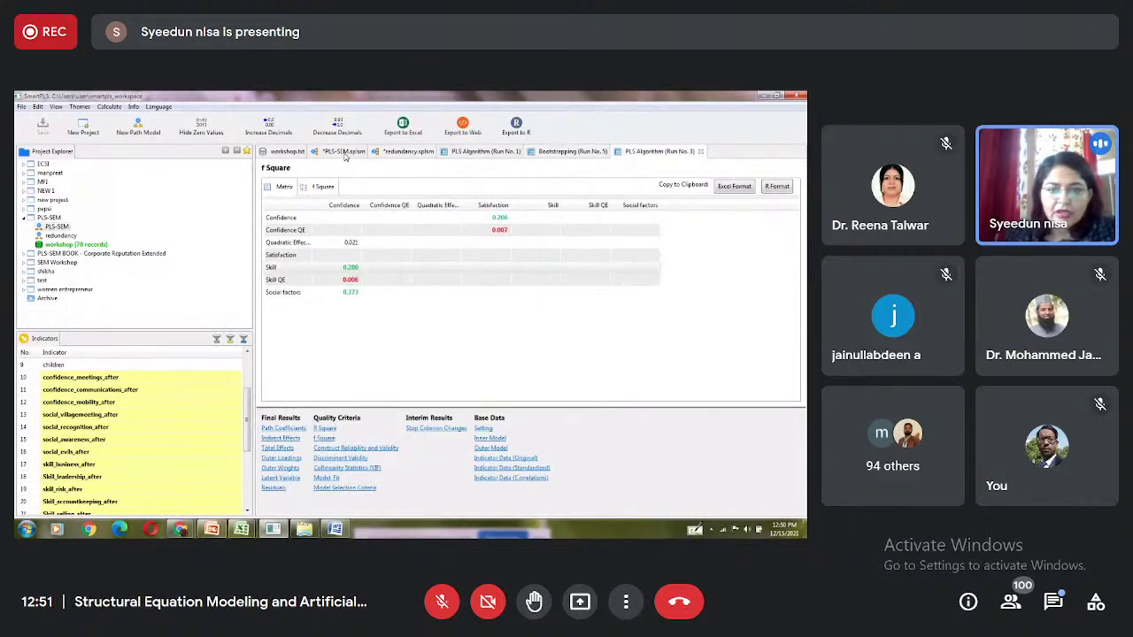
click(346, 152)
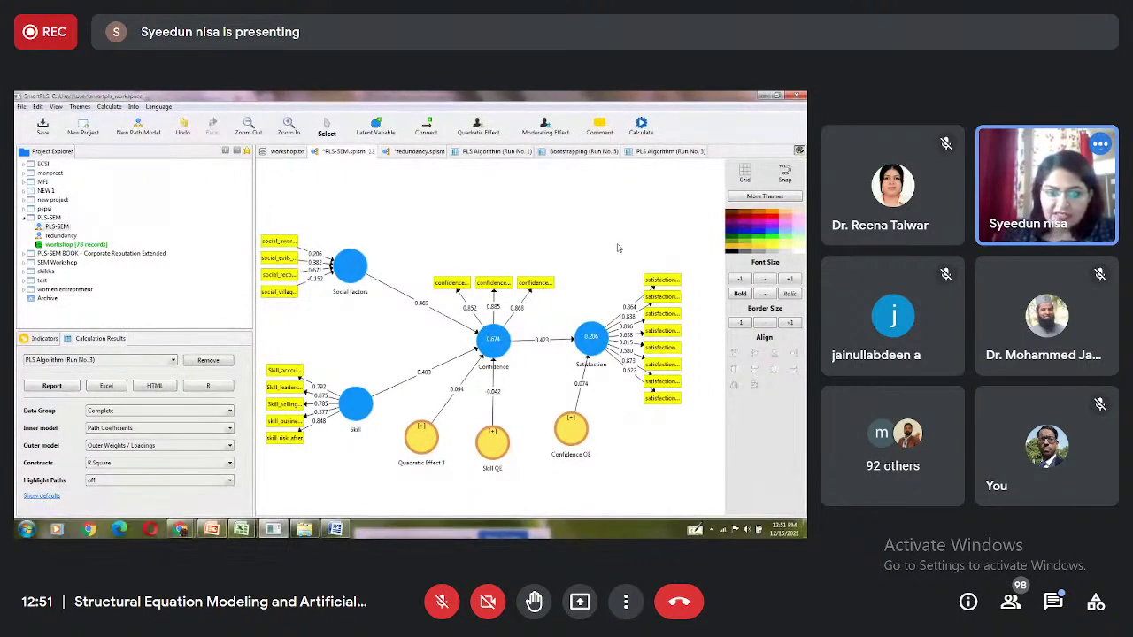
Show the What is Endogeneity? slide in PowerPoint and relate it to the Confidence and Satisfaction constructs in the SmartPLS model
click(181, 529)
click(156, 493)
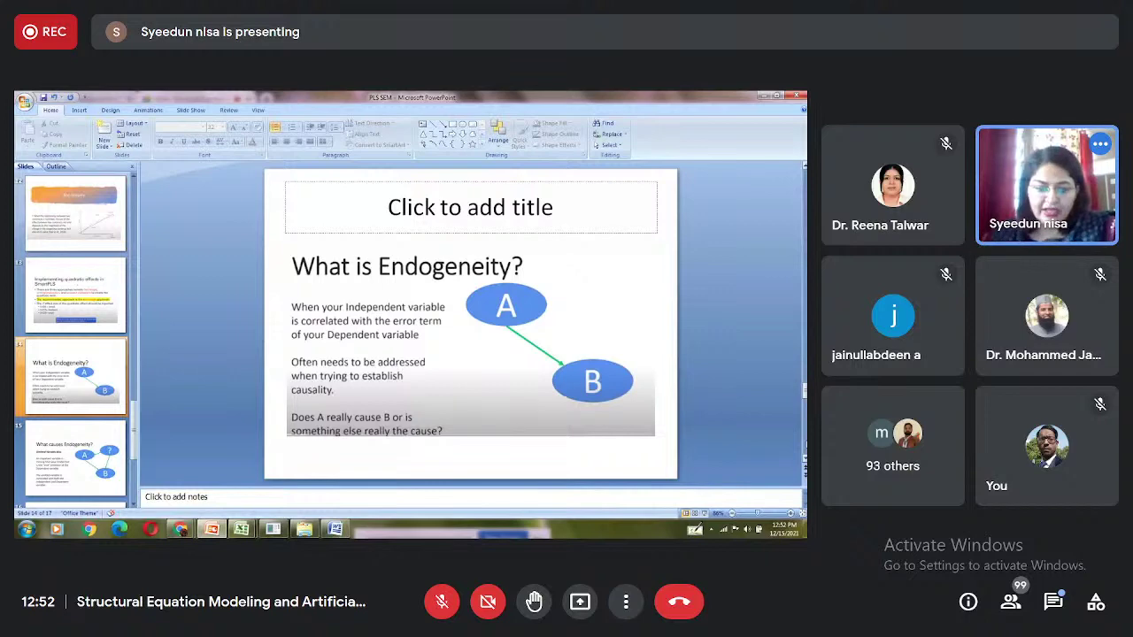
click(275, 529)
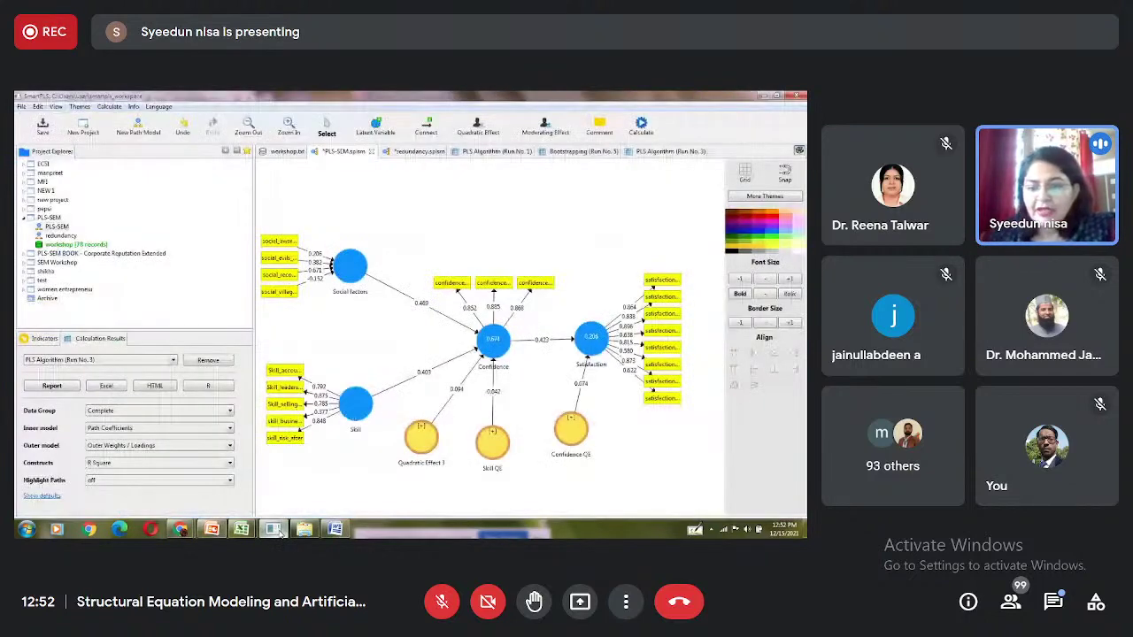
click(593, 342)
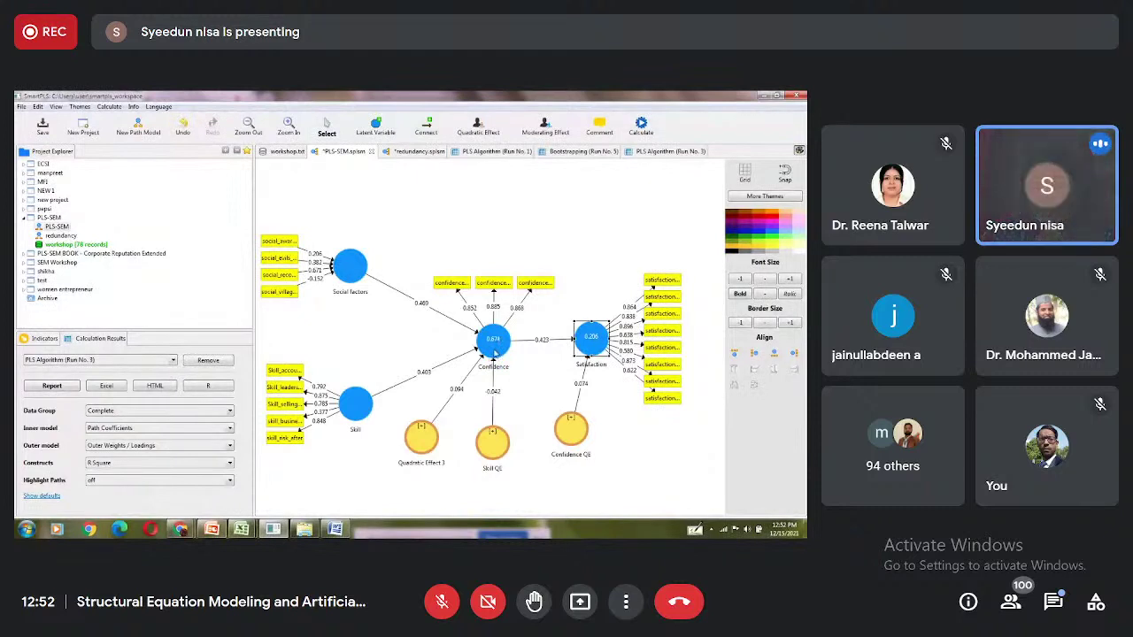
mouse_move(496, 352)
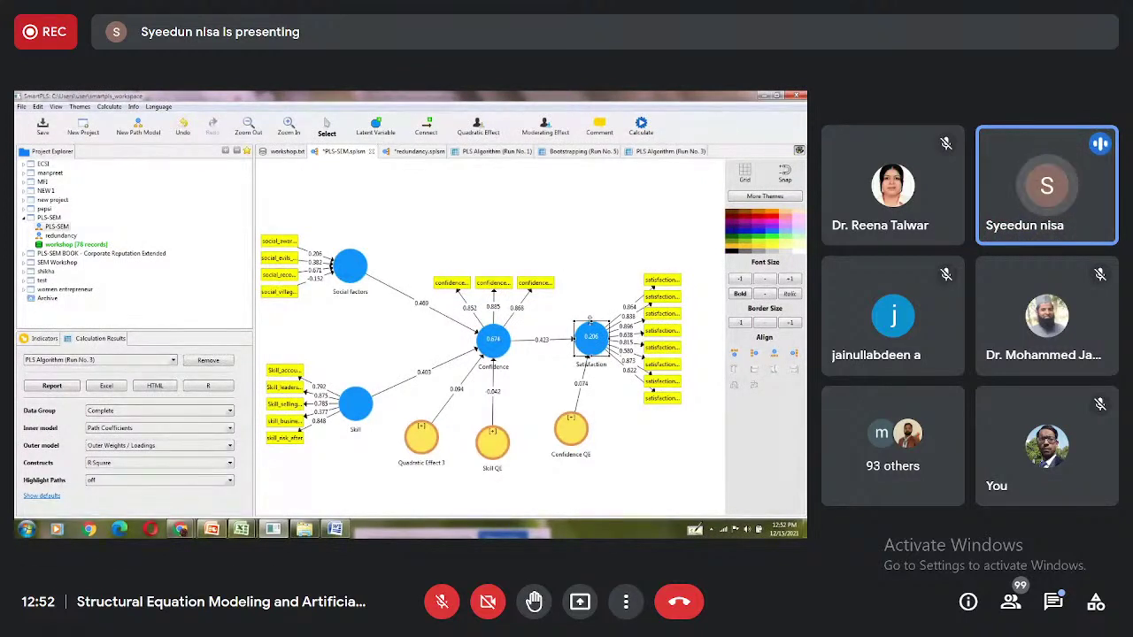
mouse_move(588, 344)
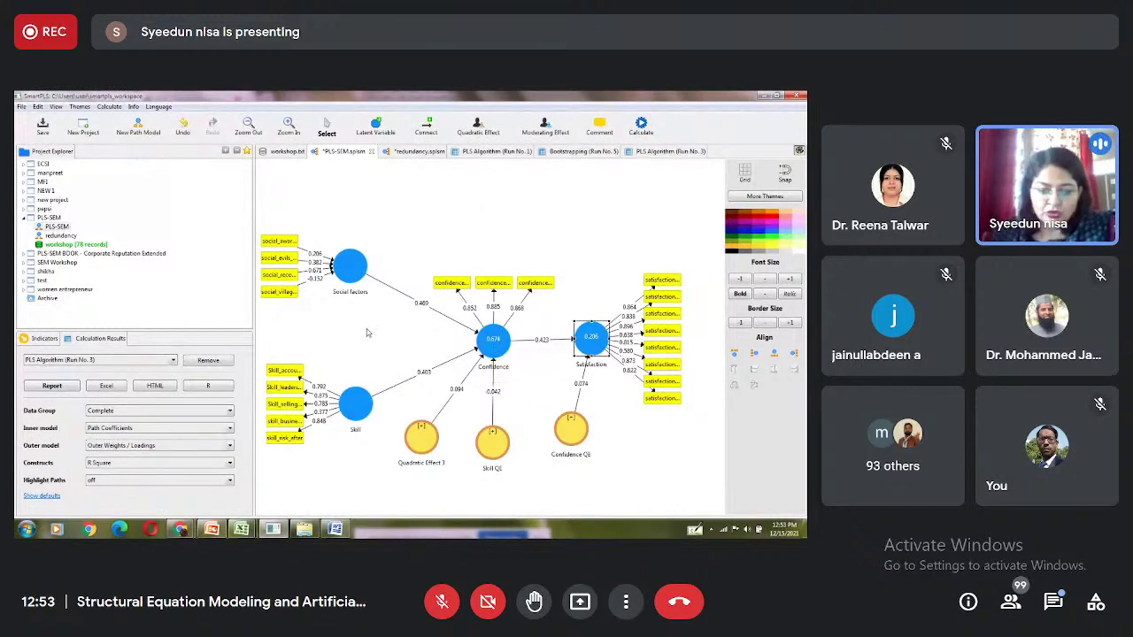
click(212, 529)
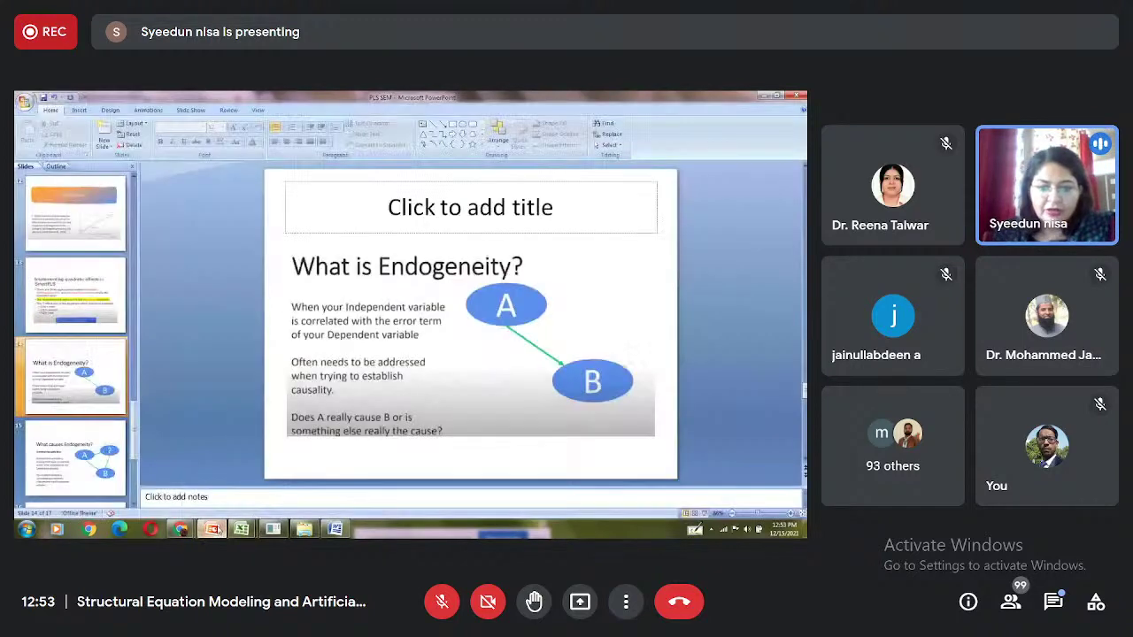
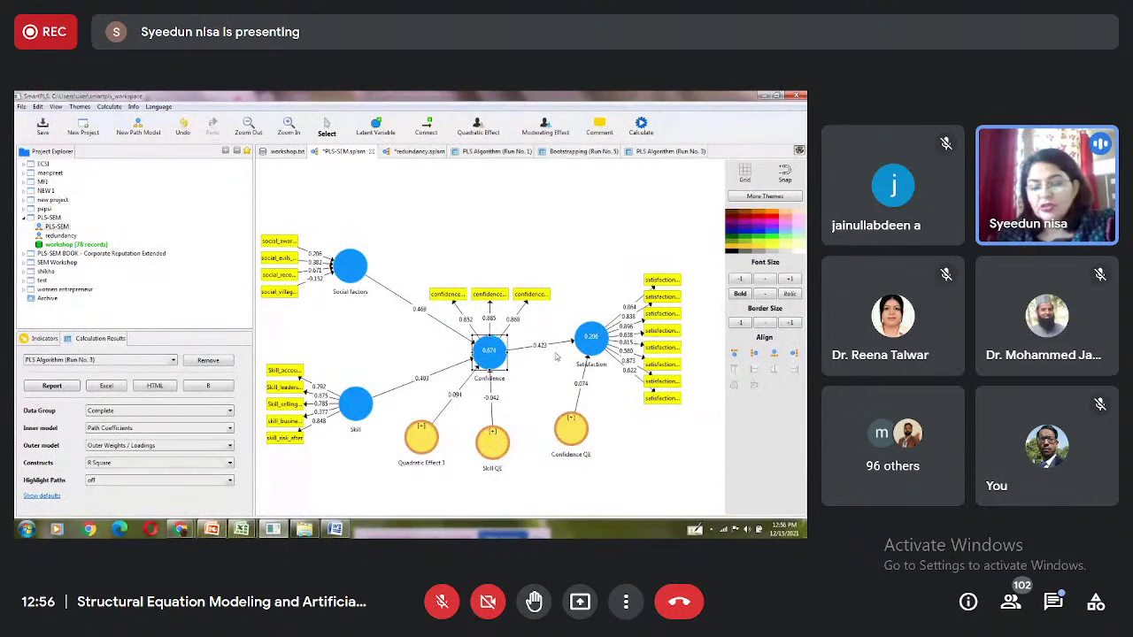
Move the Satisfaction construct slightly lower so it lines up with Confidence, and switch to the Google Meet call
click(586, 353)
drag(592, 364, 594, 378)
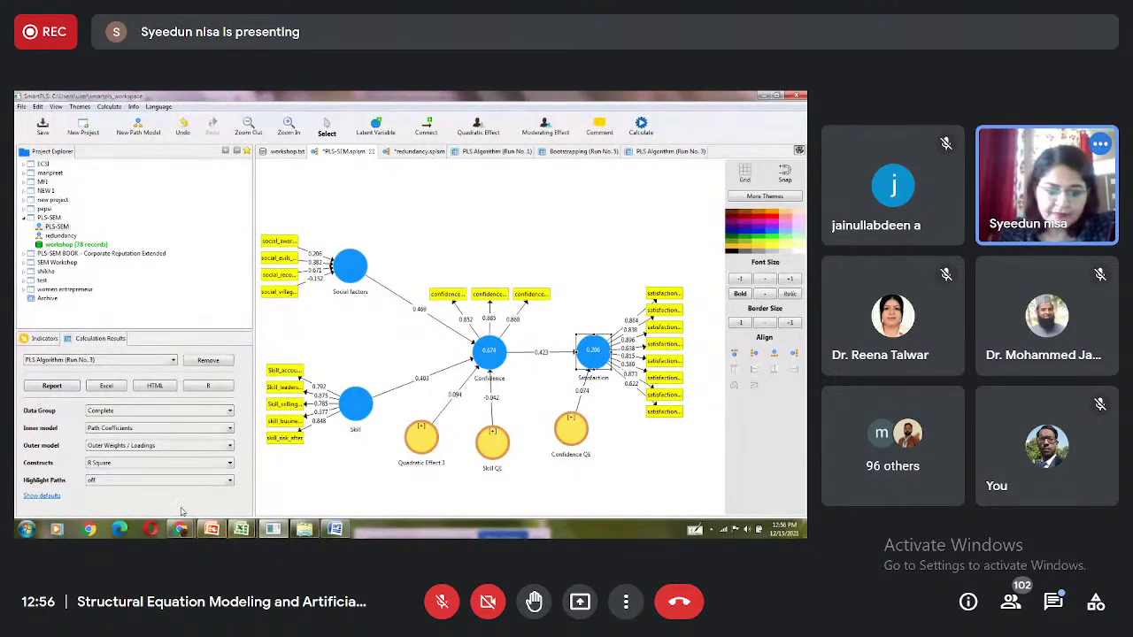
mouse_move(182, 531)
click(133, 483)
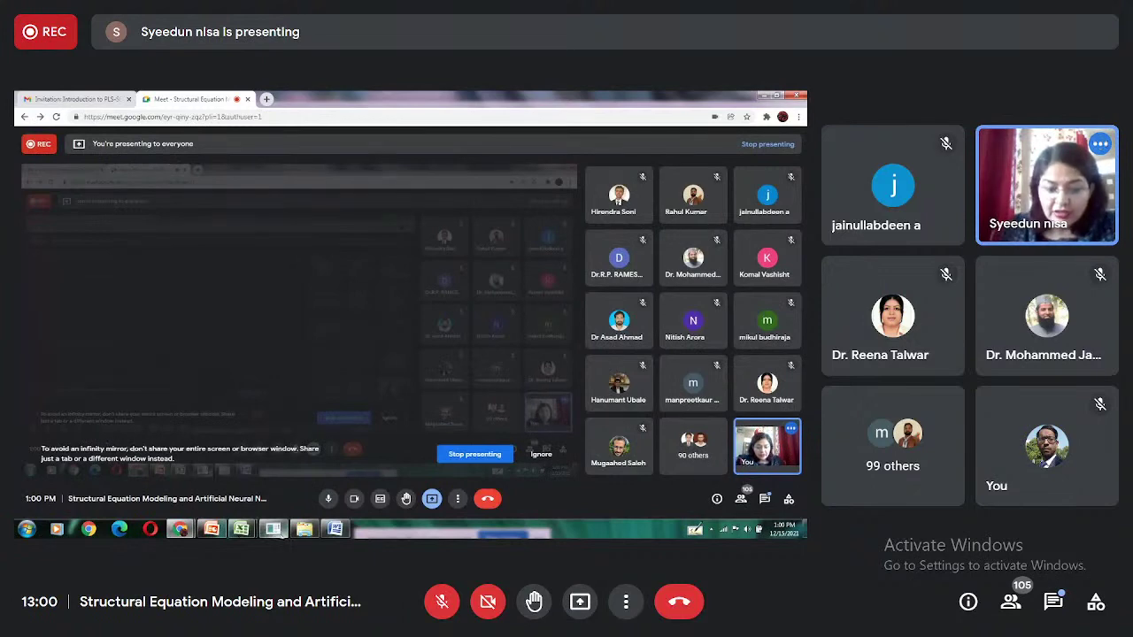
Dismiss the Google Meet presenting notification over SmartPLS and return to the call
click(275, 530)
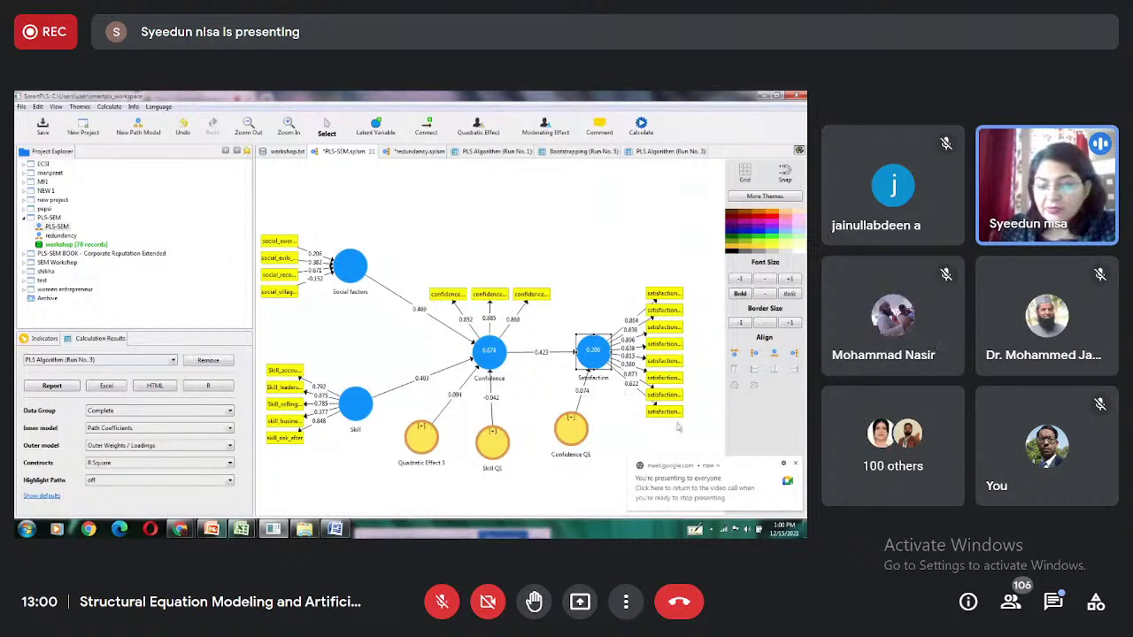
click(795, 464)
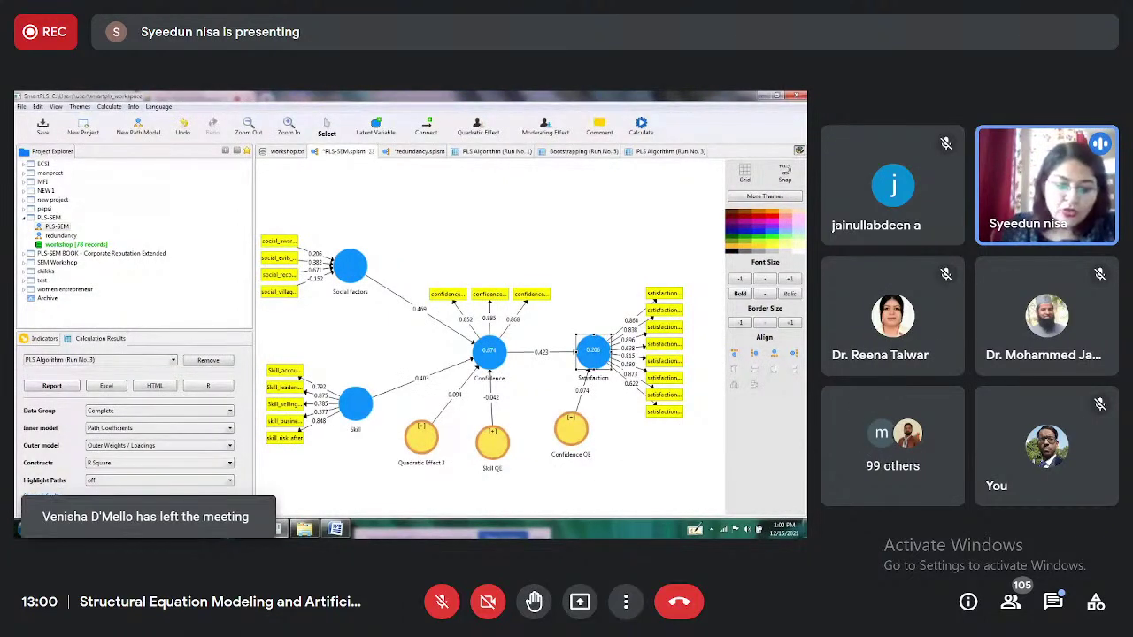
mouse_move(180, 528)
click(128, 465)
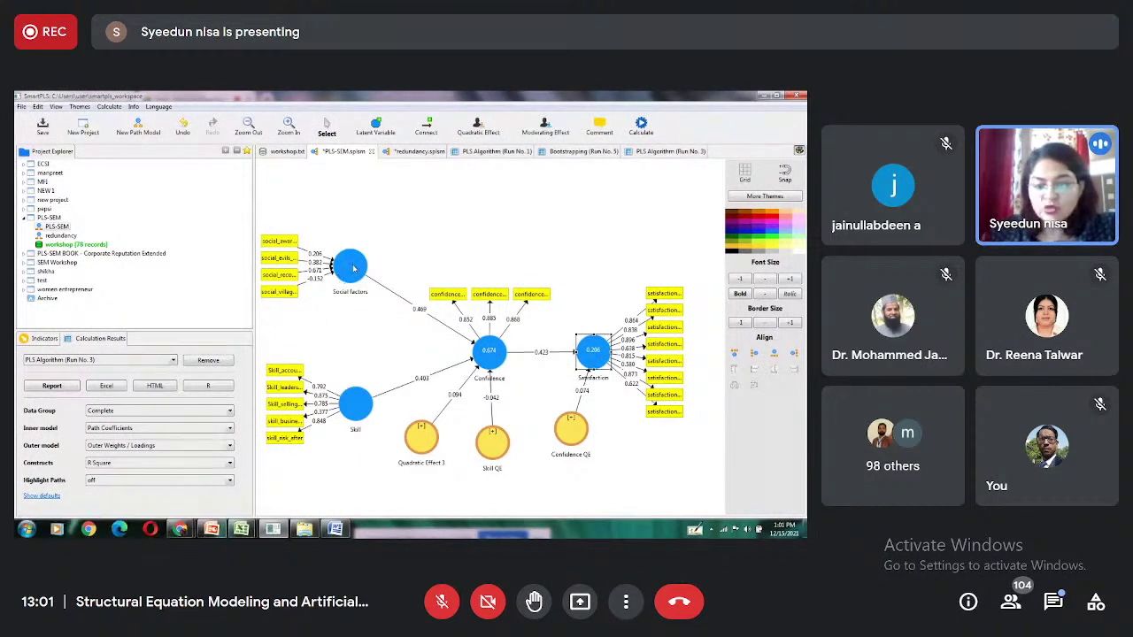
Review the bootstrapping path coefficients and the latent variable scores of PLS Algorithm Run No. 1 in SmartPLS, and return to Google Meet
mouse_move(480, 349)
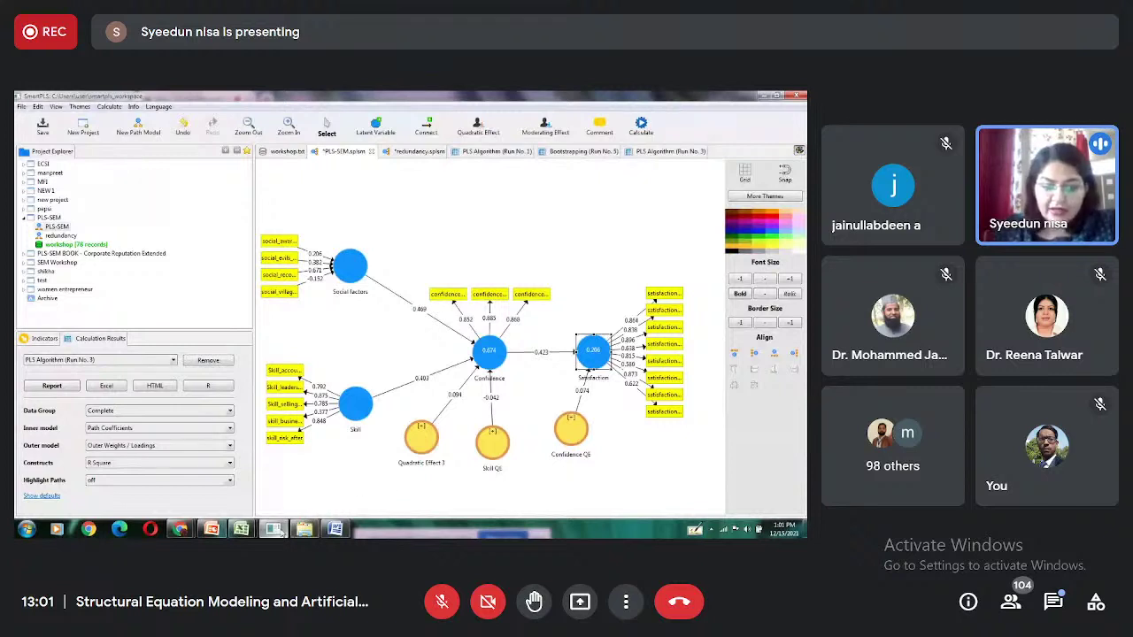
mouse_move(280, 531)
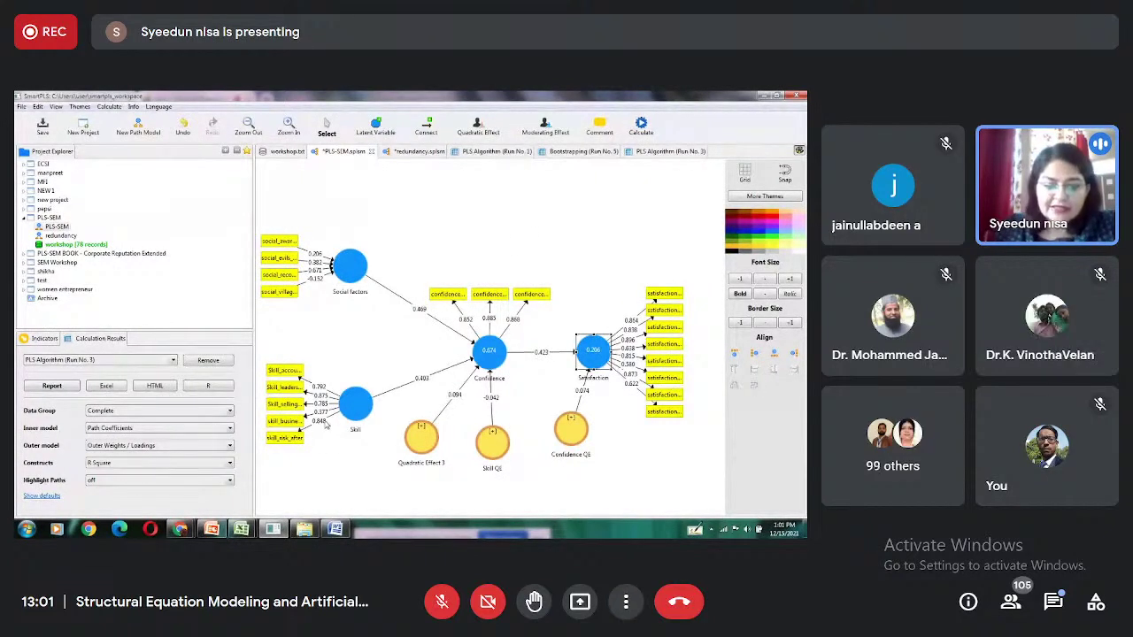
click(273, 529)
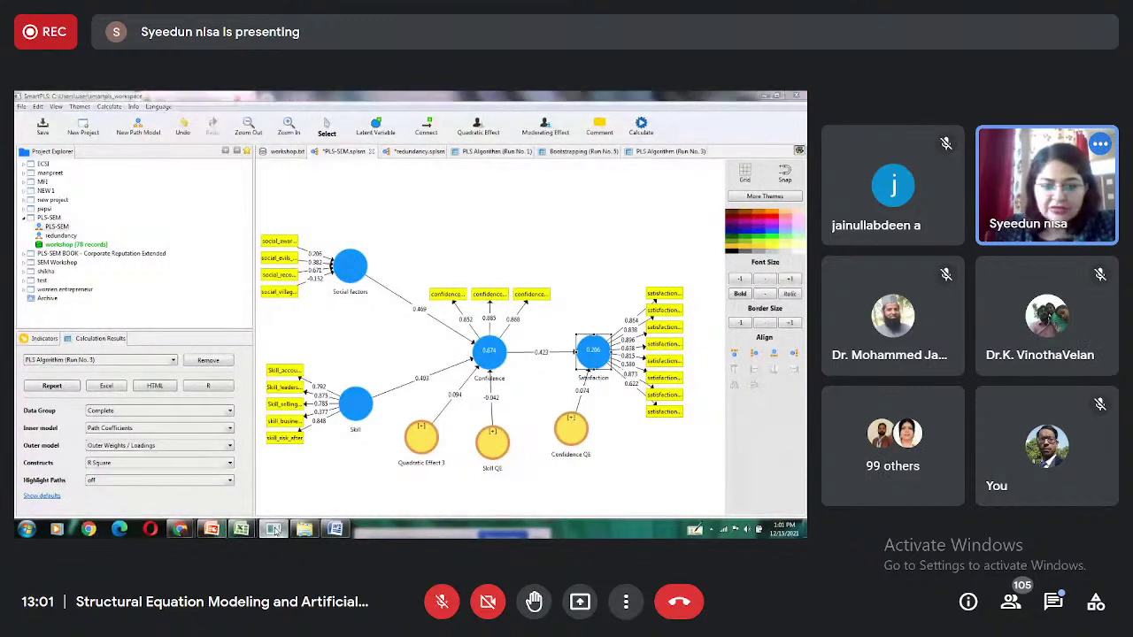
click(273, 530)
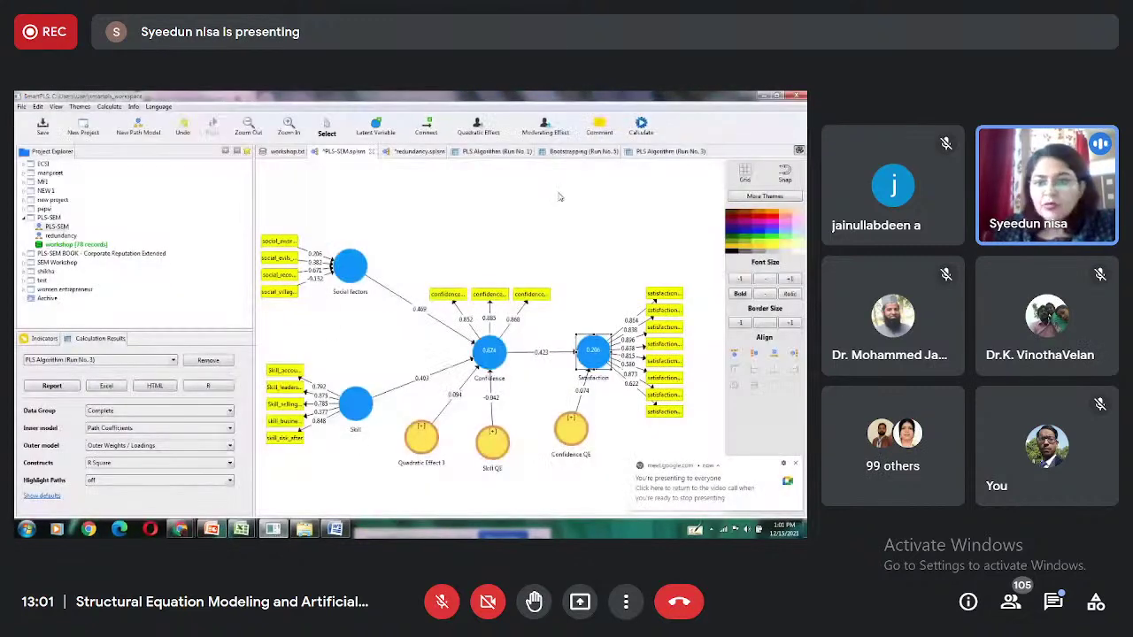
click(598, 154)
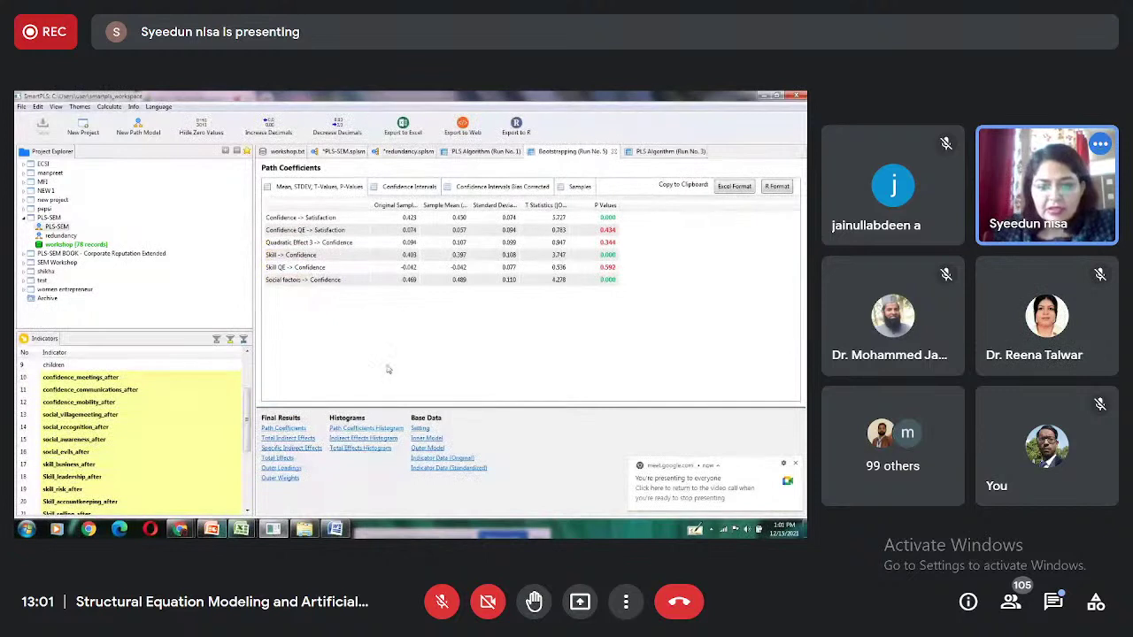
click(497, 154)
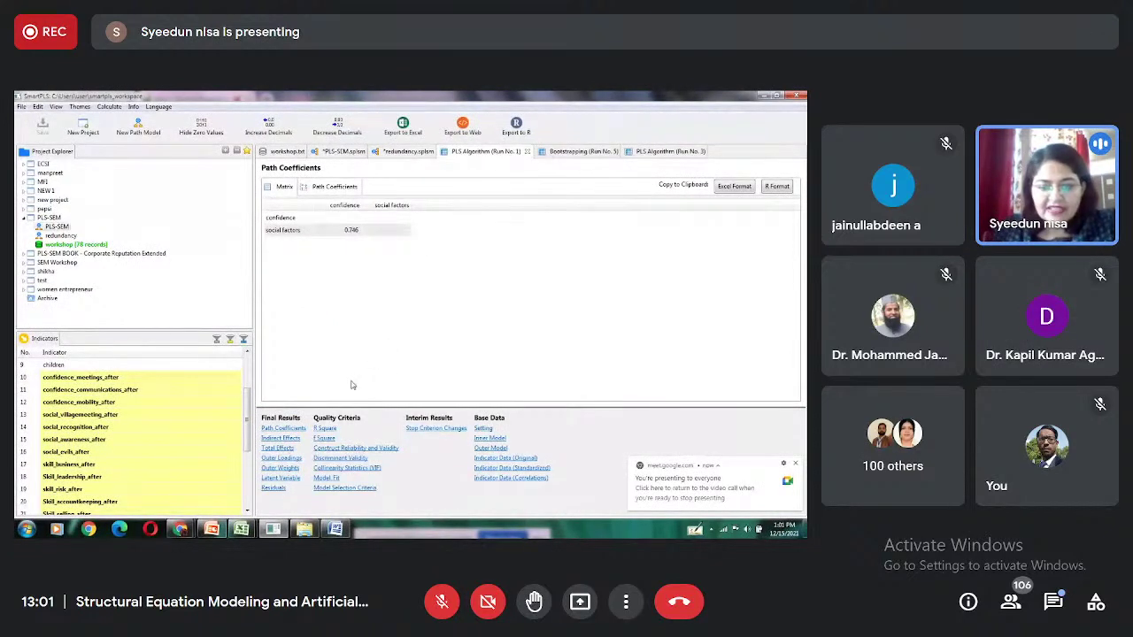
click(279, 478)
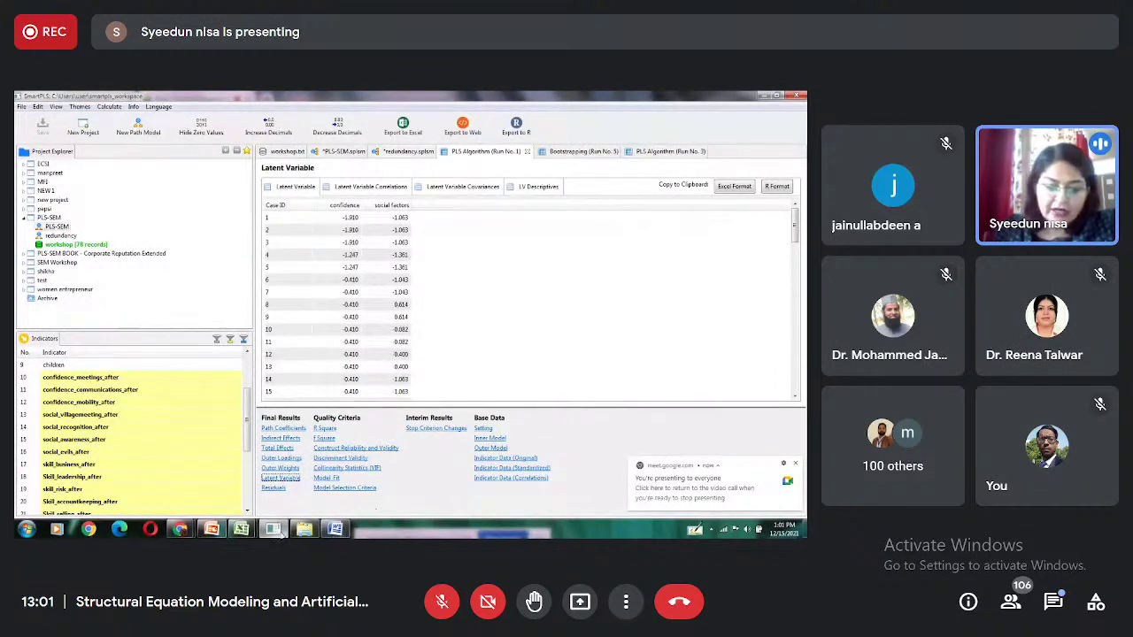
mouse_move(282, 534)
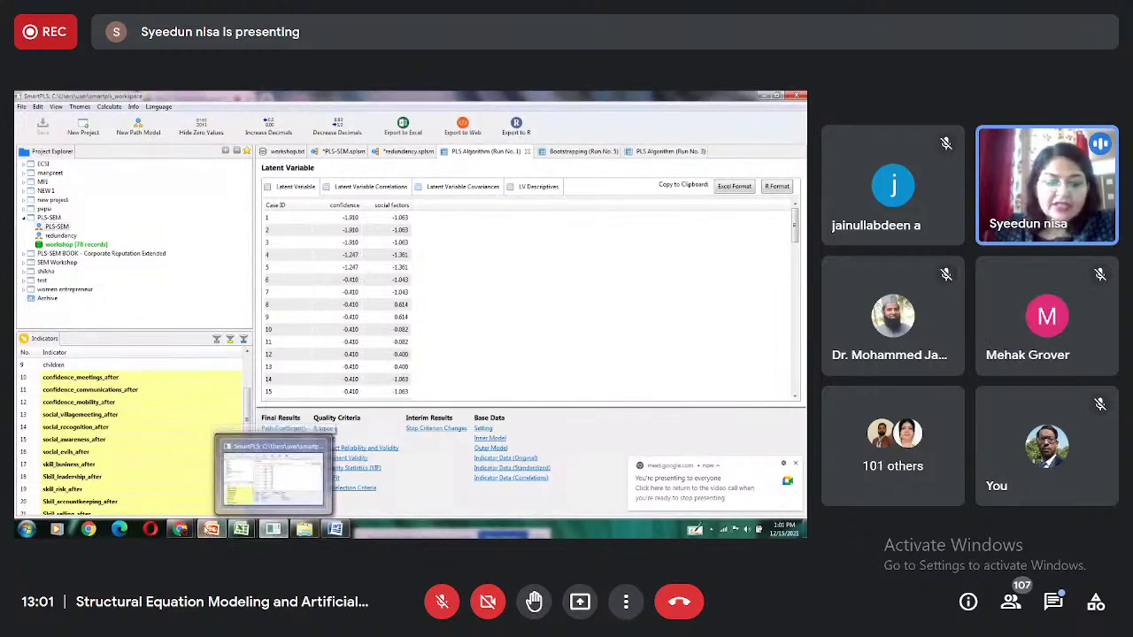
mouse_move(212, 531)
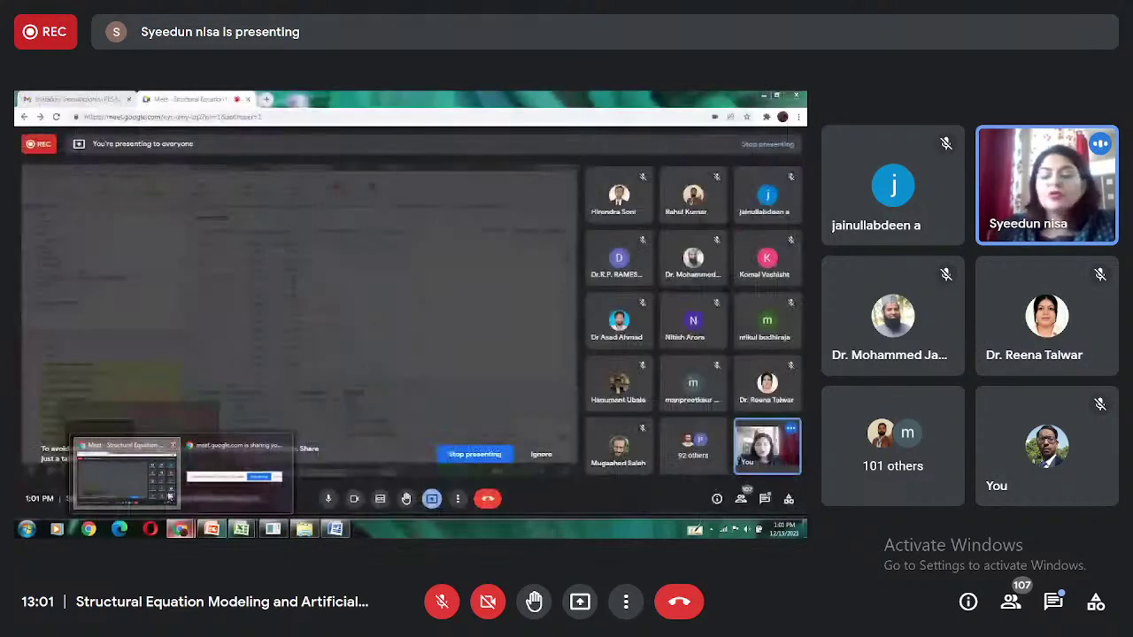
click(170, 498)
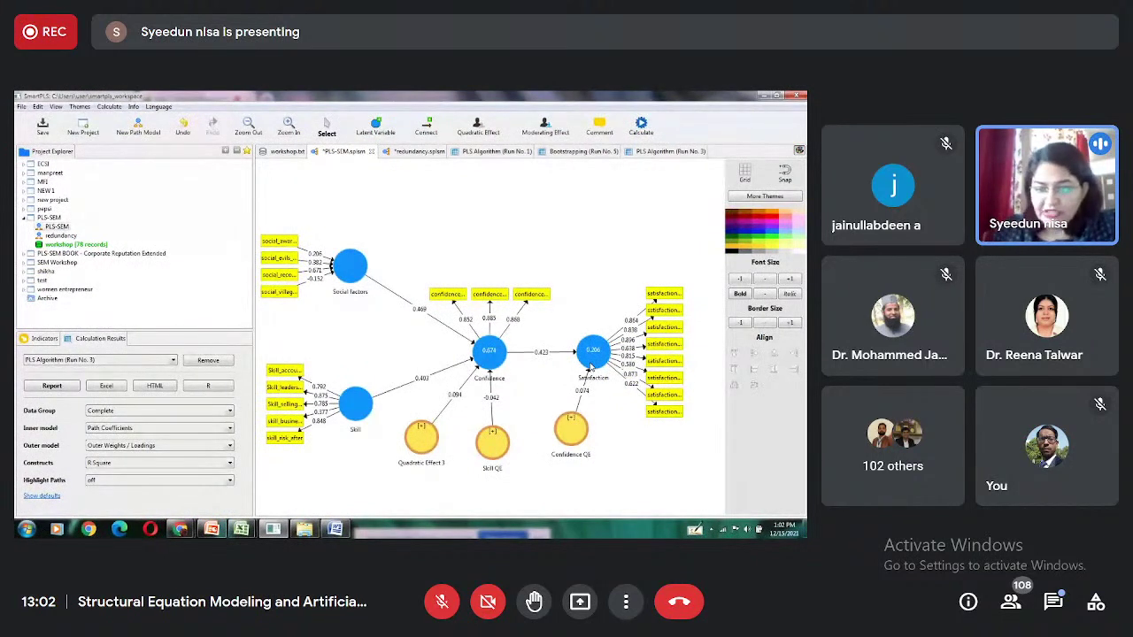
Delete the Confidence QE, Skill QE and Quadratic Effect 3 constructs from the PLS-SEM model in SmartPLS
click(572, 434)
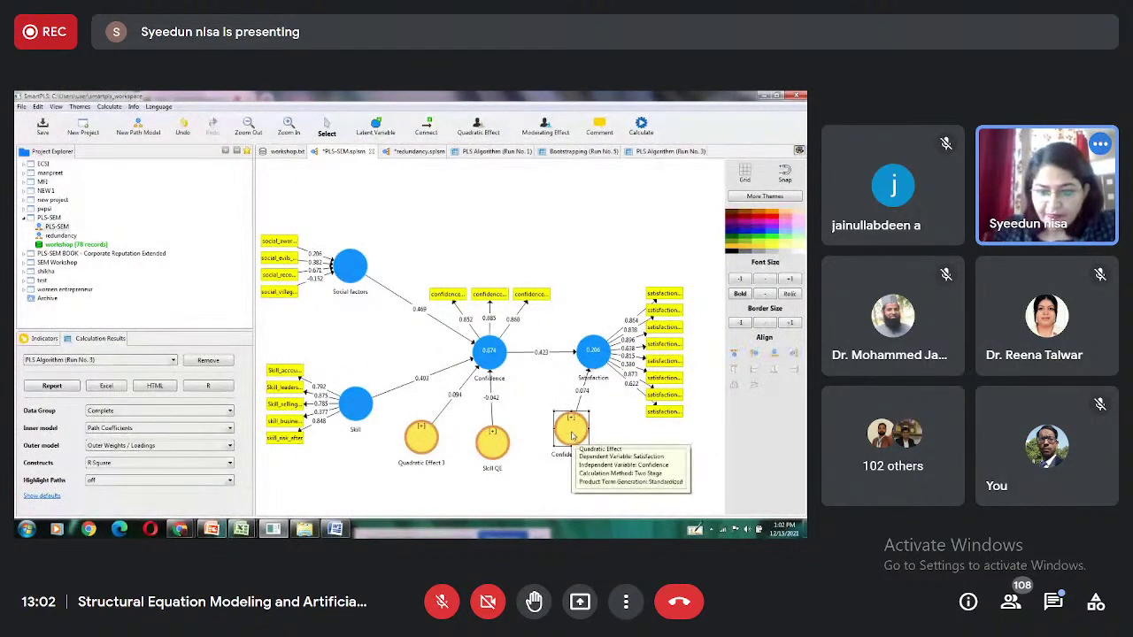
right_click(572, 434)
click(621, 150)
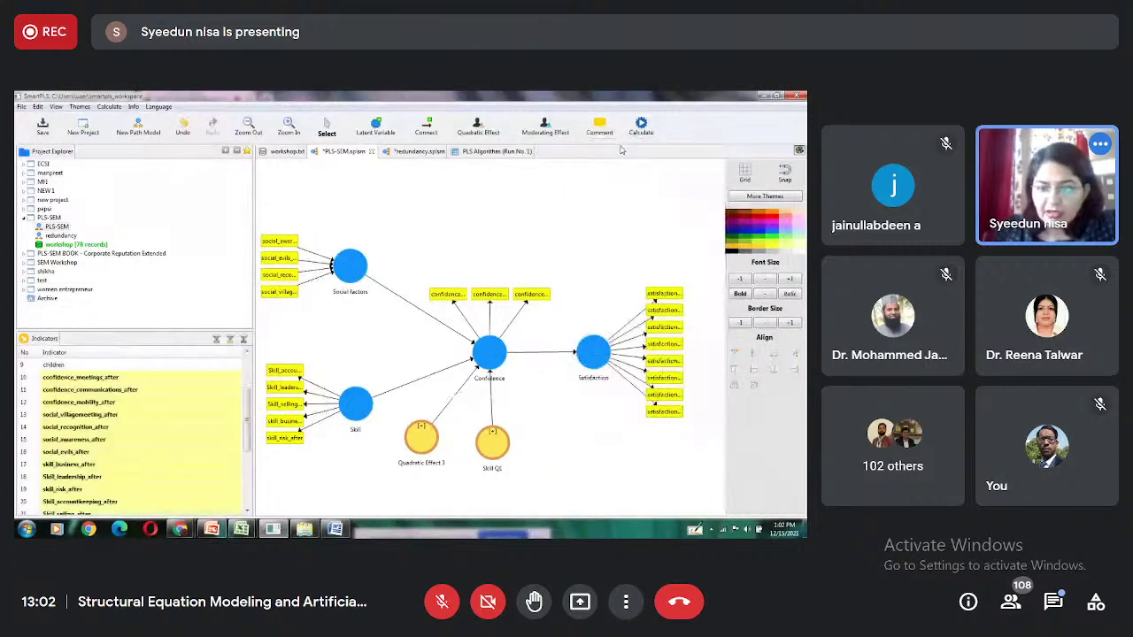
click(496, 447)
right_click(497, 448)
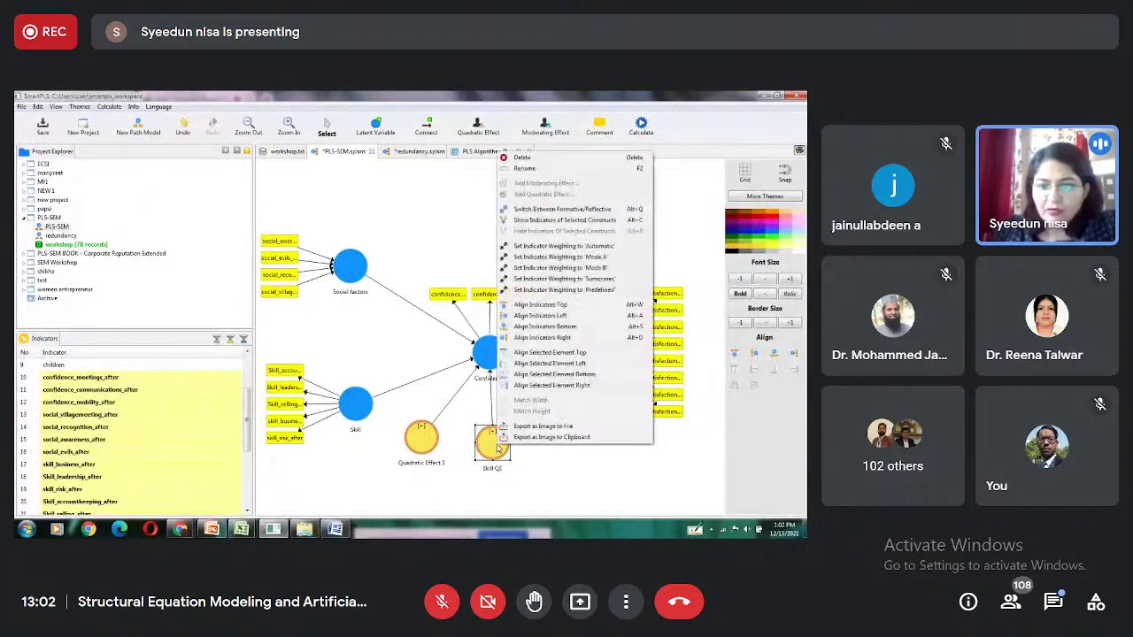
click(558, 156)
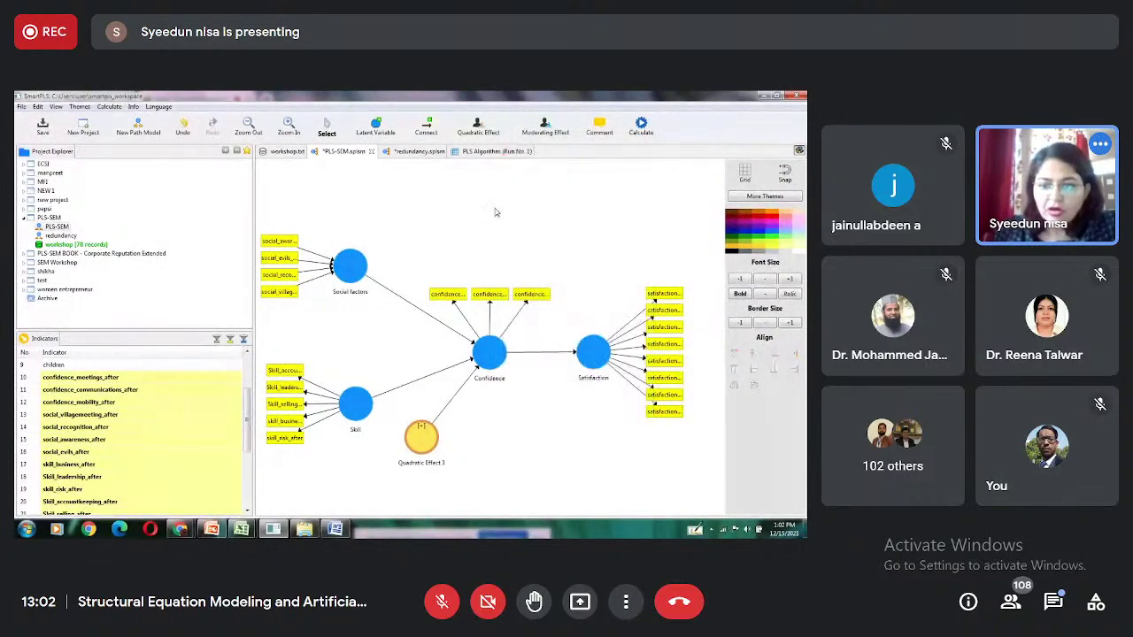
click(421, 441)
right_click(421, 445)
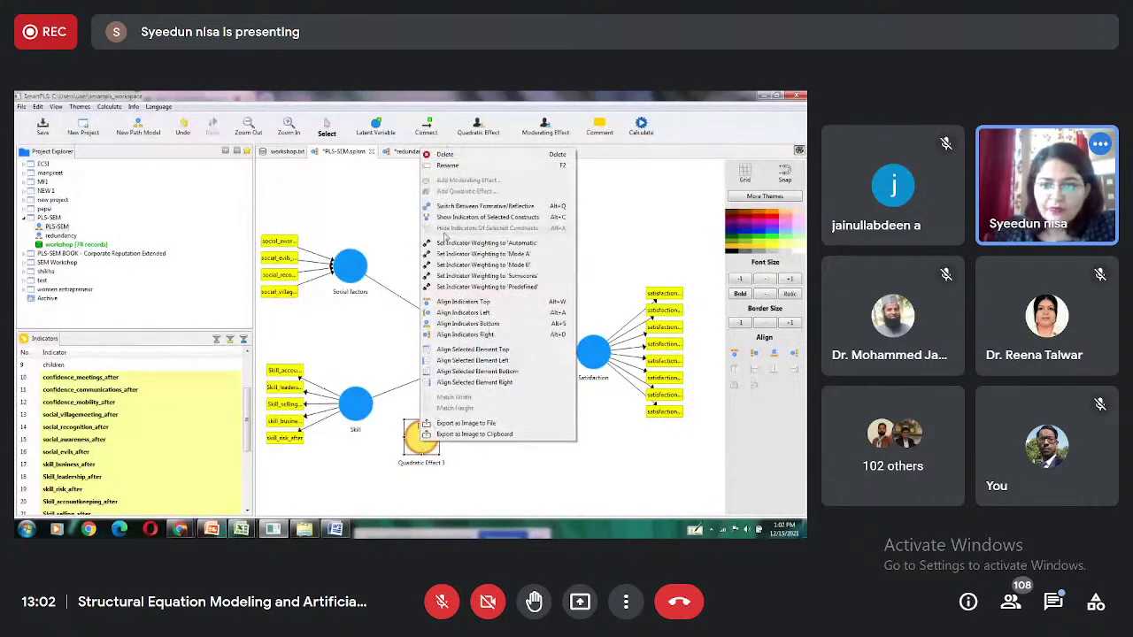
click(446, 155)
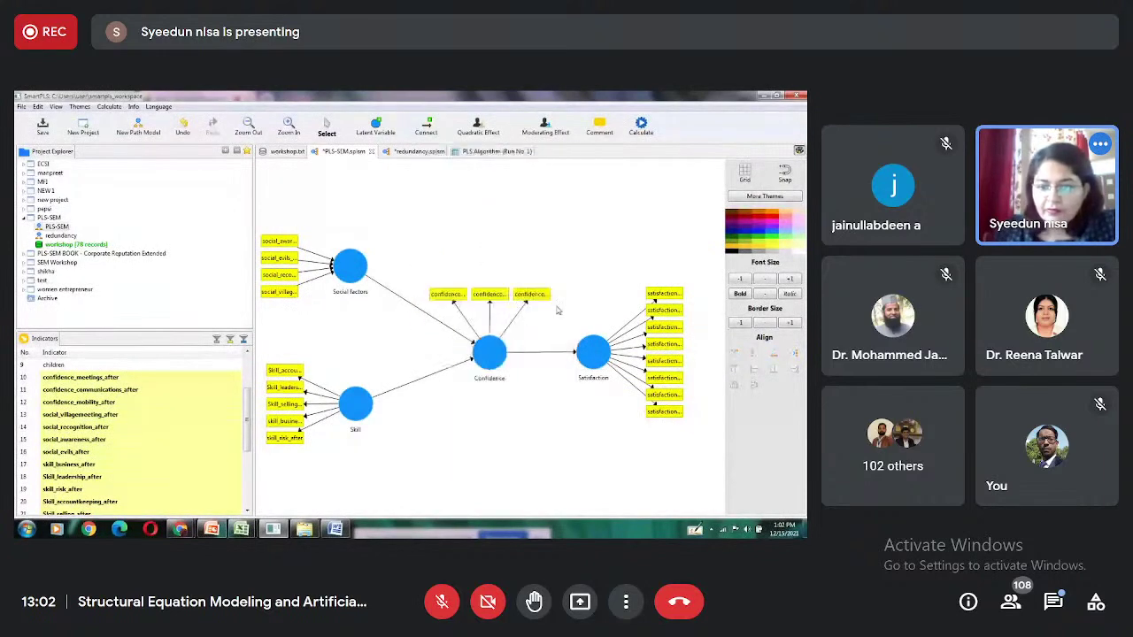
Add a quadratic effect on Satisfaction with Confidence as the independent variable, using the Orthogonalization method and Standardized product terms
click(593, 357)
right_click(597, 357)
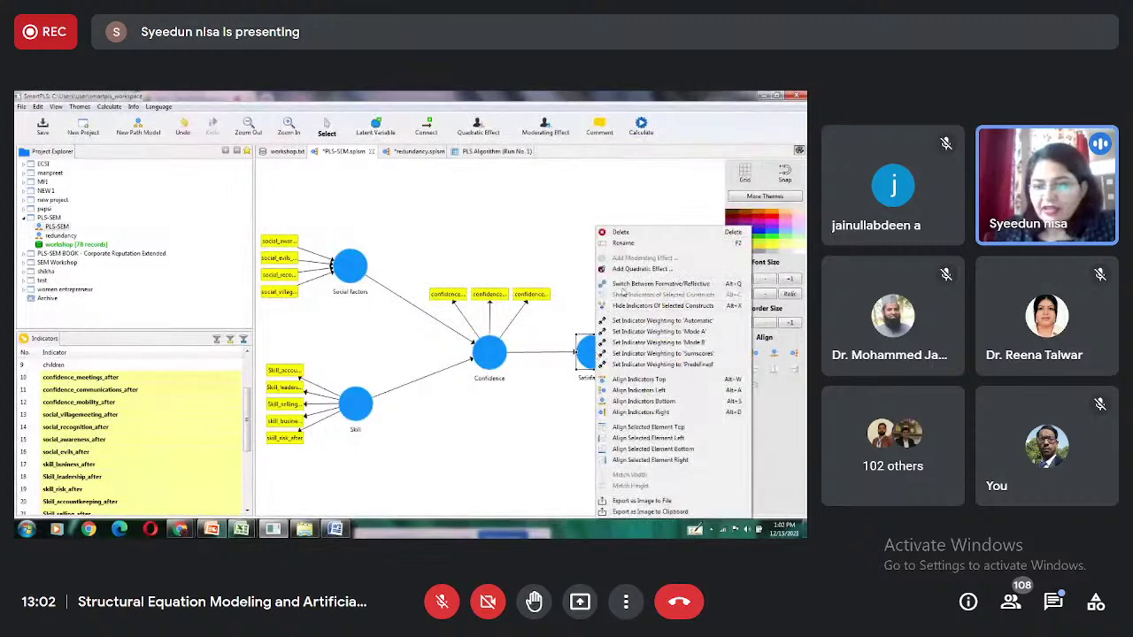
click(639, 269)
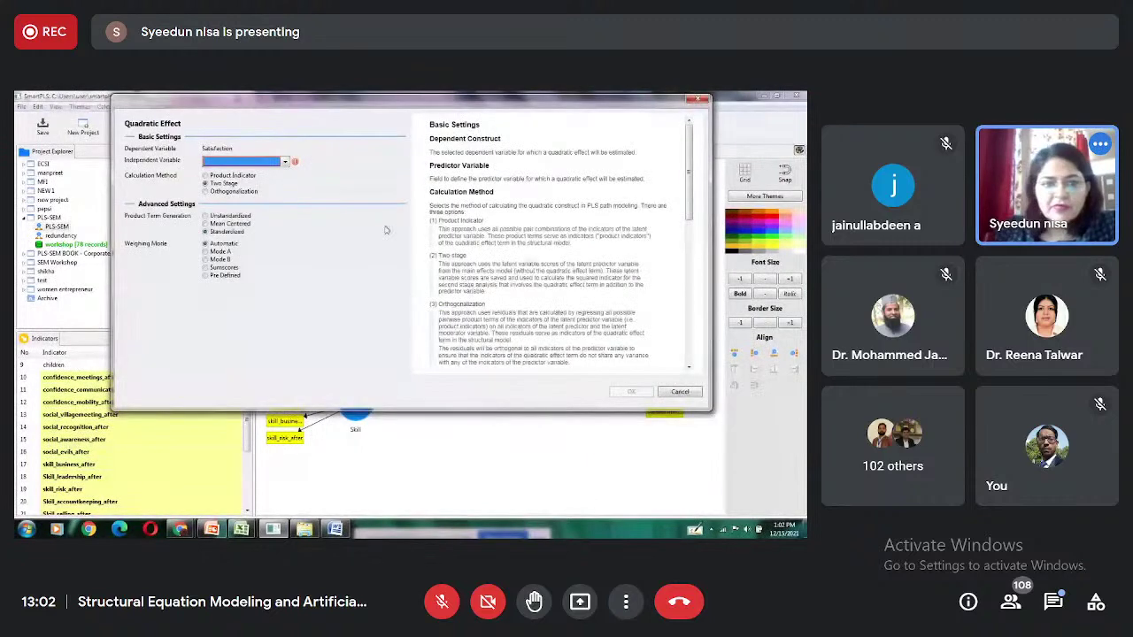
click(286, 162)
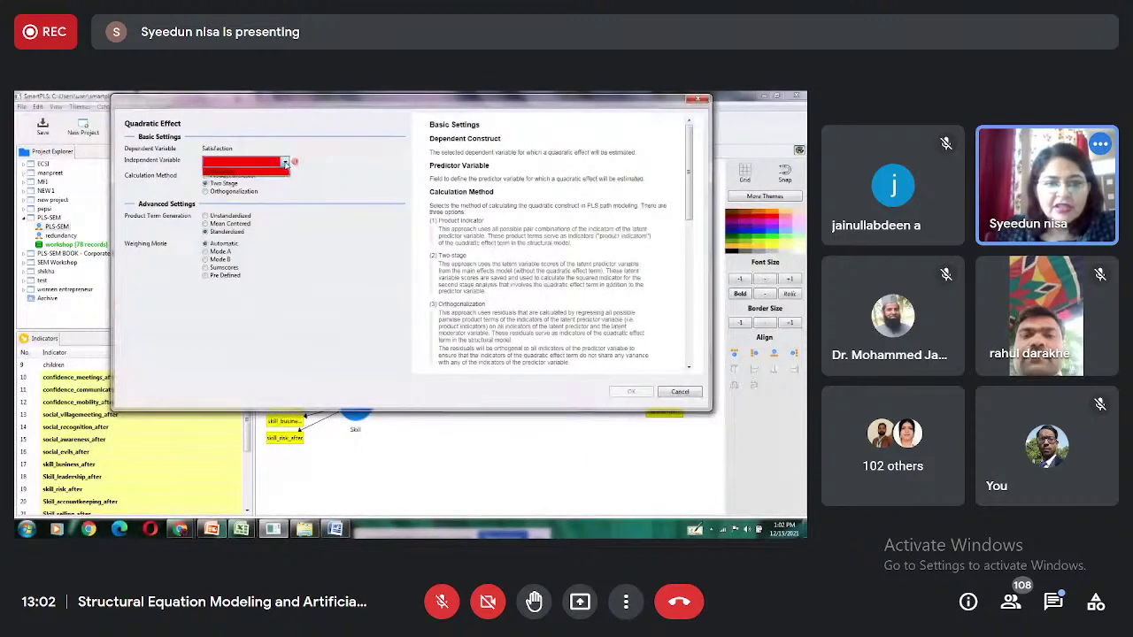
click(272, 172)
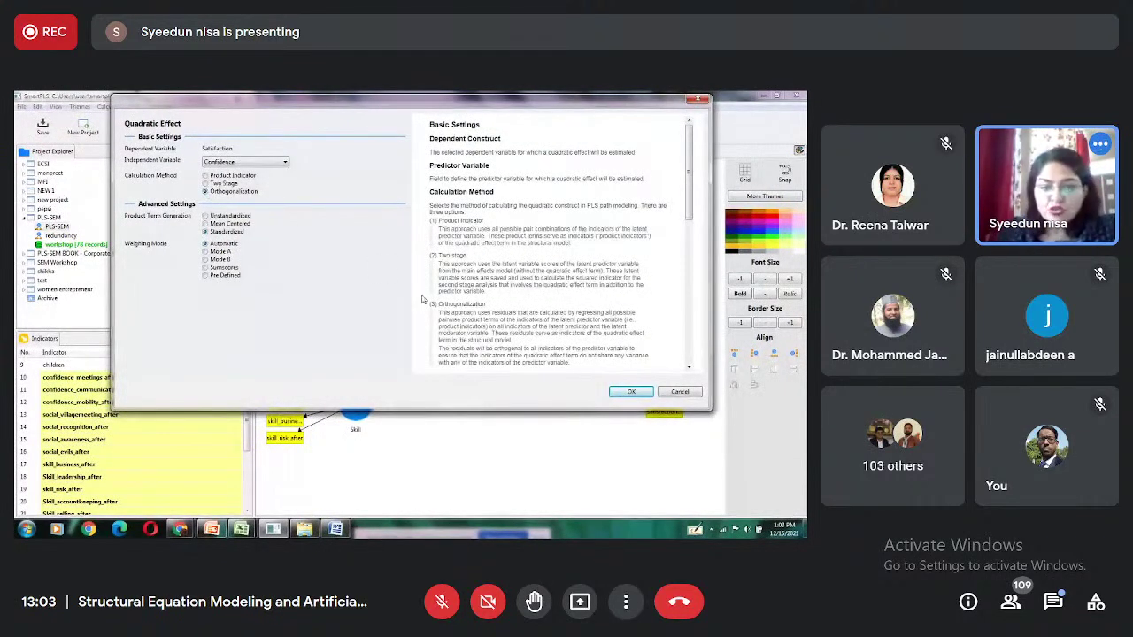
click(631, 392)
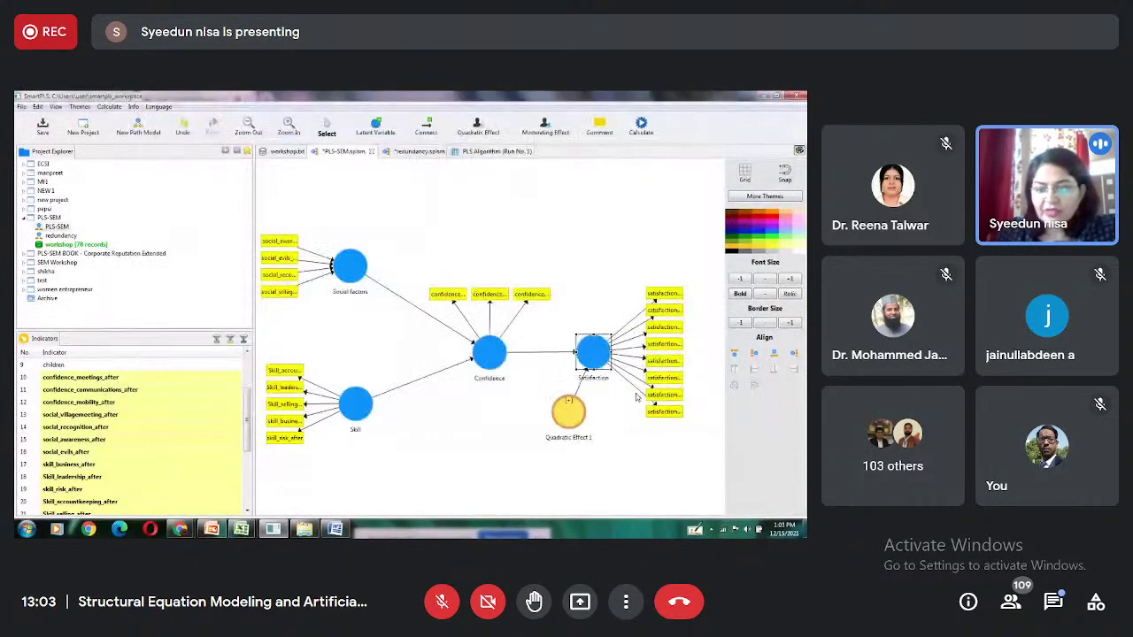
Rename the new quadratic effect on Satisfaction as Confidence
click(573, 412)
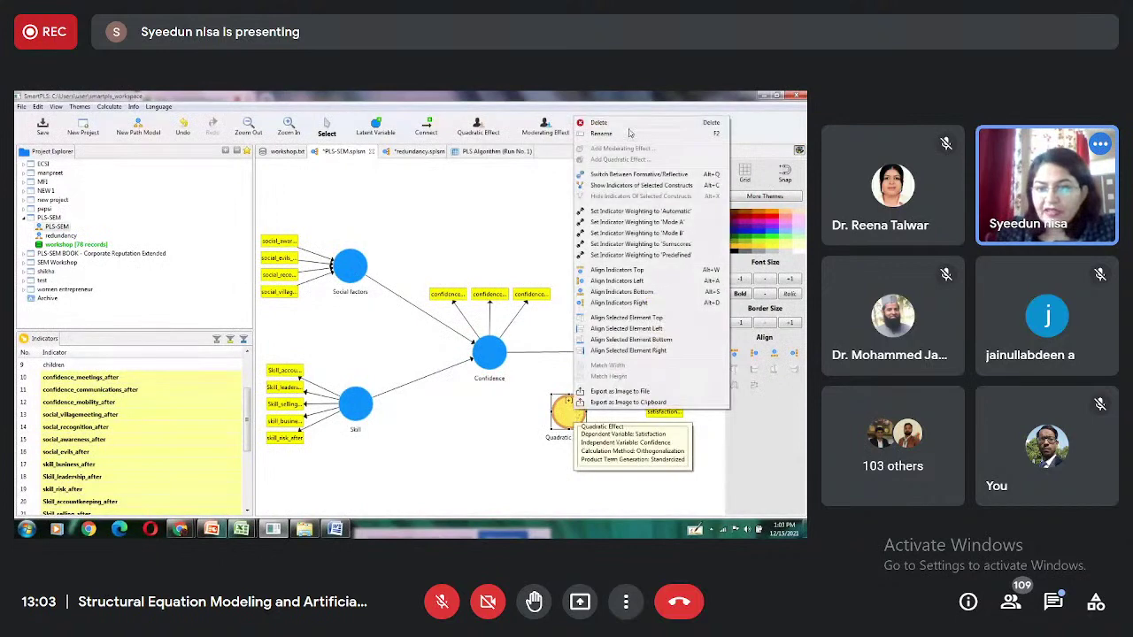
click(617, 135)
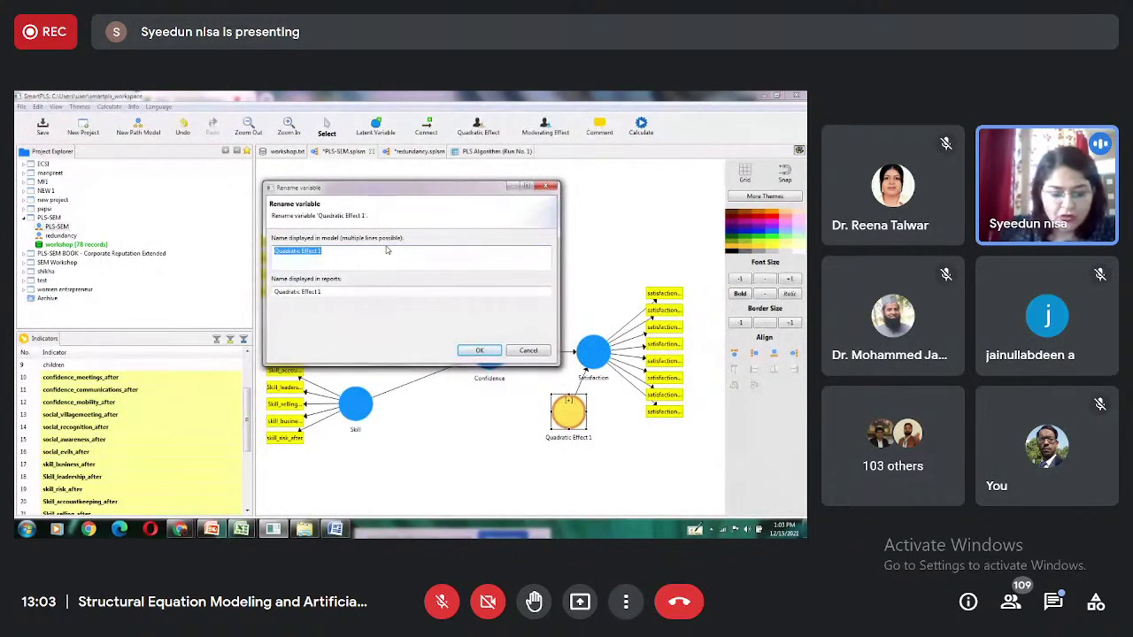
text(Cu)
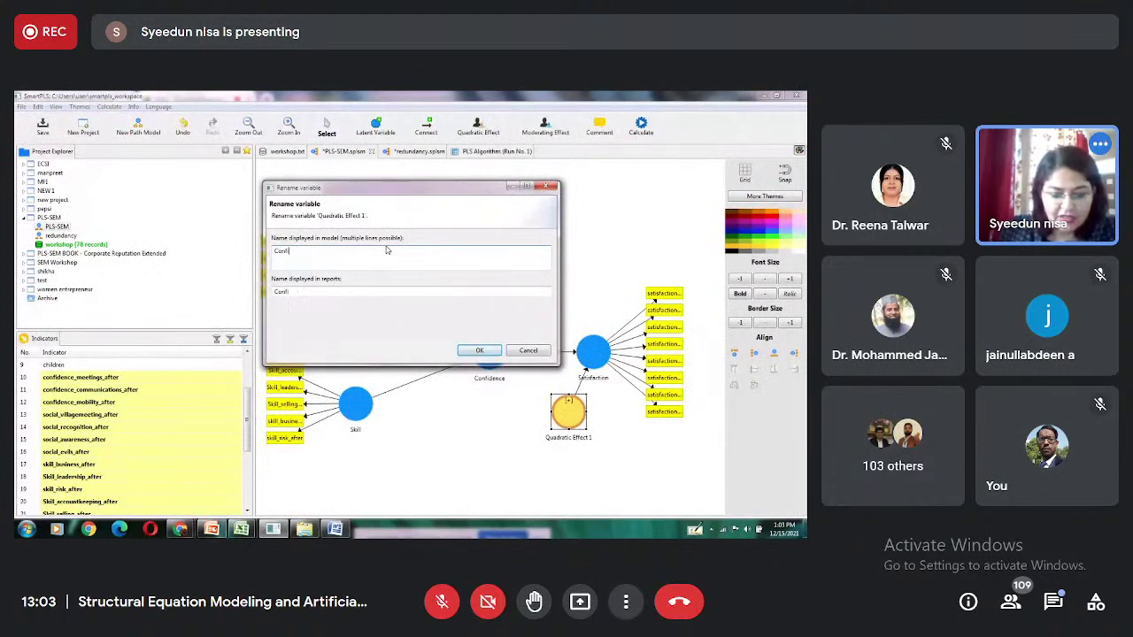
text(nfidence)
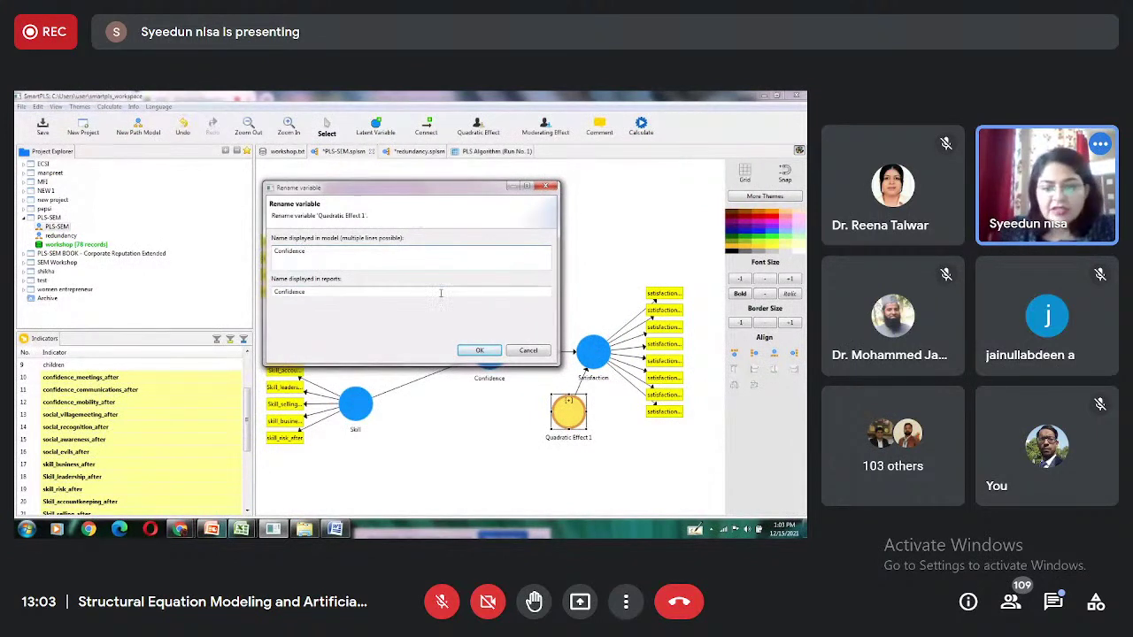
click(489, 350)
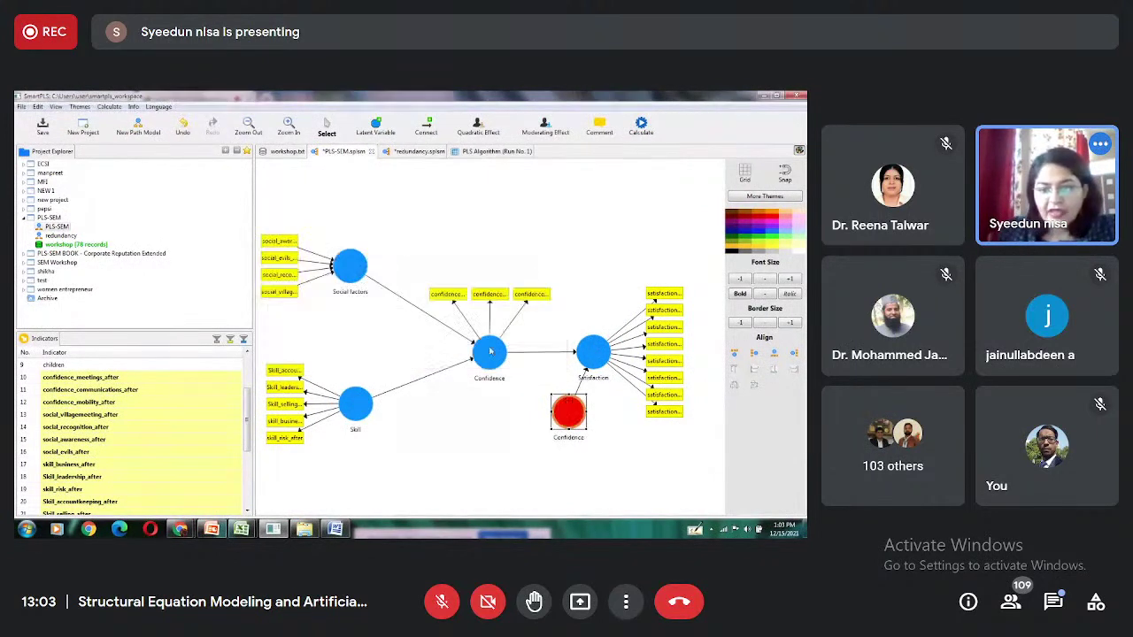
Delete the red Confidence quadratic effect construct attached to Satisfaction from the path model
click(637, 245)
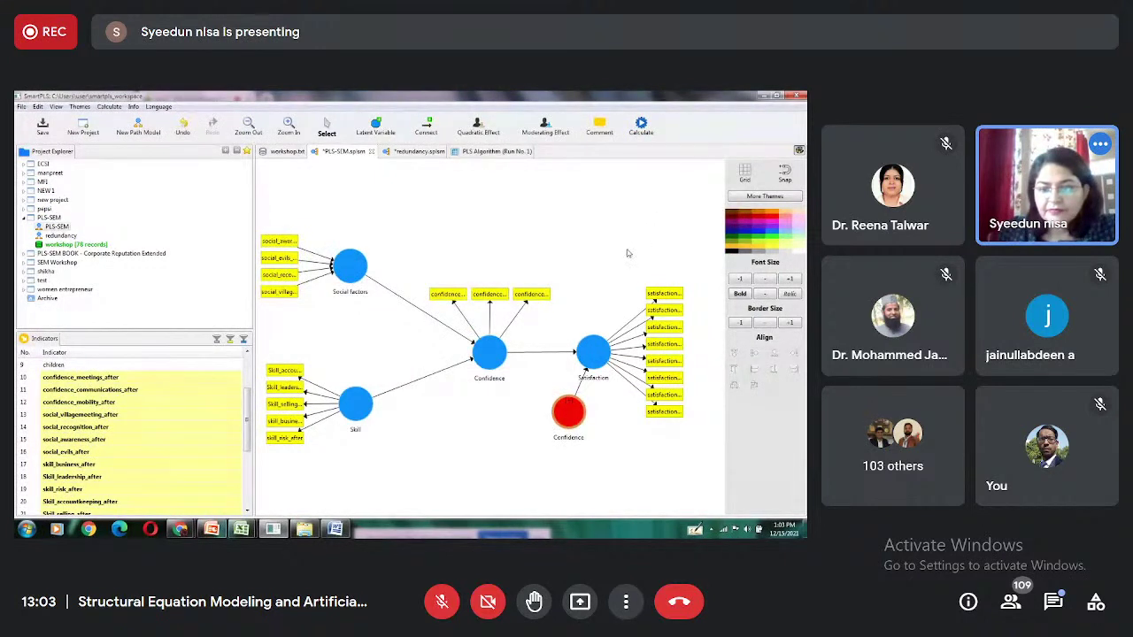
click(591, 363)
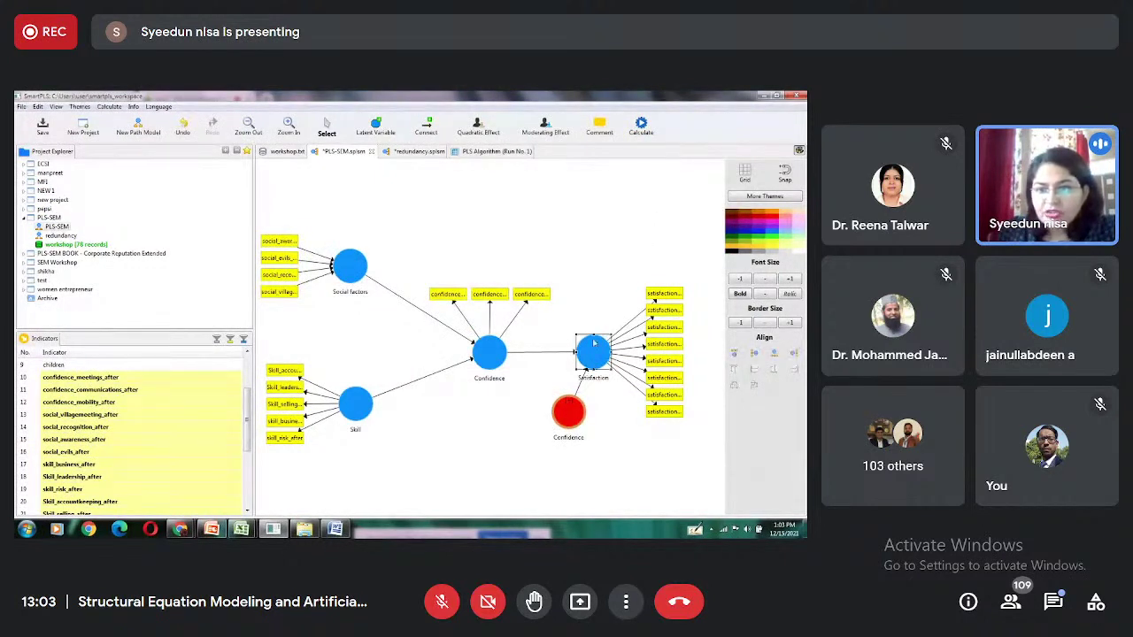
click(610, 291)
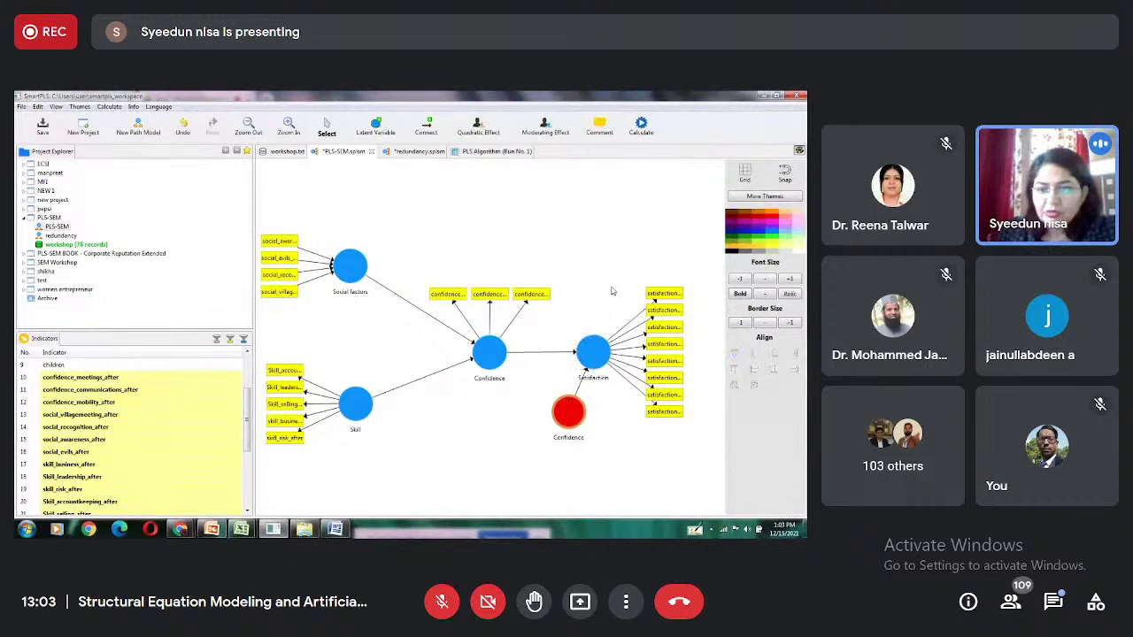
right_click(574, 414)
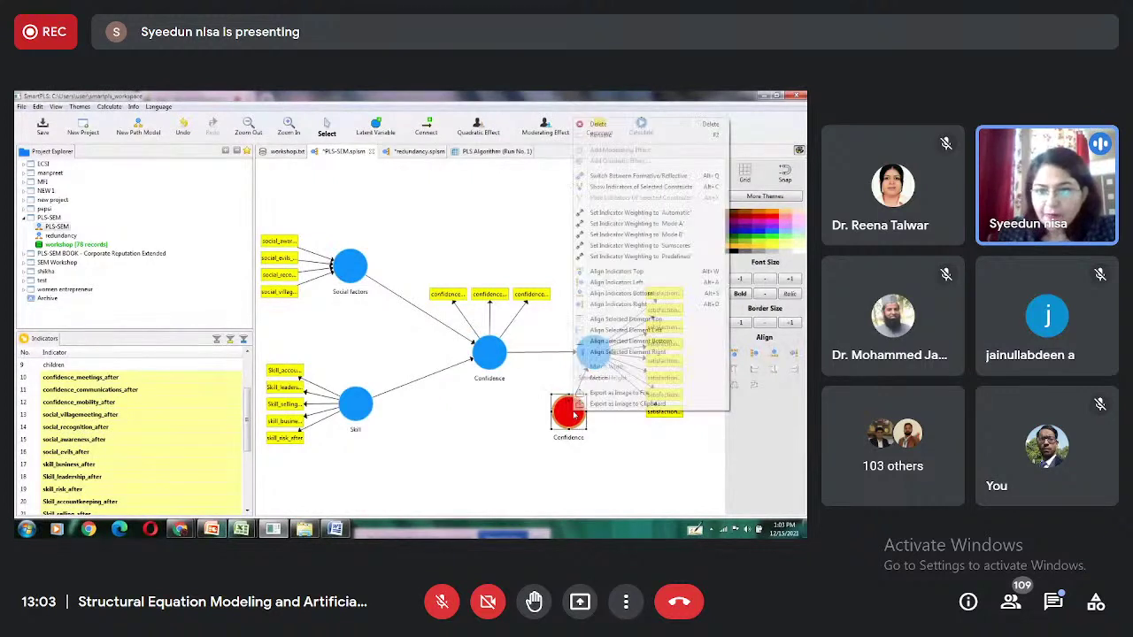
click(613, 126)
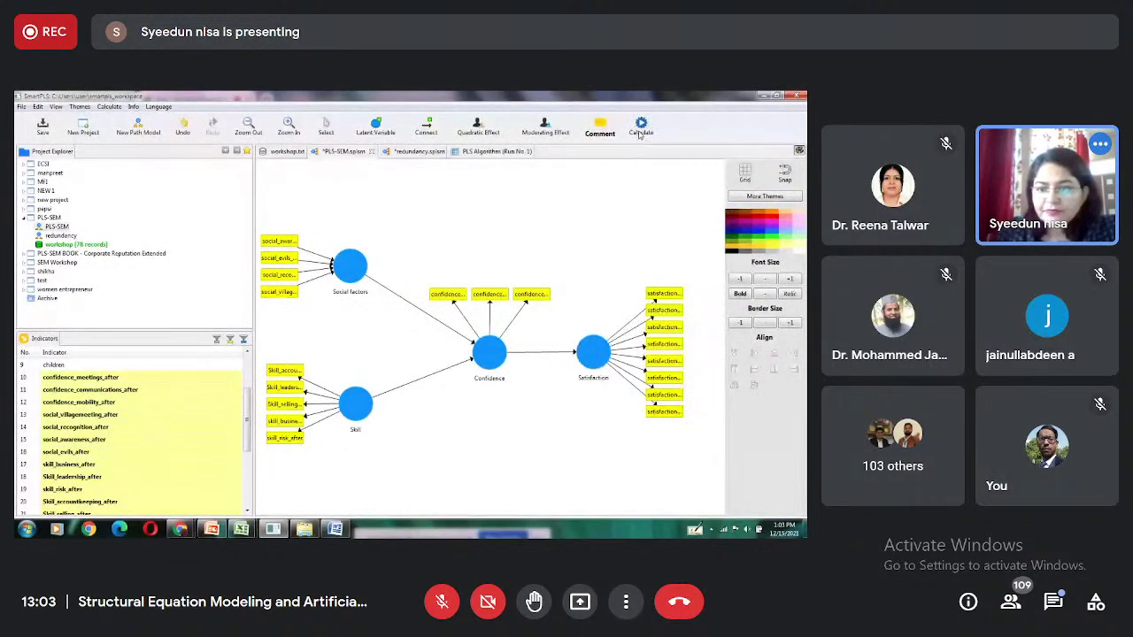
Run basic bootstrapping with 10000 subsamples and widen the path name column in the Path Coefficients report
click(641, 125)
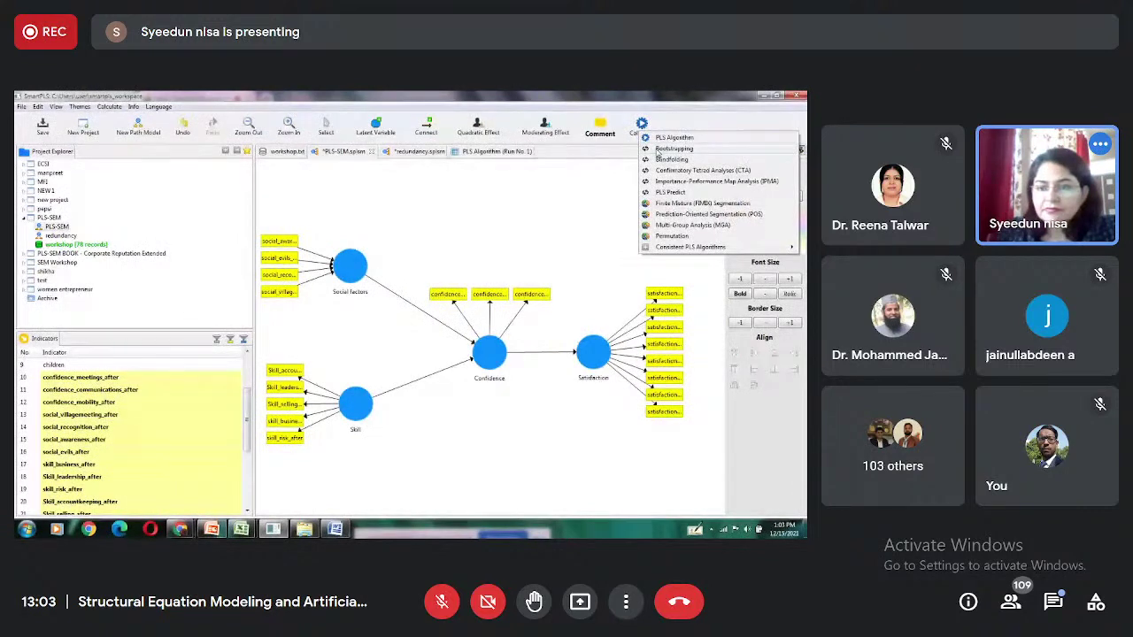
click(656, 148)
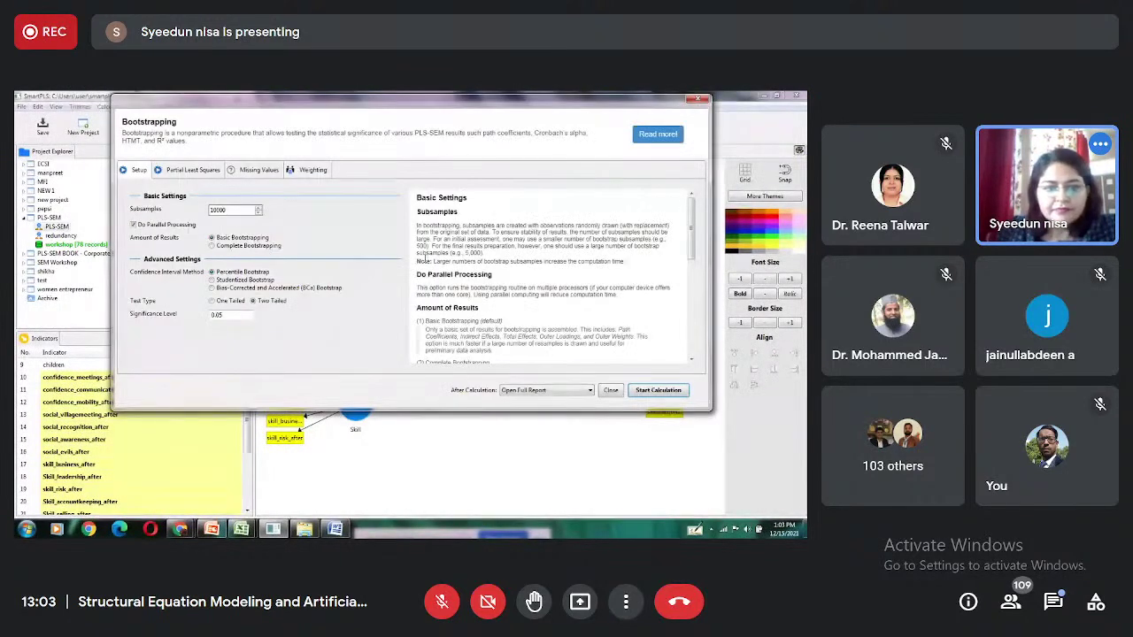
click(658, 391)
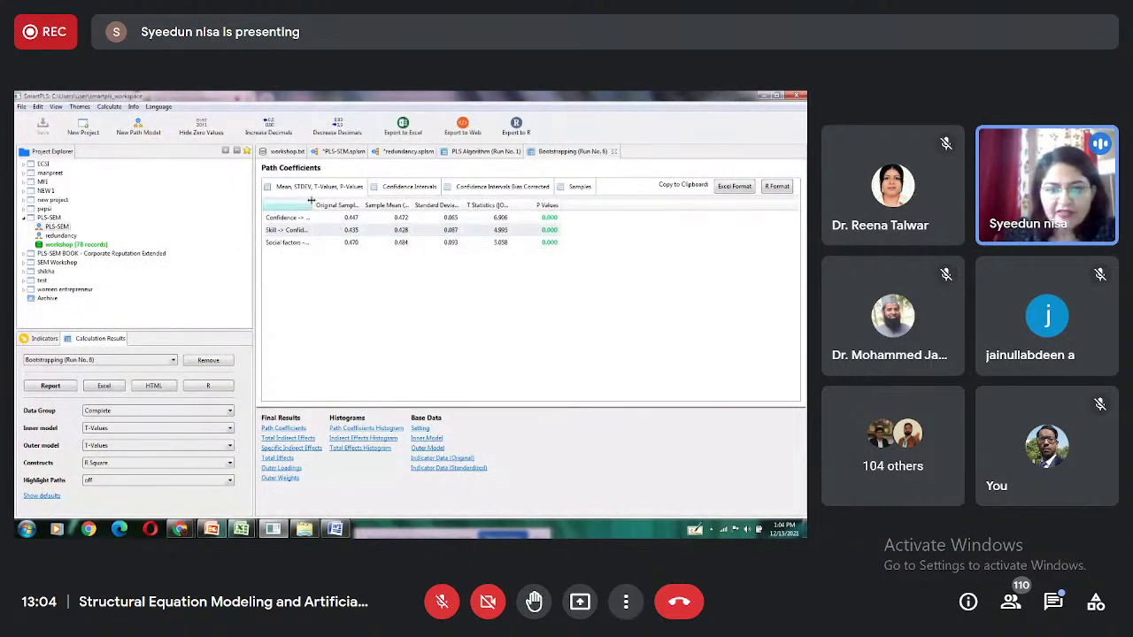
drag(310, 202, 357, 202)
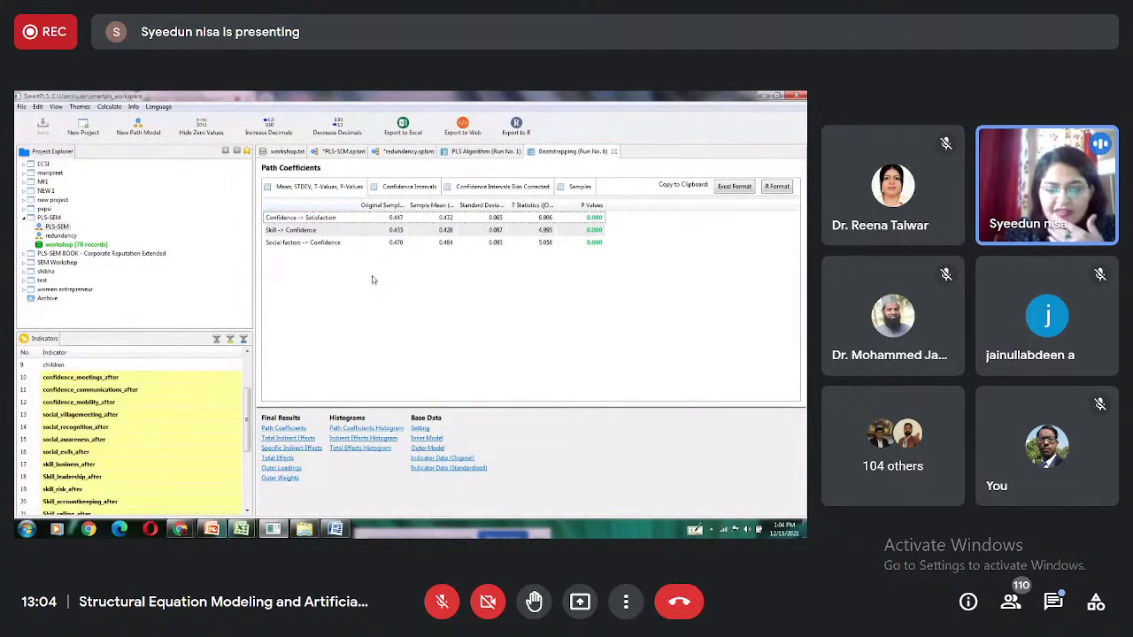
click(272, 529)
click(273, 529)
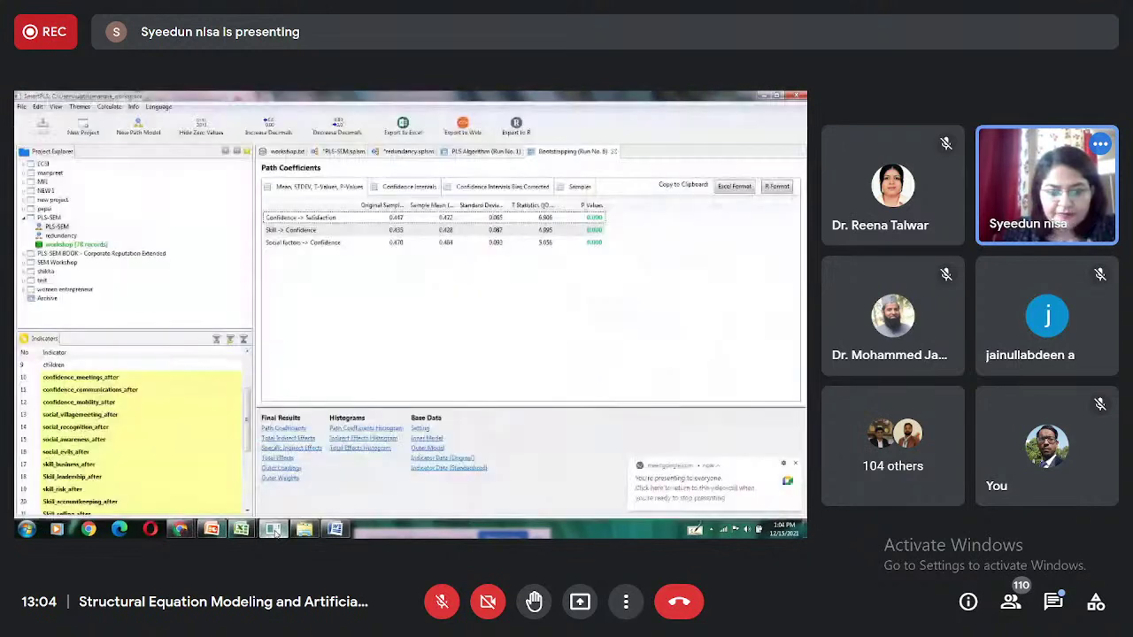
Connect Social factors and Skill directly to Satisfaction in the PLS-SEM path model
click(347, 152)
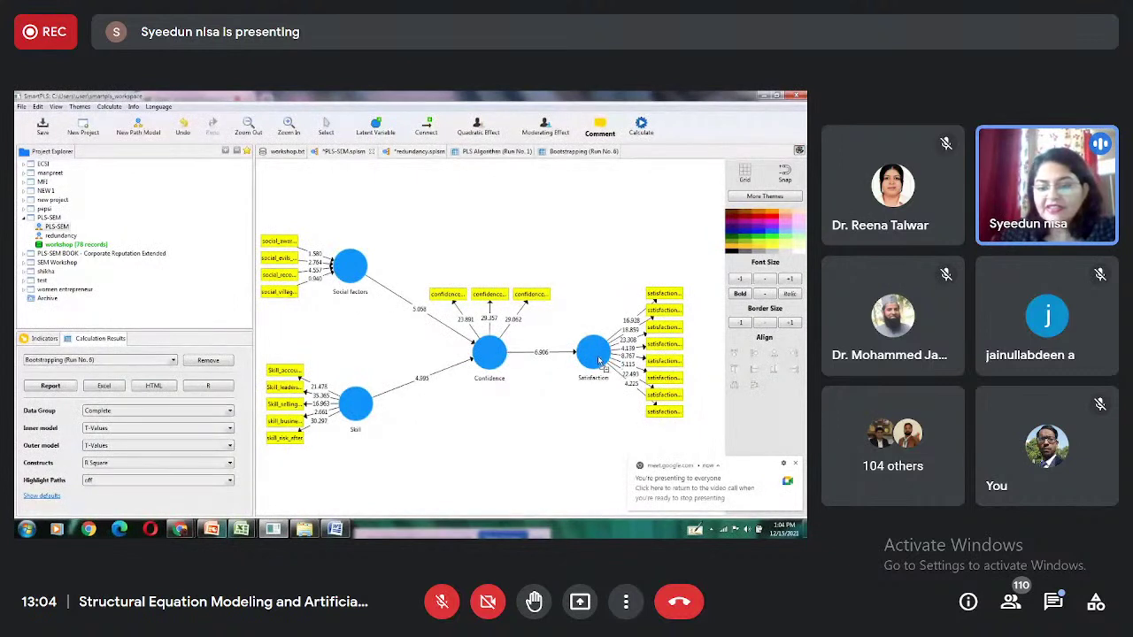
click(426, 127)
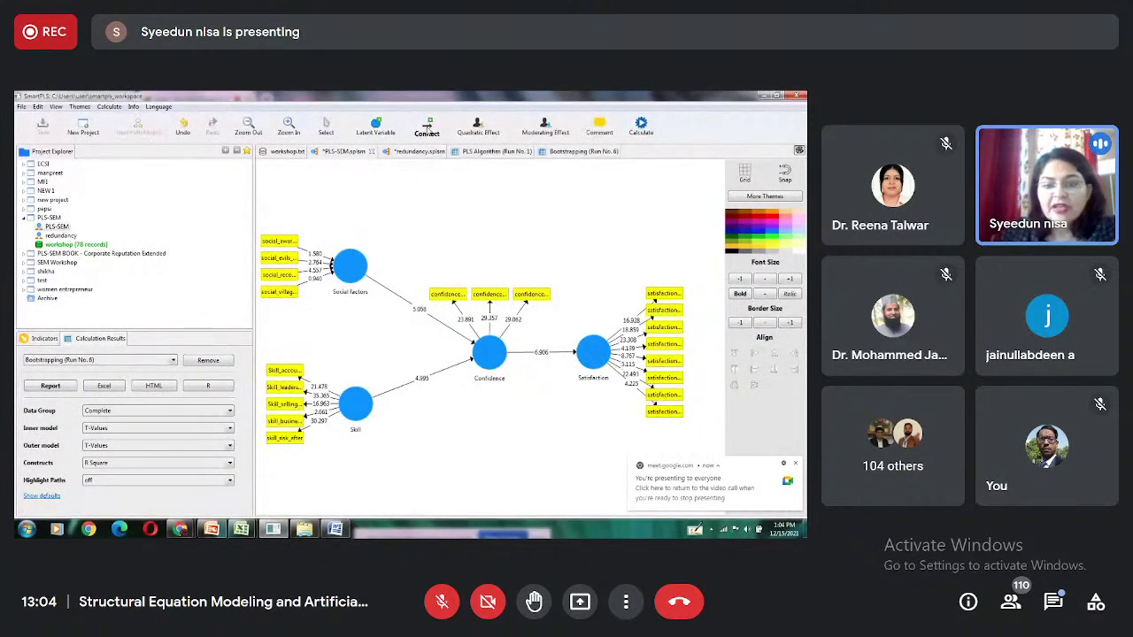
click(368, 264)
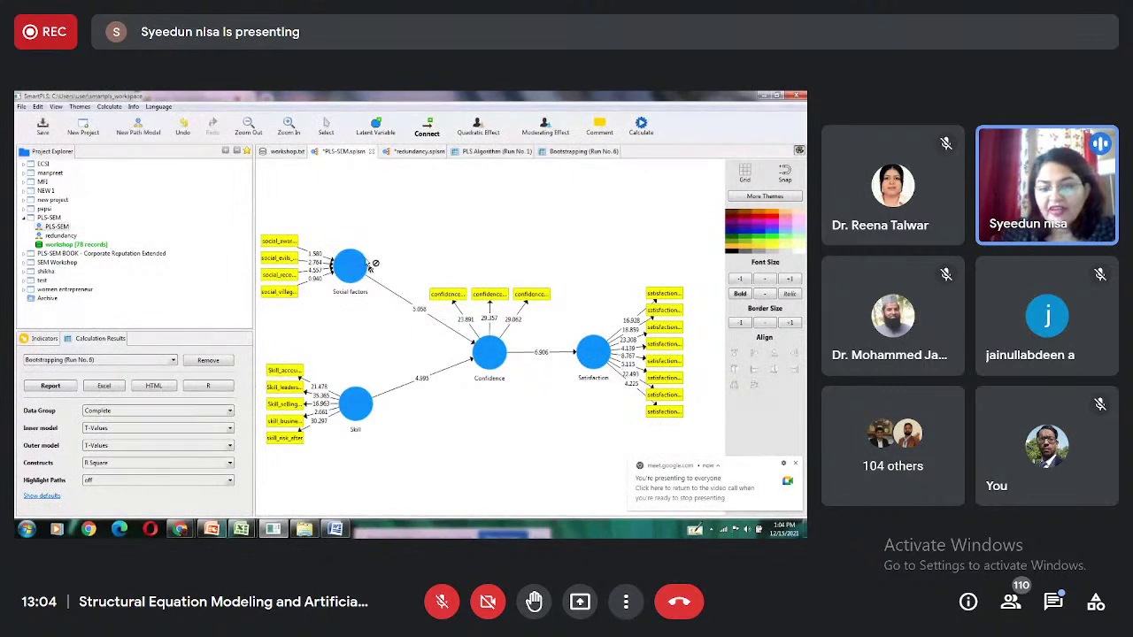
click(586, 346)
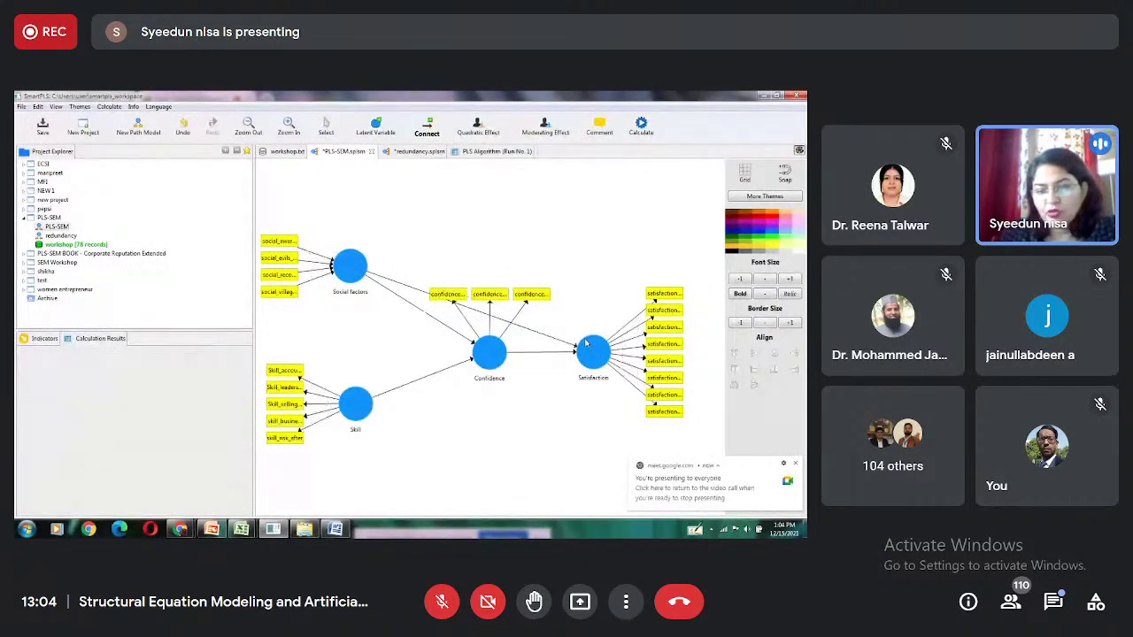
click(366, 415)
click(487, 358)
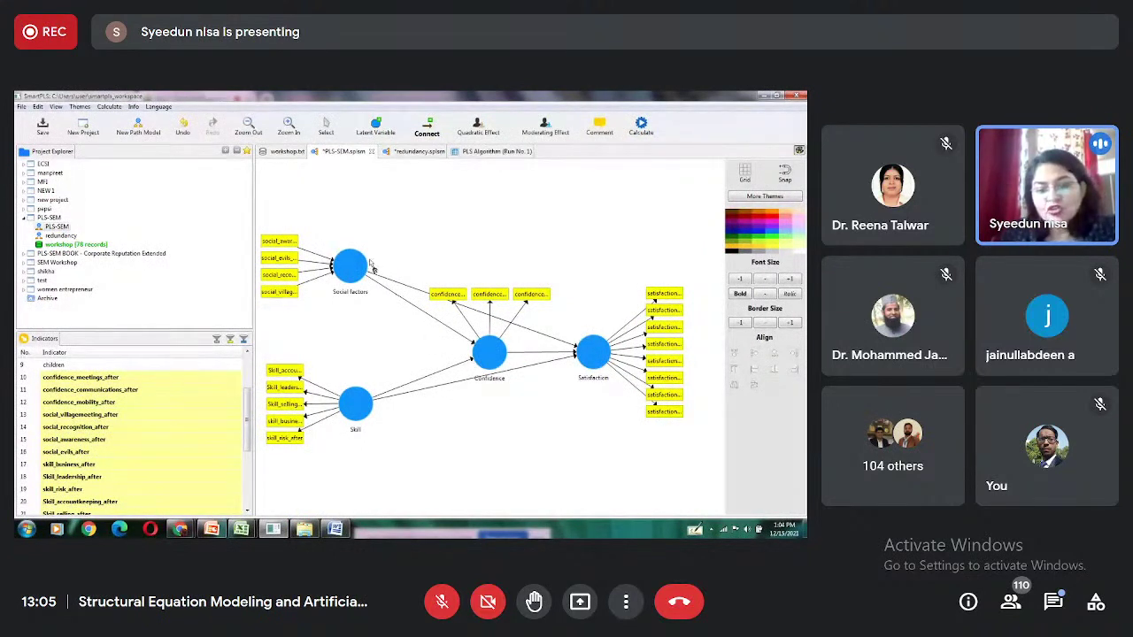
Run basic bootstrapping with 5000 subsamples on the extended model and widen the path name column in the Path Coefficients report
click(642, 128)
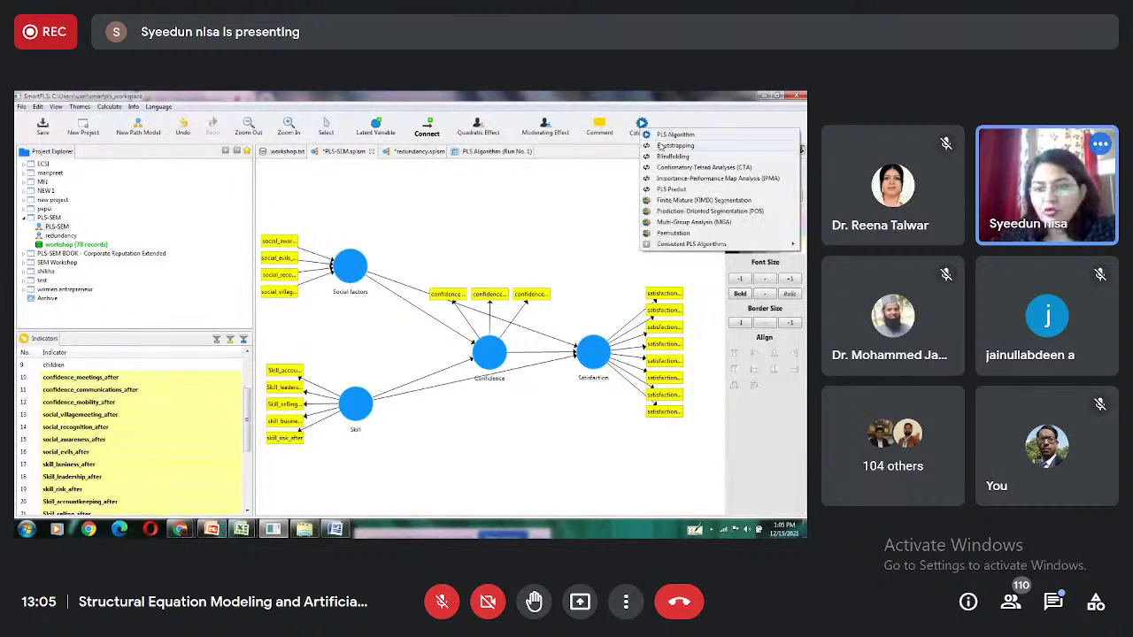
click(660, 146)
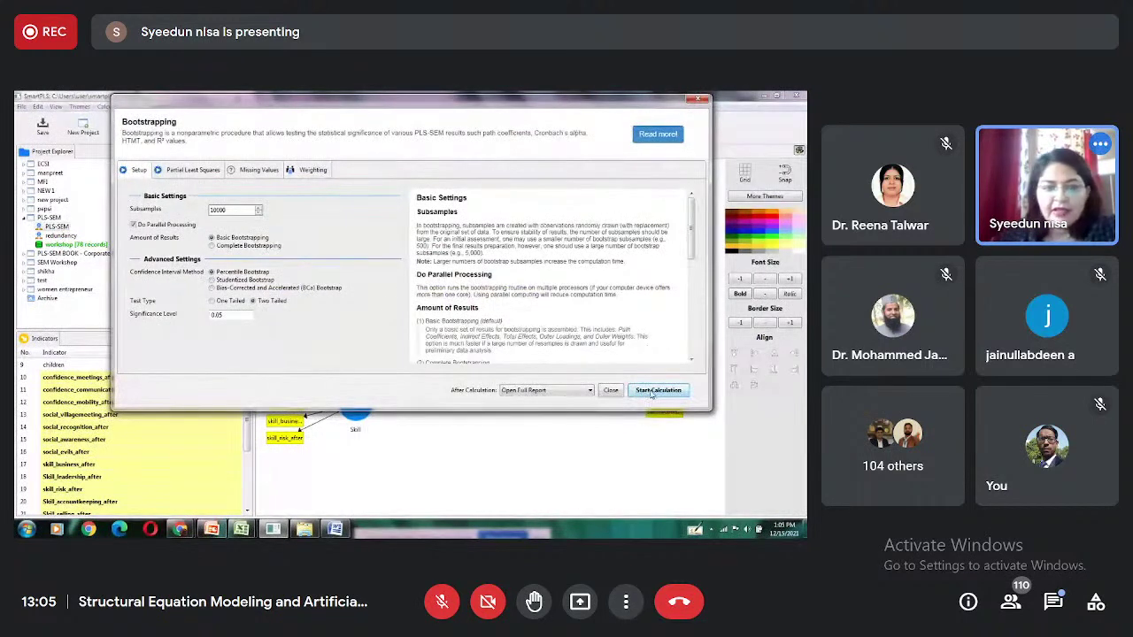
double_click(219, 210)
text(5000)
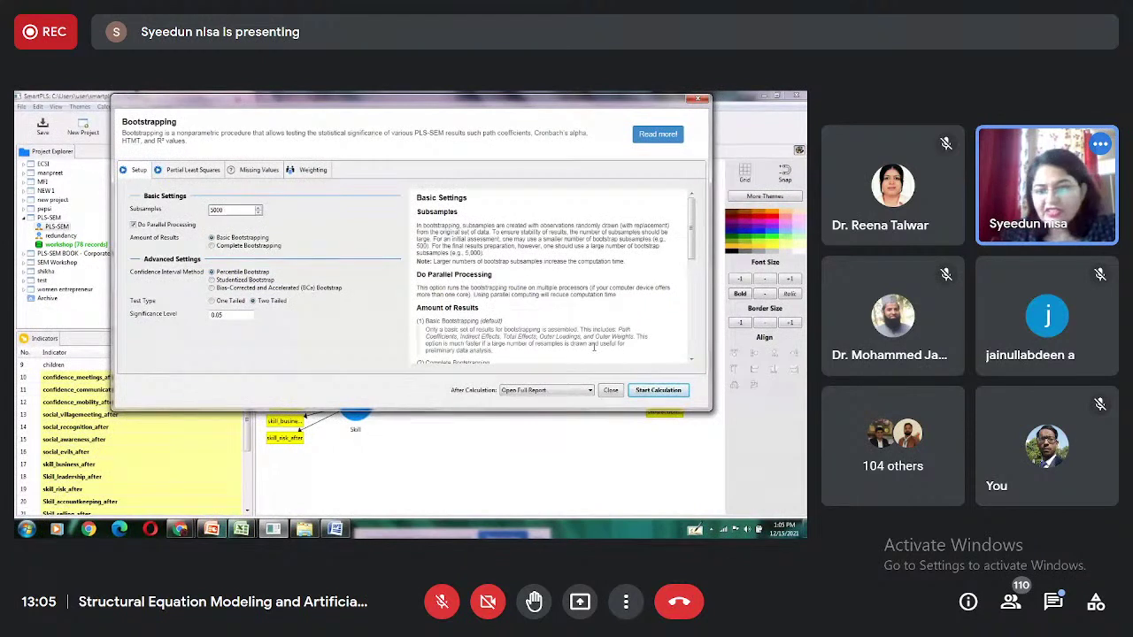
click(660, 390)
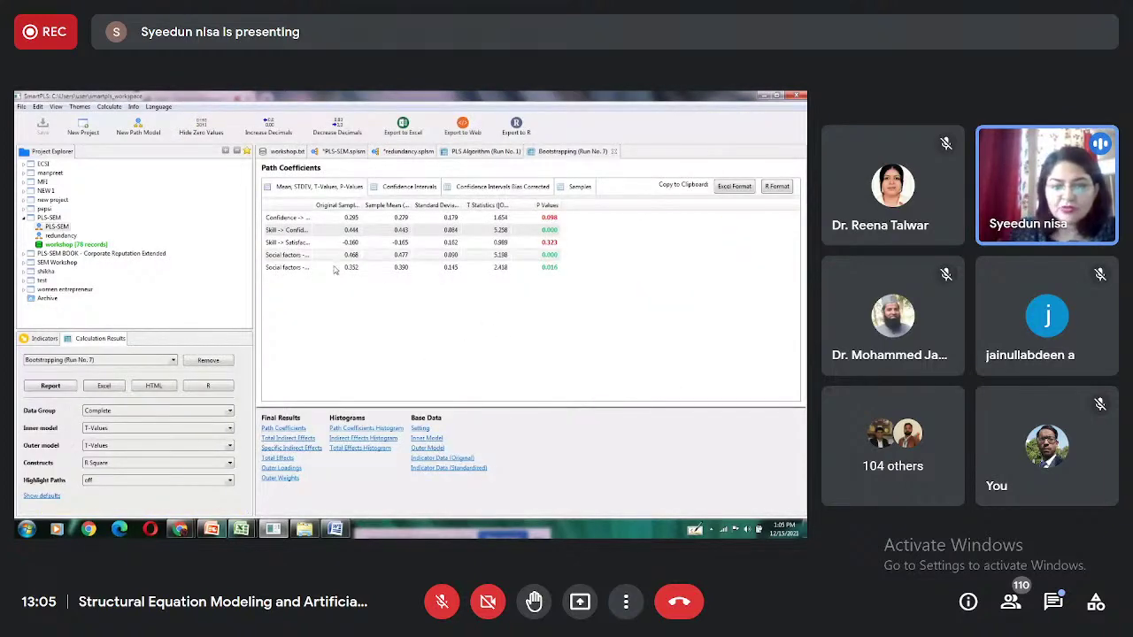
drag(310, 206, 363, 208)
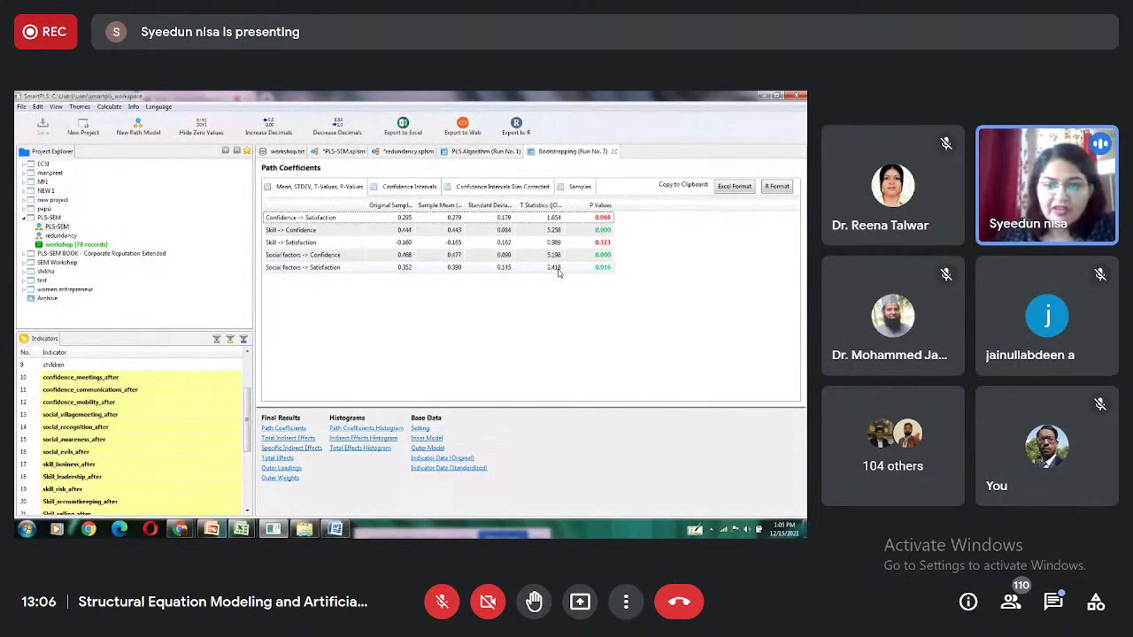
Review the total indirect effects and total effects of the new bootstrapping run, and return to the PLS-SEM path model
click(275, 530)
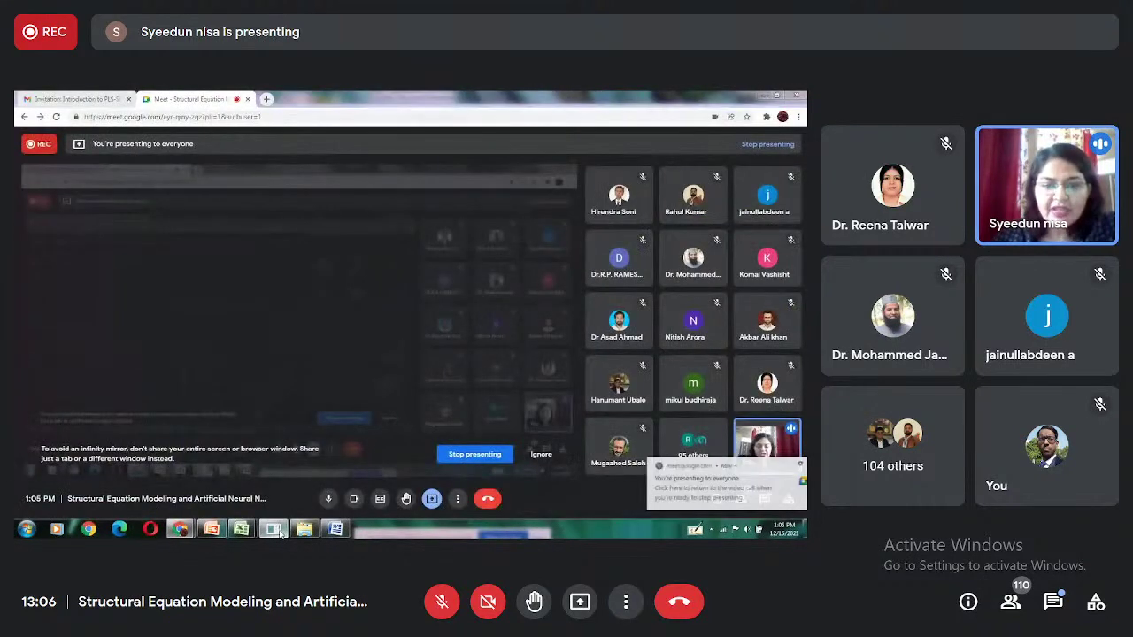
click(274, 530)
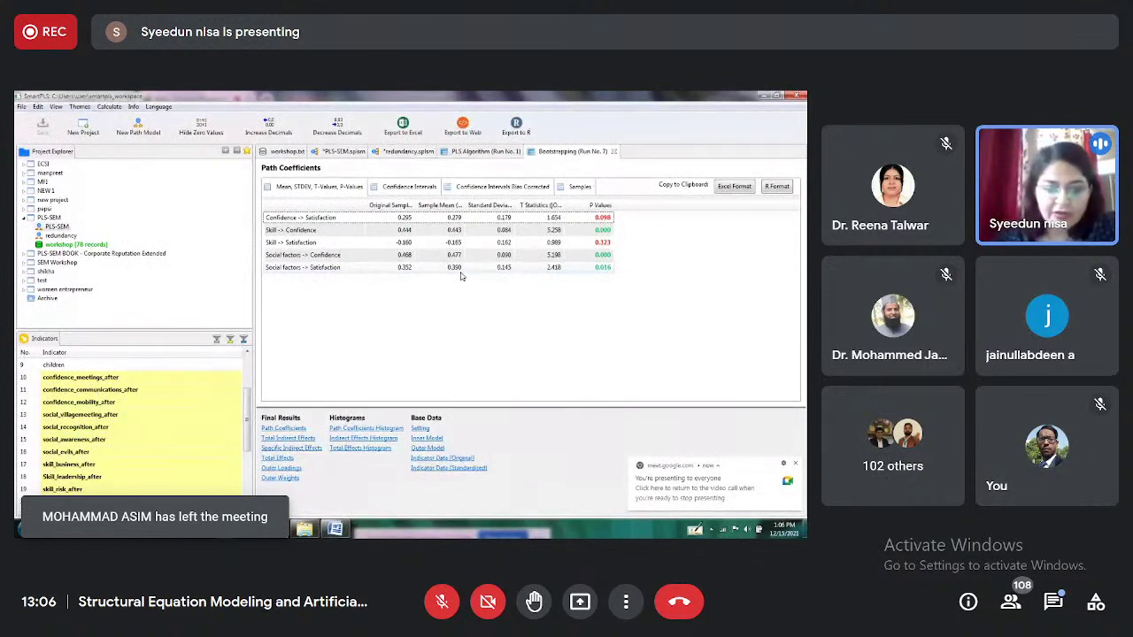
click(297, 440)
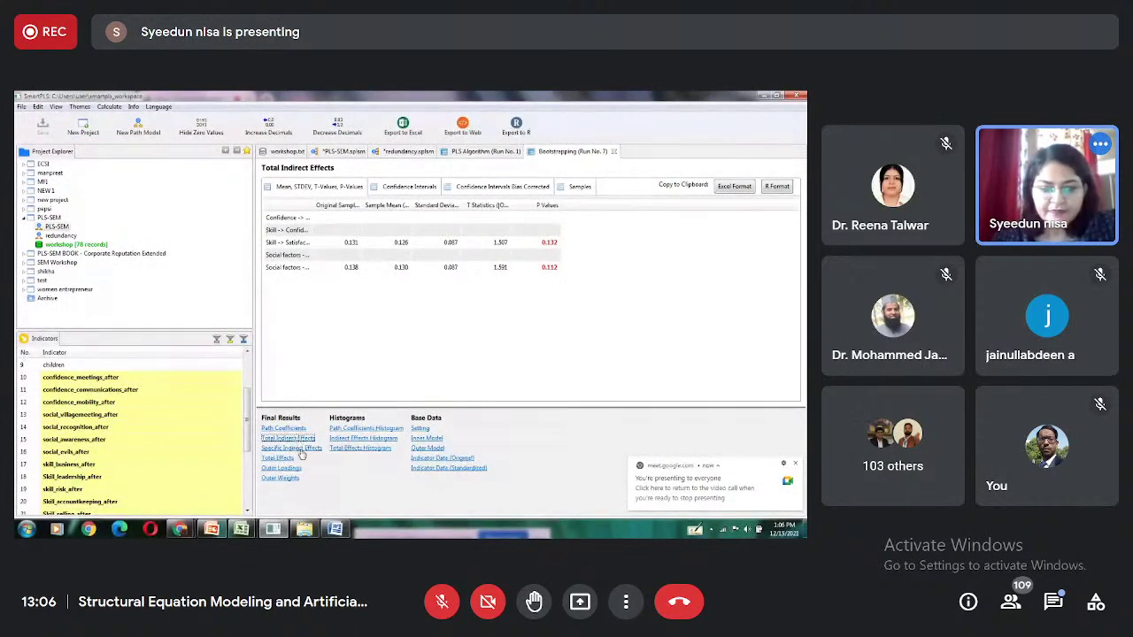
click(288, 458)
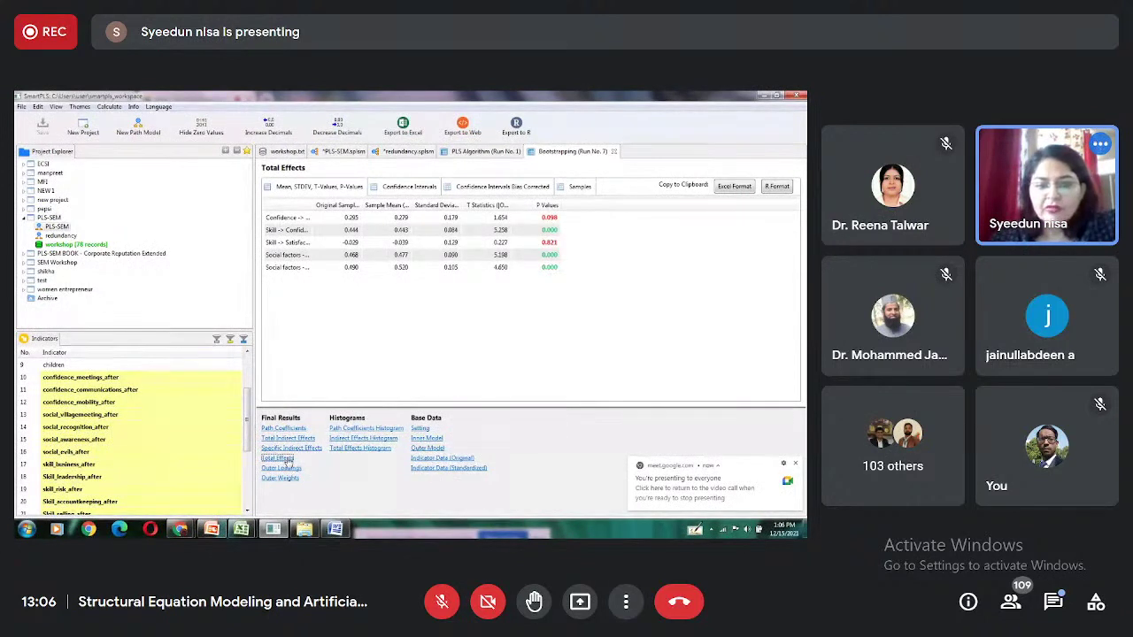
drag(312, 205, 365, 207)
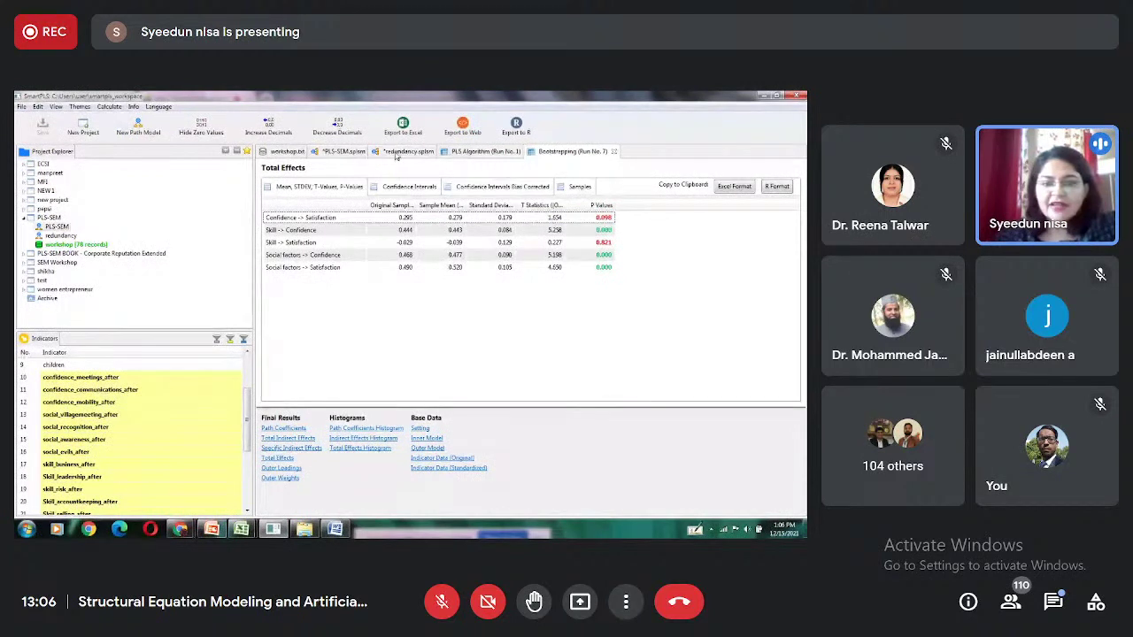
click(359, 154)
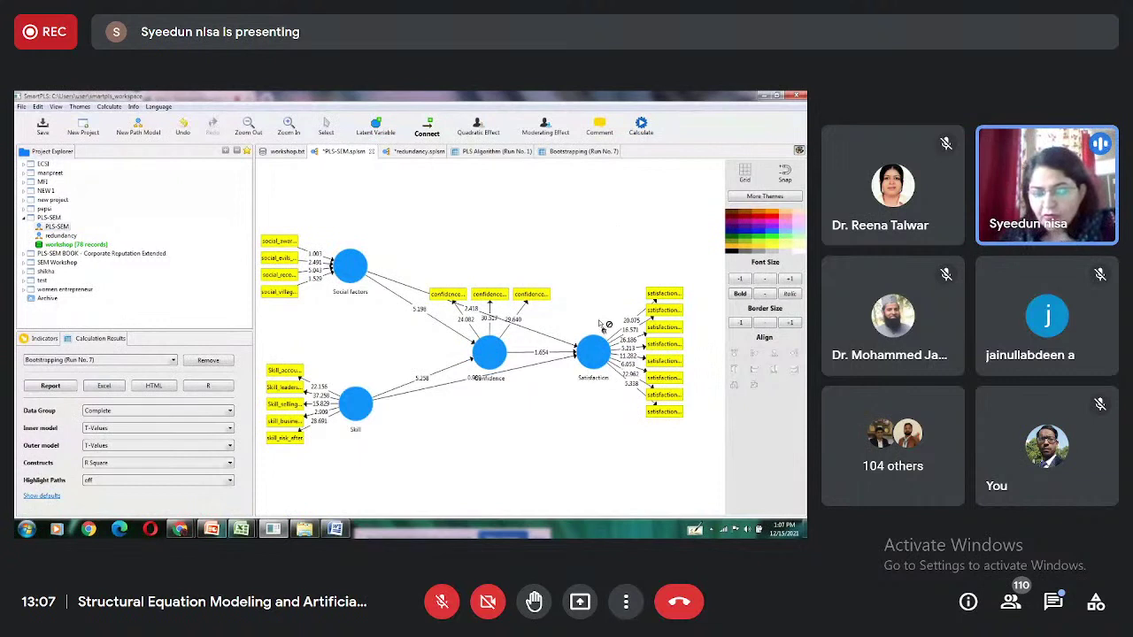
click(598, 352)
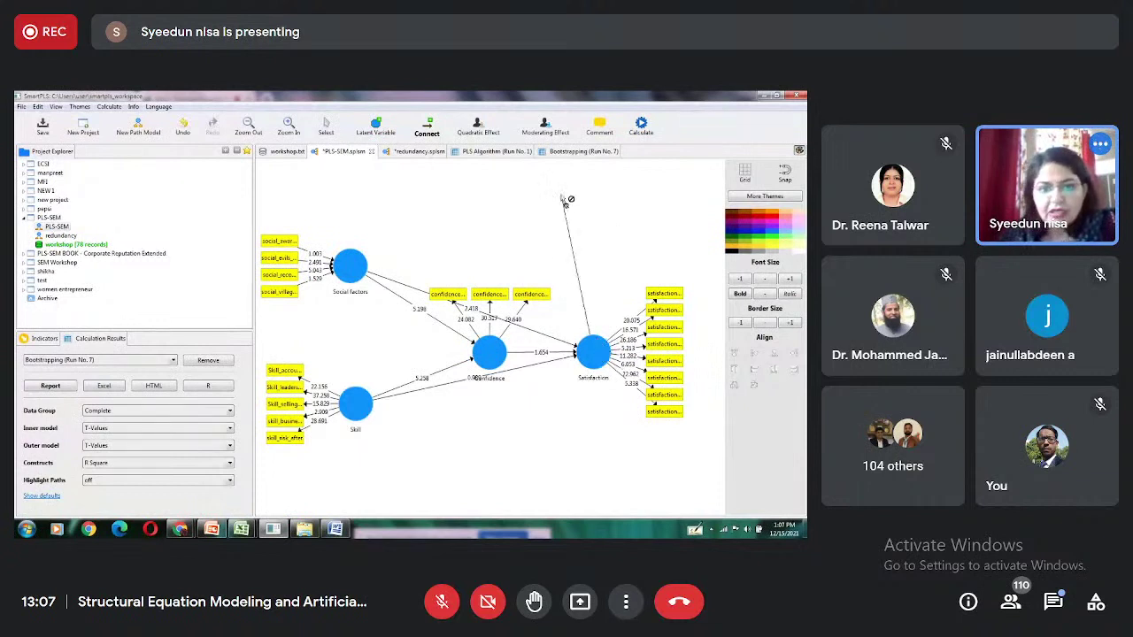
click(517, 226)
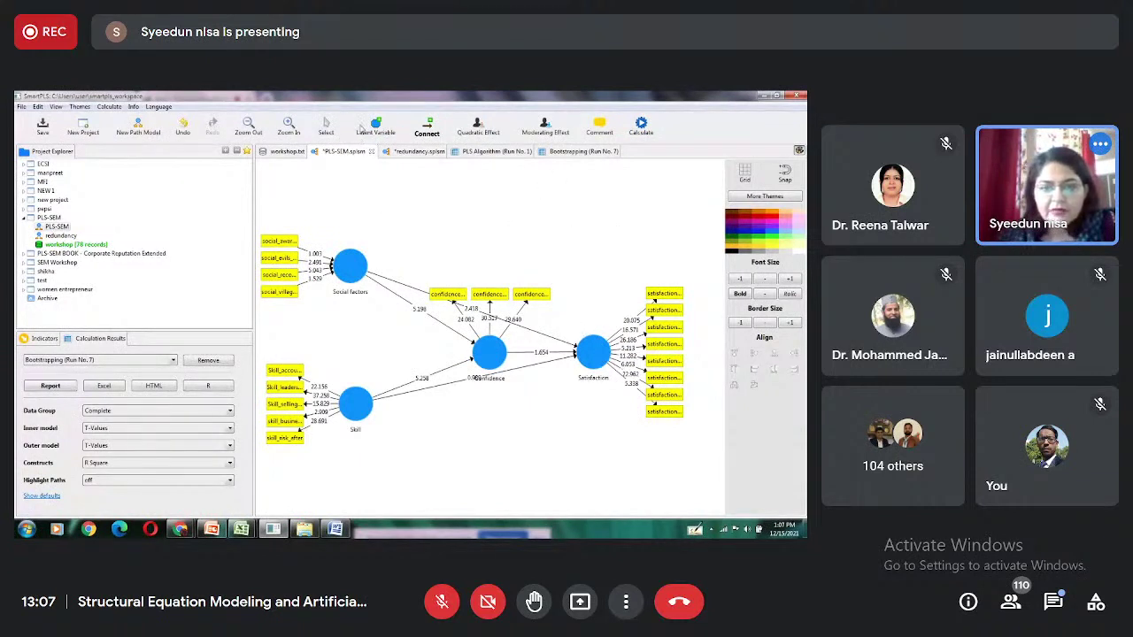
click(326, 126)
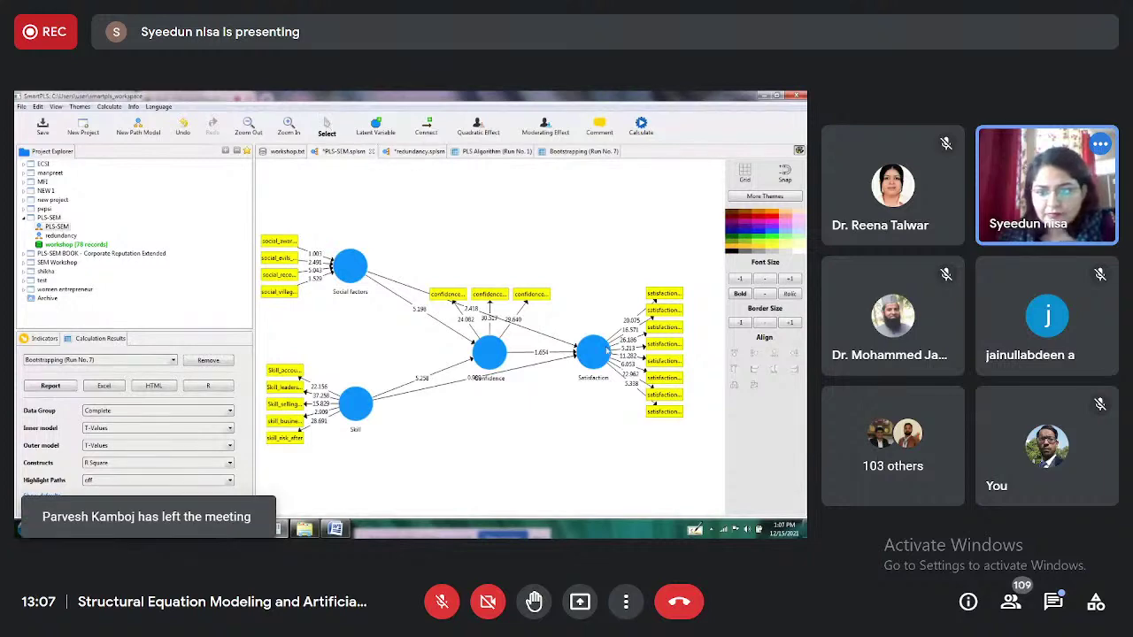
double_click(607, 353)
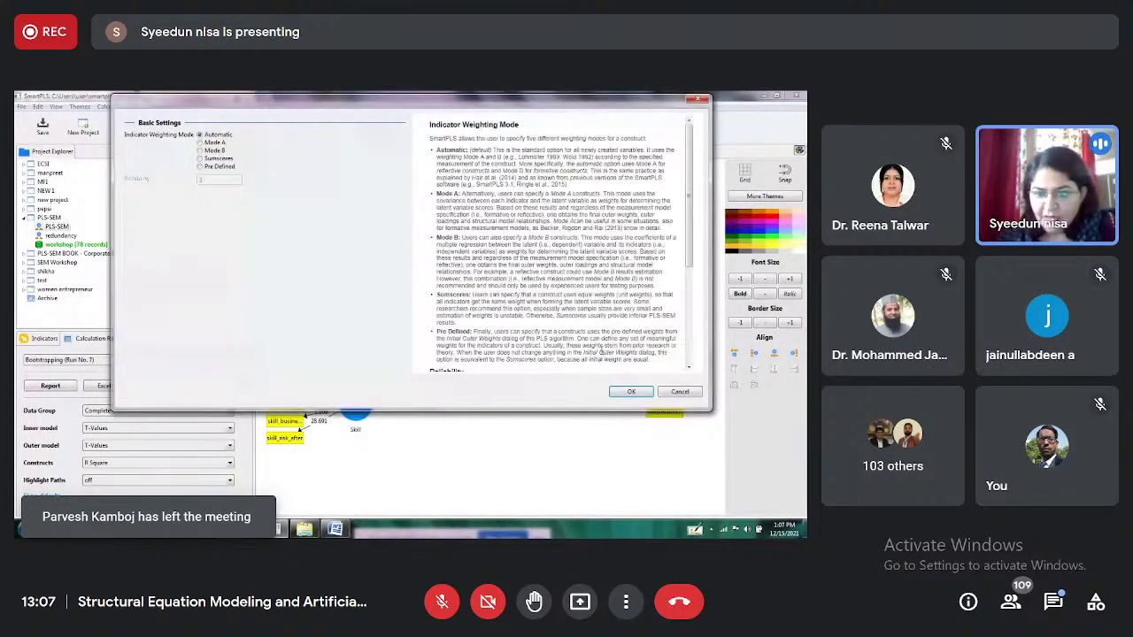
right_click(616, 352)
click(680, 391)
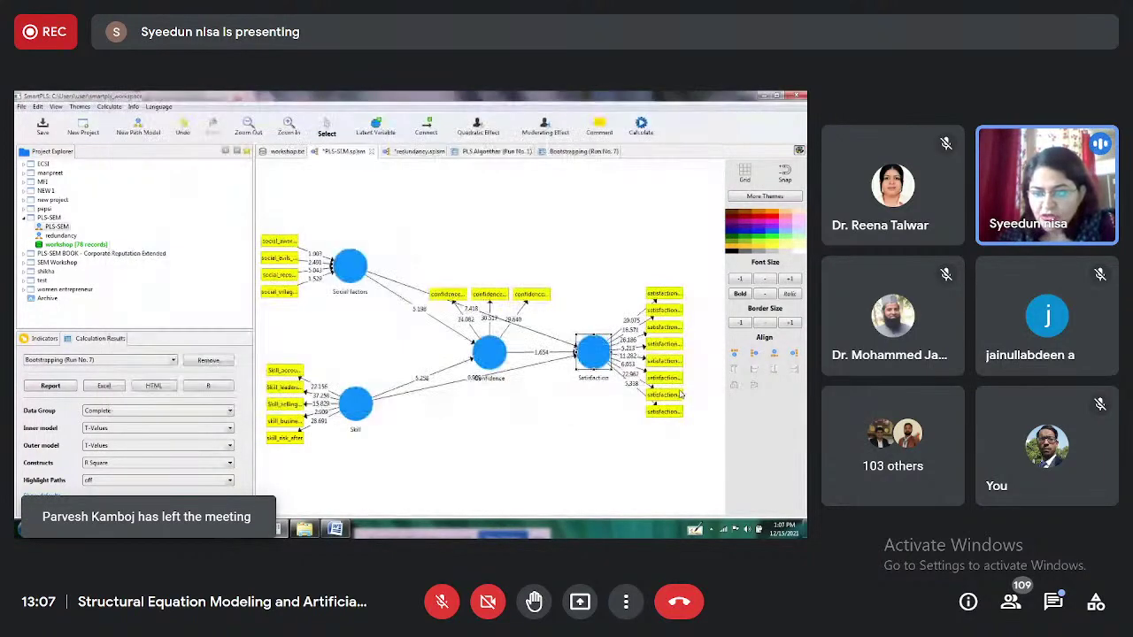
Add a quadratic effect on Satisfaction with Confidence as the independent variable and Orthogonalization as the calculation method
right_click(593, 324)
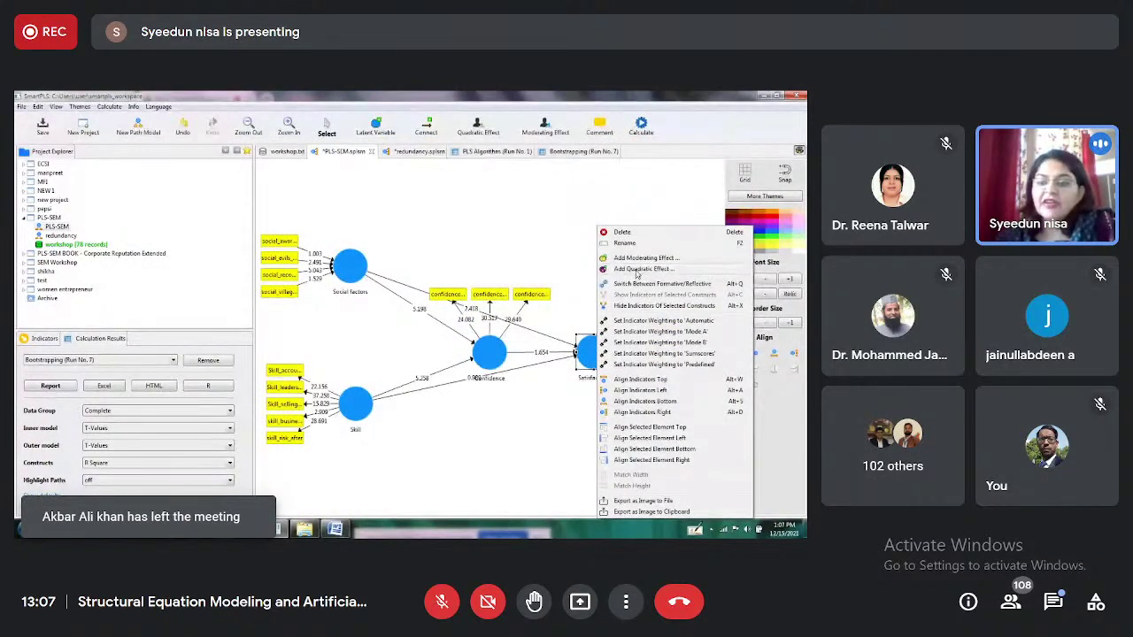
key(Escape)
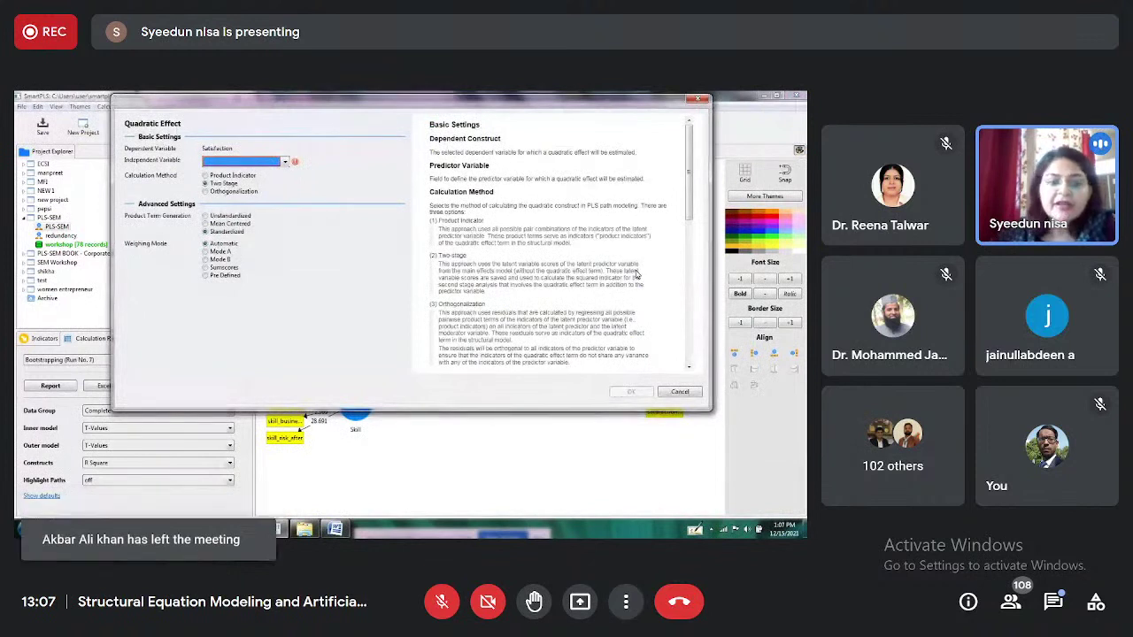
click(286, 164)
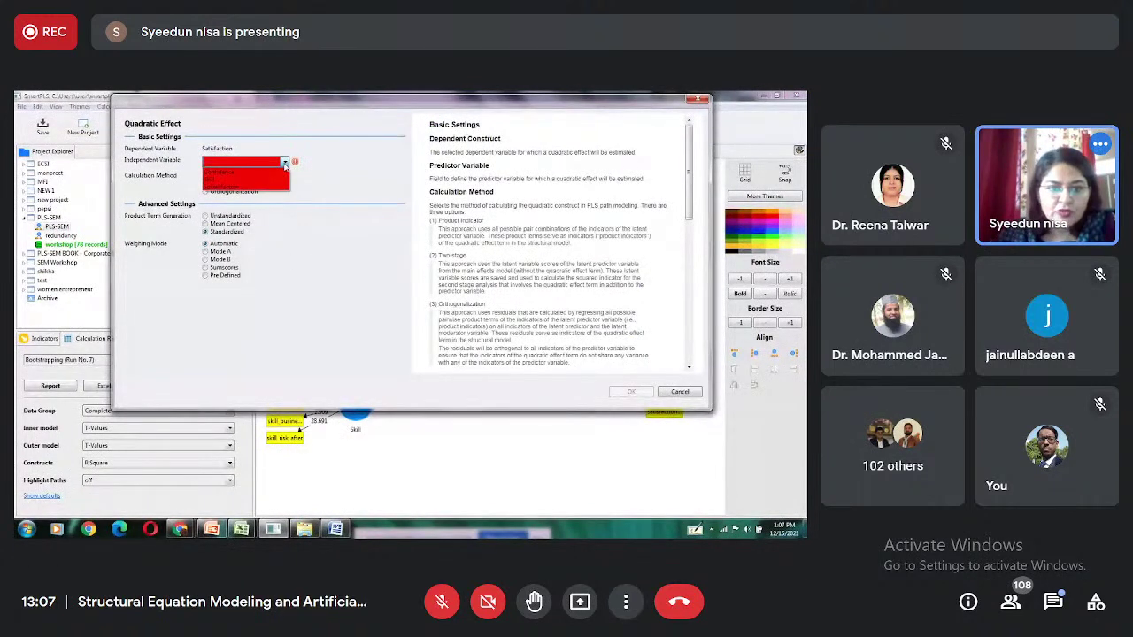
click(275, 173)
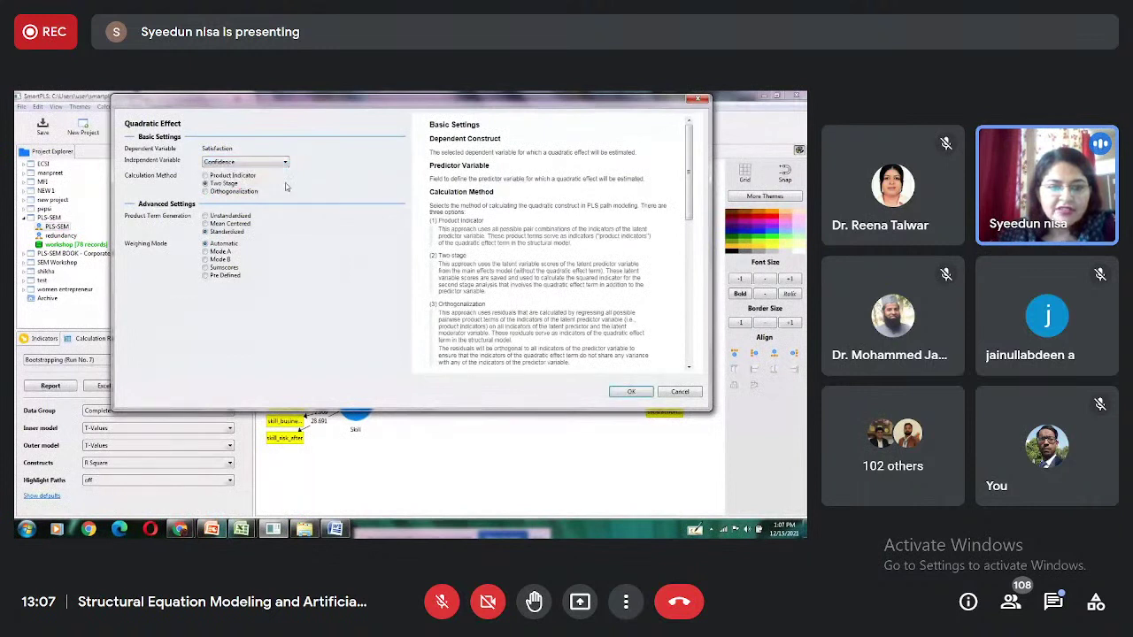
click(205, 191)
click(635, 393)
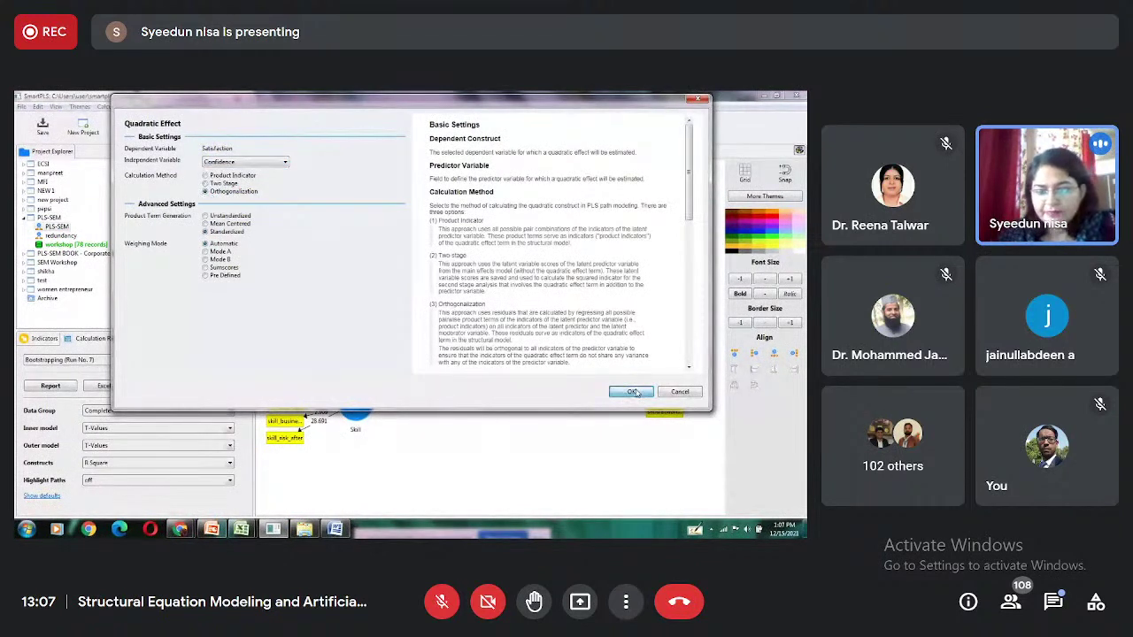
Rename the new quadratic effect construct as "confidence QE" in the PLS-SEM path model
click(576, 419)
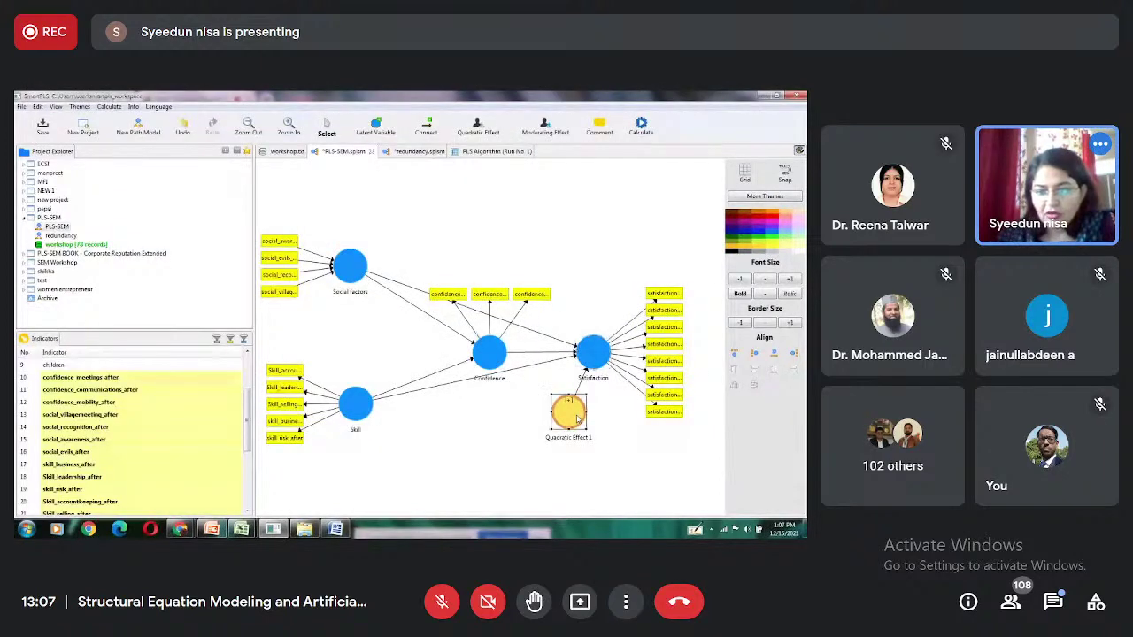
right_click(576, 419)
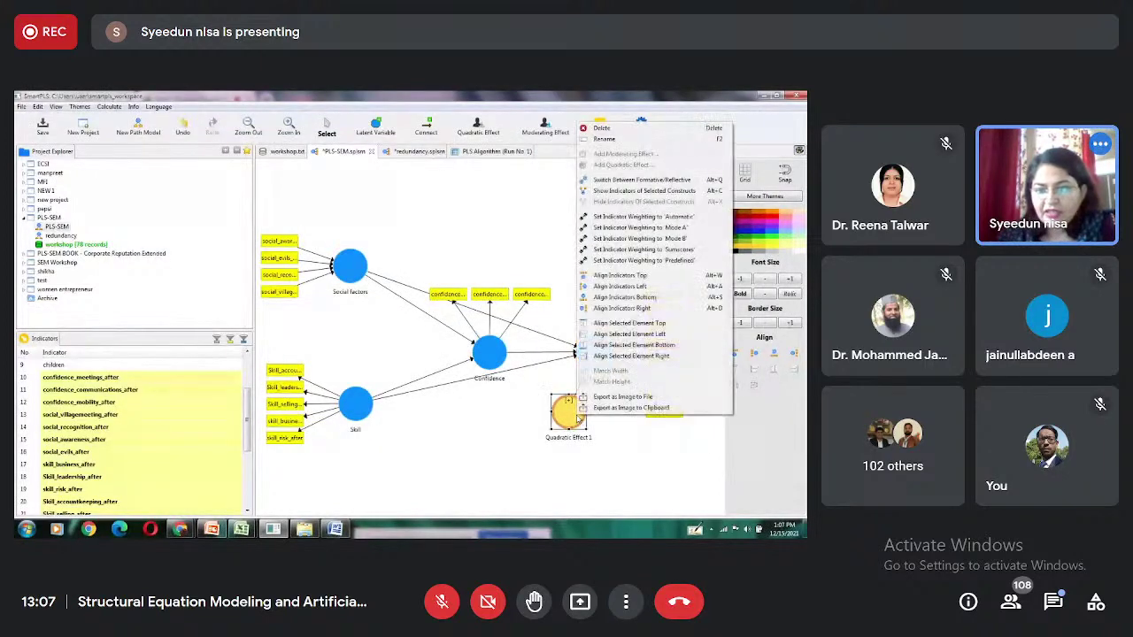
click(605, 138)
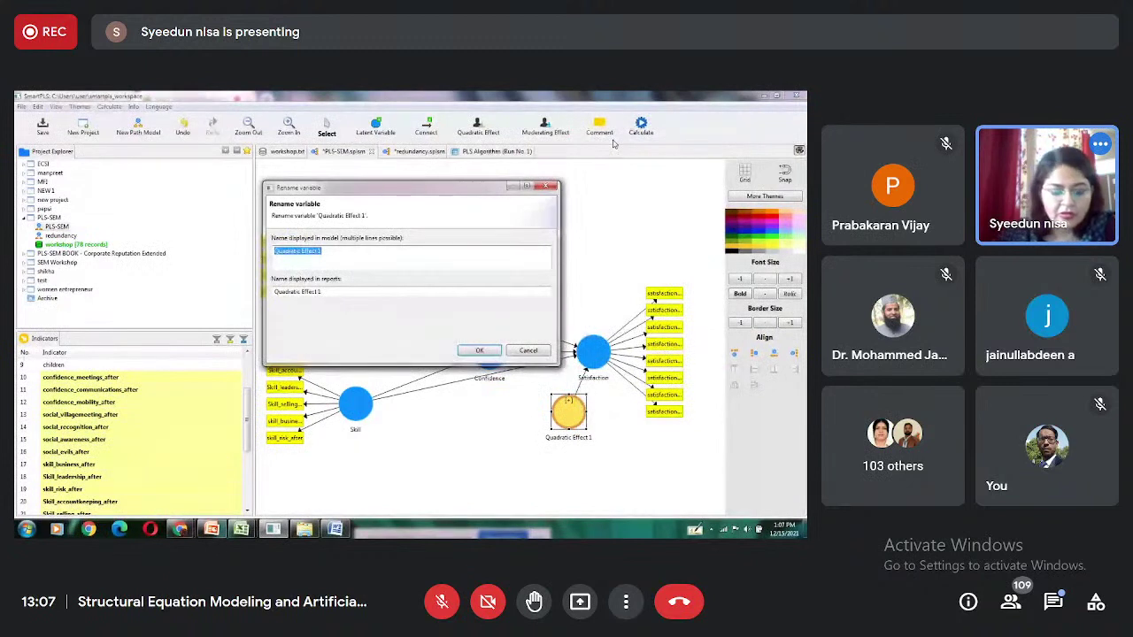
text(confi)
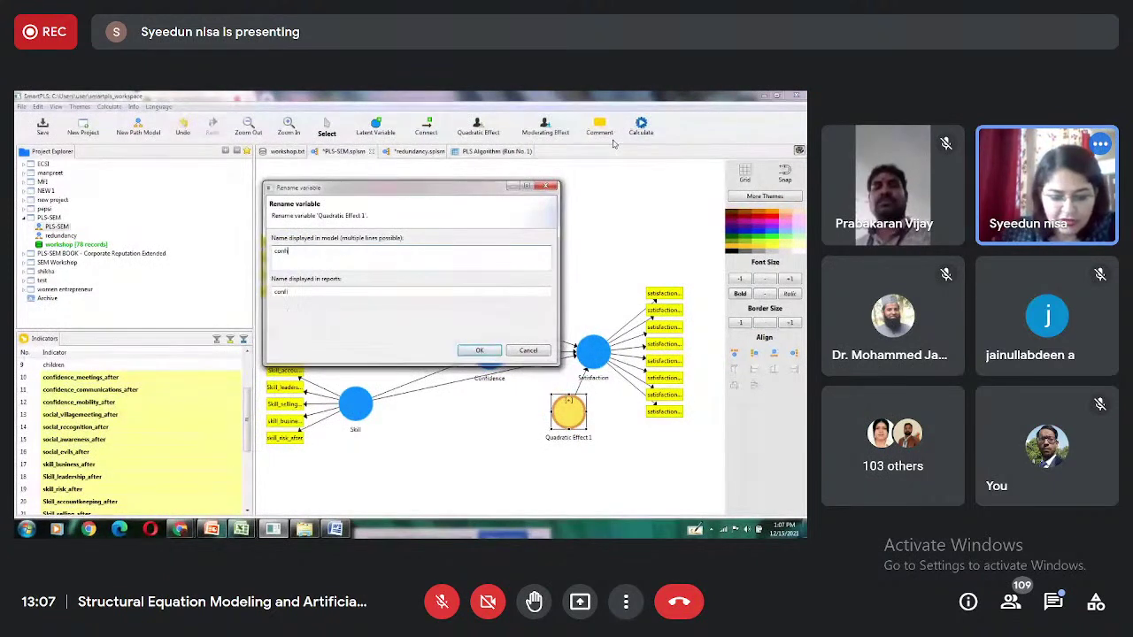
text(dence)
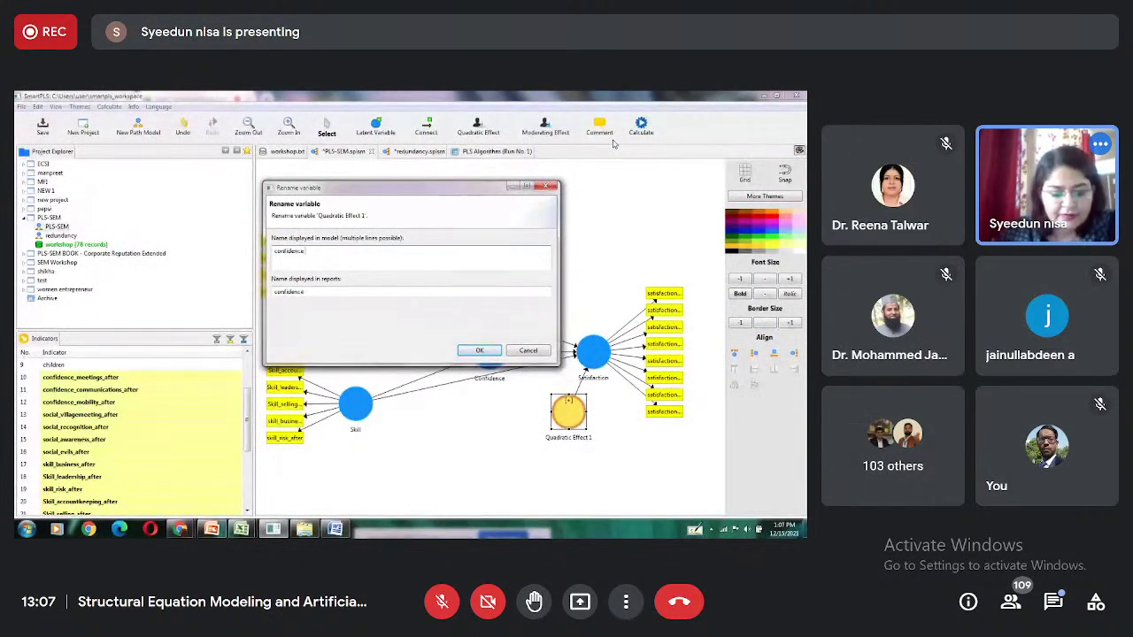
text( QE)
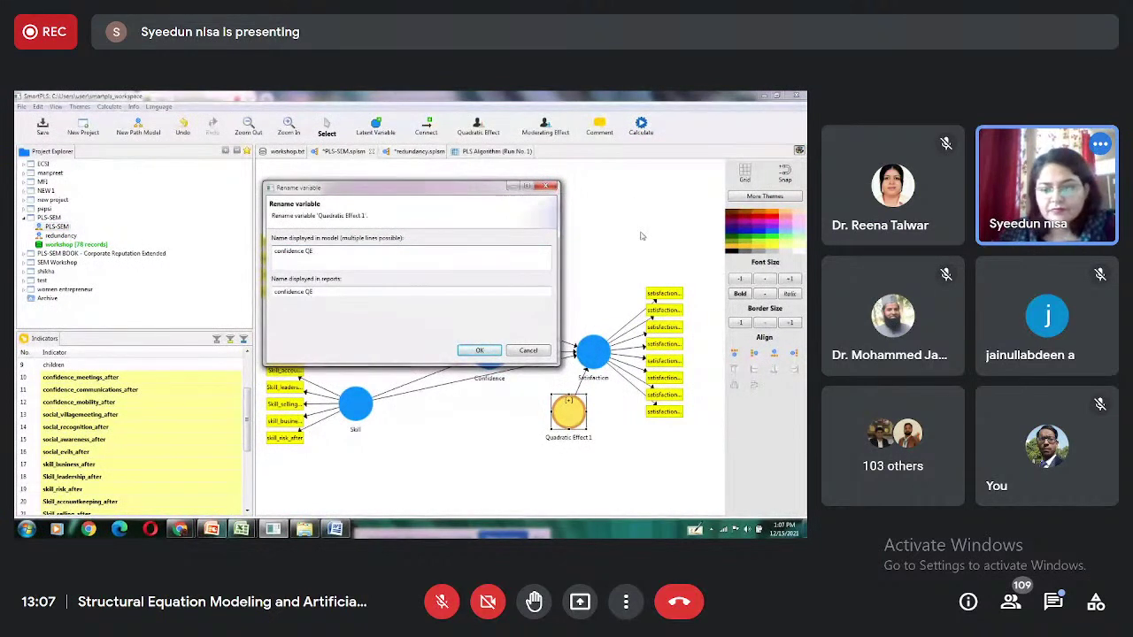
click(487, 352)
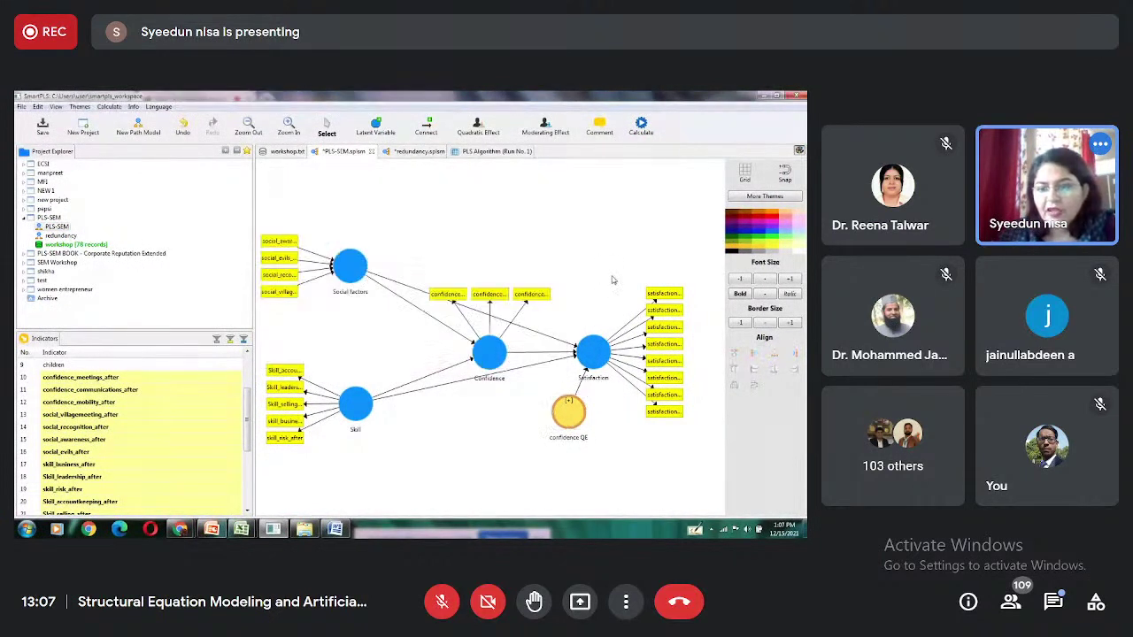
Run basic bootstrapping with 5000 subsamples on the model with the quadratic effect and widen the path name column in the Path Coefficients report
click(643, 131)
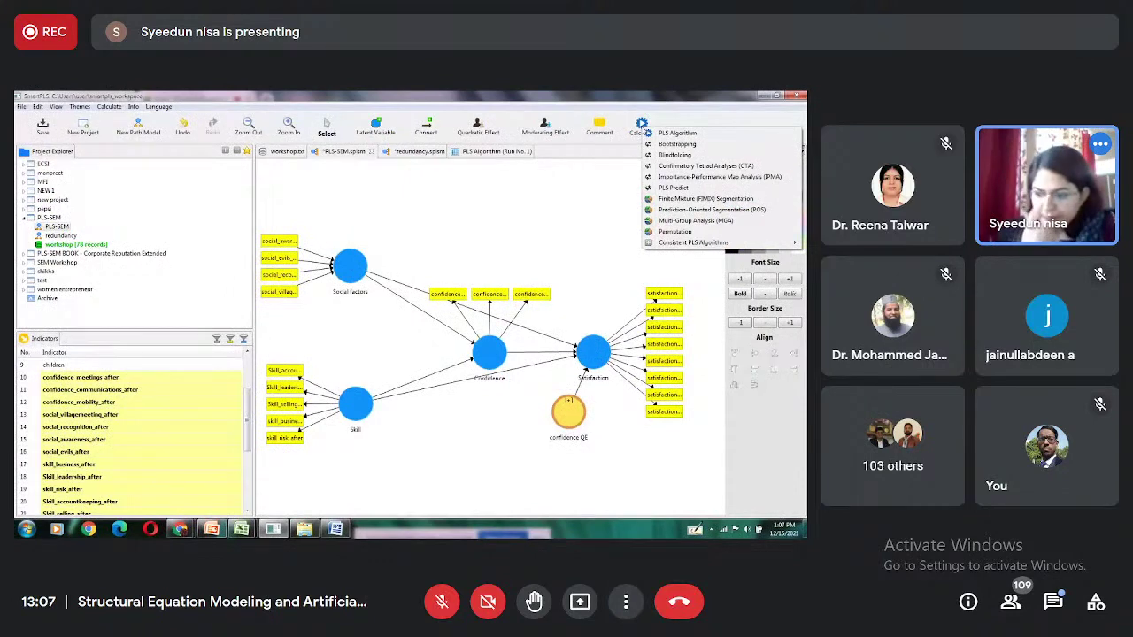
click(670, 144)
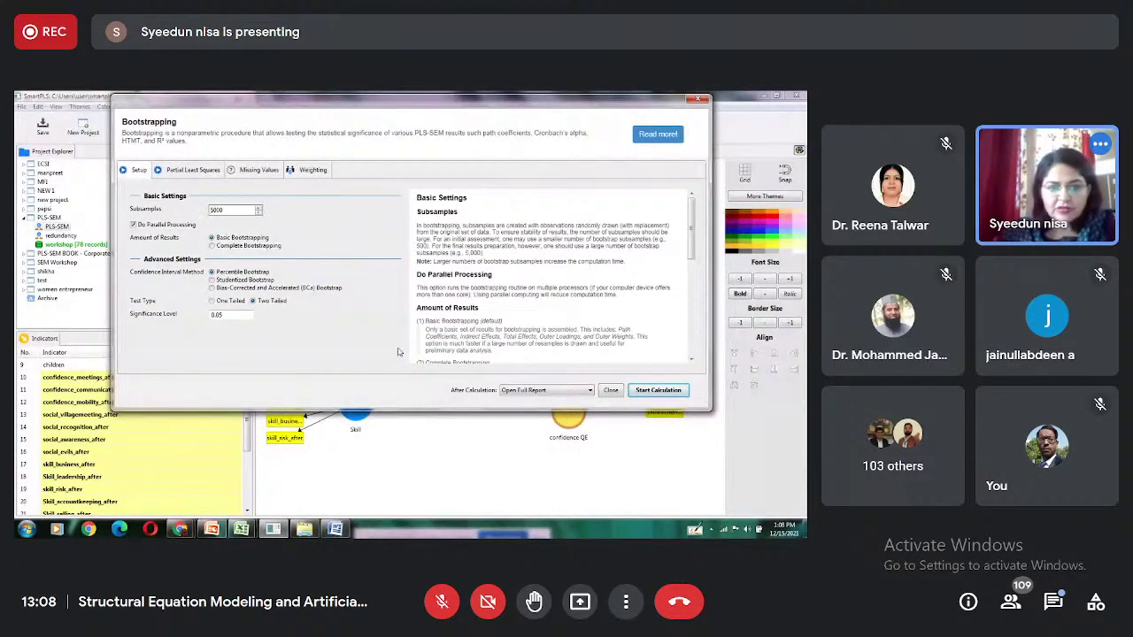
click(653, 395)
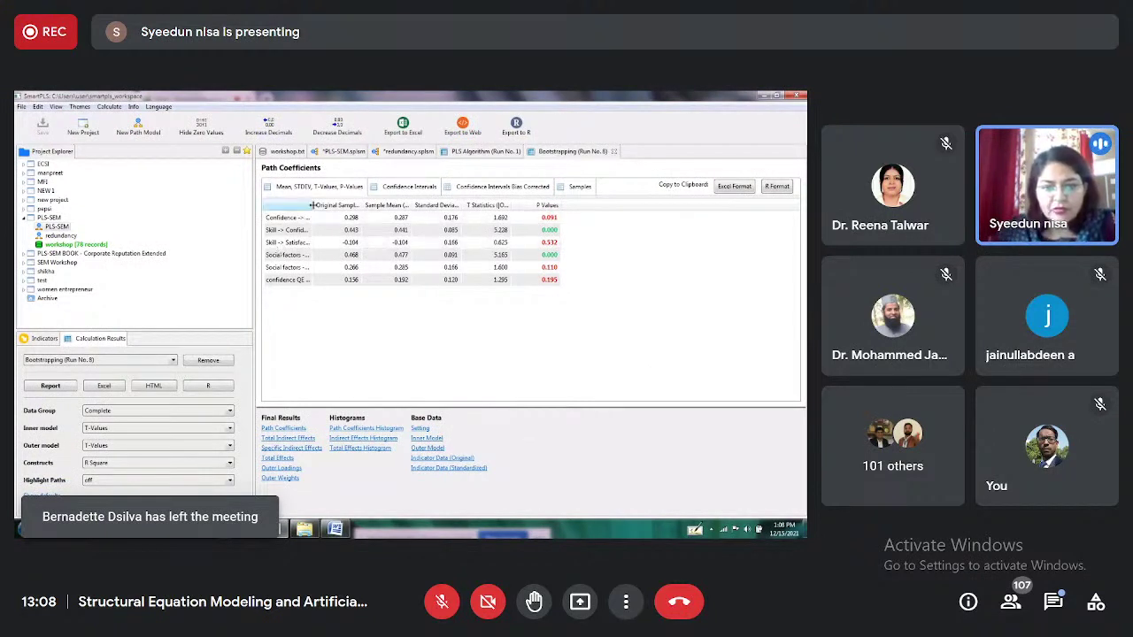
drag(311, 204, 367, 207)
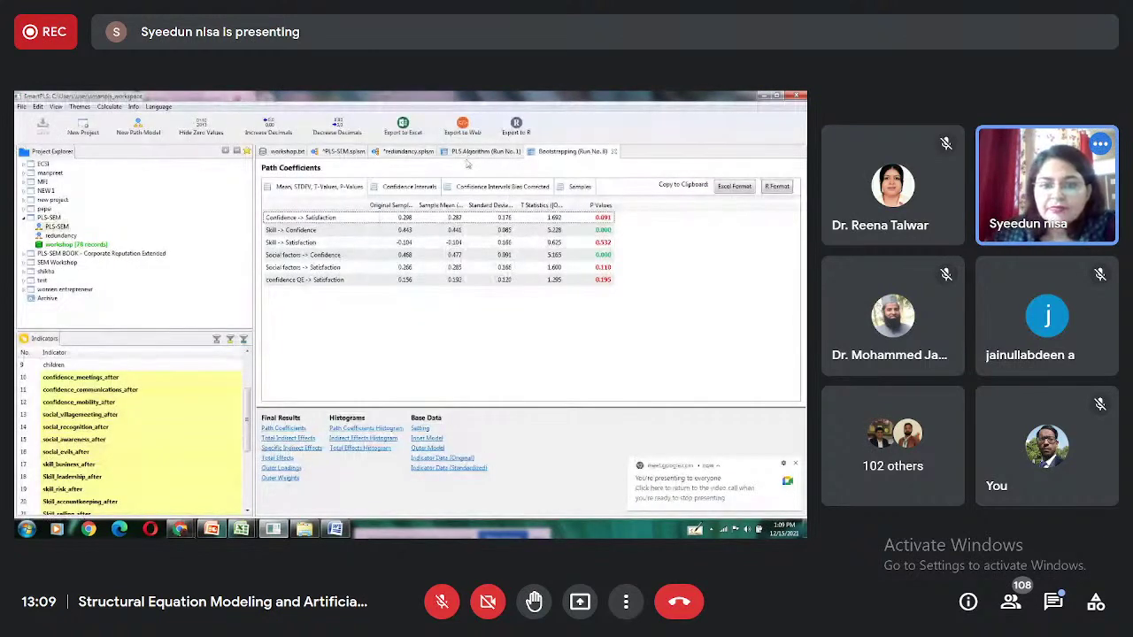
Return to the PLS-SEM path model and move the confidence QE construct further down, away from Satisfaction
click(345, 152)
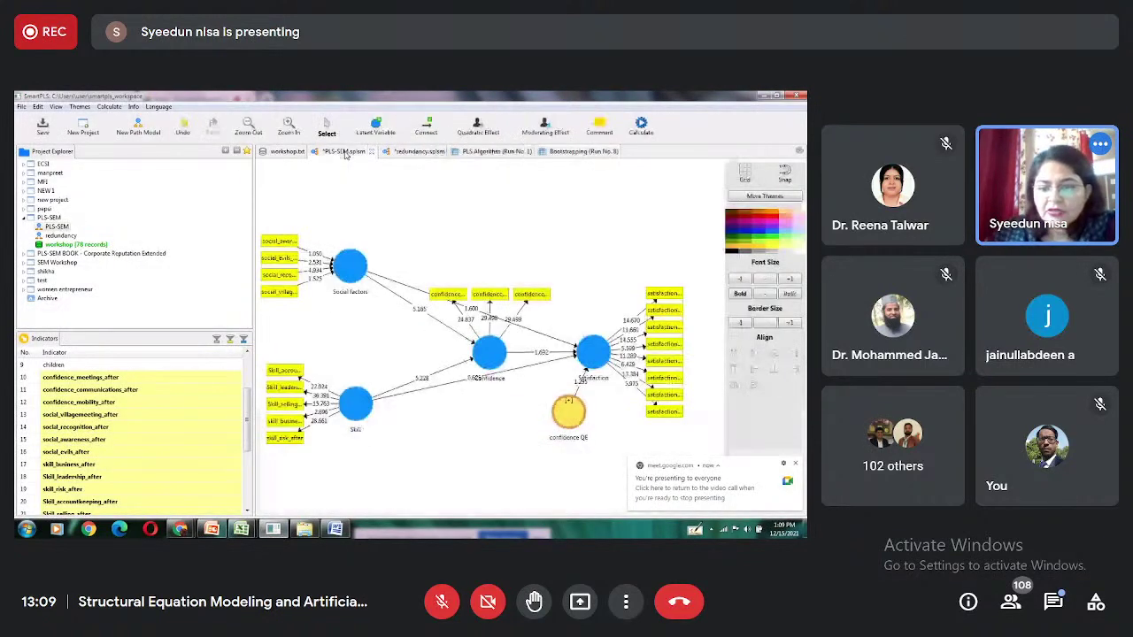
click(565, 416)
drag(565, 416, 559, 447)
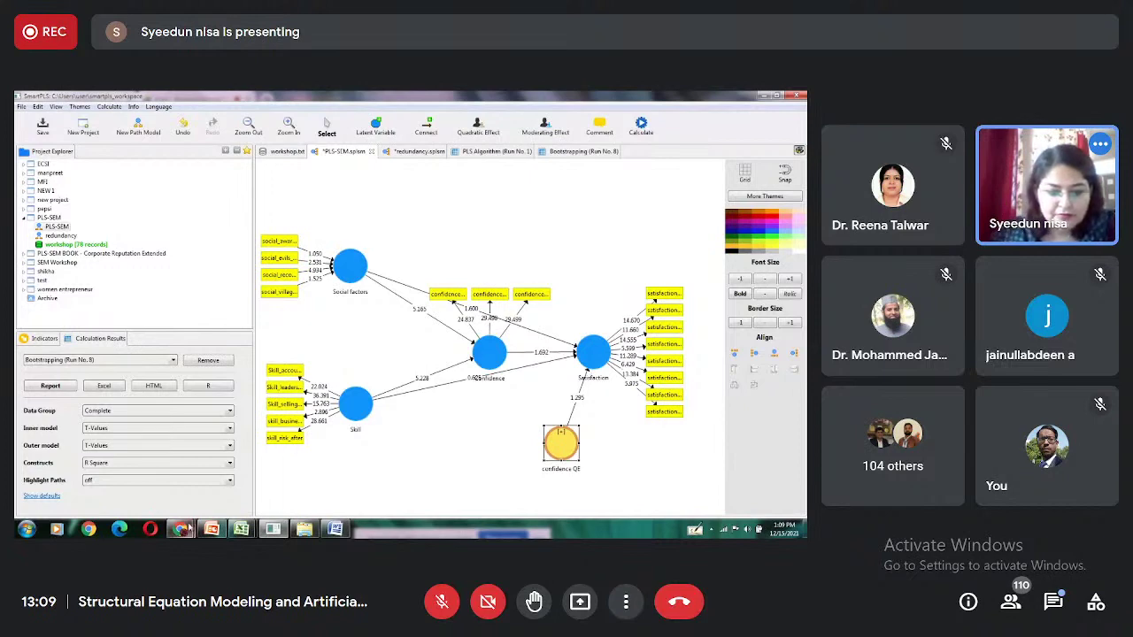
Switch to the Google Meet window in the Chrome browser
mouse_move(181, 529)
click(155, 487)
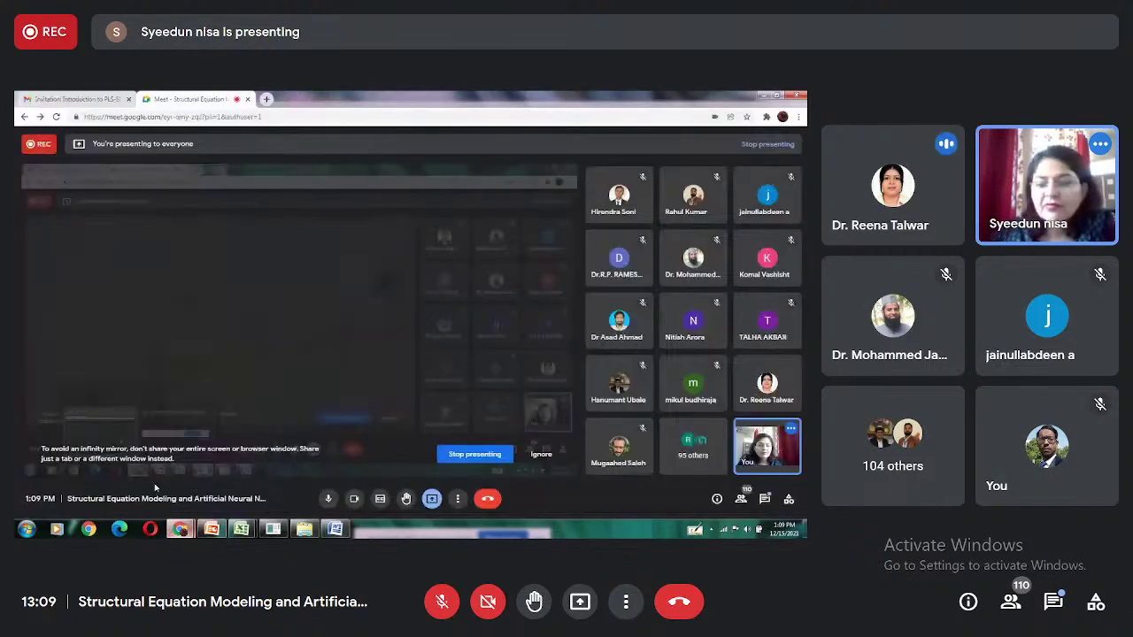